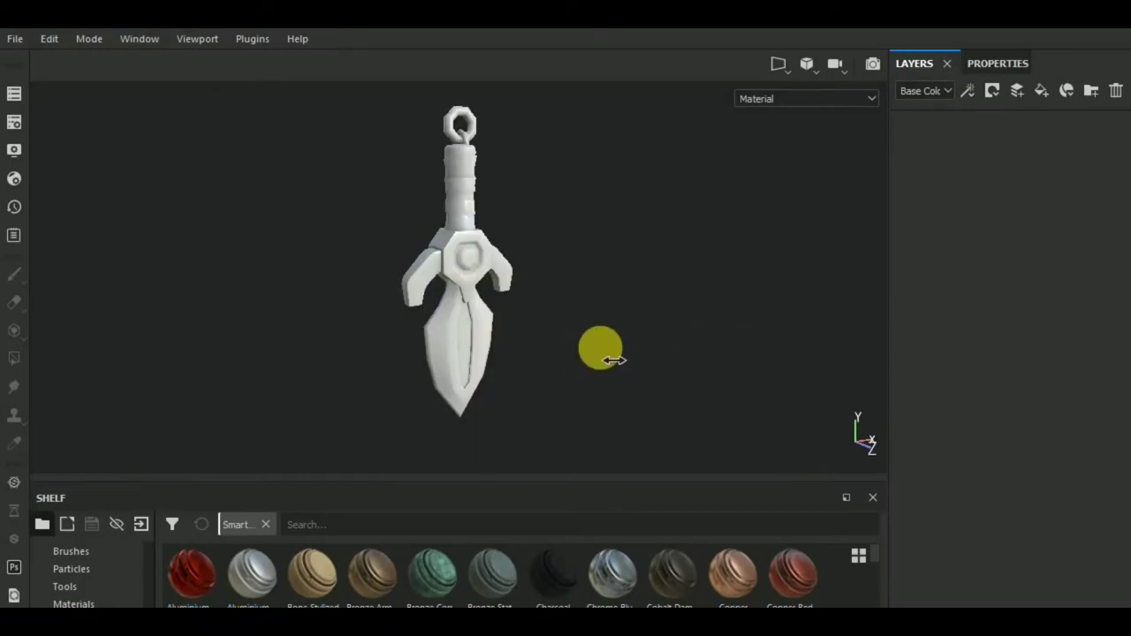
Make wire_067067067 the active texture set and apply the 'sty' stylized material to it.
{"action": "left_click", "coordinate": [15, 93]}
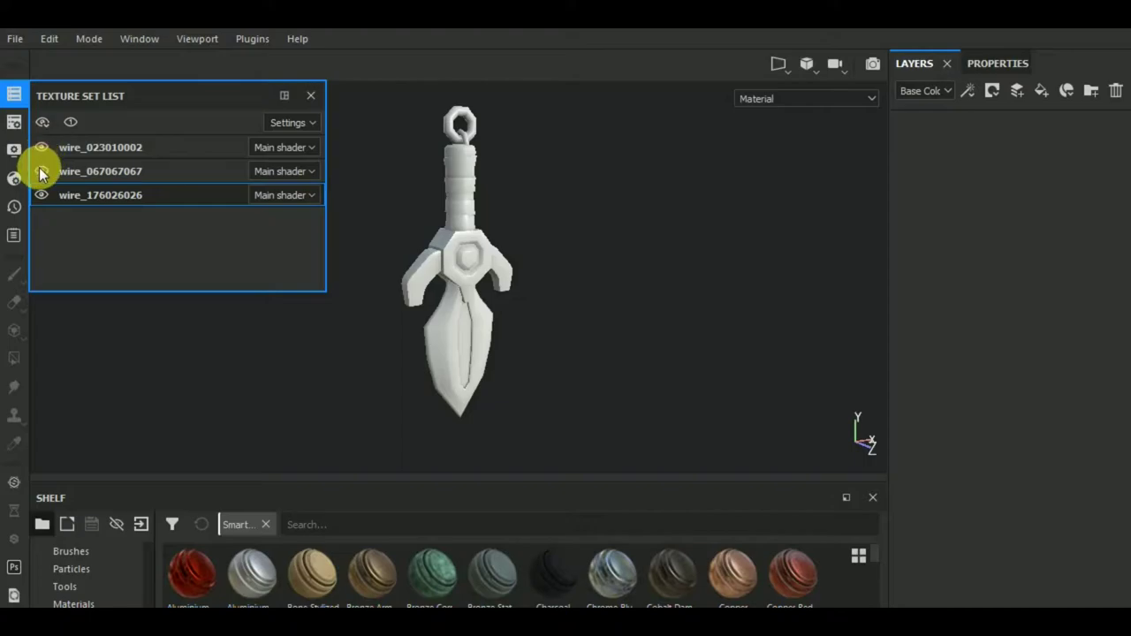
{"action": "left_click", "coordinate": [39, 169]}
{"action": "left_click", "coordinate": [38, 169]}
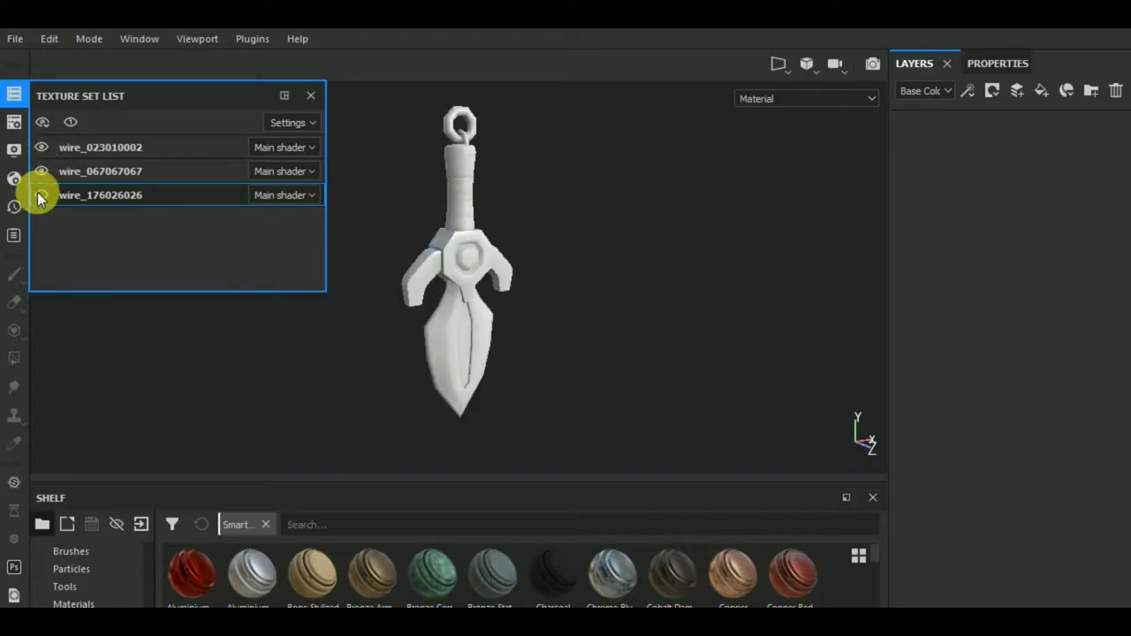
{"action": "left_click", "coordinate": [77, 171]}
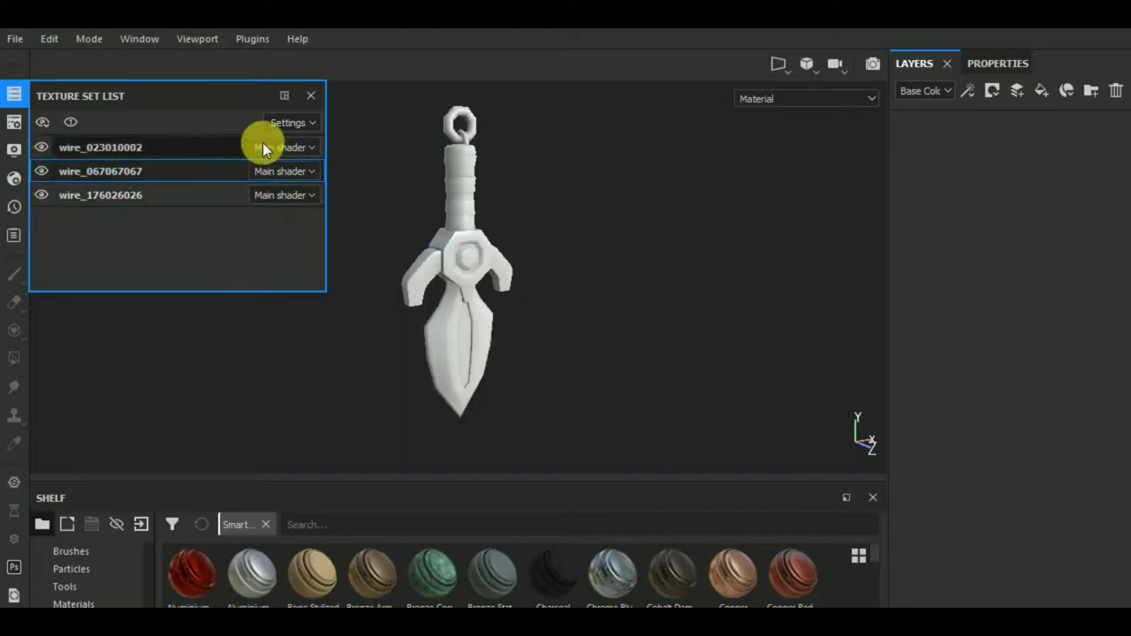
{"action": "type", "text": "sty"}
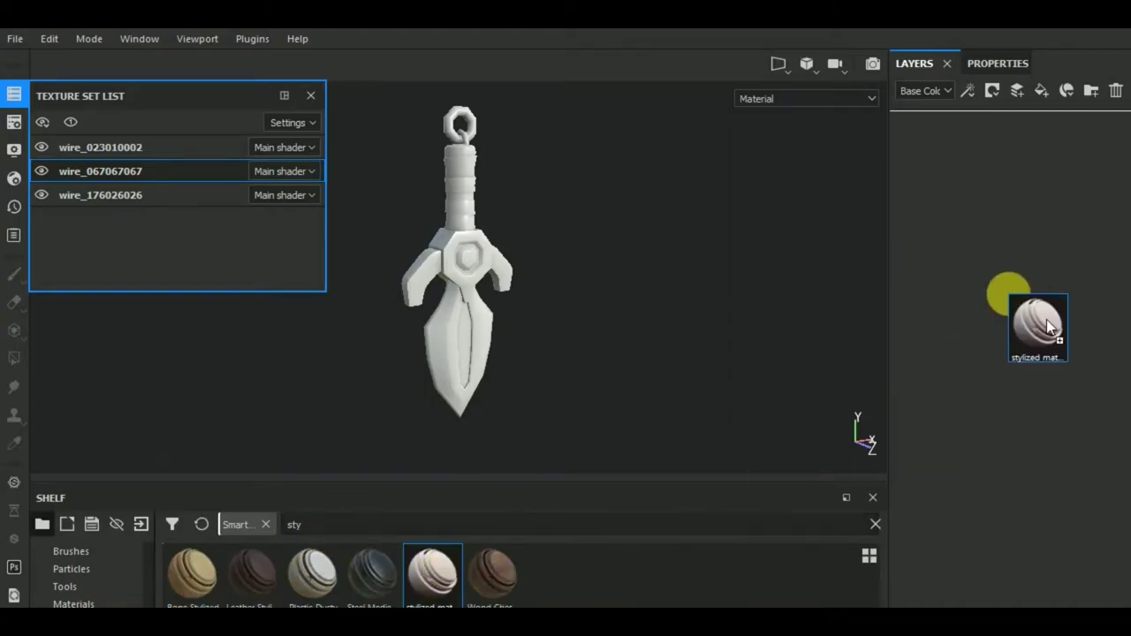
{"action": "left_click_drag", "start_coordinate": [442, 574], "coordinate": [959, 285]}
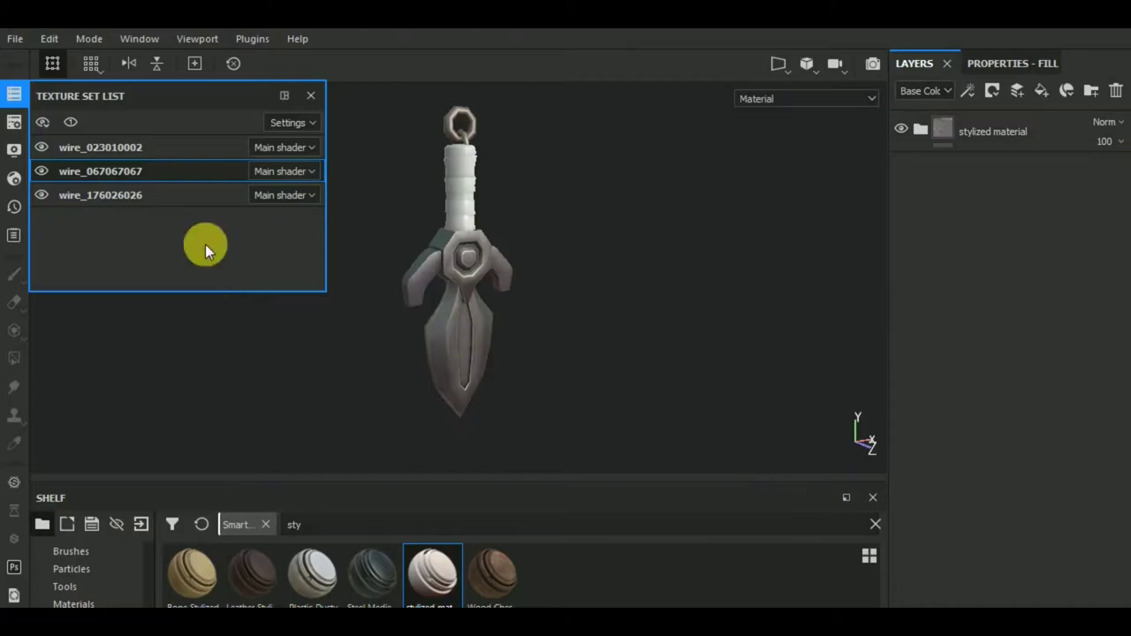
{"action": "left_click", "coordinate": [14, 93]}
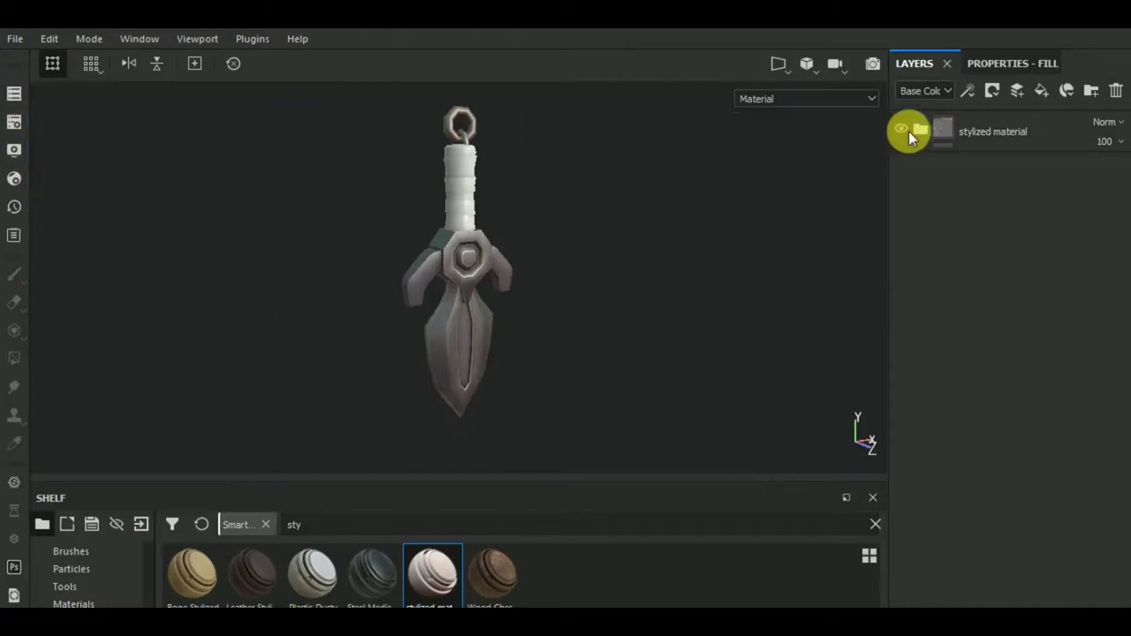
Hide wire_067067067 and wire_176026026, then make the grip set wire_023010002 active.
{"action": "left_click", "coordinate": [1006, 132]}
{"action": "left_click", "coordinate": [14, 95]}
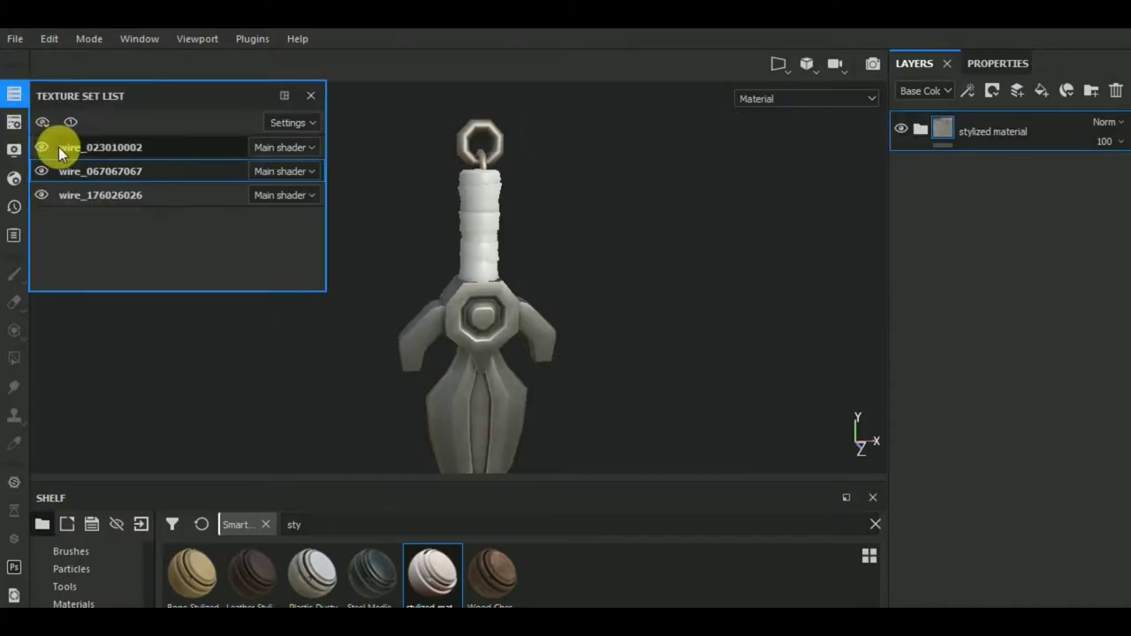
{"action": "left_click", "coordinate": [42, 170]}
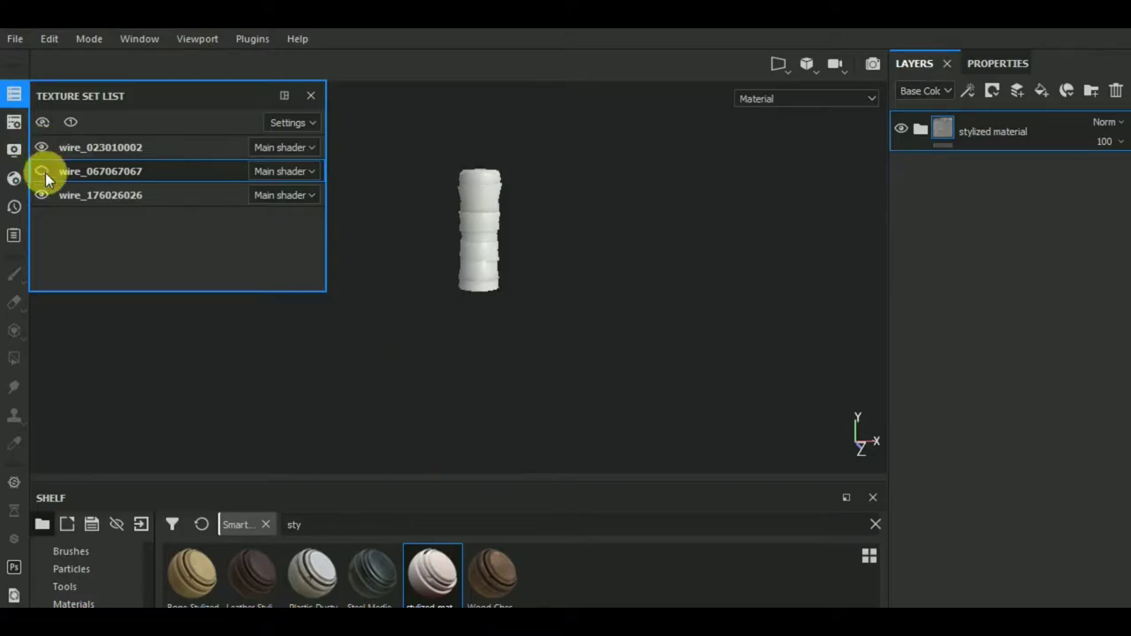
{"action": "left_click", "coordinate": [42, 195]}
{"action": "left_click", "coordinate": [111, 147]}
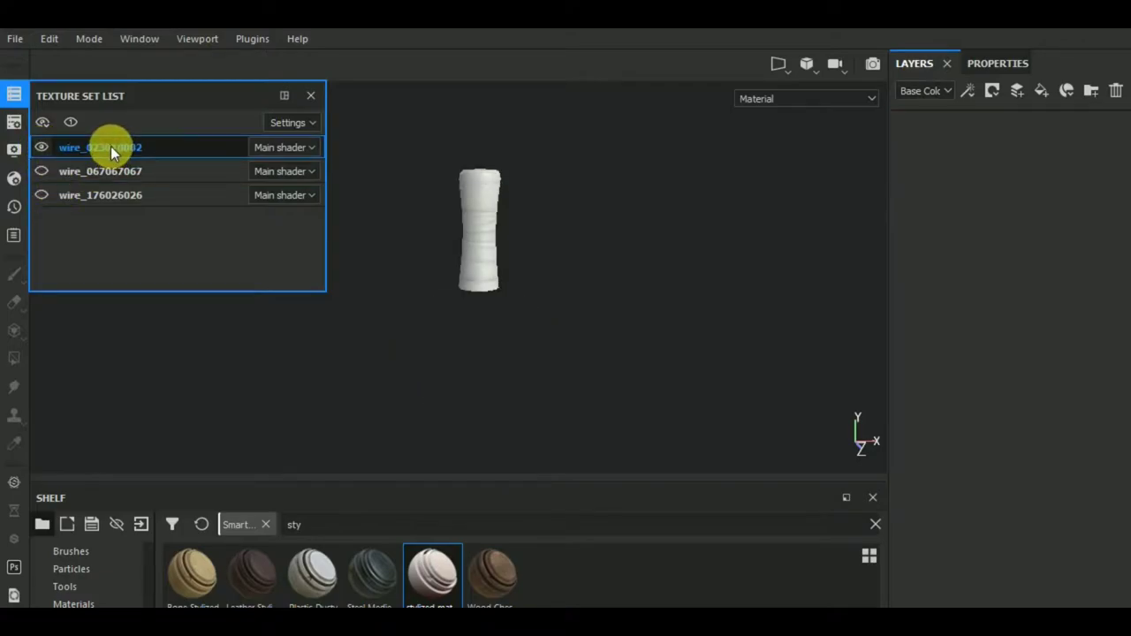
{"action": "left_click", "coordinate": [14, 95]}
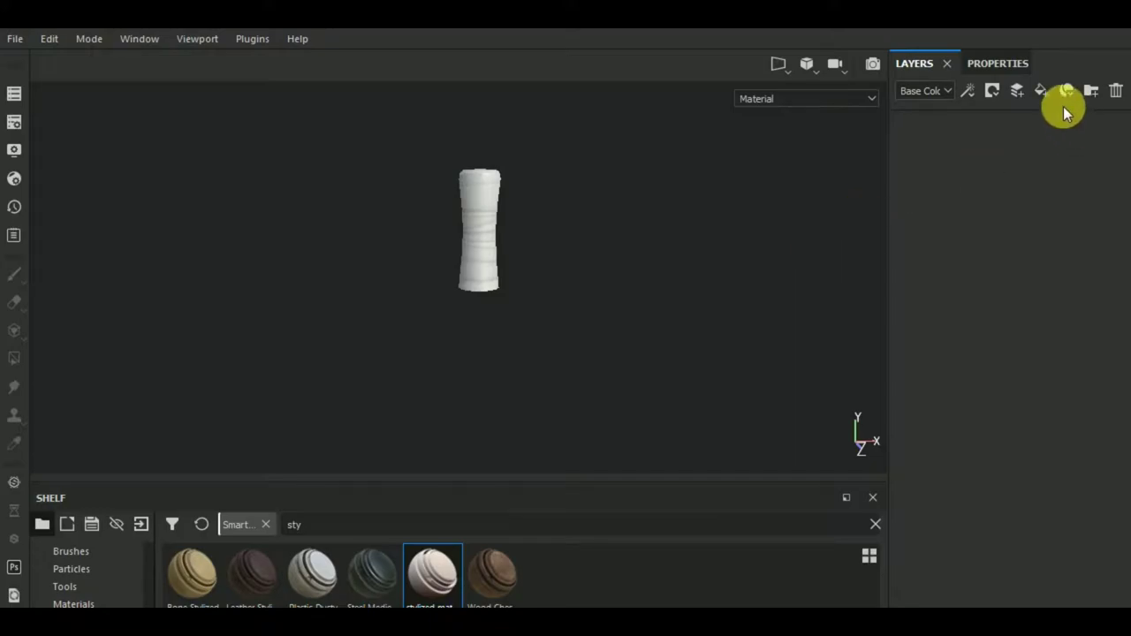
Add a fill layer with an orange-brown base colour and roughness 0.9034.
{"action": "left_click", "coordinate": [1042, 91]}
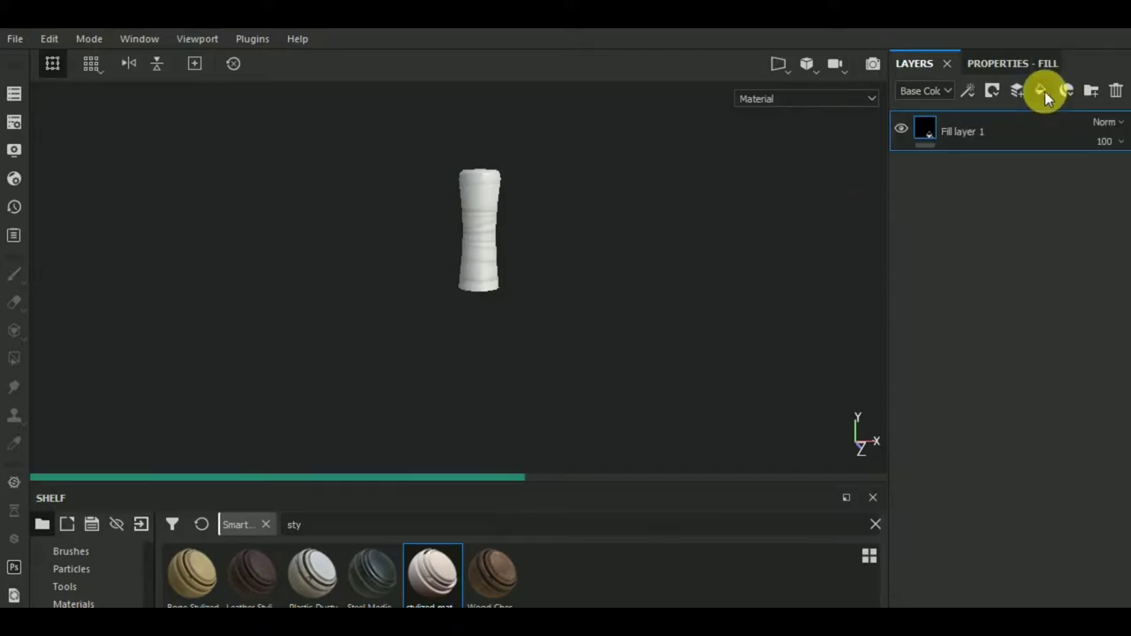
{"action": "left_click", "coordinate": [996, 64]}
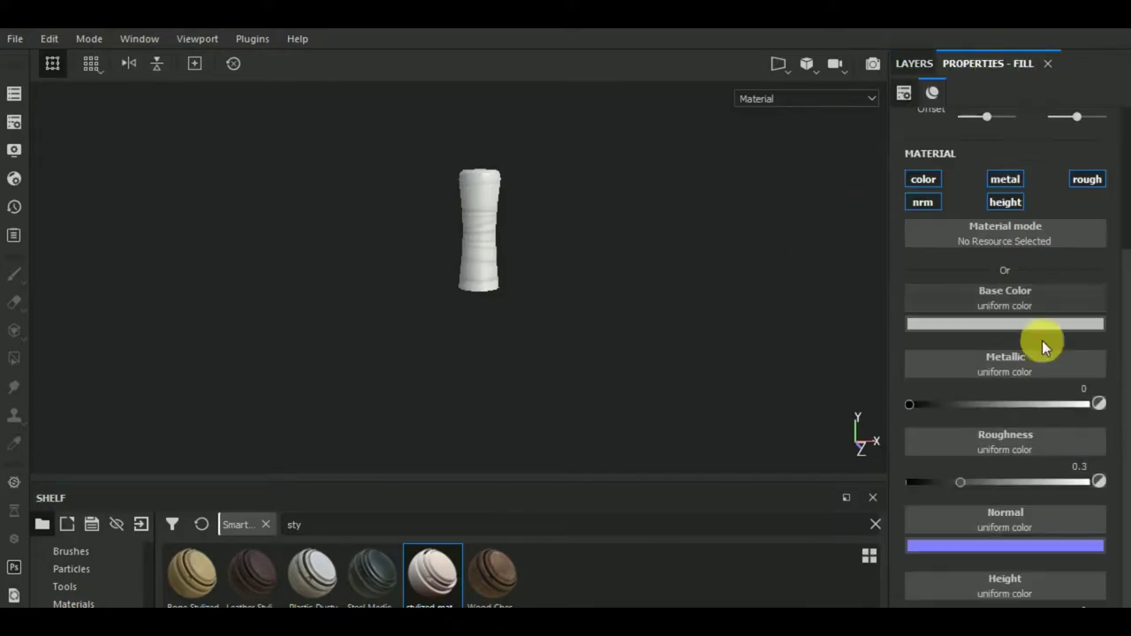
{"action": "left_click", "coordinate": [1025, 324]}
{"action": "left_click_drag", "start_coordinate": [1049, 496], "coordinate": [1051, 500]}
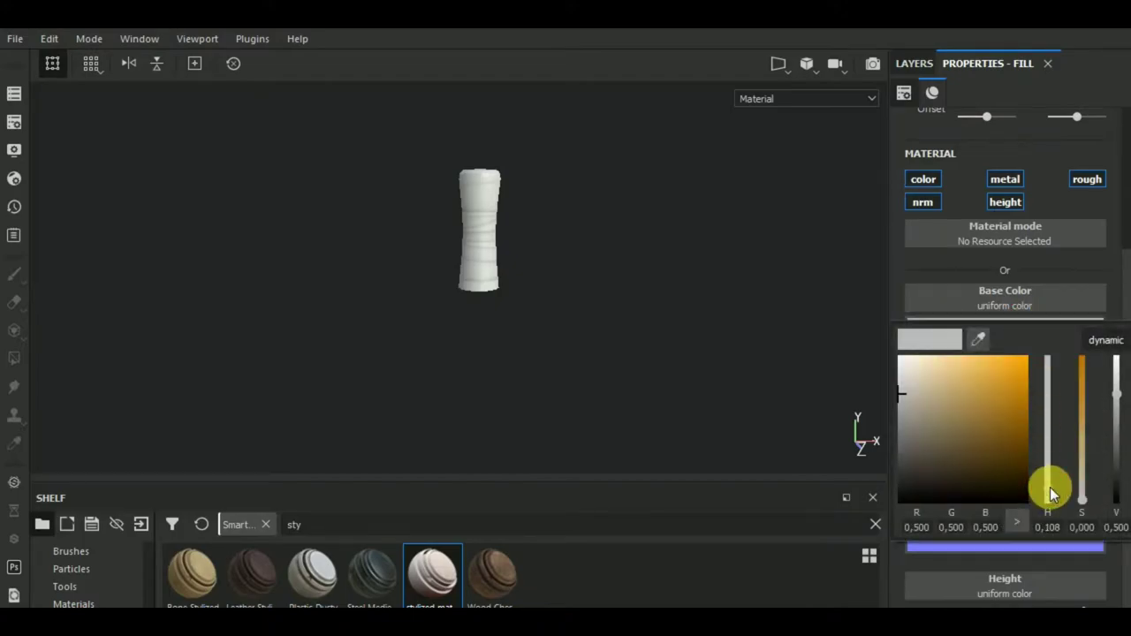
{"action": "left_click", "coordinate": [1006, 411]}
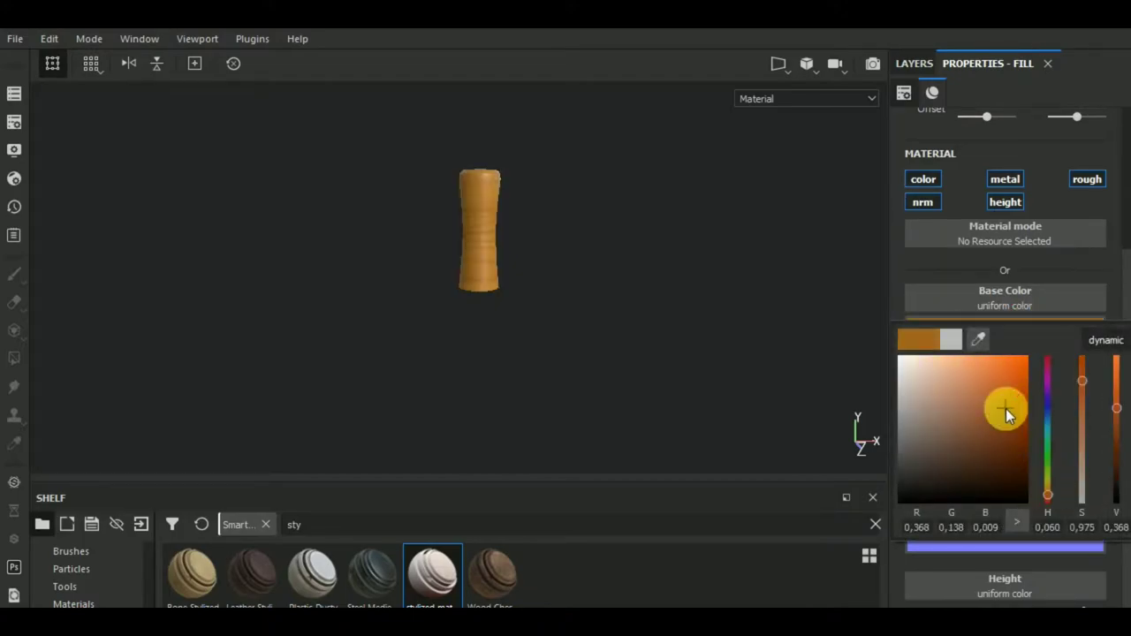
{"action": "left_click", "coordinate": [1005, 258]}
{"action": "left_click", "coordinate": [1061, 482]}
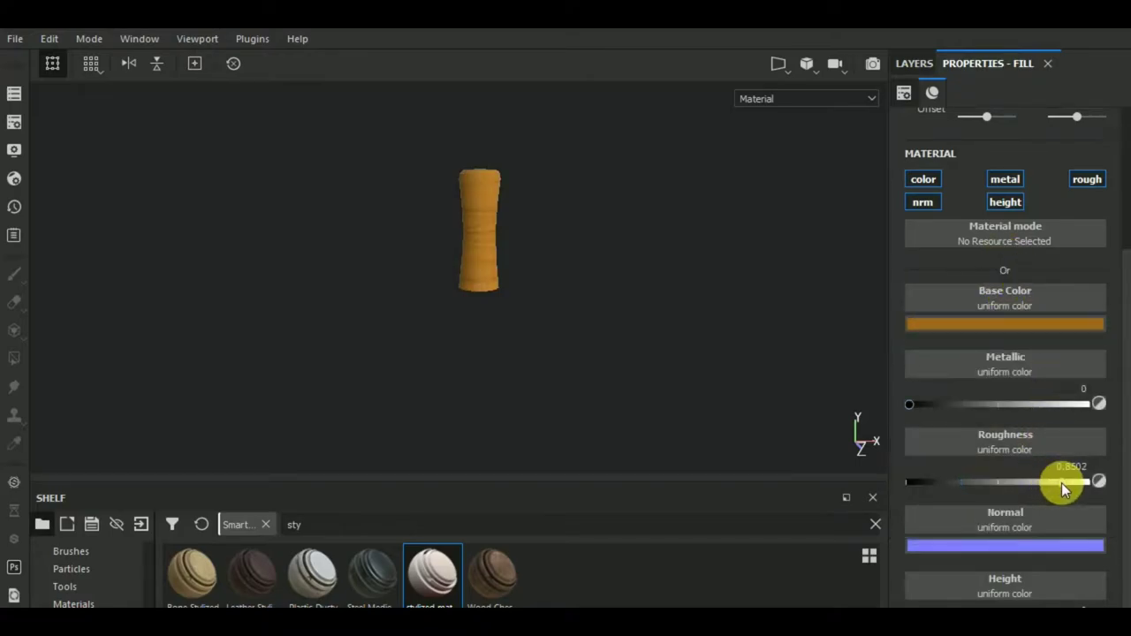
{"action": "left_click_drag", "start_coordinate": [1063, 482], "coordinate": [1072, 483]}
Darken the fill layer's base colour to a deeper orange-brown.
{"action": "middle_click_drag", "start_coordinate": [707, 325], "coordinate": [663, 411], "text": "alt"}
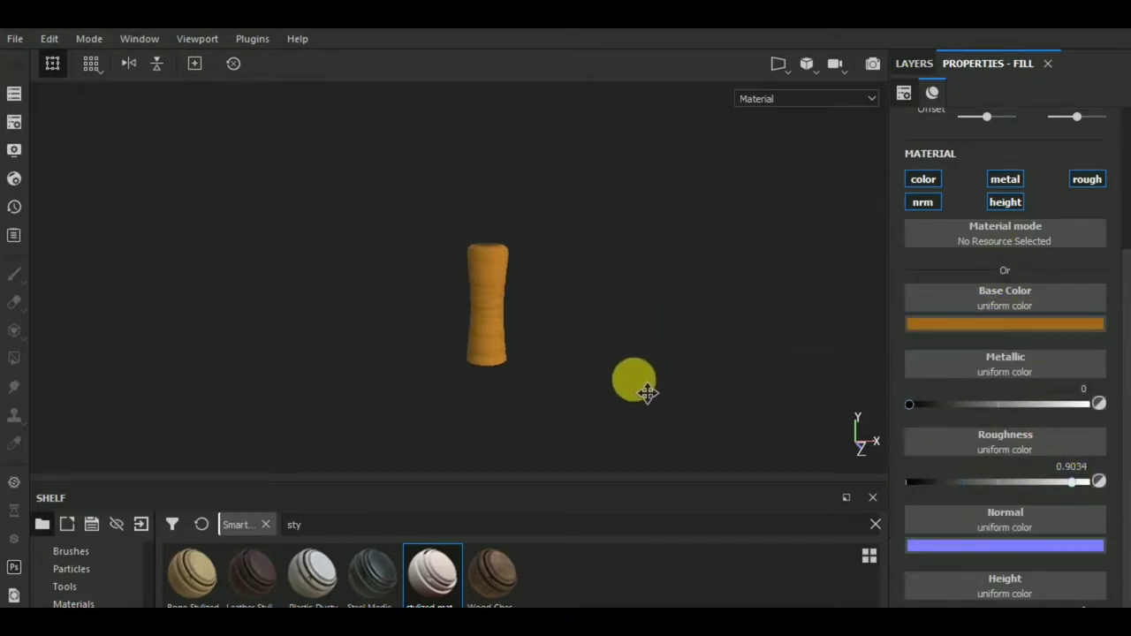
{"action": "scroll", "coordinate": [497, 311], "scroll_direction": "up", "scroll_amount": 2}
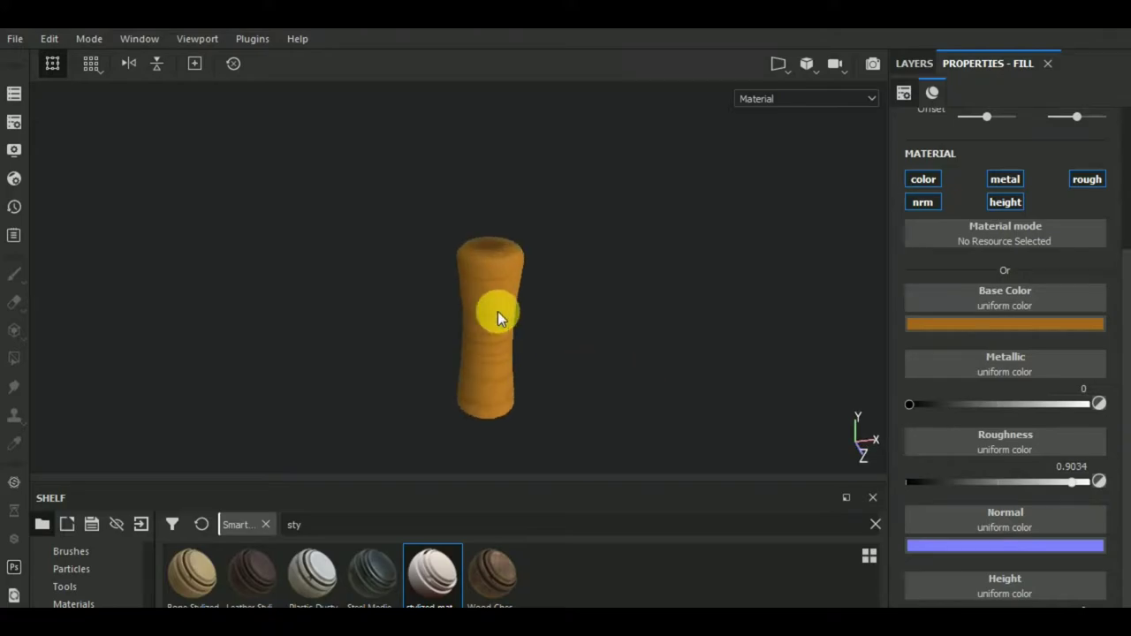
{"action": "left_click", "coordinate": [961, 323]}
{"action": "mouse_move", "coordinate": [1017, 397]}
{"action": "left_mouse_down"}
{"action": "mouse_move", "coordinate": [1017, 422]}
{"action": "mouse_move", "coordinate": [997, 434]}
{"action": "mouse_move", "coordinate": [1009, 410]}
{"action": "left_mouse_up"}
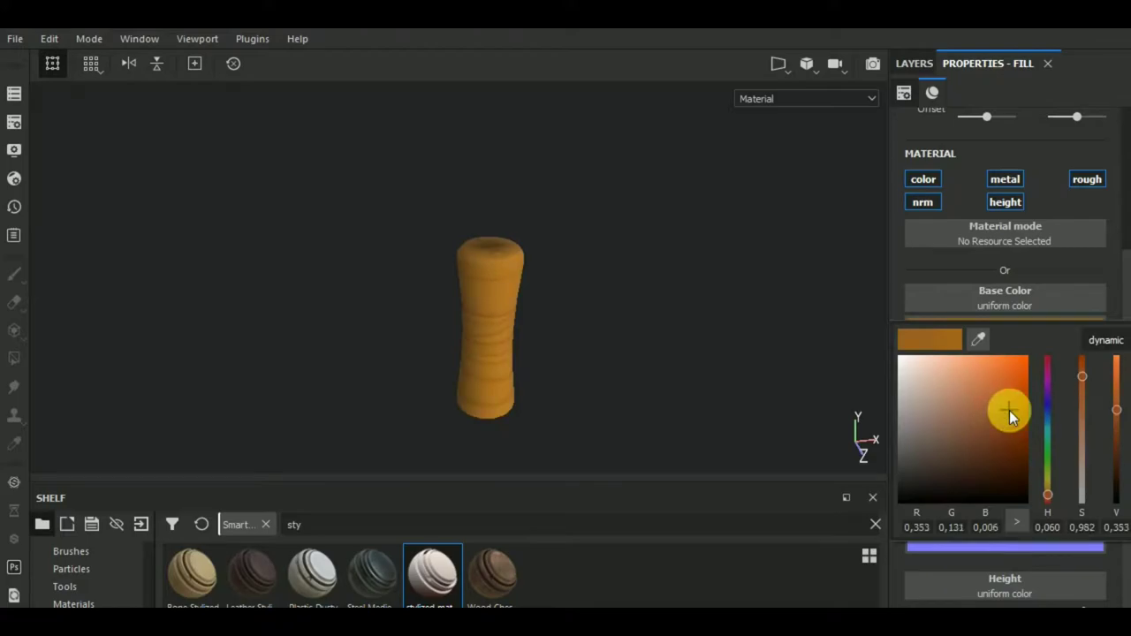
{"action": "left_click", "coordinate": [917, 288]}
{"action": "mouse_move", "coordinate": [731, 298]}
{"action": "left_mouse_down", "text": "alt"}
{"action": "mouse_move", "coordinate": [813, 291]}
{"action": "mouse_move", "coordinate": [737, 321]}
{"action": "left_mouse_up", "text": "alt"}
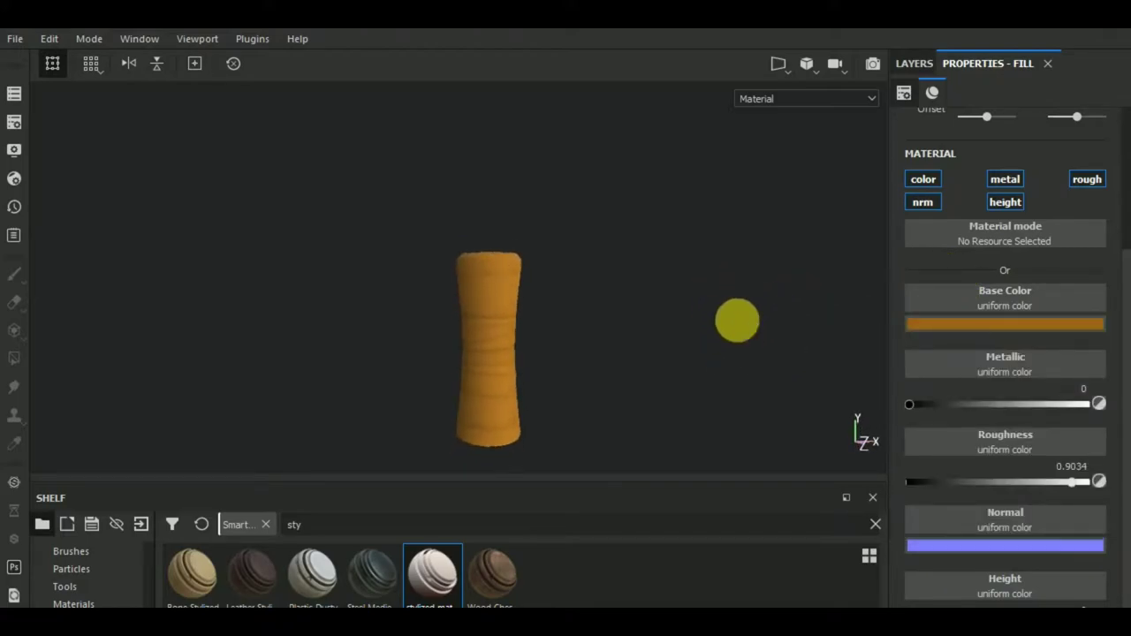
{"action": "left_click", "coordinate": [938, 78]}
Rename the fill layer to 'base' and duplicate it.
{"action": "double_click", "coordinate": [981, 138]}
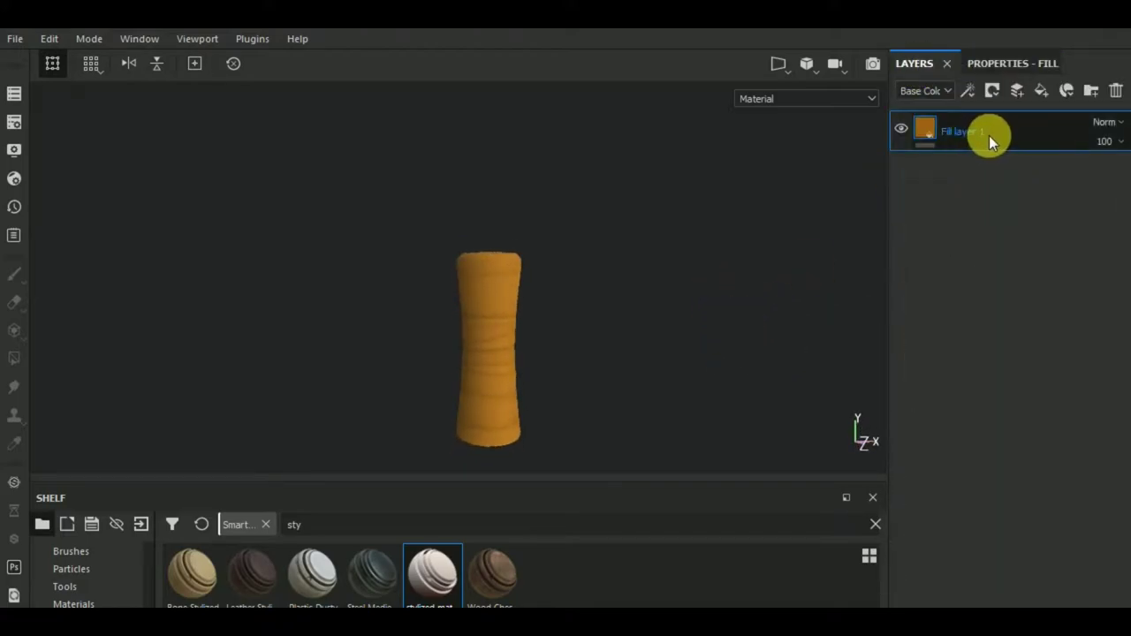
{"action": "type", "text": "base"}
{"action": "key", "text": "Return"}
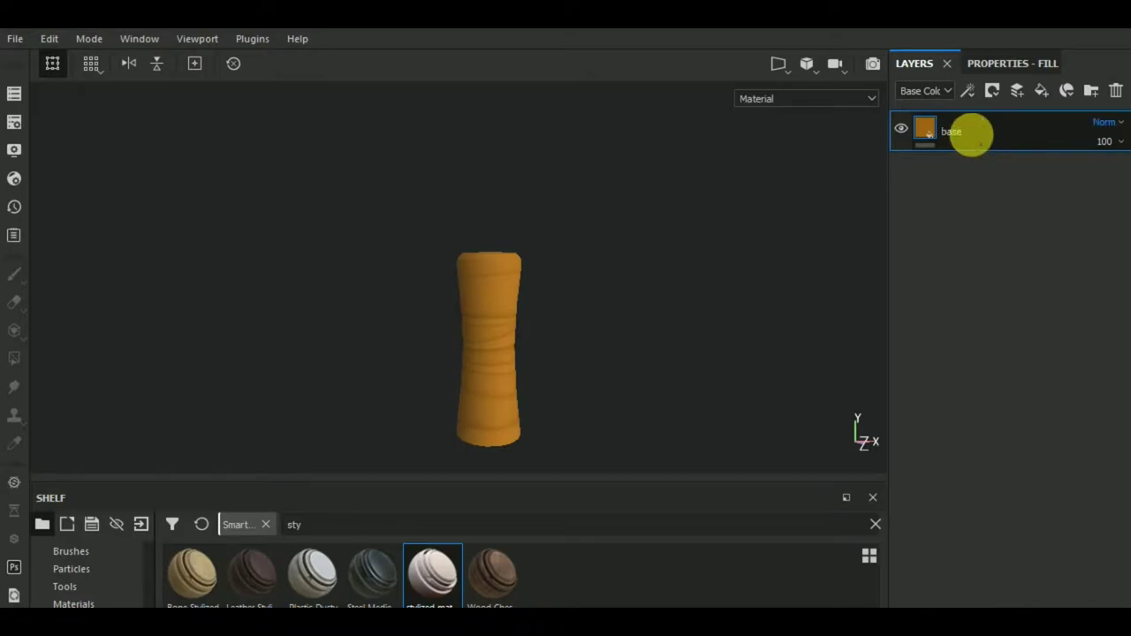
{"action": "right_click", "coordinate": [971, 134]}
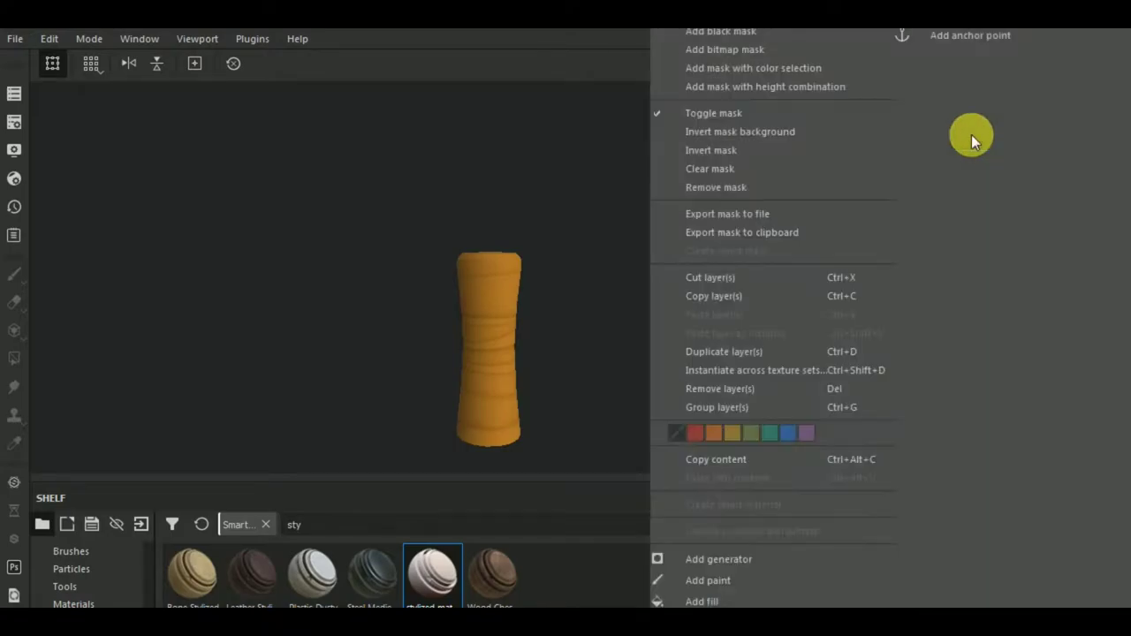
{"action": "left_click", "coordinate": [786, 354]}
Give 'base copy 1' a black mask and a new base colour.
{"action": "left_click", "coordinate": [991, 91]}
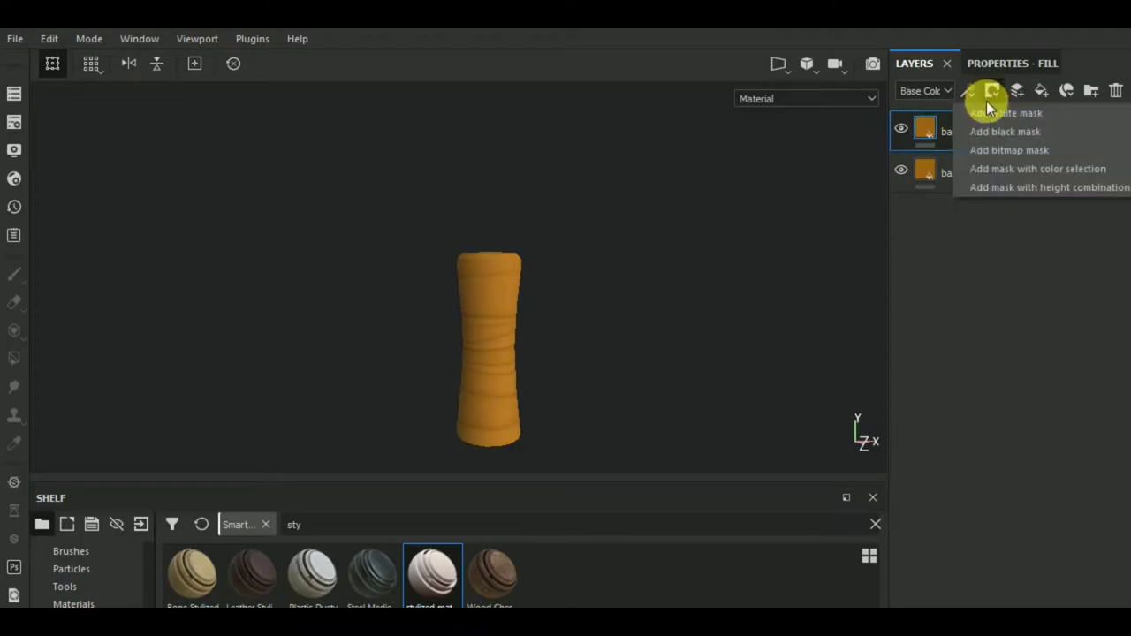
{"action": "left_click", "coordinate": [986, 131]}
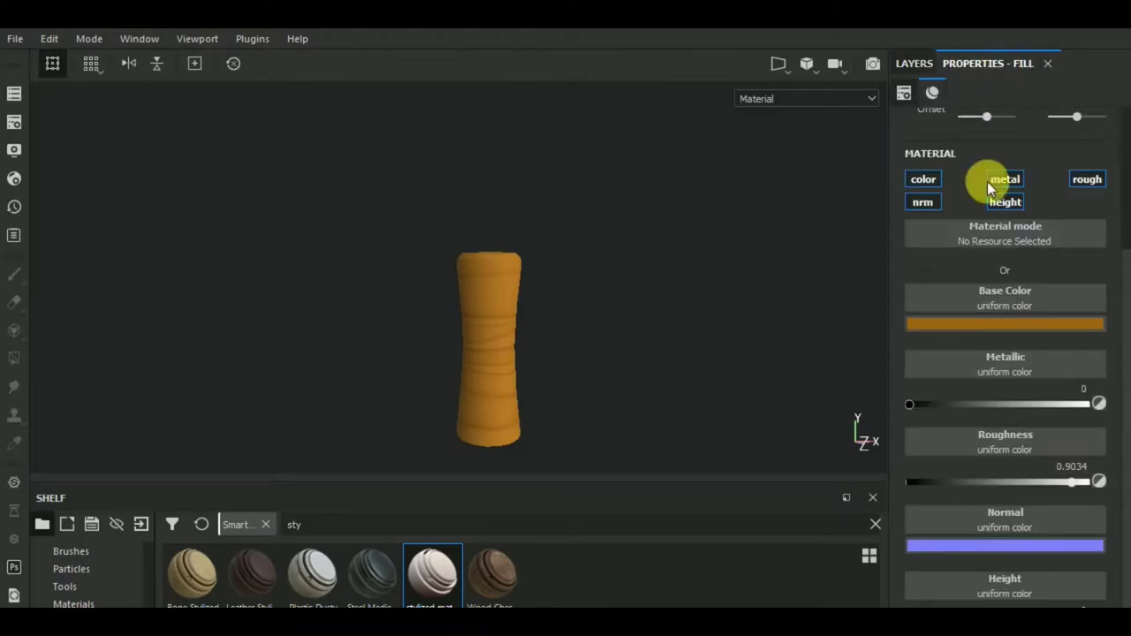
{"action": "left_click", "coordinate": [975, 322]}
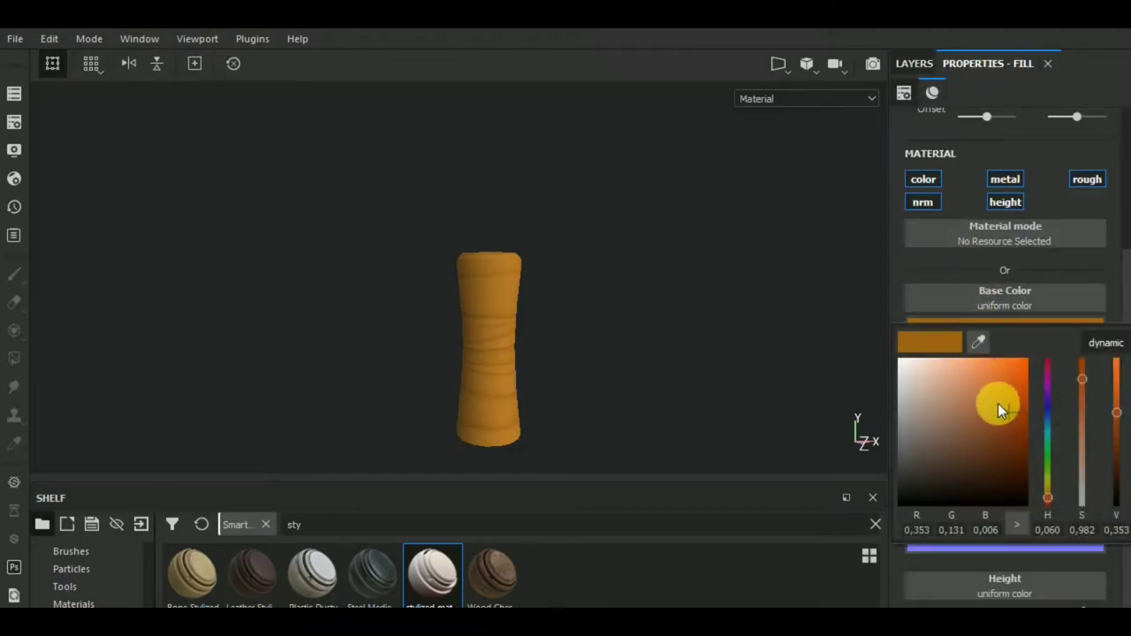
{"action": "left_click", "coordinate": [998, 403]}
{"action": "left_click", "coordinate": [919, 62]}
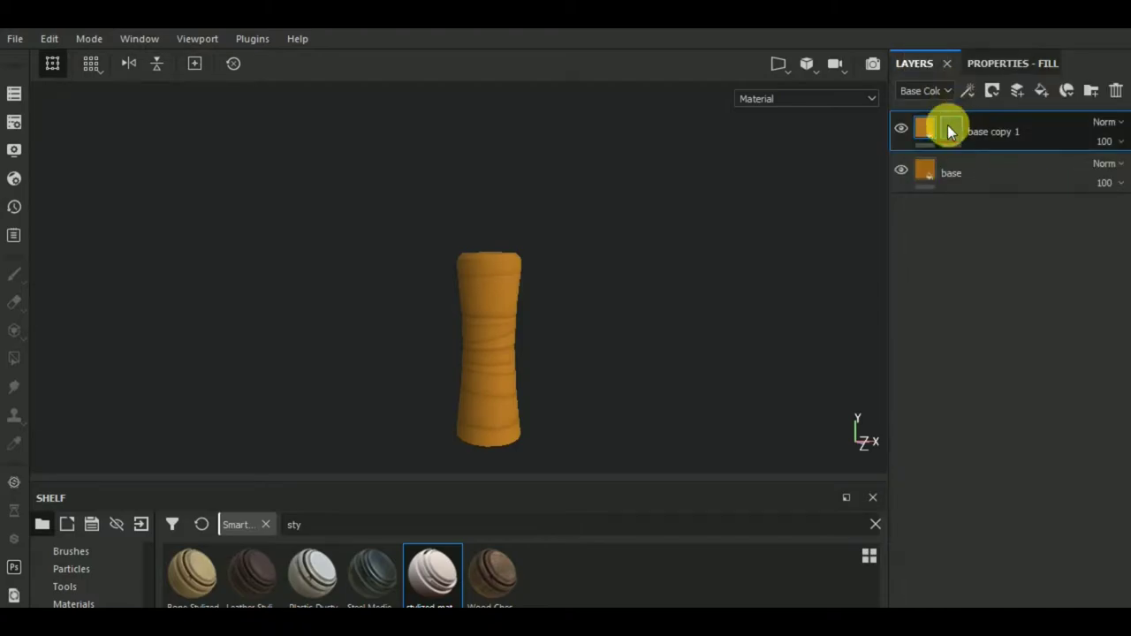
{"action": "left_click", "coordinate": [948, 127]}
{"action": "left_click", "coordinate": [969, 89]}
Add a Curvature generator to base copy 1's mask with Global Balance 0.17.
{"action": "left_click", "coordinate": [982, 118]}
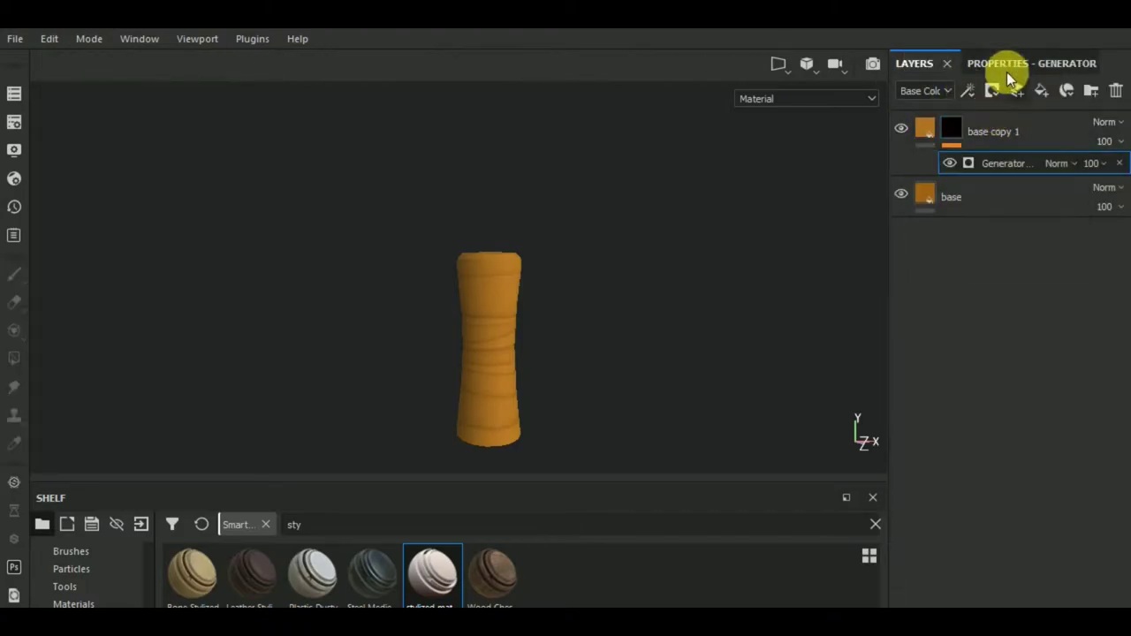
{"action": "left_click", "coordinate": [1007, 66]}
{"action": "left_click", "coordinate": [1025, 117]}
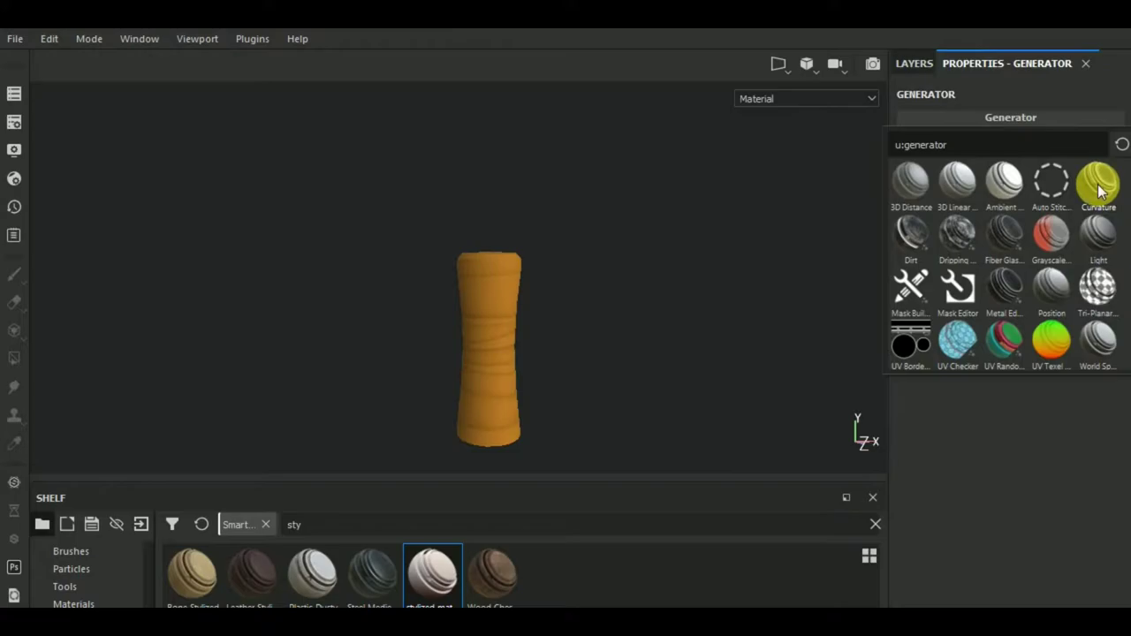
{"action": "left_click", "coordinate": [1098, 185]}
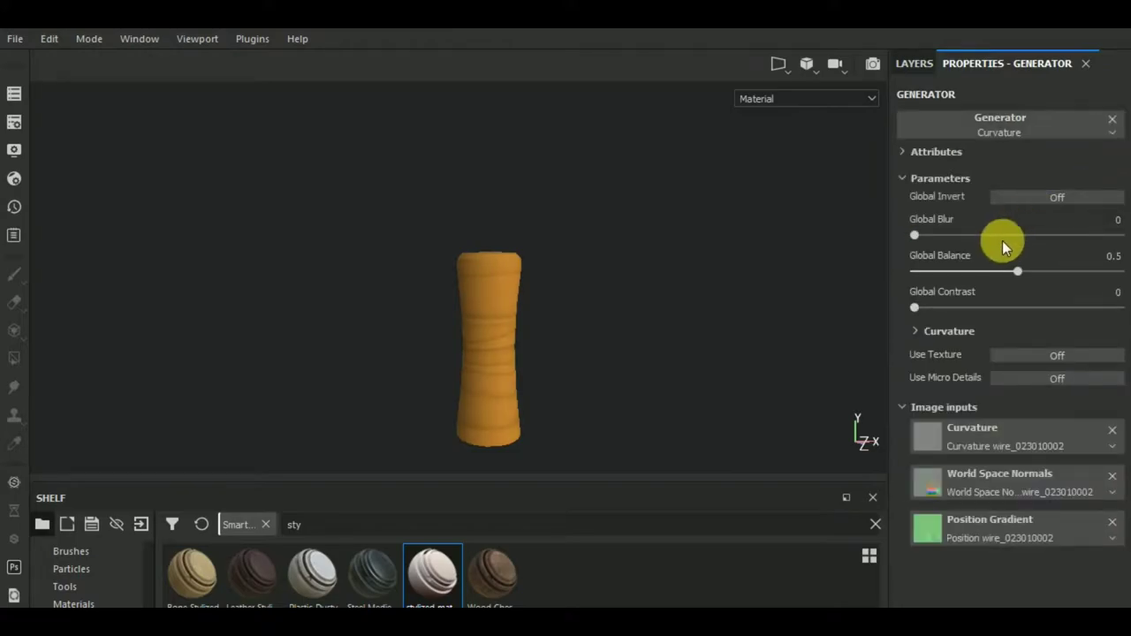
{"action": "left_click", "coordinate": [934, 270]}
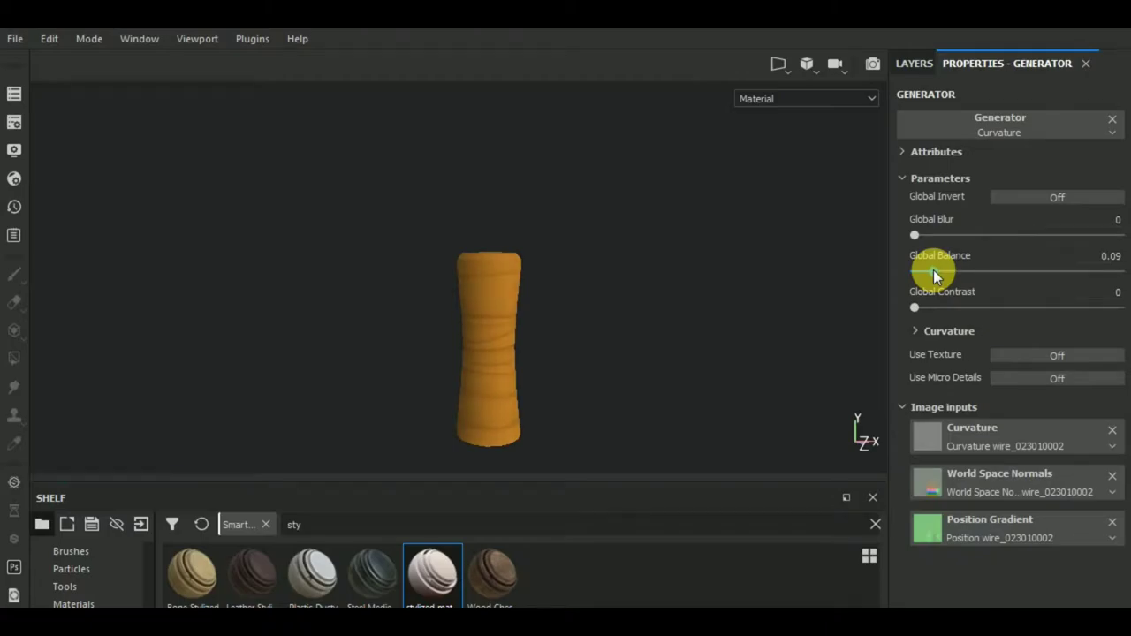
{"action": "left_click_drag", "start_coordinate": [933, 271], "coordinate": [949, 269]}
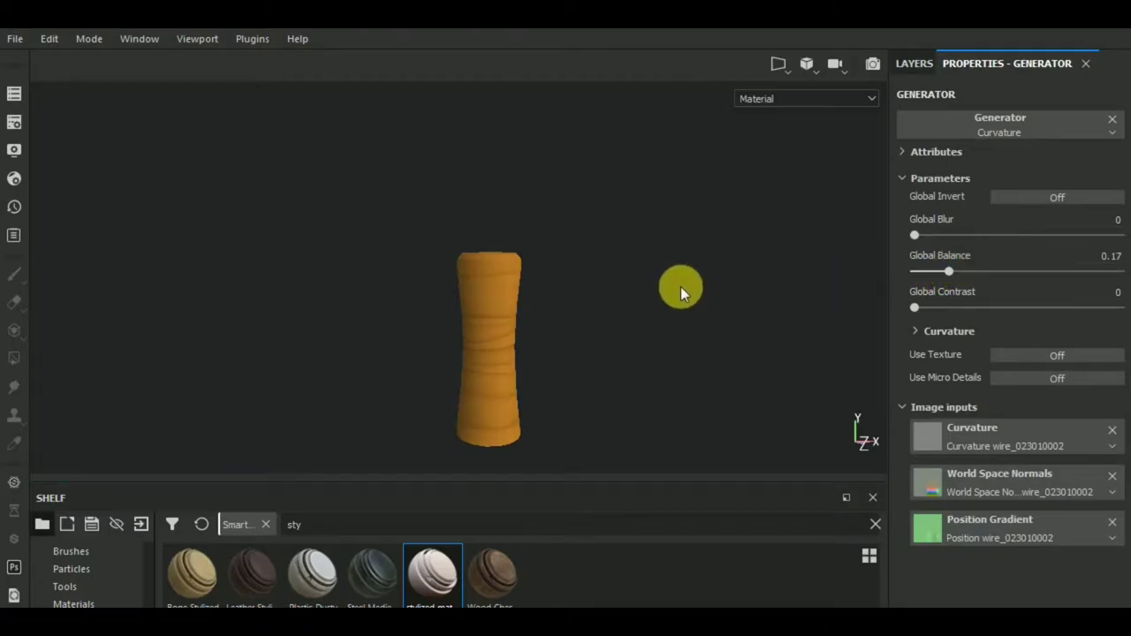
{"action": "left_click_drag", "start_coordinate": [485, 265], "coordinate": [818, 204], "text": "alt"}
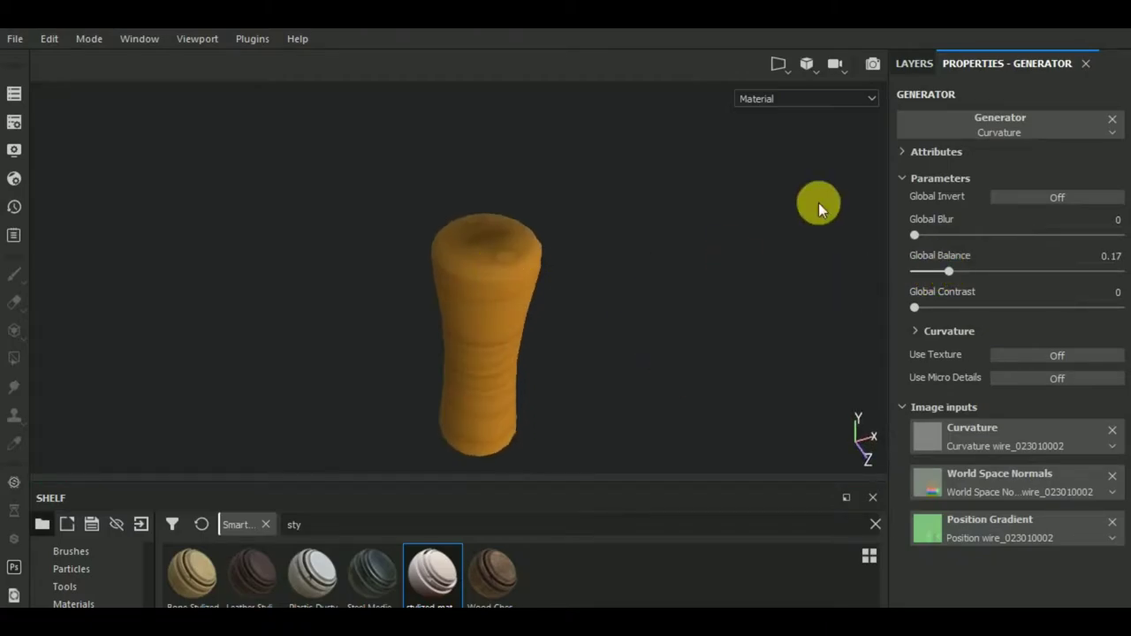
{"action": "left_click", "coordinate": [919, 67]}
Adjust the shade of base copy 1's orange base colour.
{"action": "left_click", "coordinate": [927, 122]}
{"action": "left_click", "coordinate": [997, 62]}
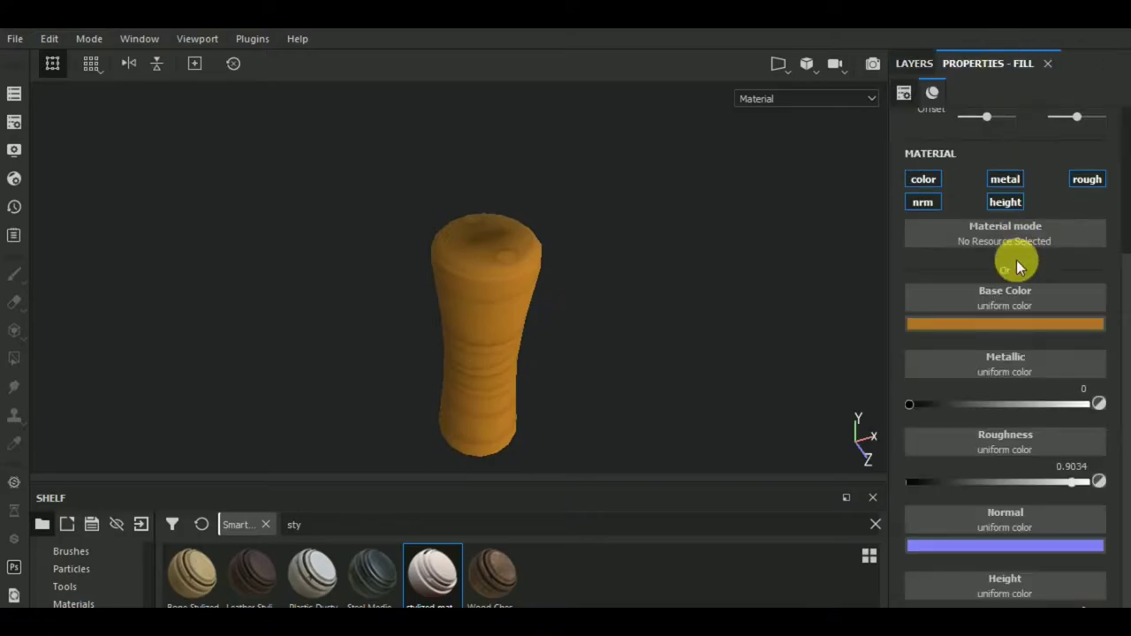
{"action": "left_click", "coordinate": [996, 328]}
{"action": "left_click", "coordinate": [987, 385]}
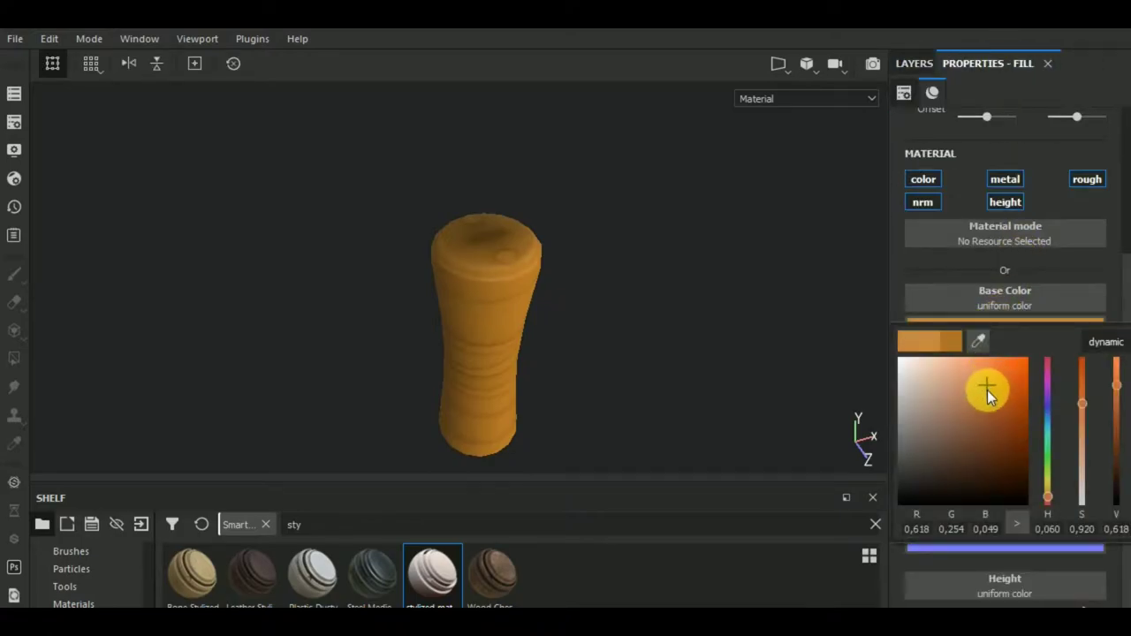
{"action": "mouse_move", "coordinate": [757, 341]}
{"action": "left_mouse_down", "text": "alt"}
{"action": "mouse_move", "coordinate": [664, 260]}
{"action": "mouse_move", "coordinate": [747, 302]}
{"action": "mouse_move", "coordinate": [764, 294]}
{"action": "left_mouse_up", "text": "alt"}
{"action": "left_click", "coordinate": [914, 63]}
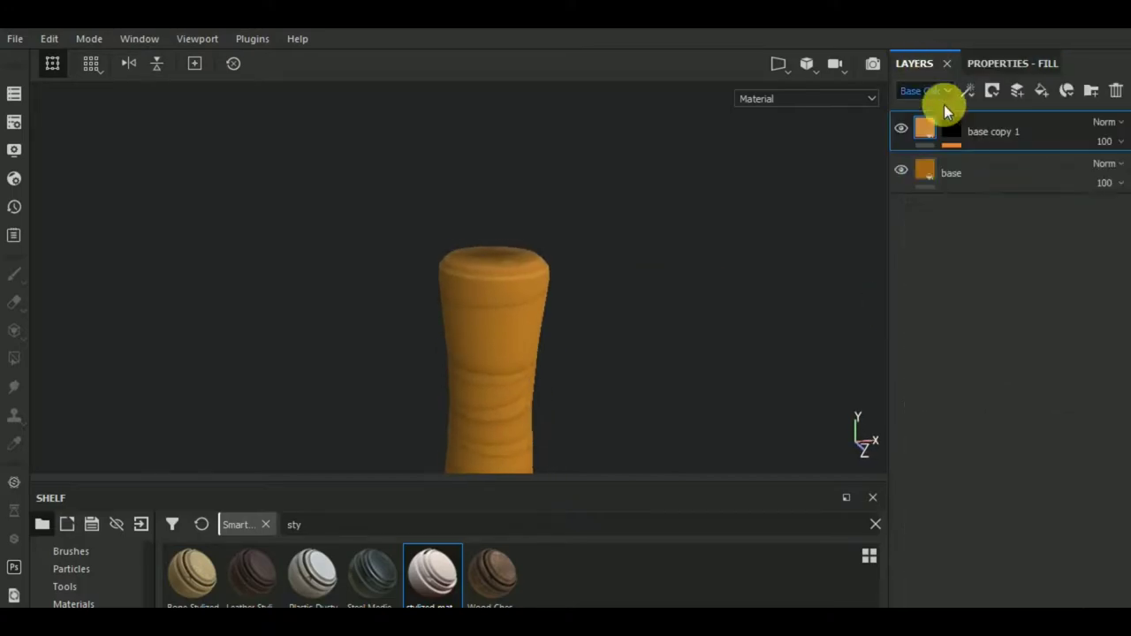
Darken the base layer's colour to a deep brown.
{"action": "left_click", "coordinate": [914, 171]}
{"action": "left_click", "coordinate": [987, 63]}
{"action": "left_click", "coordinate": [1027, 323]}
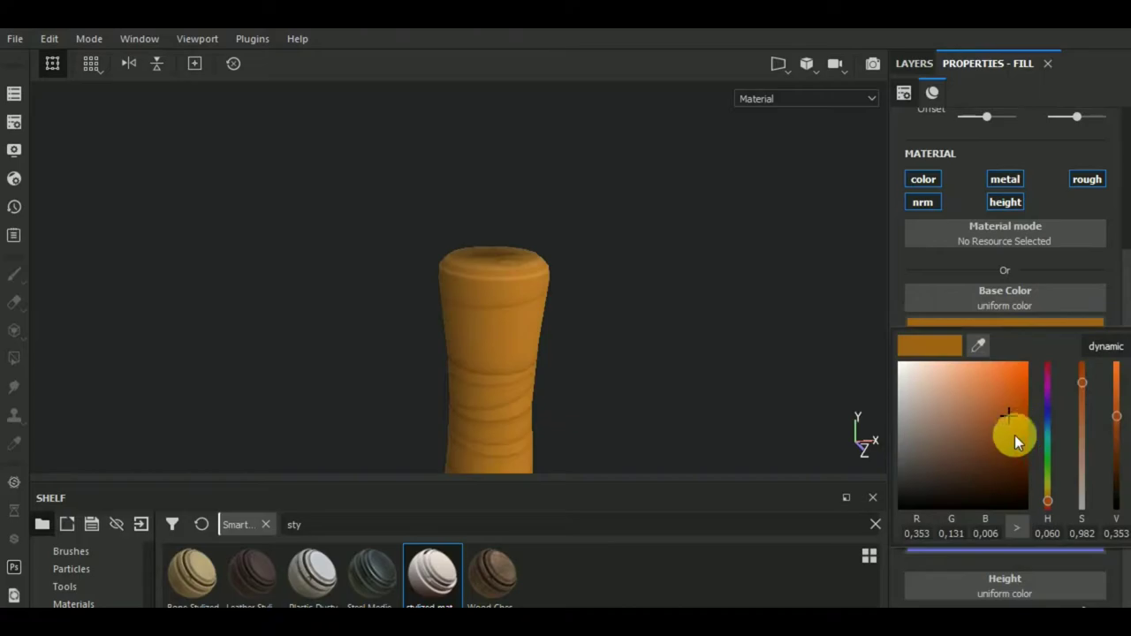
{"action": "left_click_drag", "start_coordinate": [967, 449], "coordinate": [993, 447]}
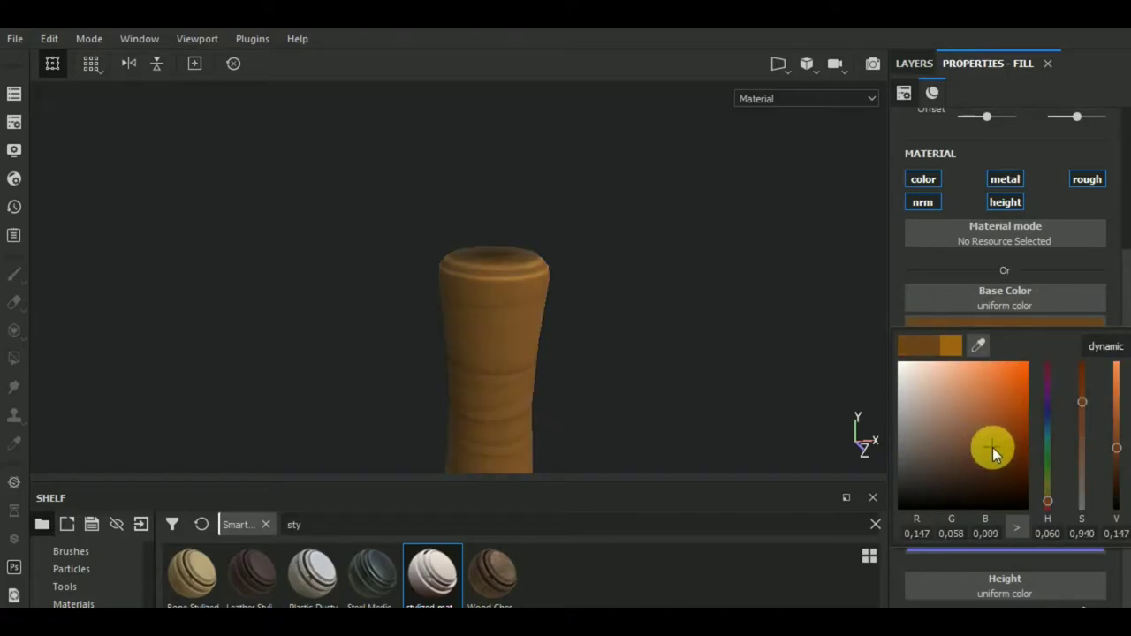
{"action": "left_click", "coordinate": [913, 63]}
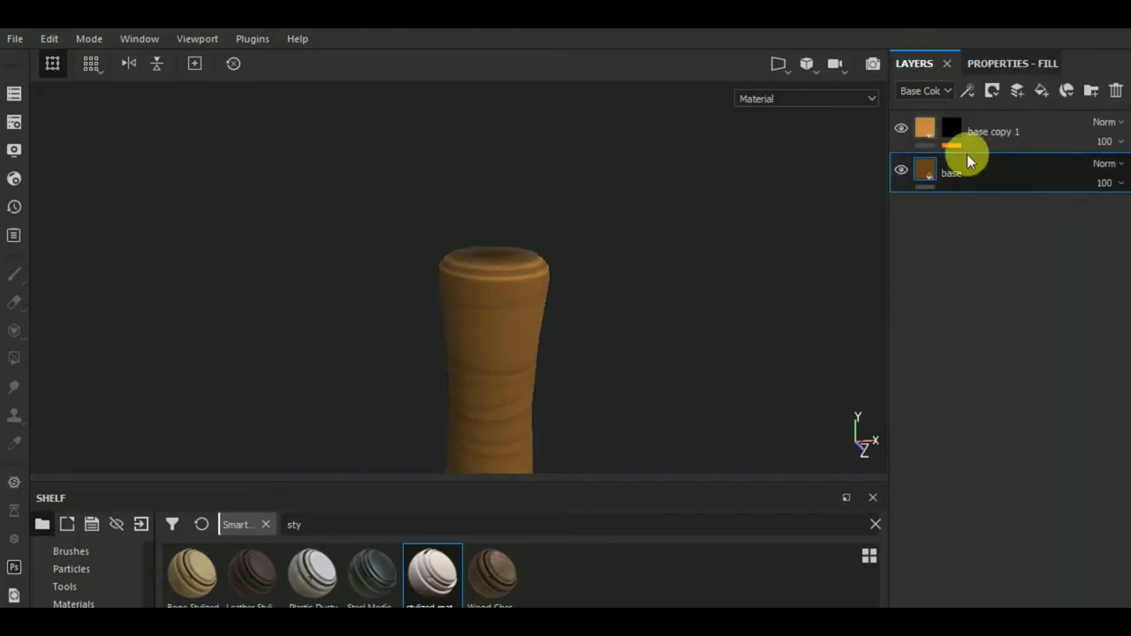
Eyedrop a brown from the grip for base copy 1, then settle on a lighter brown.
{"action": "left_click", "coordinate": [966, 131]}
{"action": "left_click", "coordinate": [997, 64]}
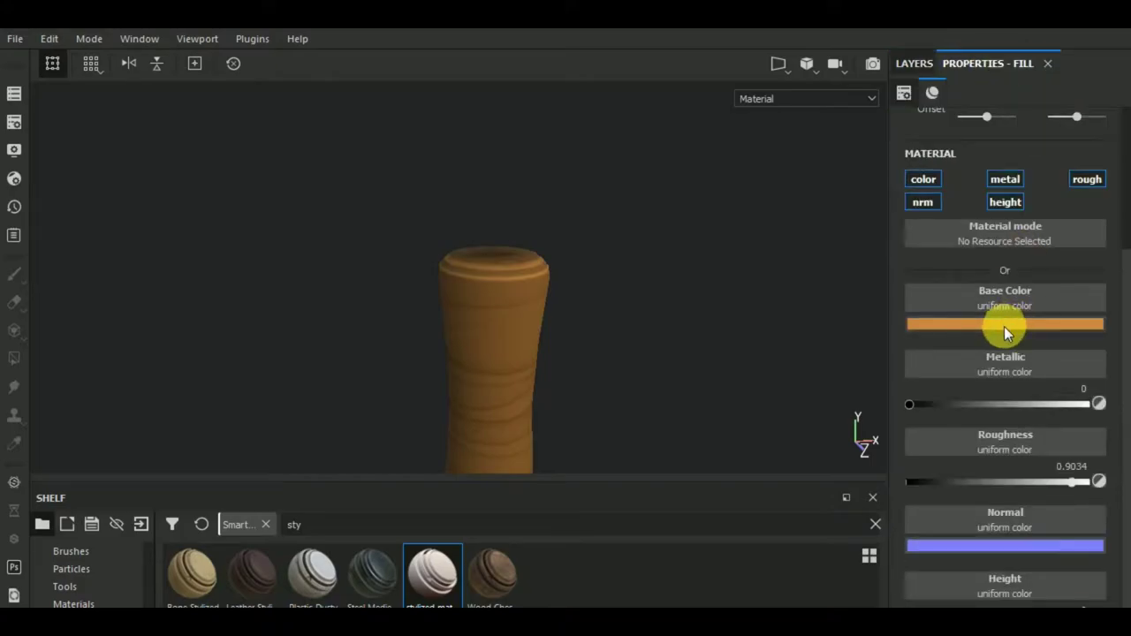
{"action": "left_click", "coordinate": [1004, 326]}
{"action": "left_click", "coordinate": [983, 347]}
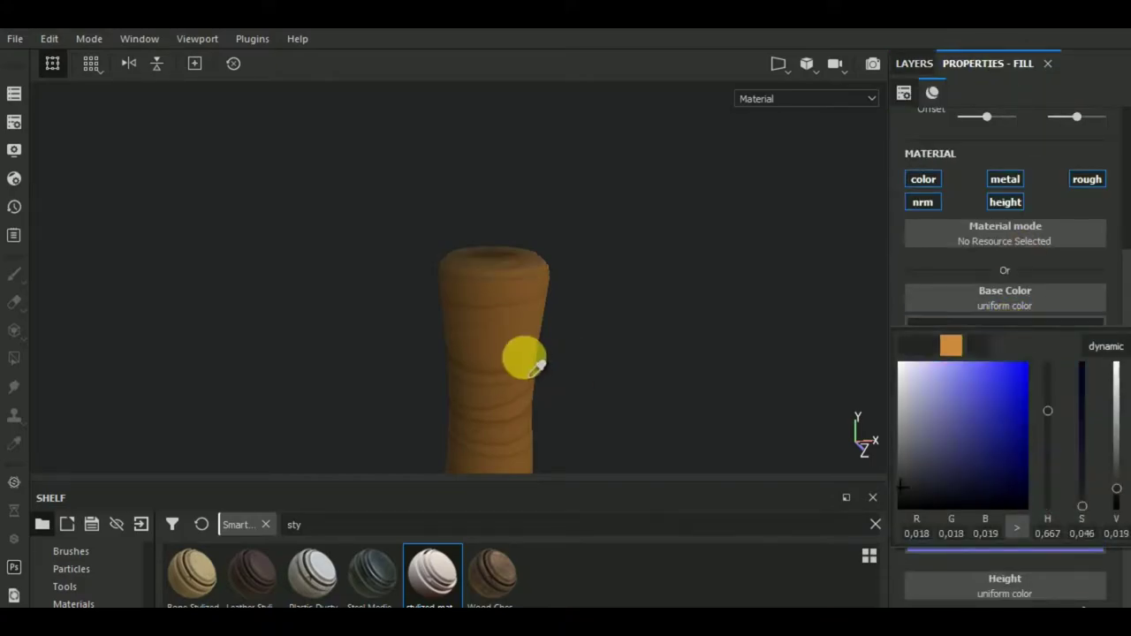
{"action": "left_click", "coordinate": [516, 336]}
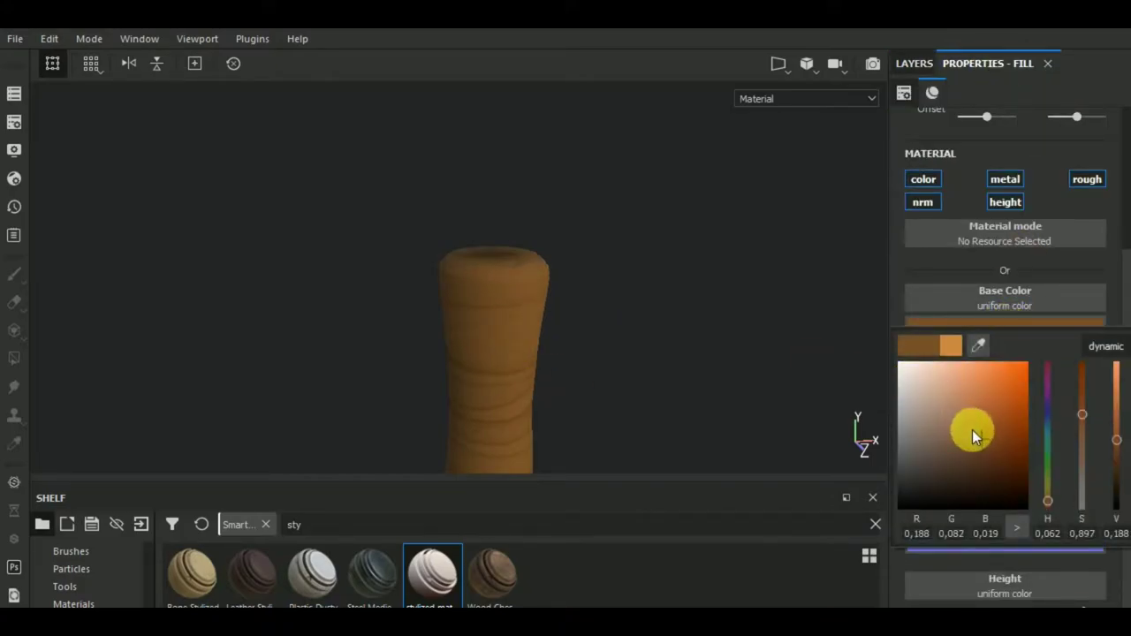
{"action": "left_click", "coordinate": [972, 429]}
{"action": "mouse_move", "coordinate": [893, 396]}
{"action": "left_mouse_down", "text": "alt"}
{"action": "mouse_move", "coordinate": [663, 398]}
{"action": "mouse_move", "coordinate": [739, 373]}
{"action": "mouse_move", "coordinate": [717, 318]}
{"action": "mouse_move", "coordinate": [793, 300]}
{"action": "left_mouse_up", "text": "alt"}
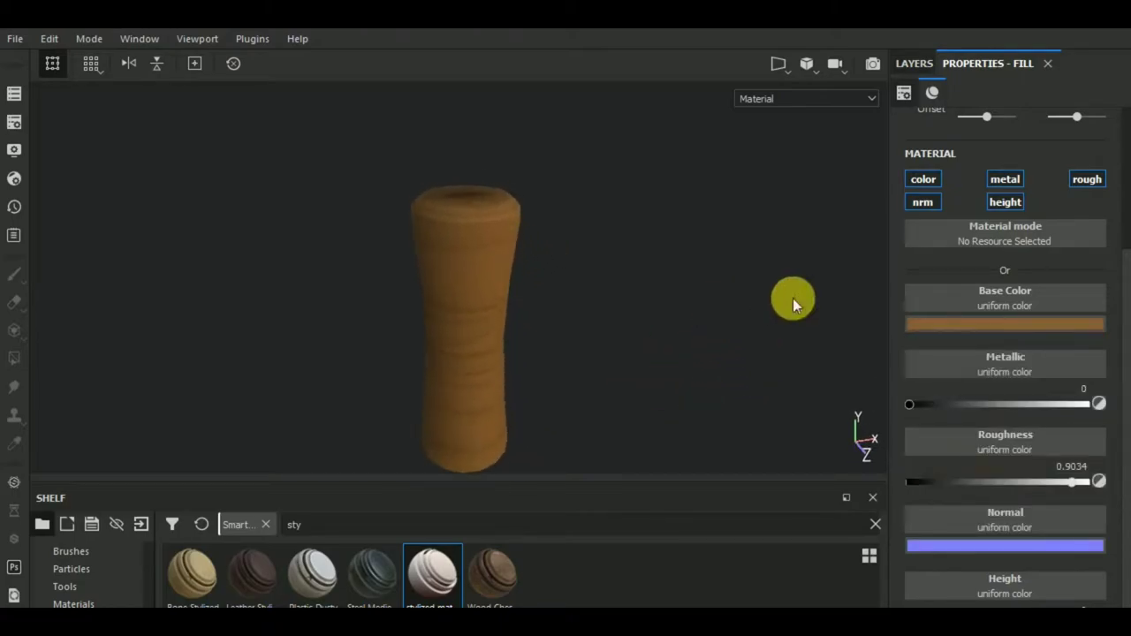
Rename the 'base copy 1' layer to 'curvature' in the layer stack.
{"action": "left_click", "coordinate": [917, 62]}
{"action": "double_click", "coordinate": [1005, 135]}
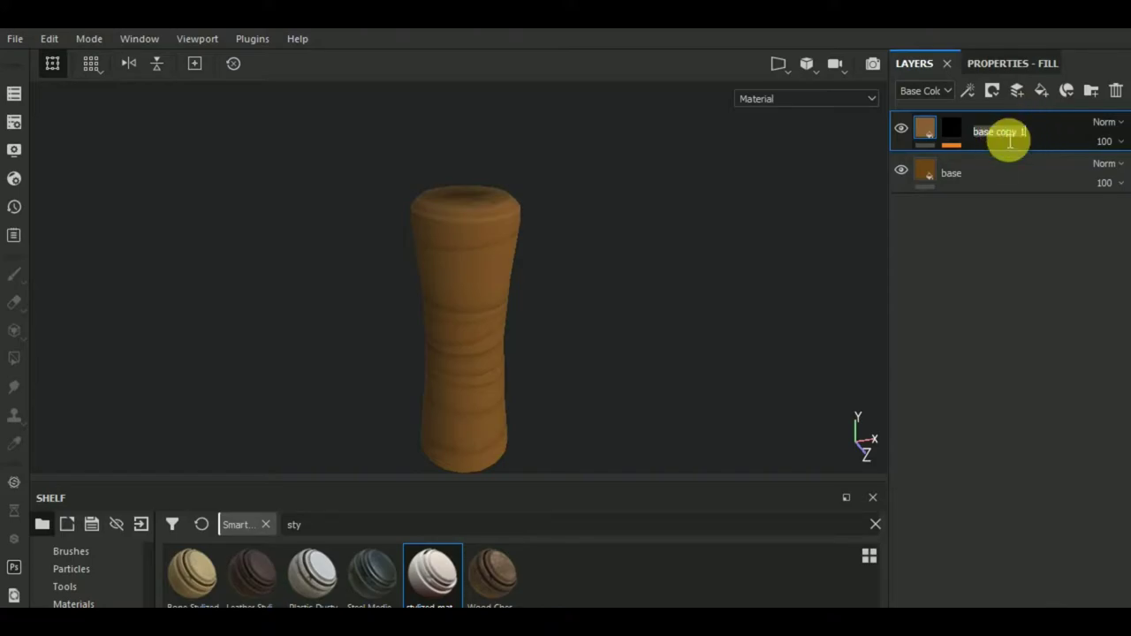
{"action": "type", "text": "curvature"}
{"action": "key", "text": "Return"}
{"action": "right_click", "coordinate": [1055, 135]}
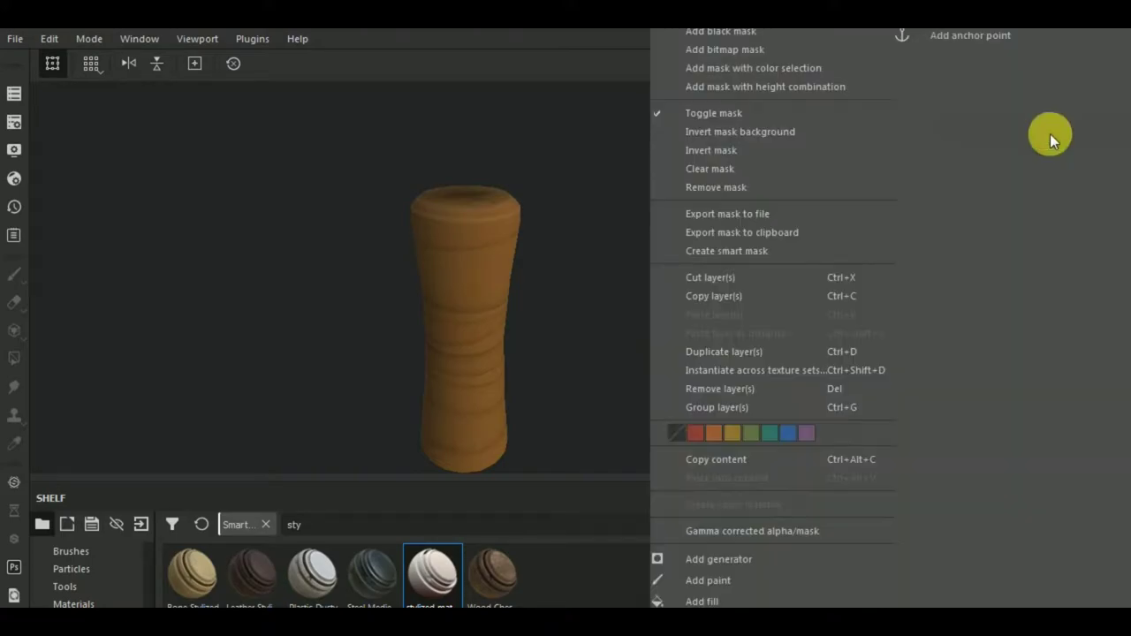
{"action": "left_click", "coordinate": [796, 356]}
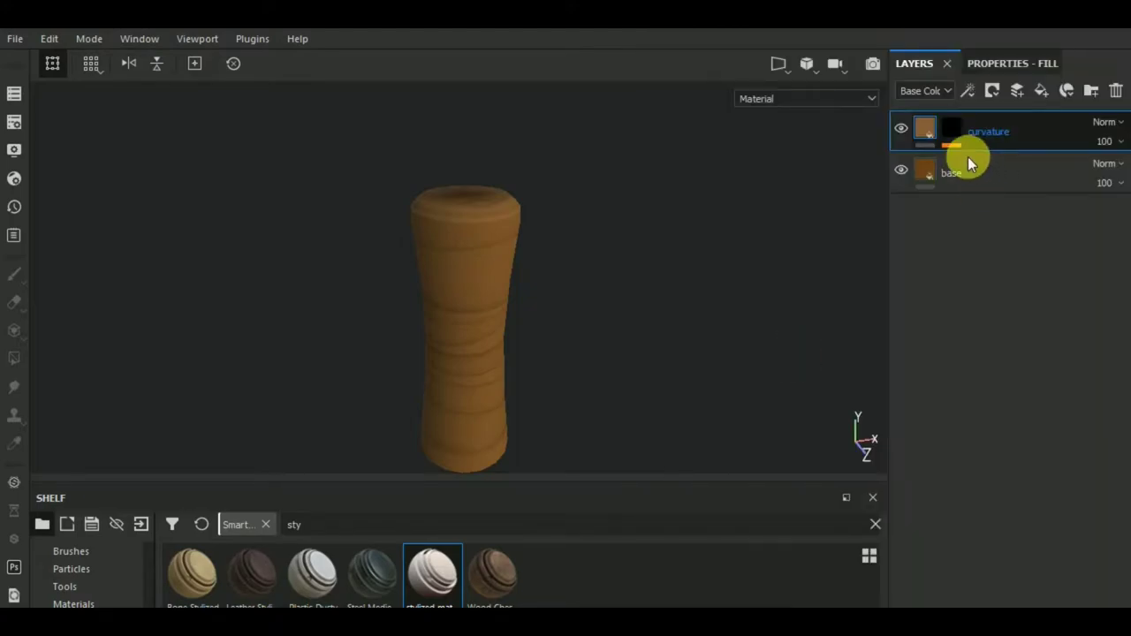
Duplicate curvature and switch the copy's mask generator to Position, Global Balance 0.15.
{"action": "key", "text": "ctrl+d"}
{"action": "mouse_move", "coordinate": [952, 132]}
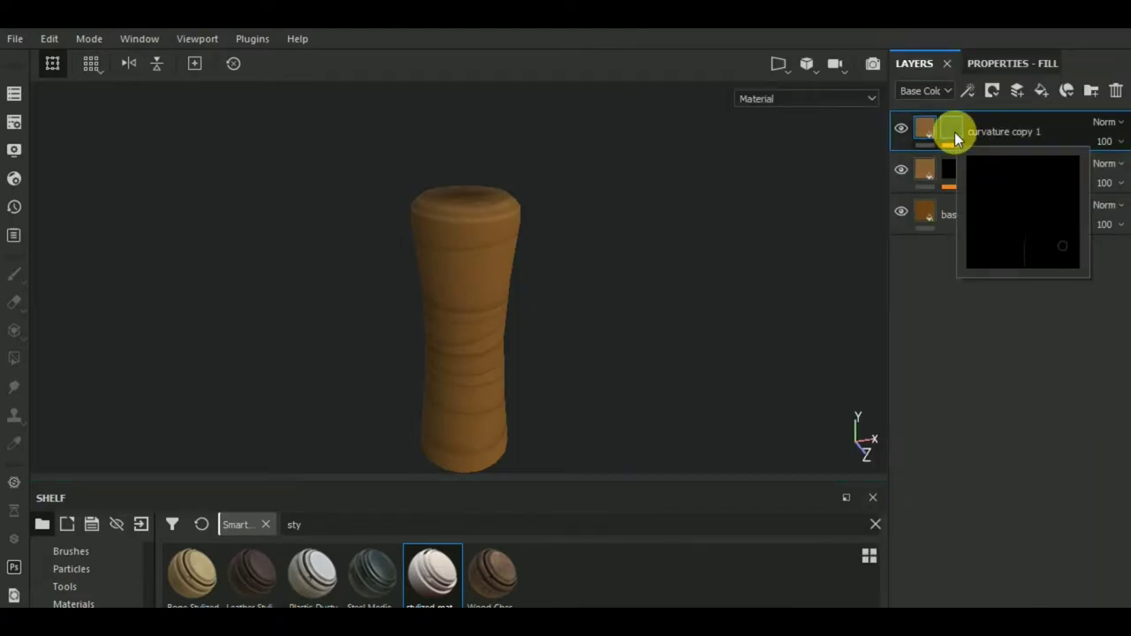
{"action": "left_click", "coordinate": [953, 133]}
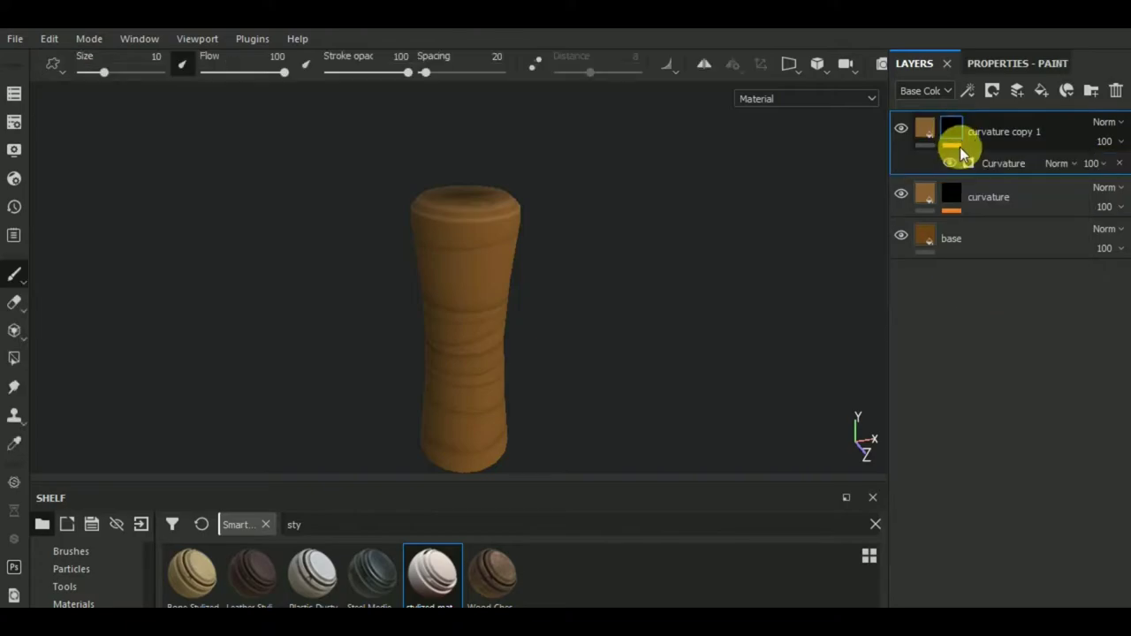
{"action": "left_click", "coordinate": [1002, 64]}
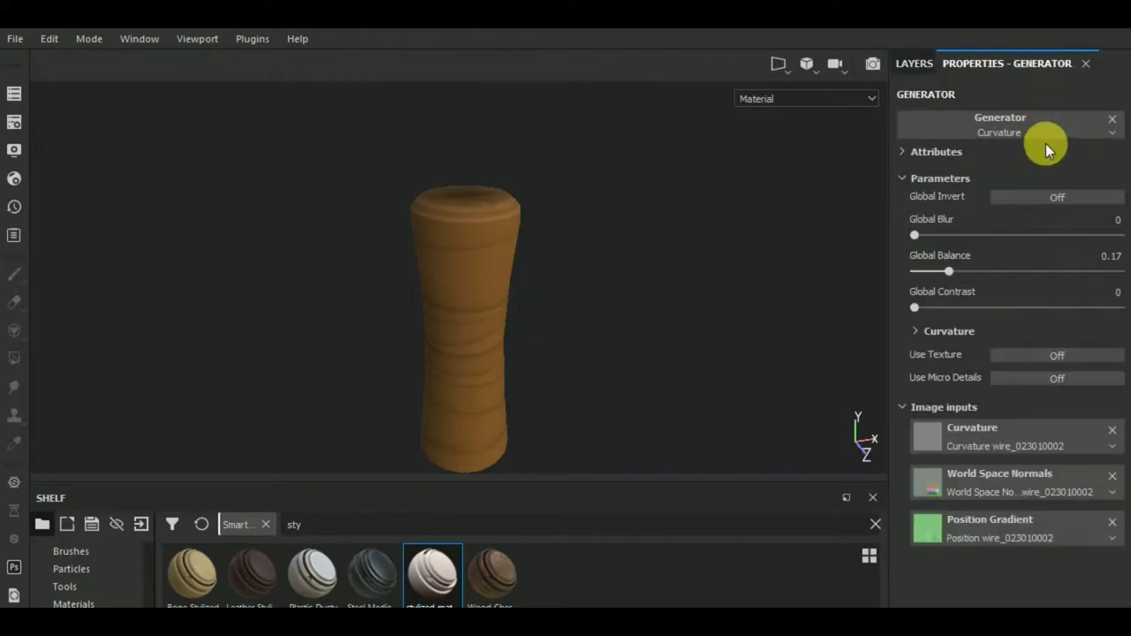
{"action": "left_click", "coordinate": [1048, 133]}
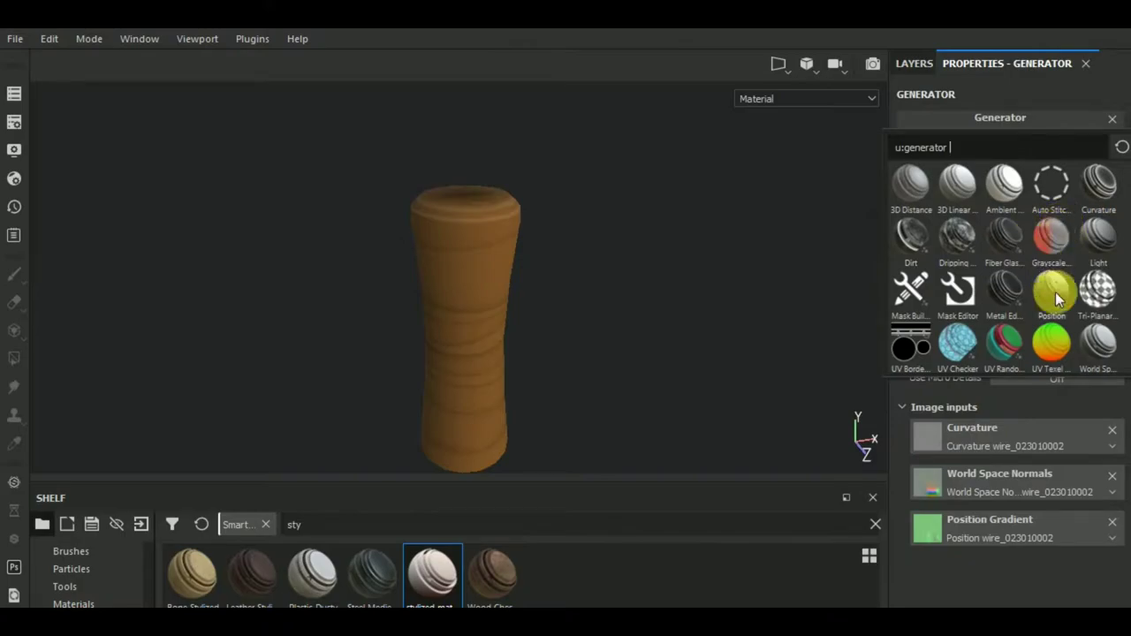
{"action": "left_click", "coordinate": [1054, 293]}
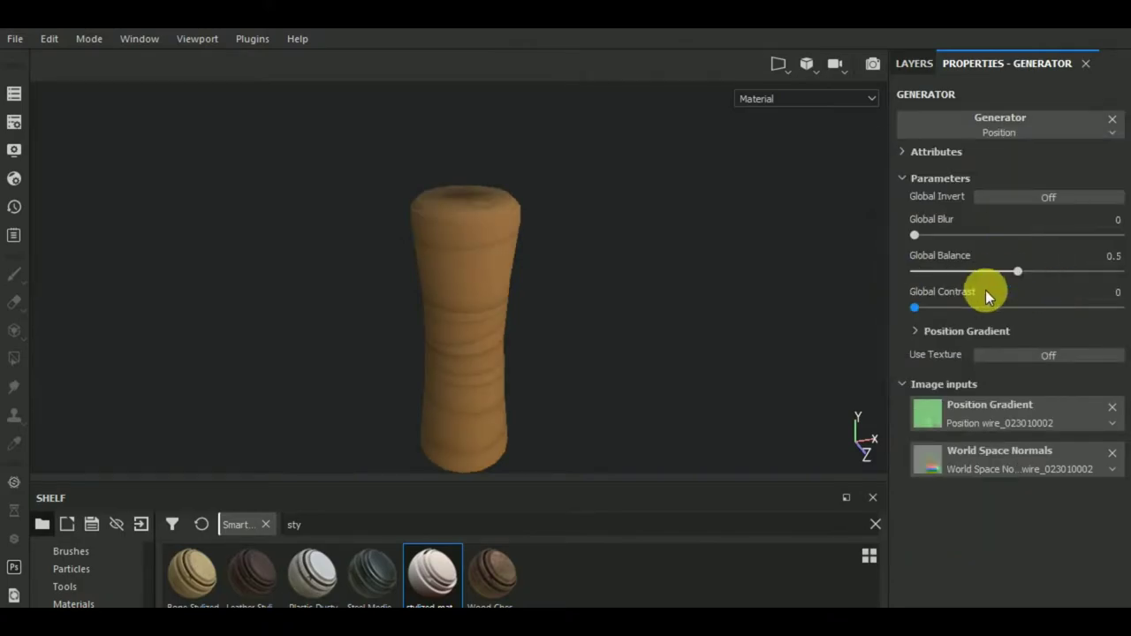
{"action": "left_click", "coordinate": [959, 272]}
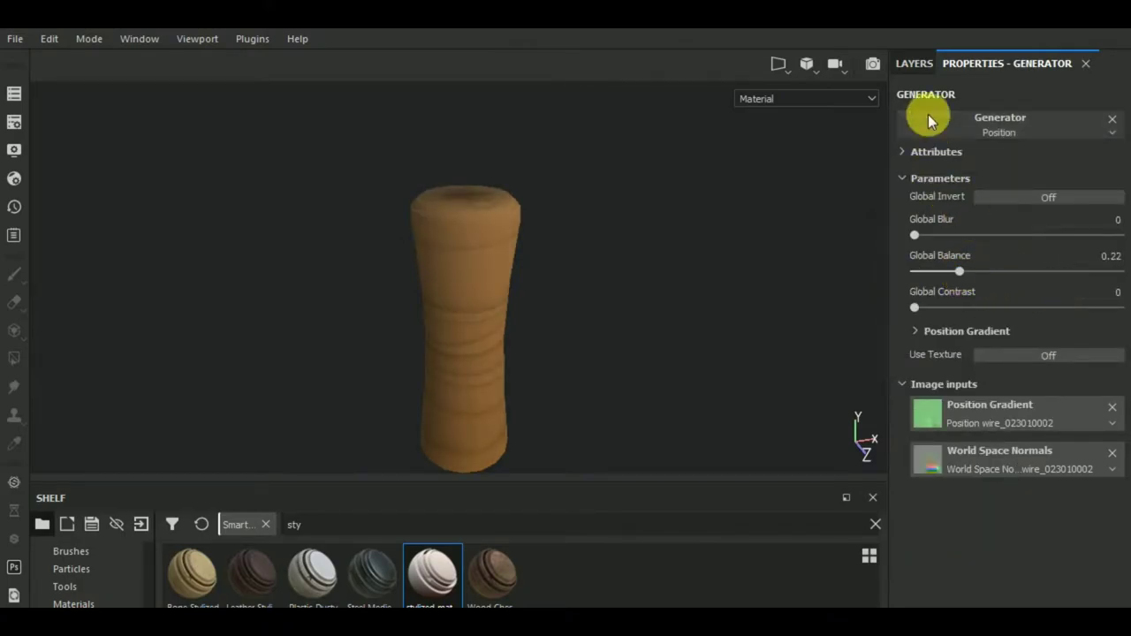
Toggle curvature copy 1's visibility to compare and review its Position generator.
{"action": "left_click", "coordinate": [906, 67]}
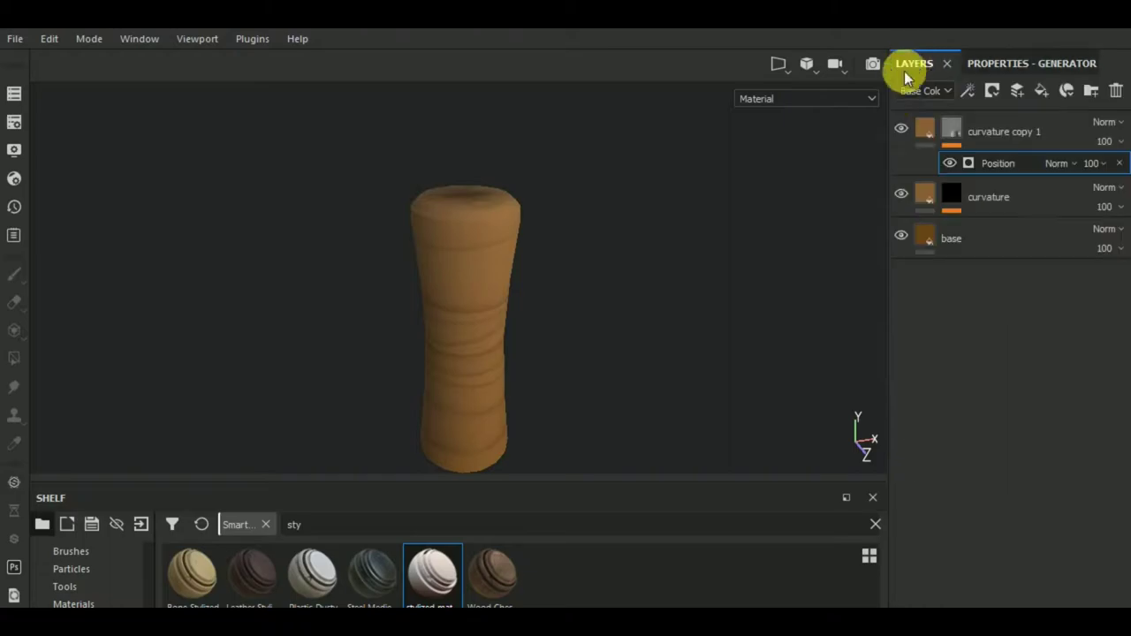
{"action": "left_click", "coordinate": [902, 131]}
{"action": "left_click", "coordinate": [901, 131]}
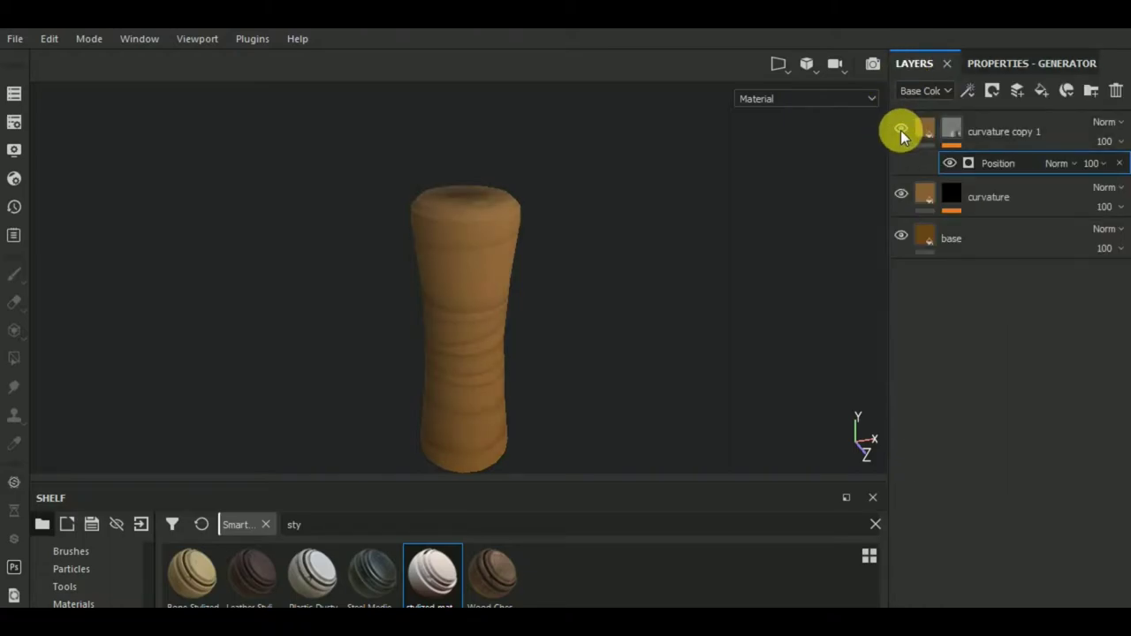
{"action": "left_click", "coordinate": [1003, 69]}
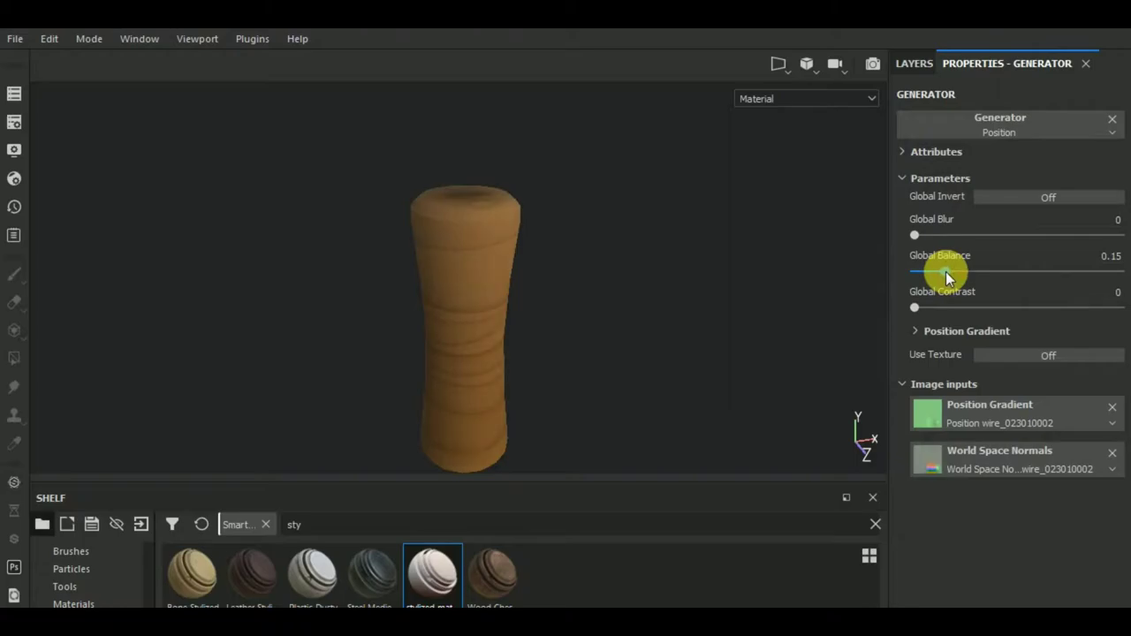
{"action": "left_click", "coordinate": [919, 65]}
{"action": "left_click", "coordinate": [1021, 137]}
Duplicate curvature copy 1, rename it 'position', and rename the new top copy.
{"action": "right_click", "coordinate": [1022, 136]}
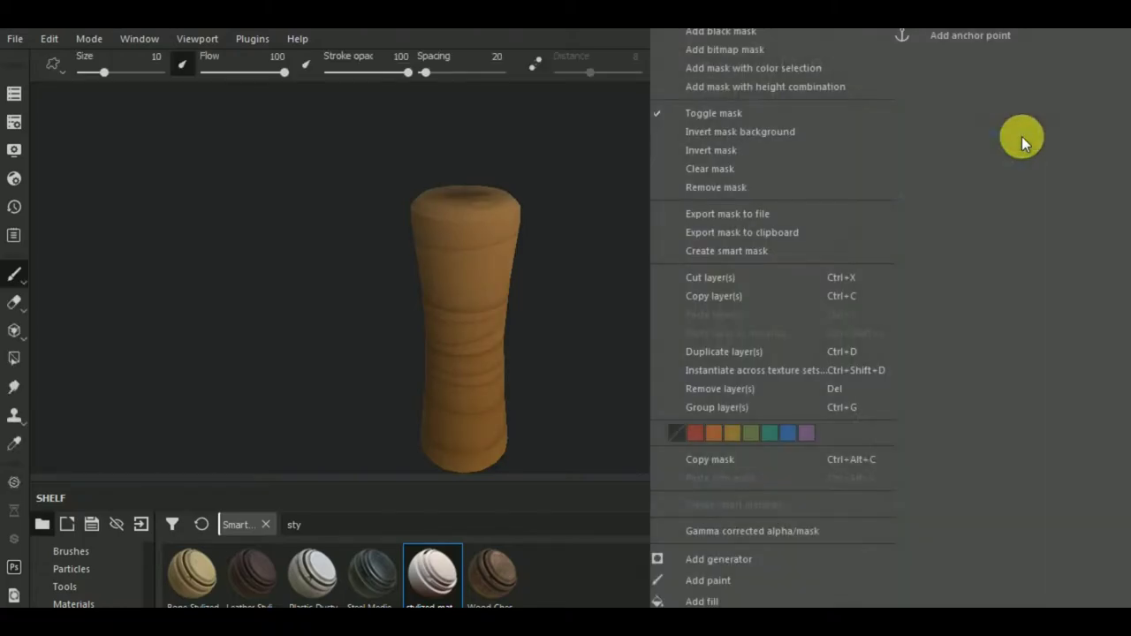
{"action": "left_click", "coordinate": [787, 350]}
{"action": "key", "text": "ctrl+d"}
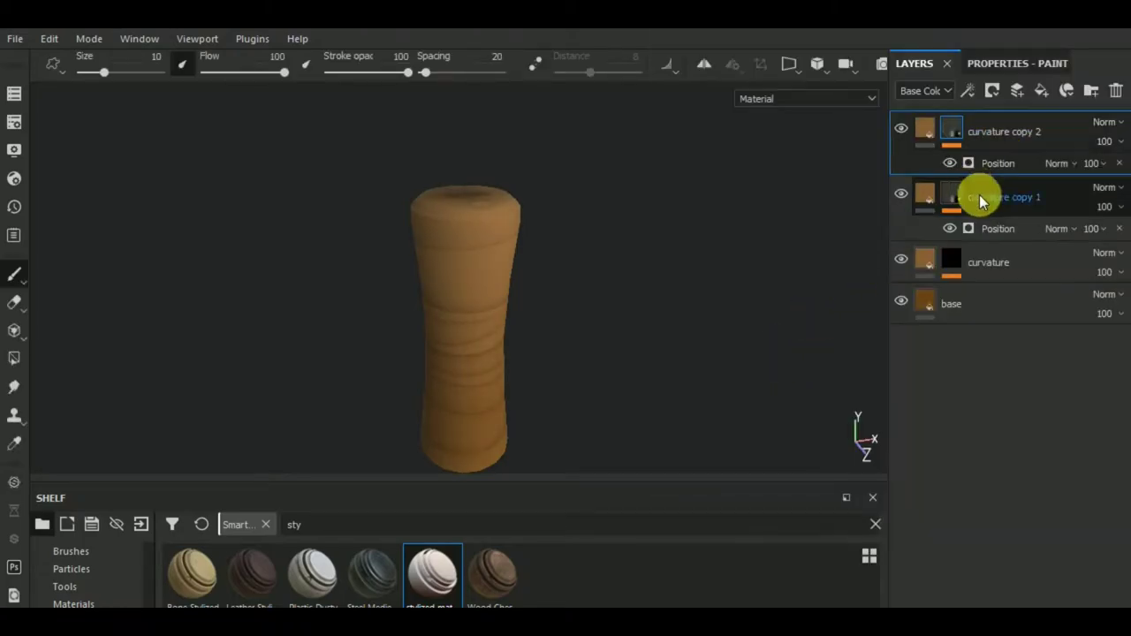
{"action": "double_click", "coordinate": [981, 196]}
{"action": "type", "text": "position"}
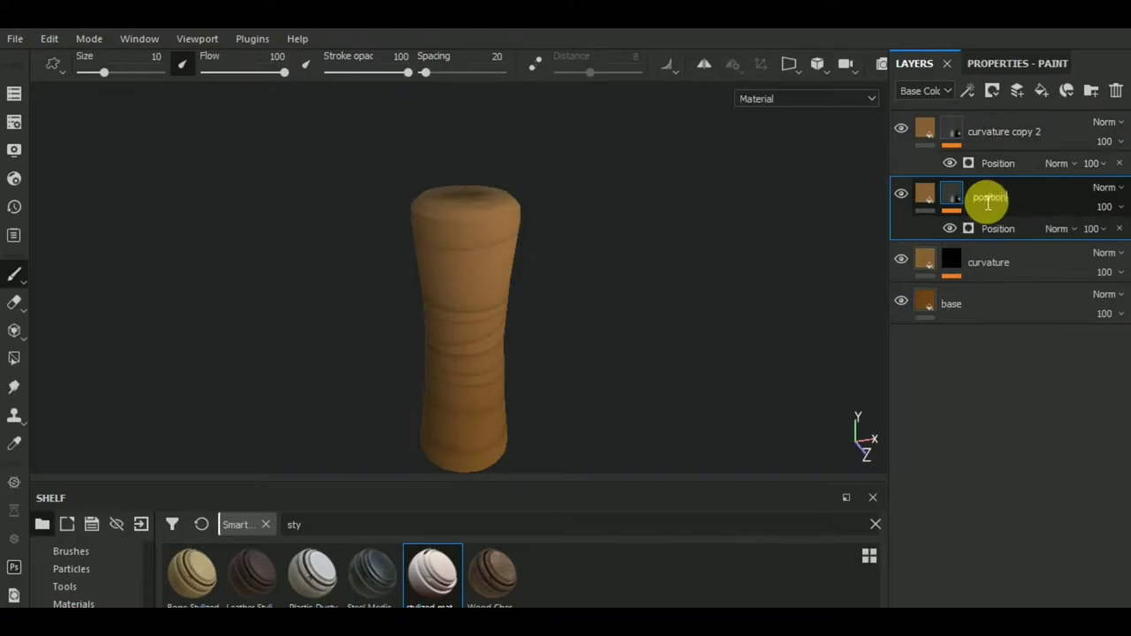
{"action": "key", "text": "Return"}
{"action": "left_click", "coordinate": [1006, 132]}
{"action": "double_click", "coordinate": [1012, 132]}
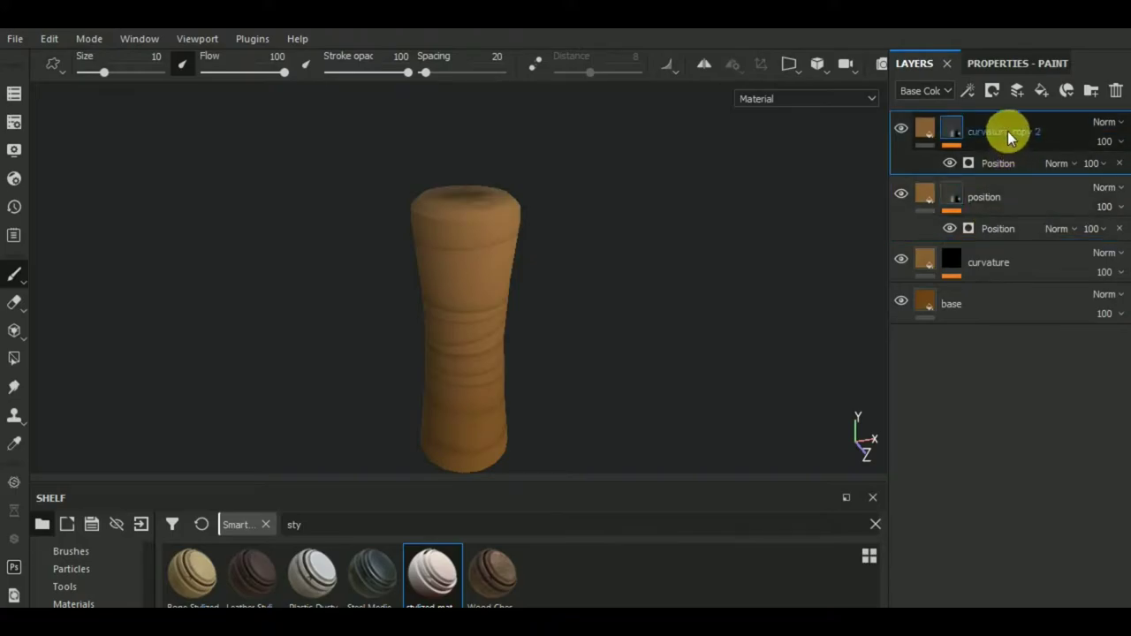
{"action": "type", "text": "po"}
Switch the top layer's mask generator to inverted Ambient Occlusion with Global Balance 0.11.
{"action": "left_click", "coordinate": [988, 161]}
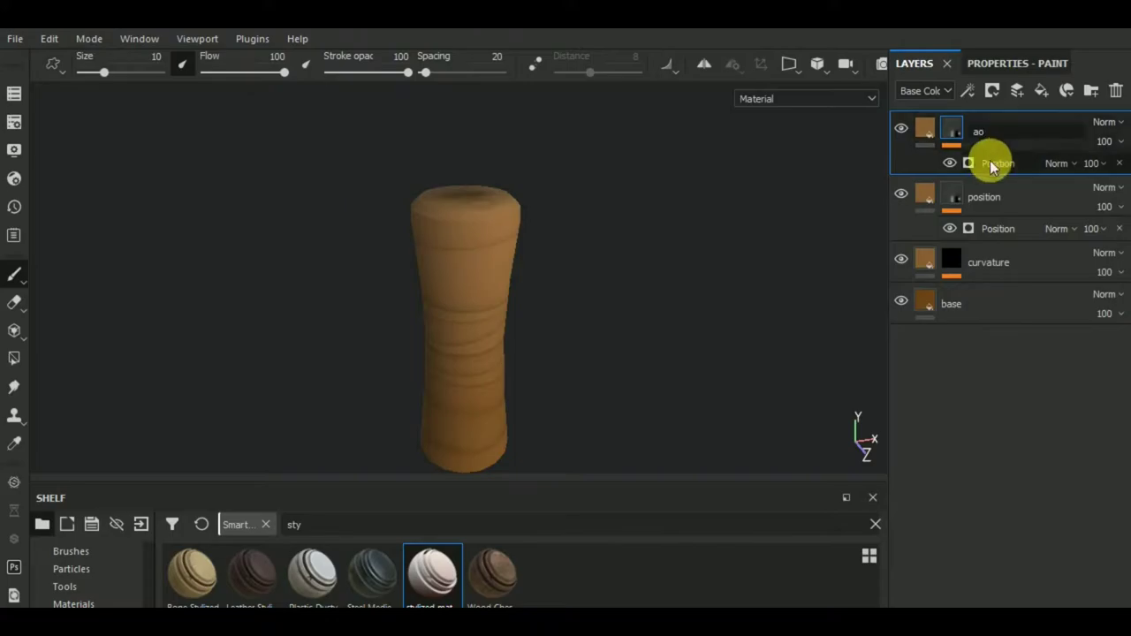
{"action": "left_click", "coordinate": [1027, 63]}
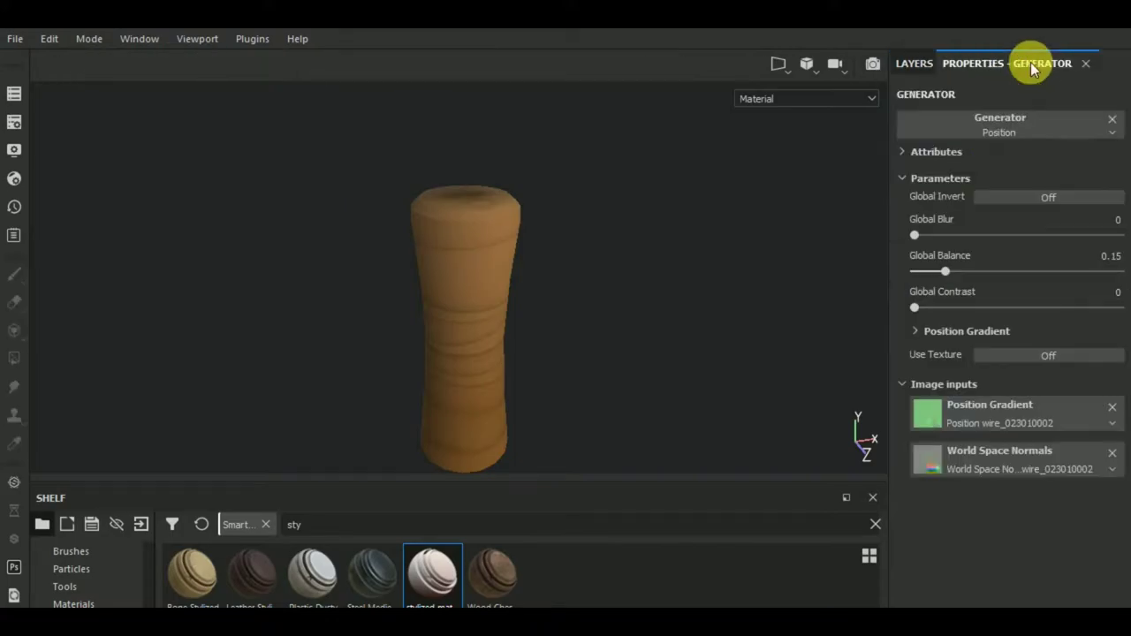
{"action": "left_click", "coordinate": [1028, 130]}
{"action": "left_click", "coordinate": [1004, 189]}
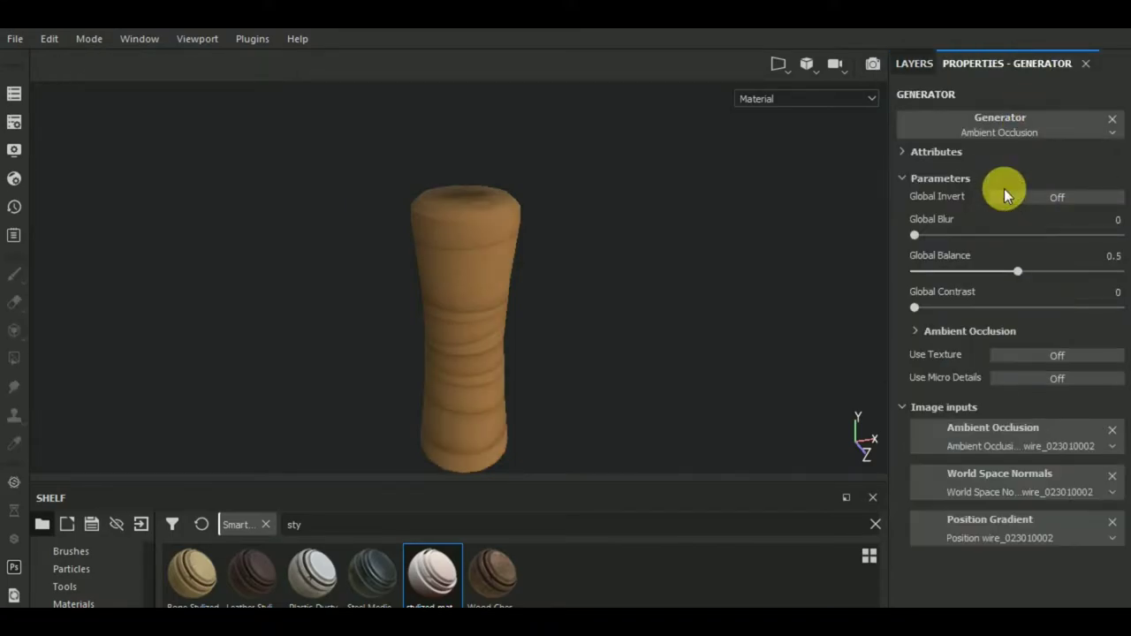
{"action": "left_click", "coordinate": [1050, 198]}
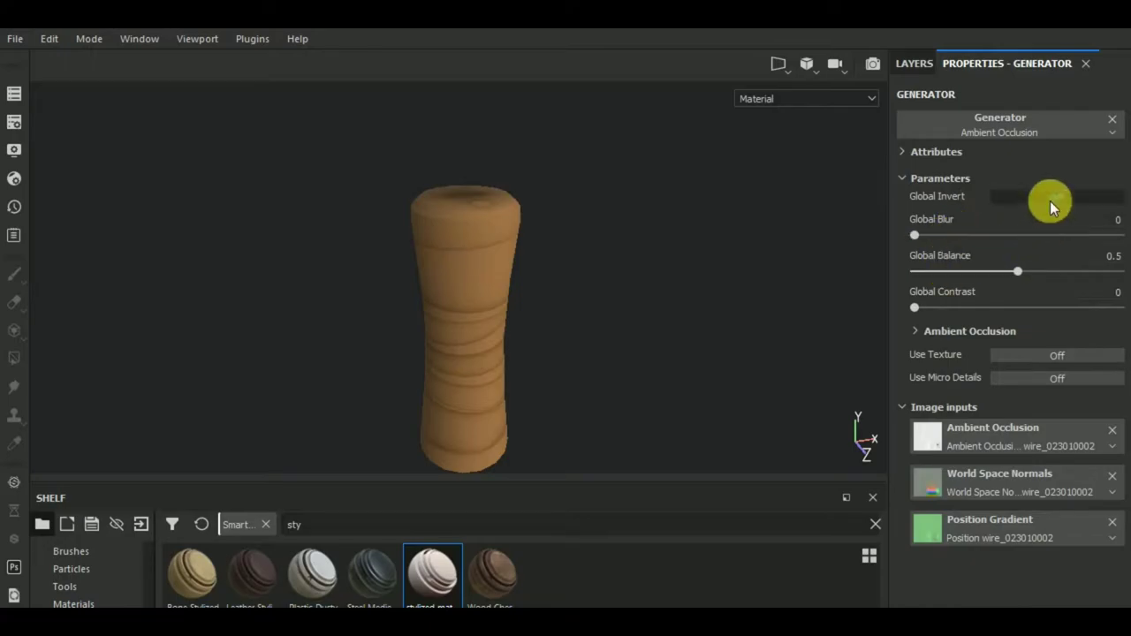
{"action": "left_click", "coordinate": [936, 272]}
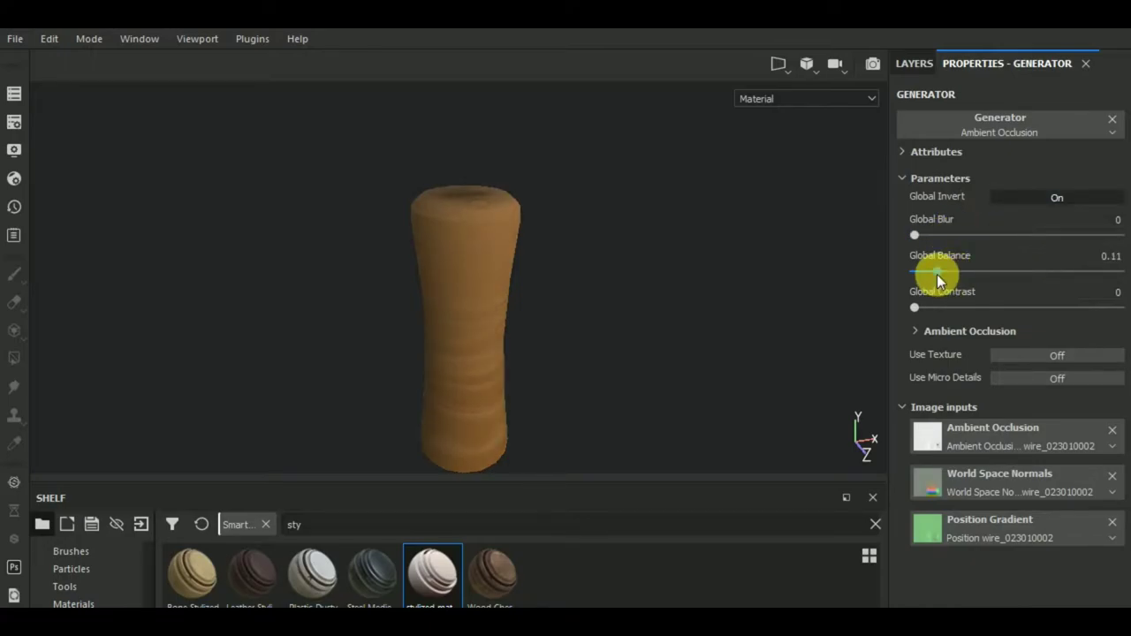
{"action": "left_click", "coordinate": [914, 64]}
{"action": "left_click", "coordinate": [929, 126]}
Set the ao layer's base colour to dark brown and check the darker grooves.
{"action": "left_click", "coordinate": [990, 63]}
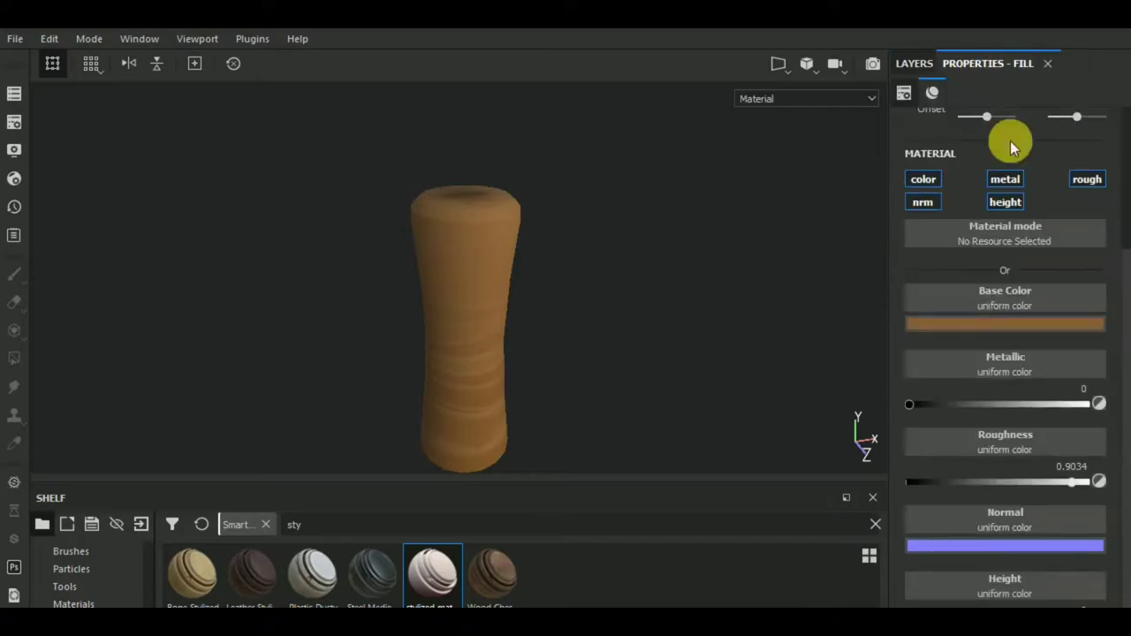
{"action": "left_click", "coordinate": [995, 325]}
{"action": "mouse_move", "coordinate": [949, 441]}
{"action": "left_mouse_down"}
{"action": "mouse_move", "coordinate": [971, 469]}
{"action": "mouse_move", "coordinate": [969, 450]}
{"action": "left_mouse_up"}
{"action": "mouse_move", "coordinate": [654, 353]}
{"action": "left_mouse_down", "text": "alt"}
{"action": "mouse_move", "coordinate": [749, 371]}
{"action": "mouse_move", "coordinate": [871, 321]}
{"action": "left_mouse_up", "text": "alt"}
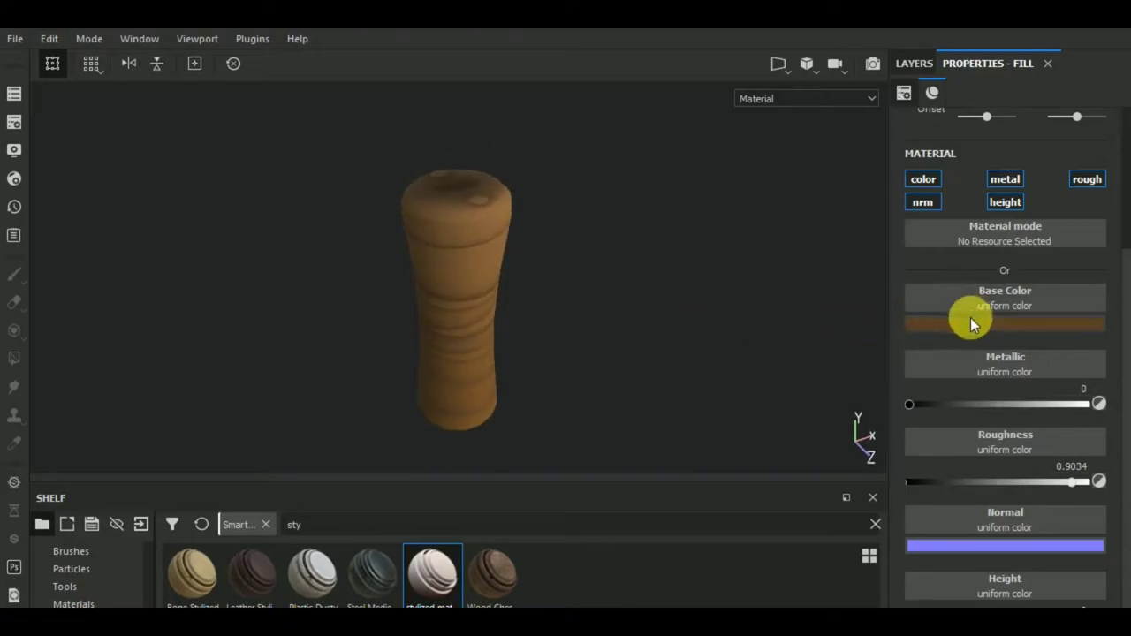
{"action": "mouse_move", "coordinate": [689, 323]}
{"action": "left_mouse_down", "text": "alt"}
{"action": "mouse_move", "coordinate": [672, 303]}
{"action": "mouse_move", "coordinate": [601, 301]}
{"action": "left_mouse_up", "text": "alt"}
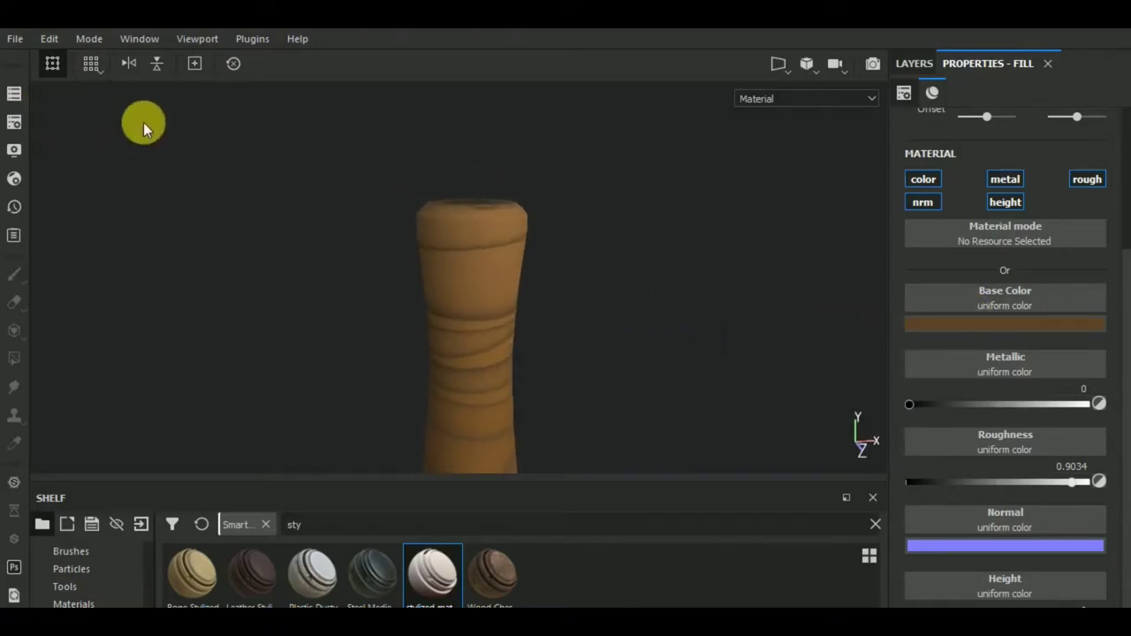
{"action": "left_click", "coordinate": [915, 64]}
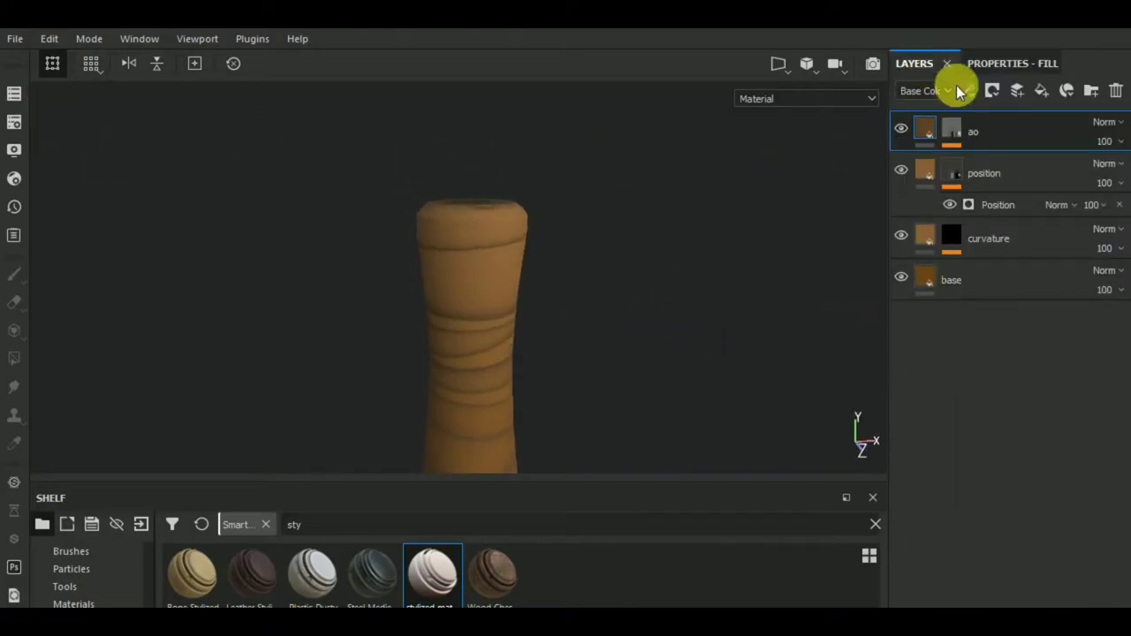
{"action": "left_click", "coordinate": [981, 156]}
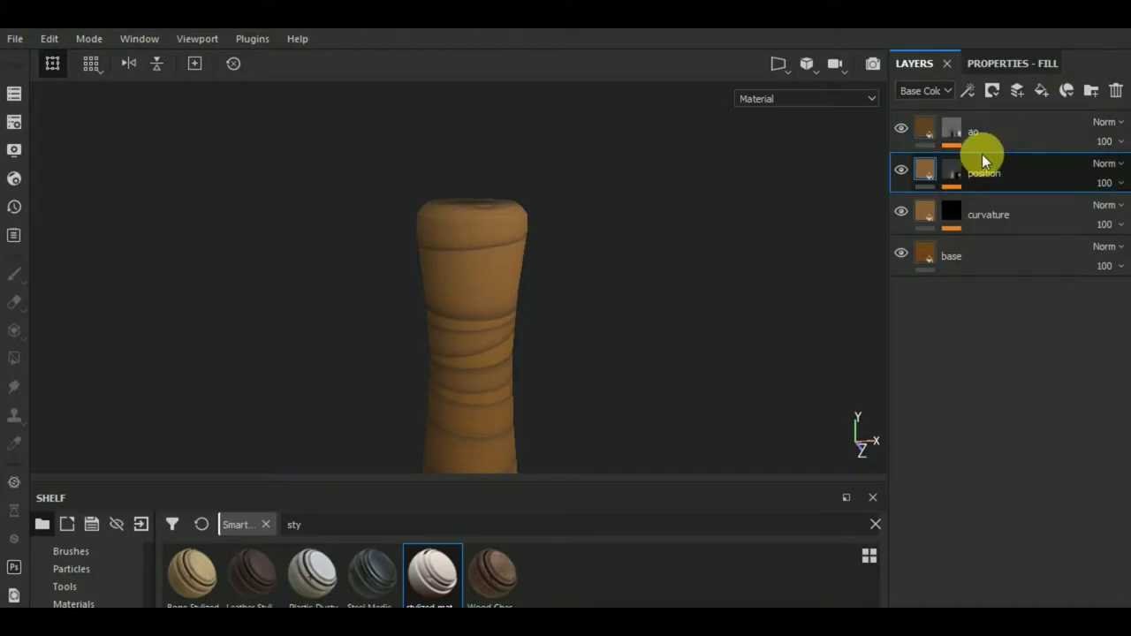
Make the wire_067067067 and wire_176026026 texture sets visible and select wire_176026026.
{"action": "left_click", "coordinate": [14, 94]}
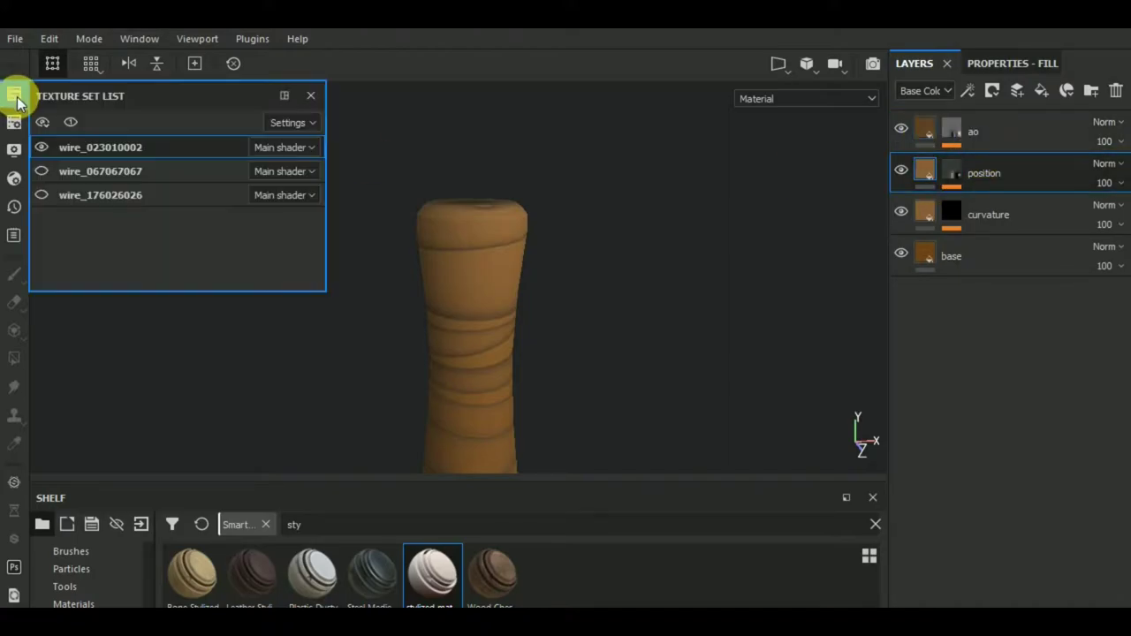
{"action": "left_click", "coordinate": [41, 171]}
{"action": "left_click", "coordinate": [40, 195]}
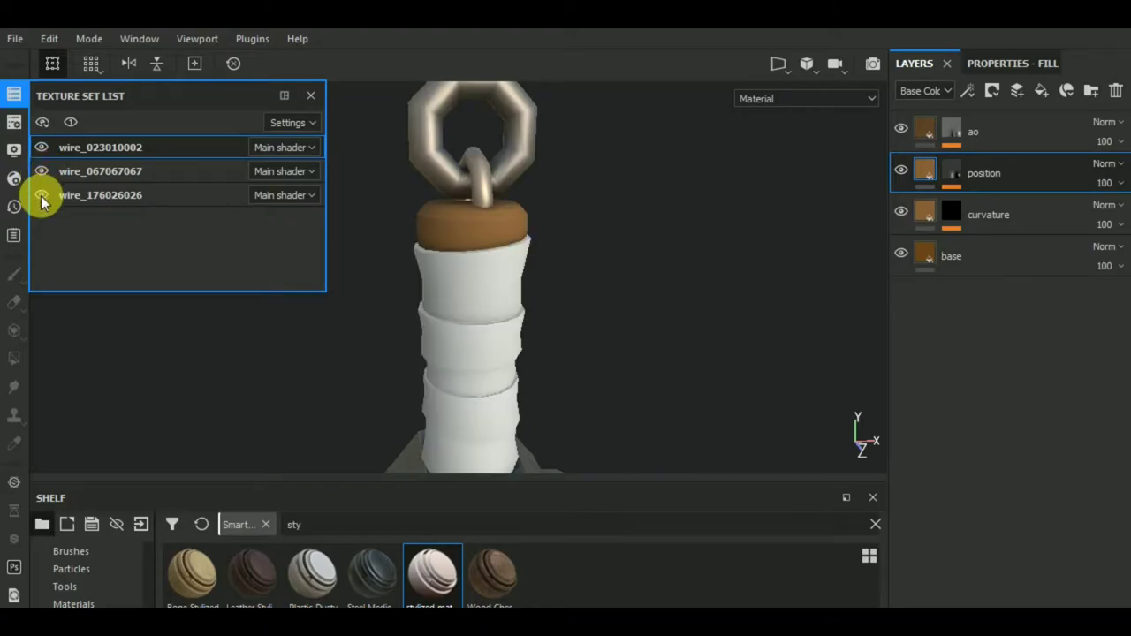
{"action": "left_click", "coordinate": [105, 195]}
Apply the Leather Stylized smart material to the grip wrap.
{"action": "left_click", "coordinate": [330, 525]}
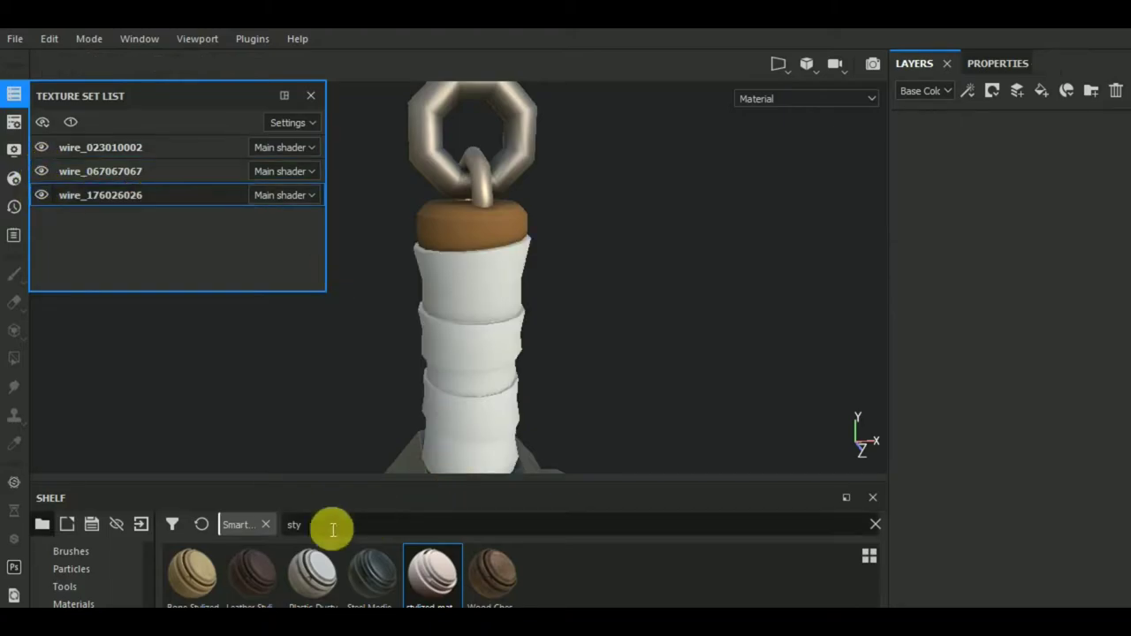
{"action": "left_click_drag", "start_coordinate": [243, 554], "coordinate": [972, 187]}
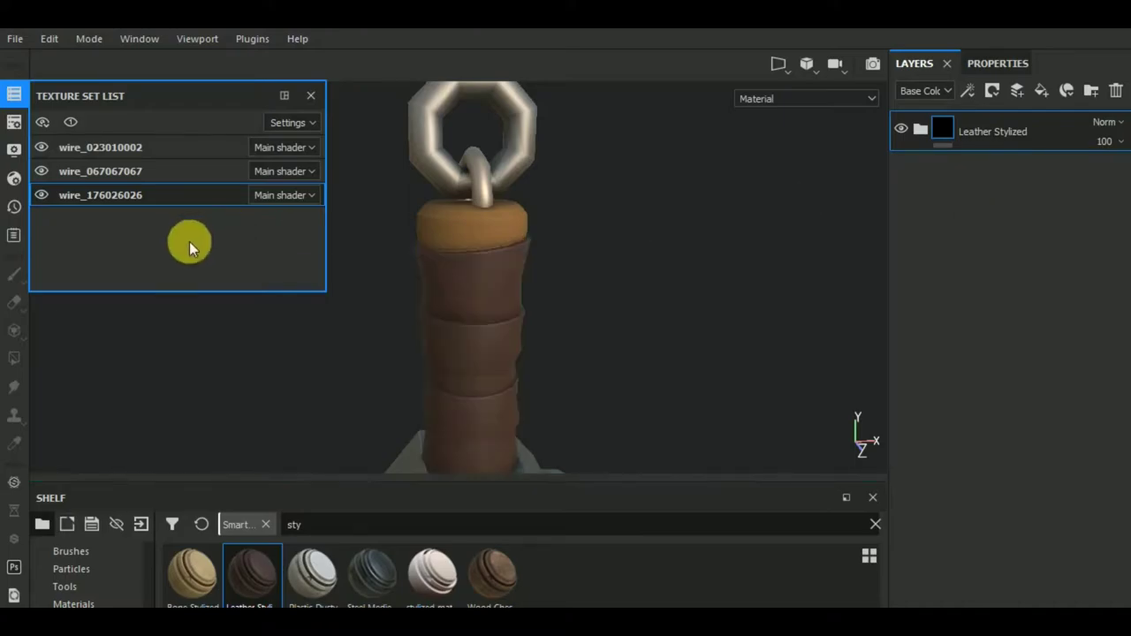
{"action": "scroll", "coordinate": [296, 306], "scroll_direction": "down", "scroll_amount": 2}
{"action": "scroll", "coordinate": [283, 292], "scroll_direction": "down", "scroll_amount": 2}
{"action": "left_click", "coordinate": [15, 103]}
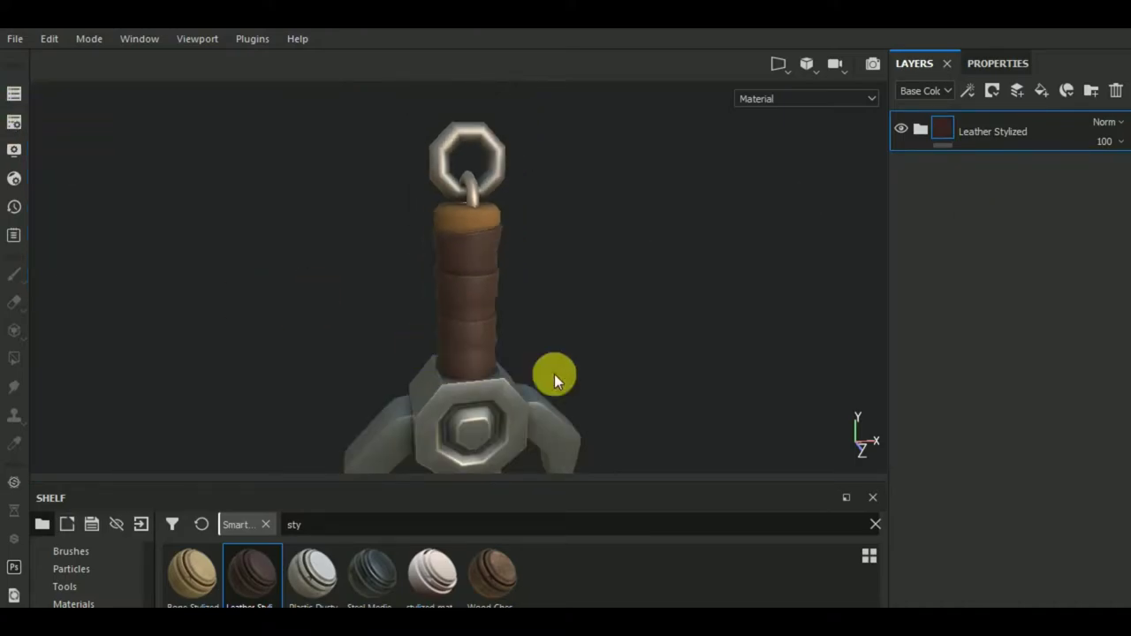
{"action": "scroll", "coordinate": [595, 315], "scroll_direction": "up", "scroll_amount": 2}
{"action": "mouse_move", "coordinate": [595, 316]}
{"action": "left_mouse_down", "text": "alt"}
{"action": "mouse_move", "coordinate": [480, 345]}
{"action": "mouse_move", "coordinate": [592, 351]}
{"action": "left_mouse_up", "text": "alt"}
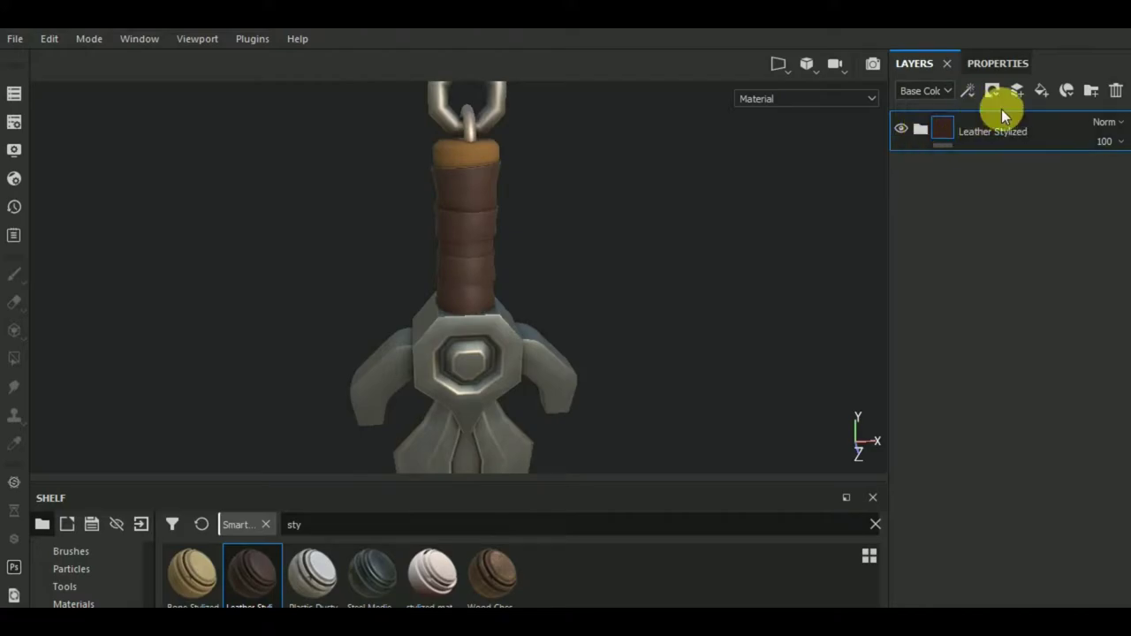
Add a fill layer above Leather Stylized with roughness 0.77 and a dark red base colour.
{"action": "left_click", "coordinate": [1037, 91]}
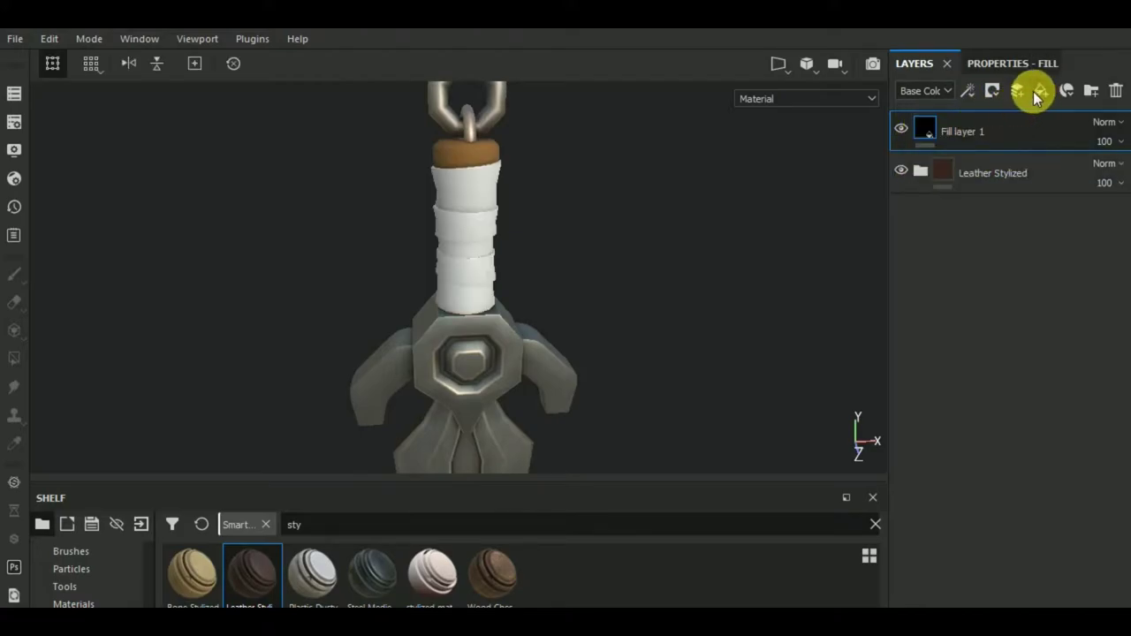
{"action": "left_click", "coordinate": [984, 70]}
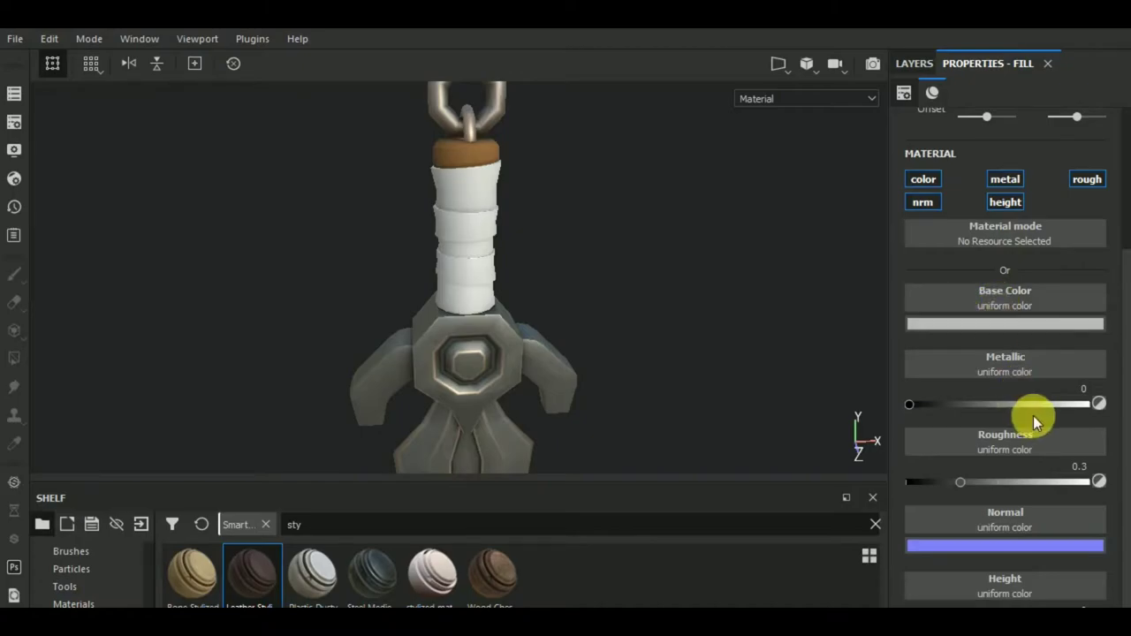
{"action": "left_click", "coordinate": [1046, 481]}
{"action": "left_click", "coordinate": [1014, 324]}
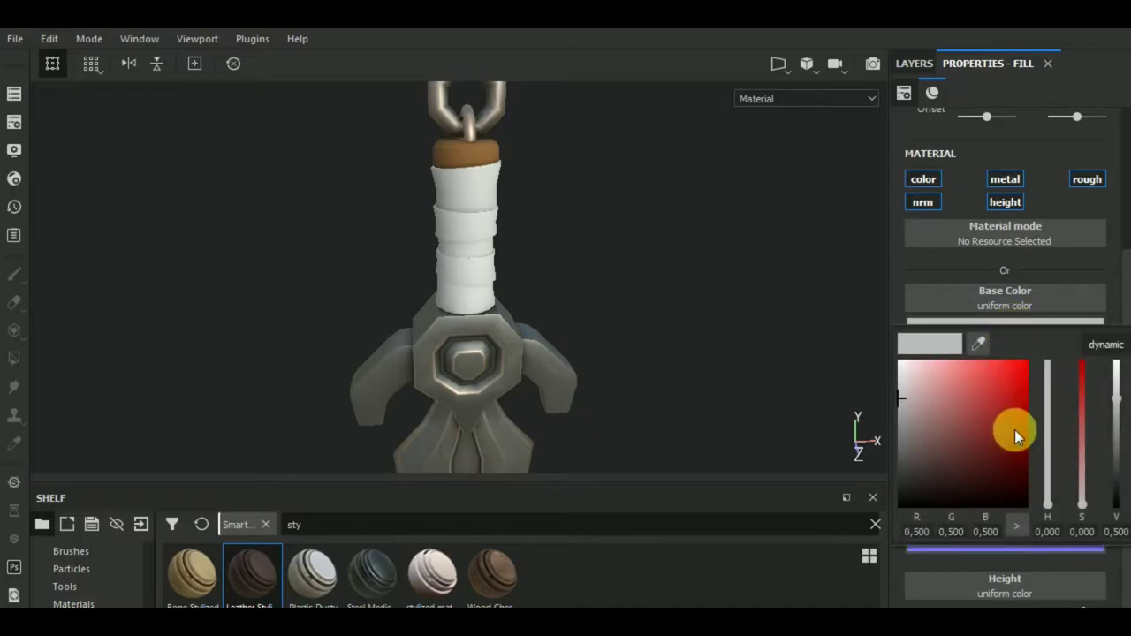
{"action": "left_click_drag", "start_coordinate": [1015, 434], "coordinate": [982, 471]}
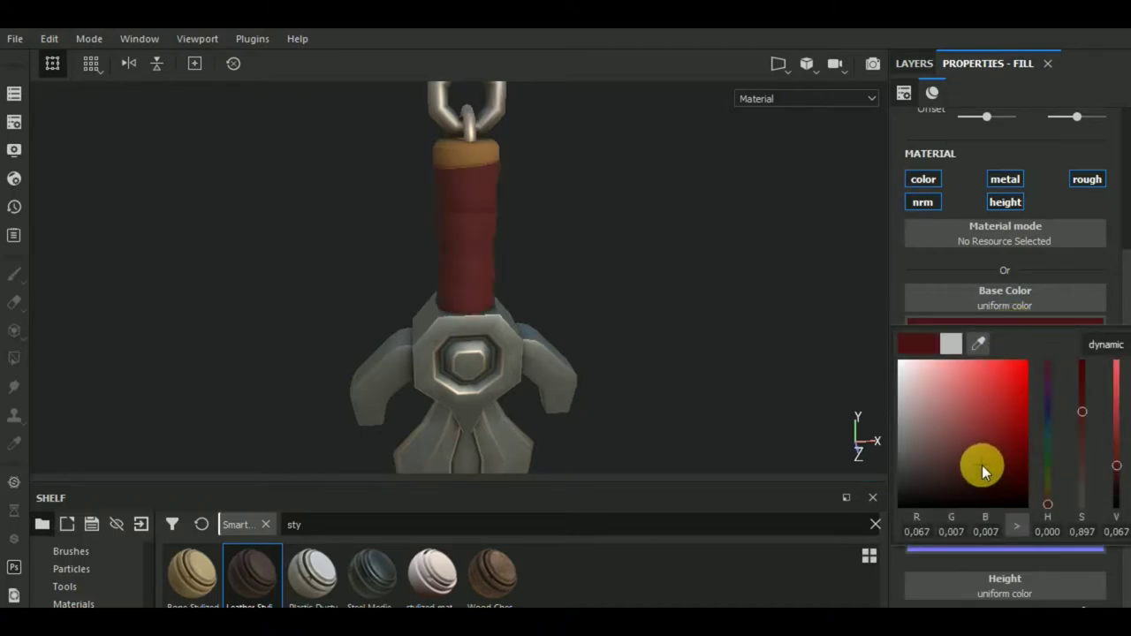
{"action": "left_click", "coordinate": [910, 65]}
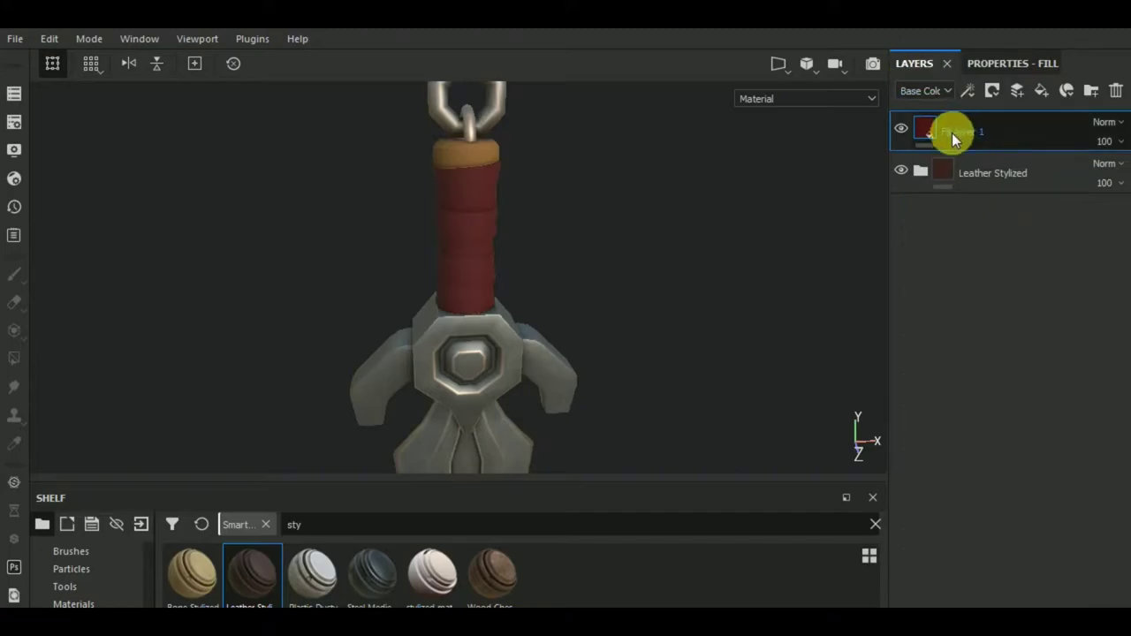
{"action": "left_click", "coordinate": [988, 91]}
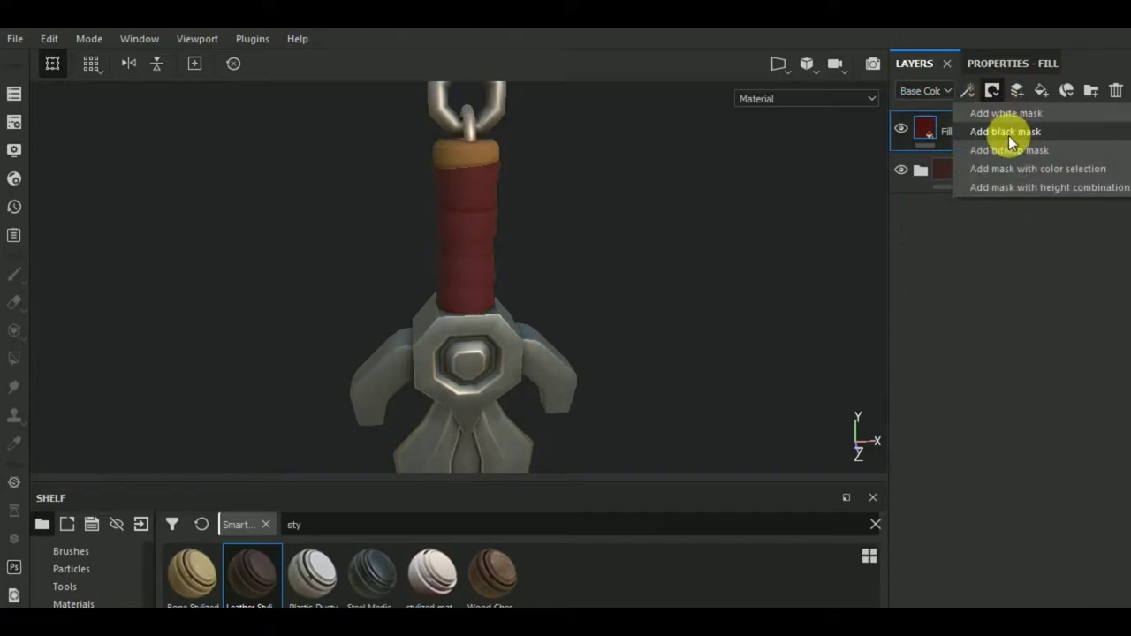
Give the fill layer a black mask driven by a Curvature generator.
{"action": "left_click", "coordinate": [1008, 130]}
{"action": "left_click", "coordinate": [968, 92]}
{"action": "left_click", "coordinate": [981, 113]}
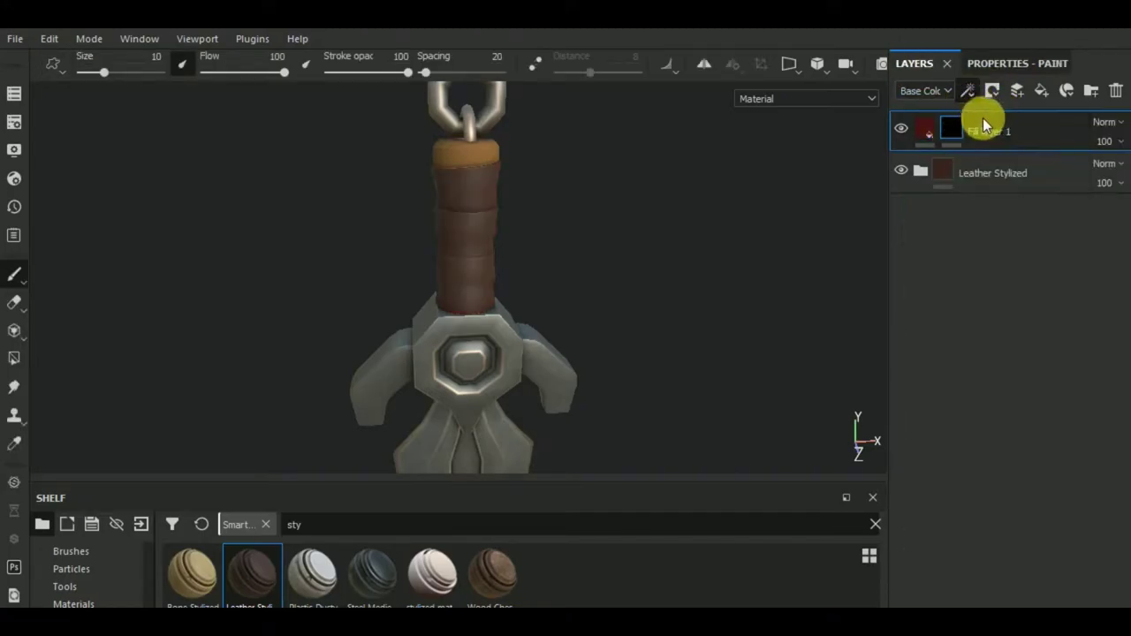
{"action": "left_click", "coordinate": [1031, 64]}
{"action": "left_click", "coordinate": [1048, 115]}
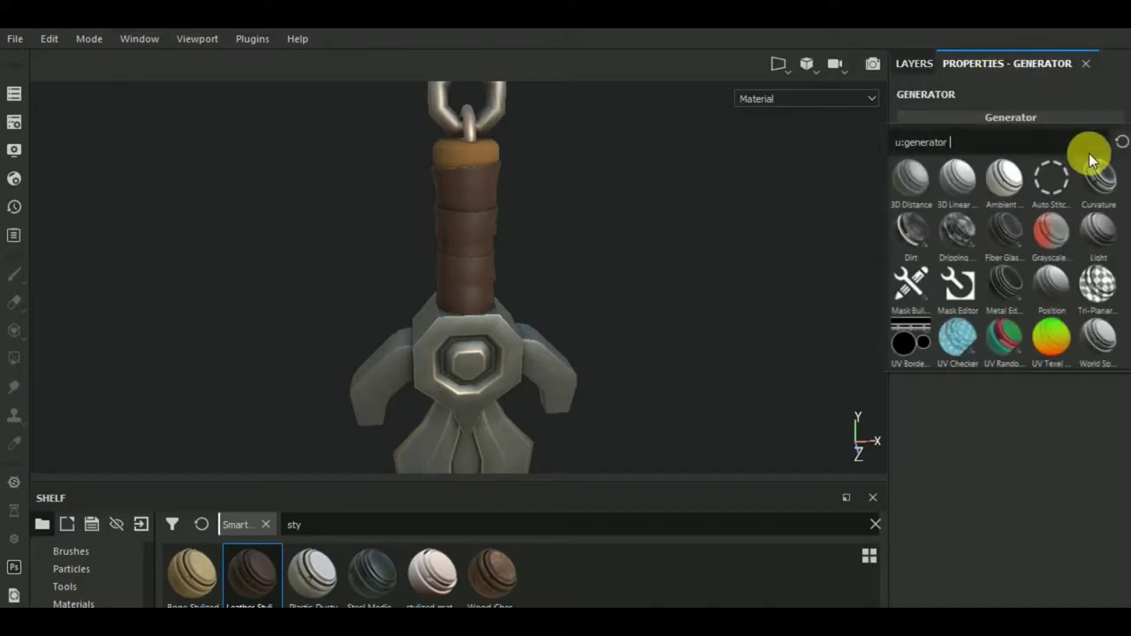
{"action": "left_click", "coordinate": [1102, 184]}
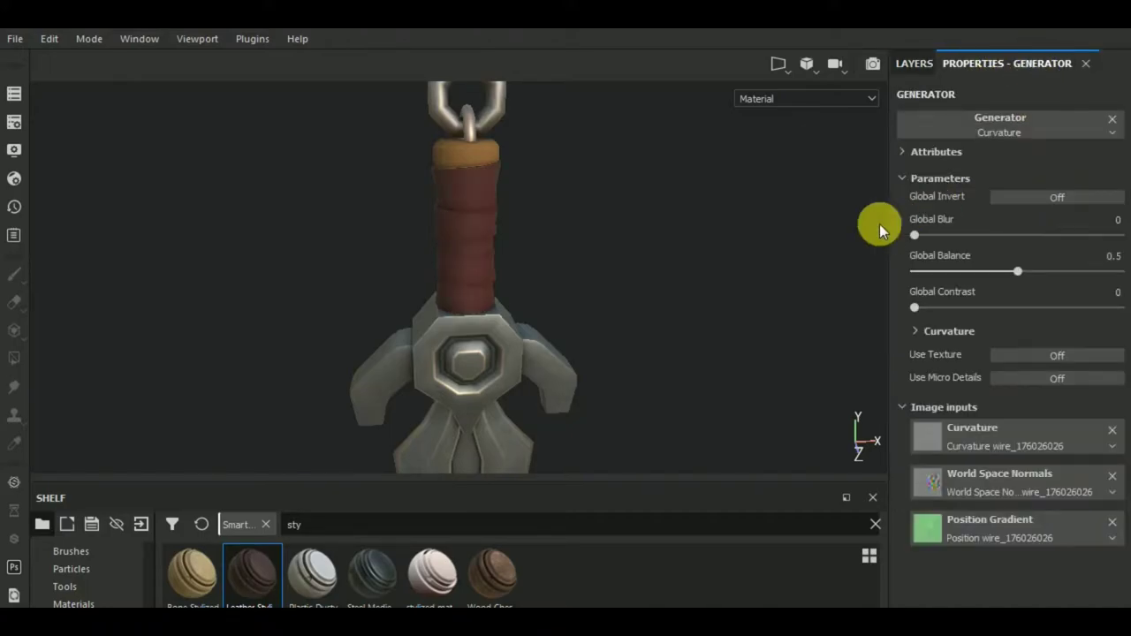
Tune the Curvature generator to balance 0.32 and contrast 0.42.
{"action": "left_click", "coordinate": [941, 271]}
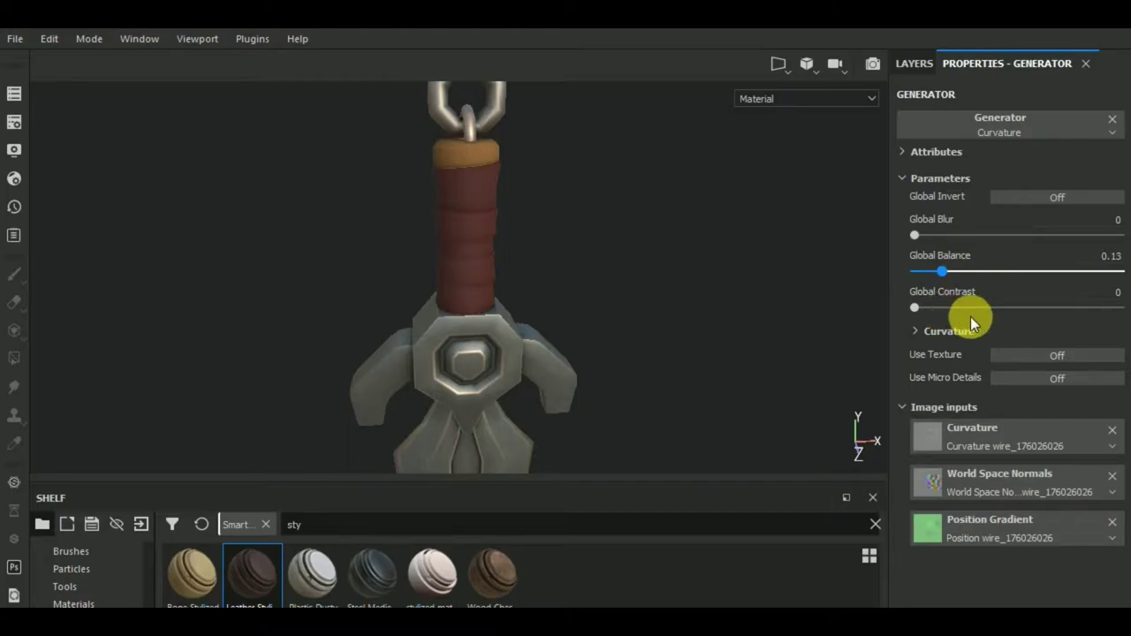
{"action": "left_click", "coordinate": [949, 271]}
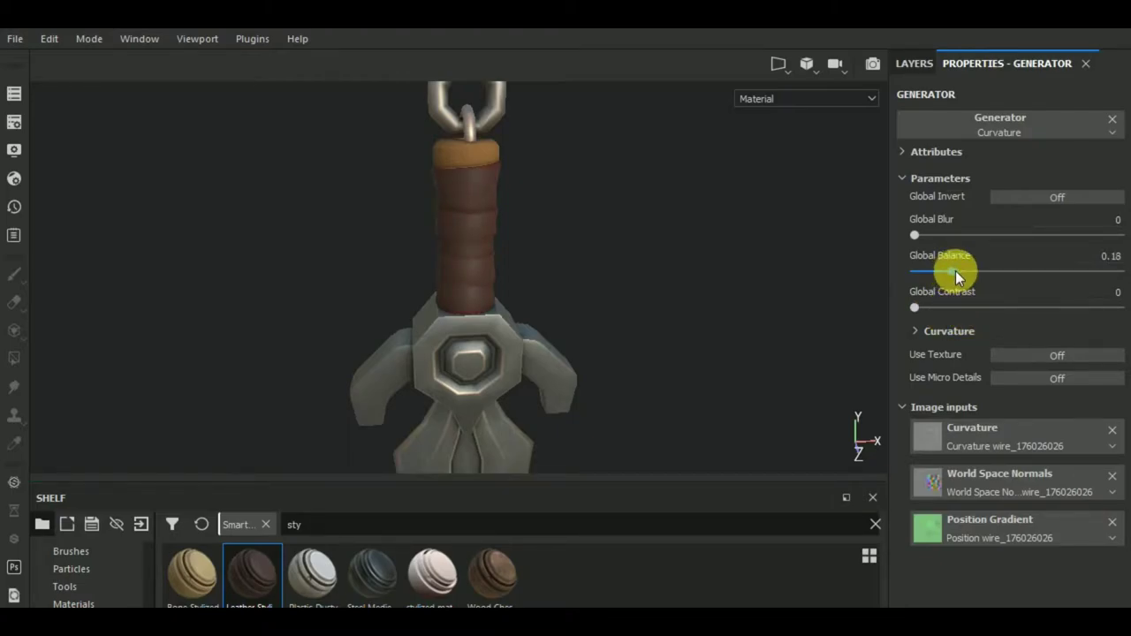
{"action": "left_click", "coordinate": [968, 271]}
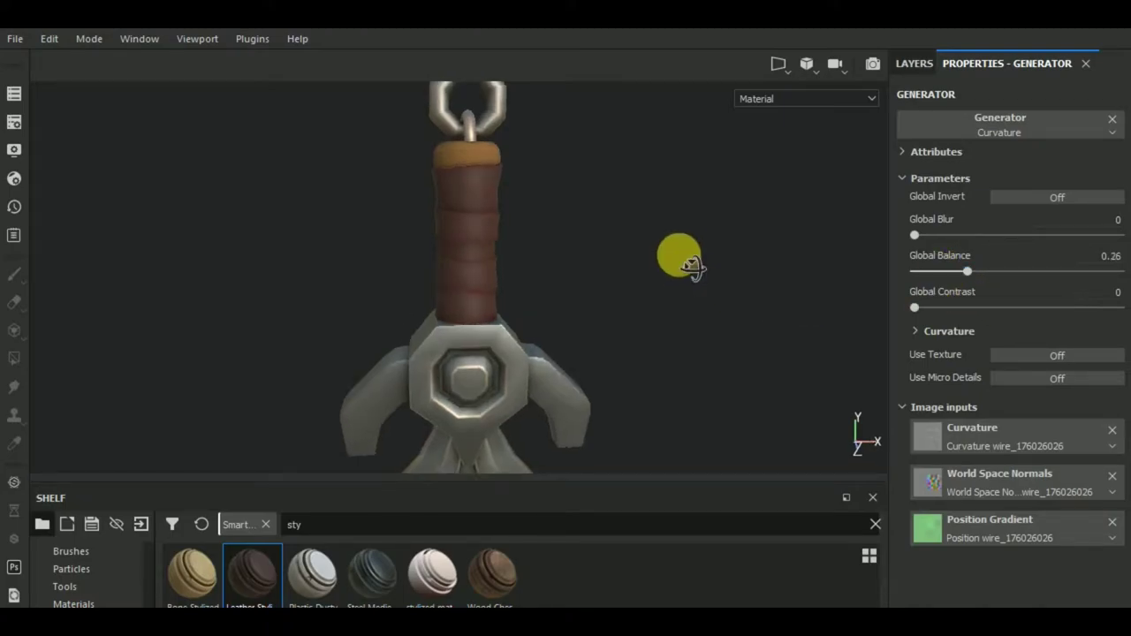
{"action": "scroll", "coordinate": [514, 264], "scroll_direction": "up", "scroll_amount": 3}
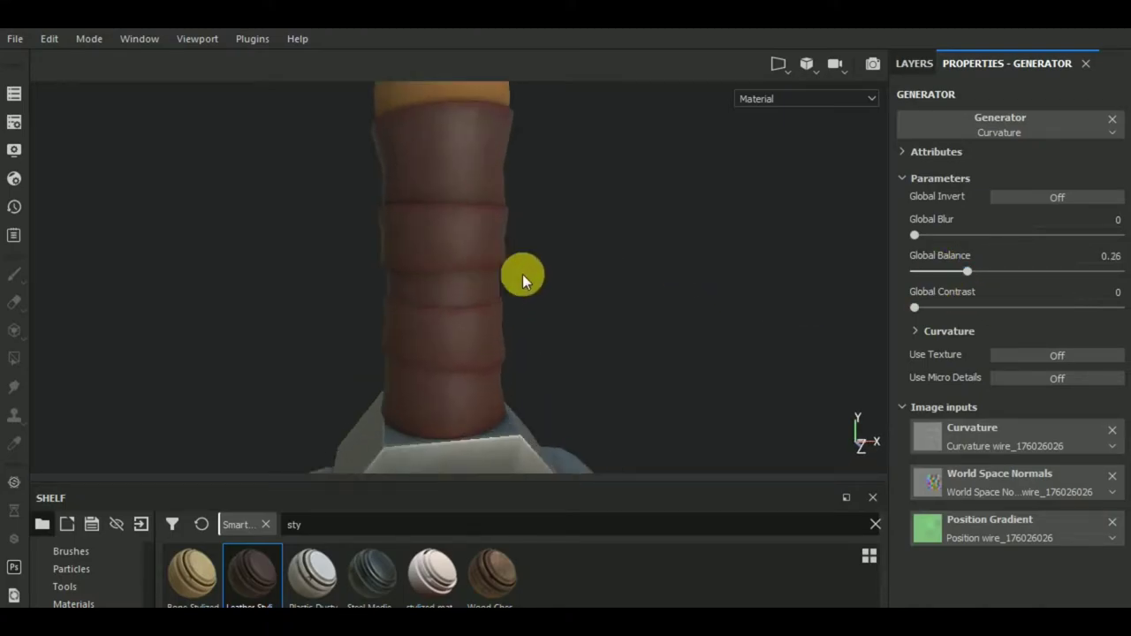
{"action": "left_click", "coordinate": [949, 308]}
{"action": "left_click", "coordinate": [976, 272]}
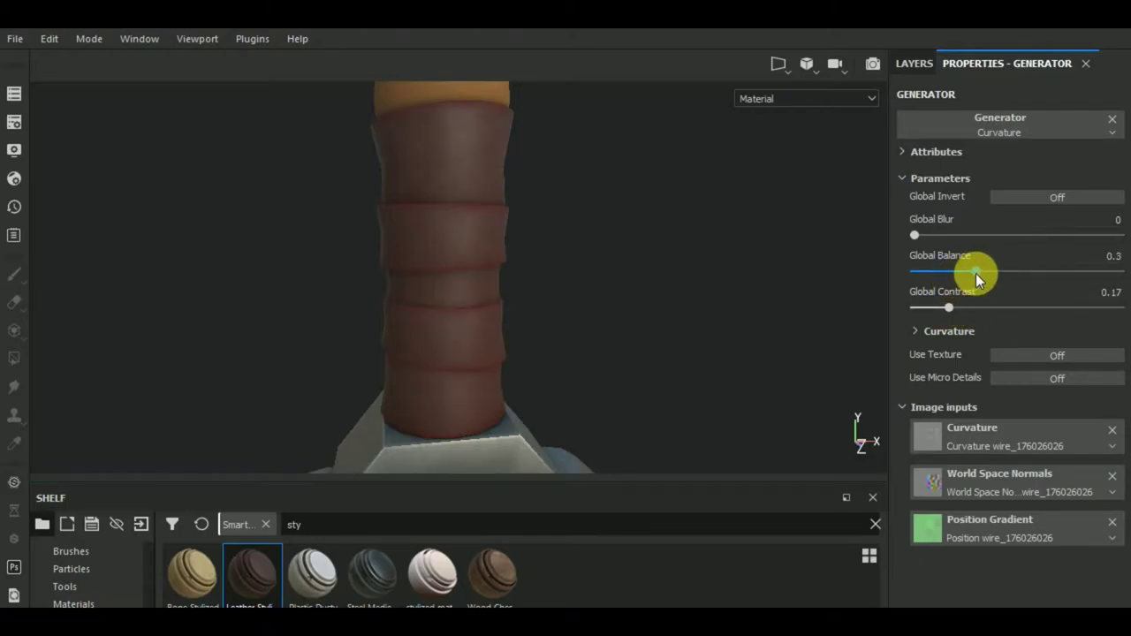
{"action": "left_click", "coordinate": [969, 273]}
{"action": "left_click", "coordinate": [1047, 308]}
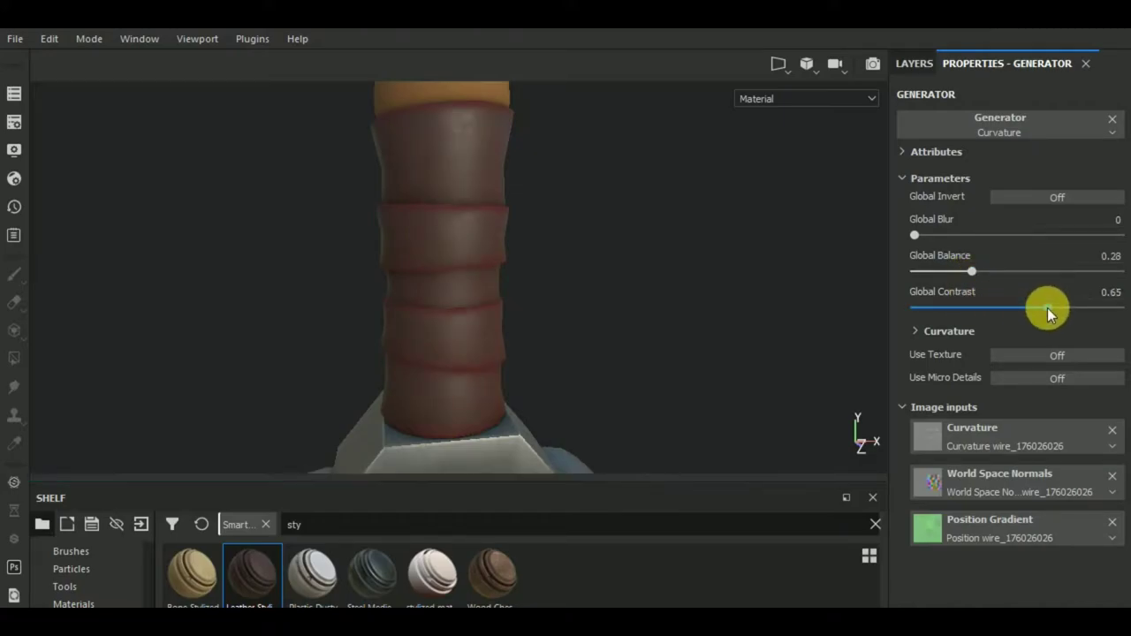
{"action": "left_click", "coordinate": [979, 272]}
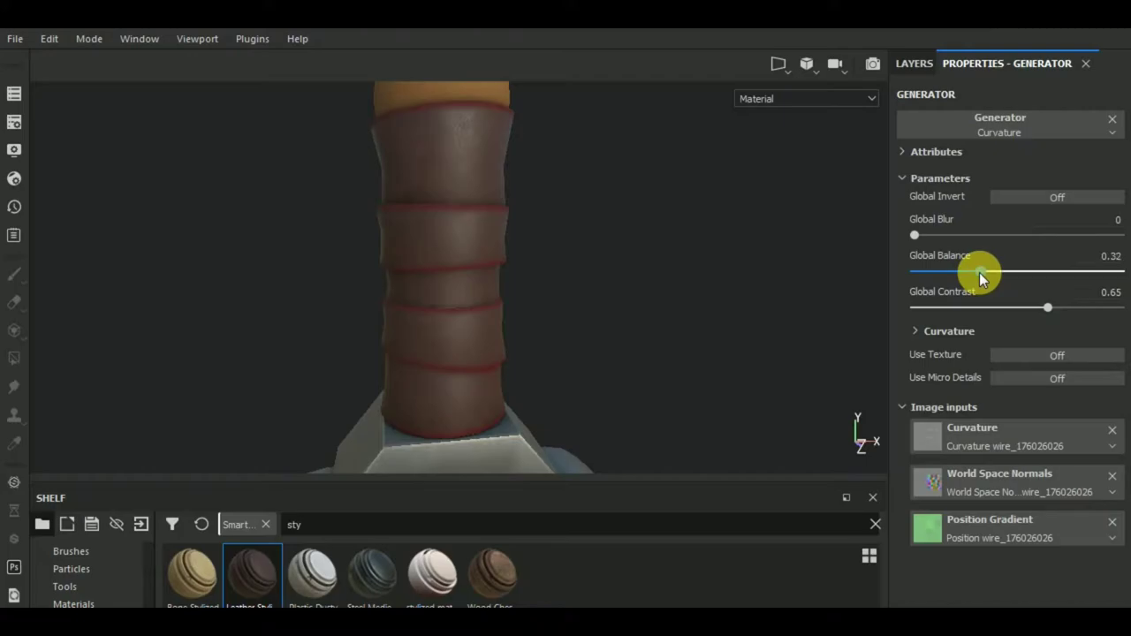
{"action": "mouse_move", "coordinate": [713, 285]}
{"action": "left_mouse_down", "text": "alt"}
{"action": "mouse_move", "coordinate": [669, 321]}
{"action": "mouse_move", "coordinate": [697, 302]}
{"action": "left_mouse_up", "text": "alt"}
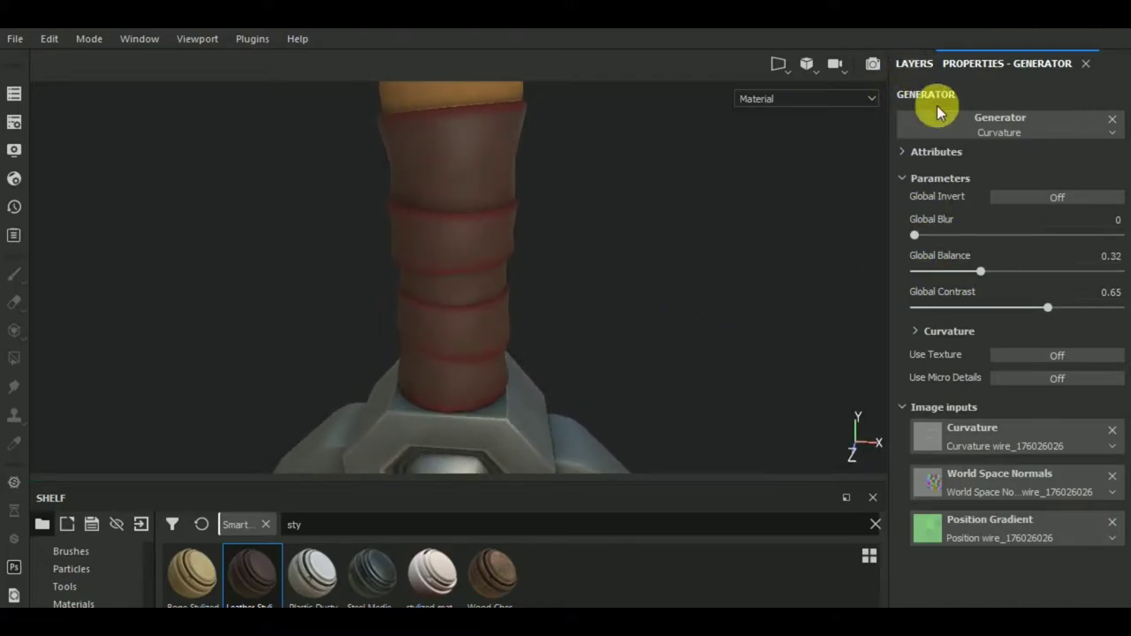
{"action": "left_click", "coordinate": [1033, 309]}
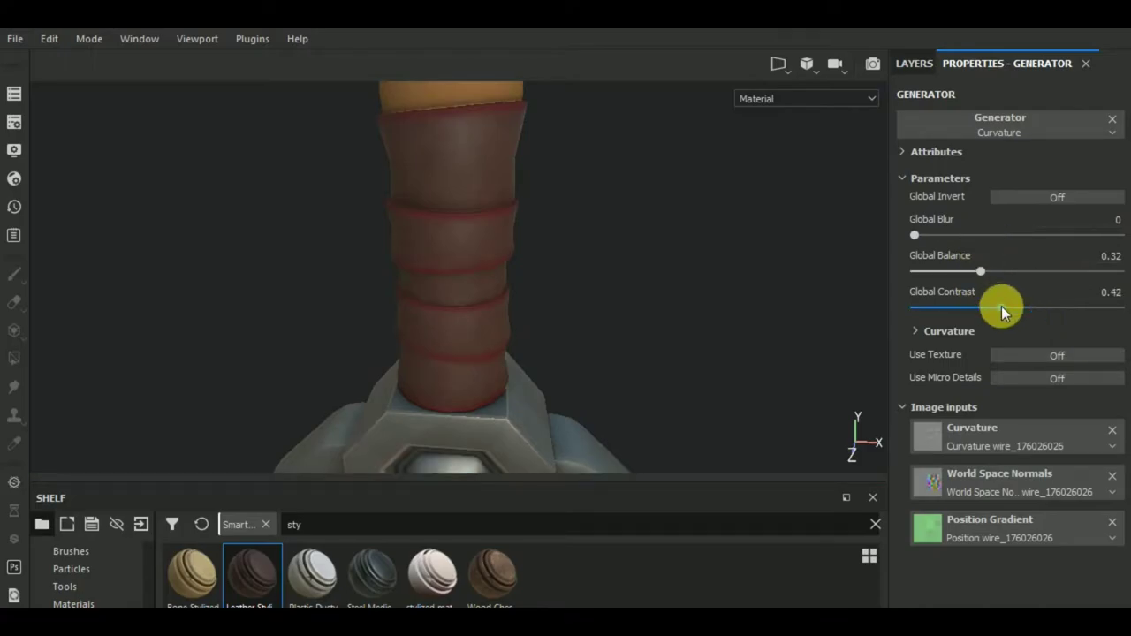
{"action": "left_click", "coordinate": [918, 62]}
Change Fill layer 1's base colour to a deeper red.
{"action": "left_click", "coordinate": [922, 197]}
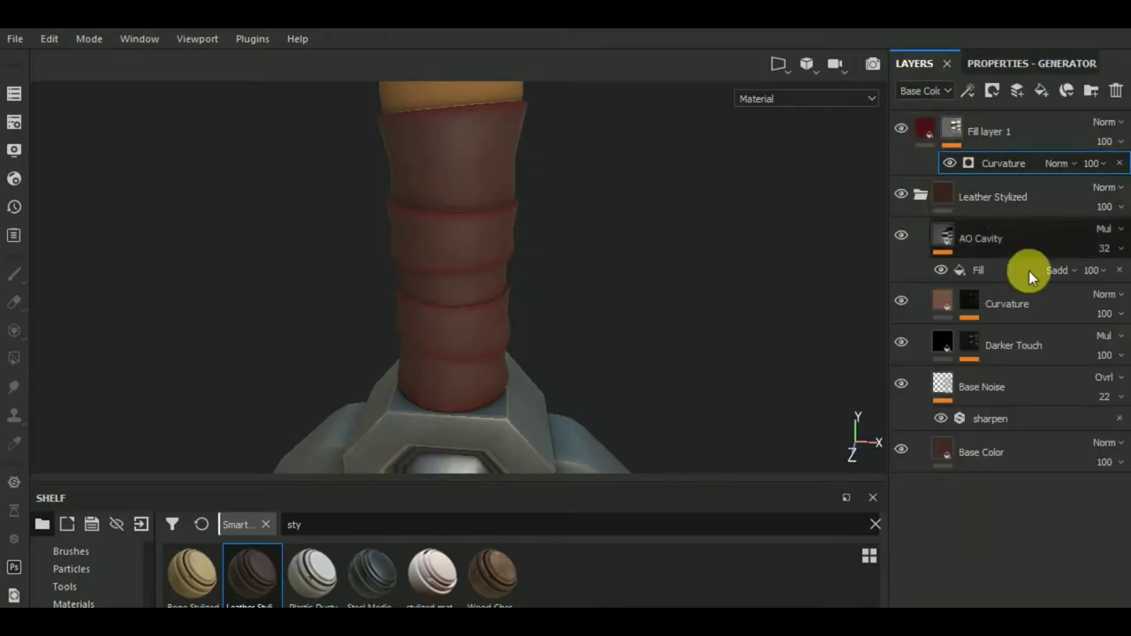
{"action": "left_click", "coordinate": [990, 133]}
{"action": "left_click", "coordinate": [1016, 64]}
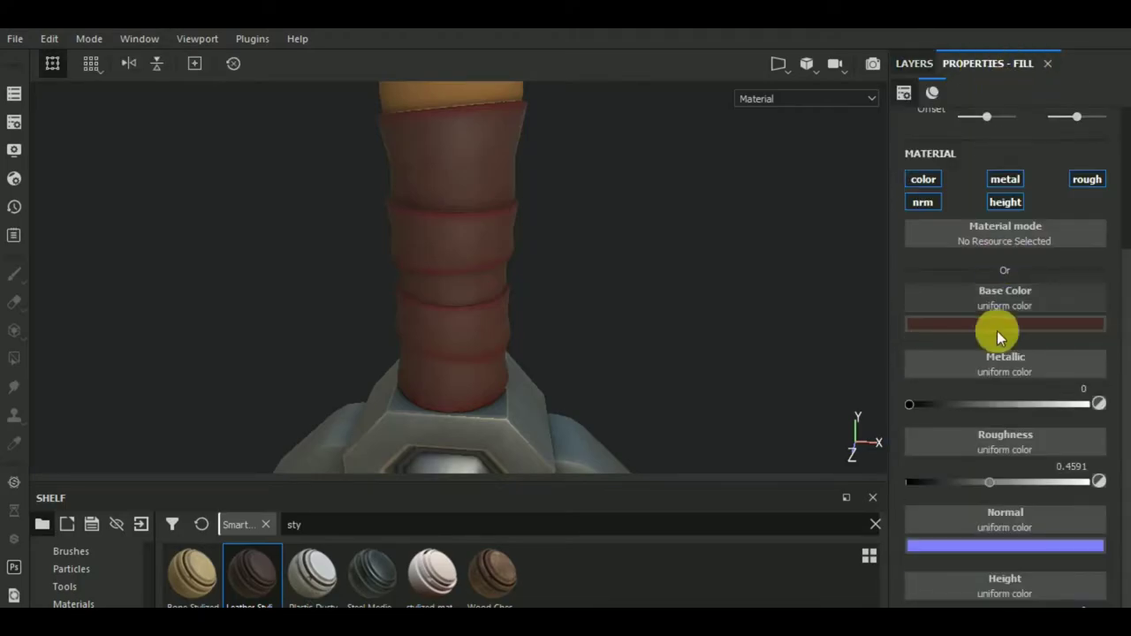
{"action": "left_click", "coordinate": [1014, 327]}
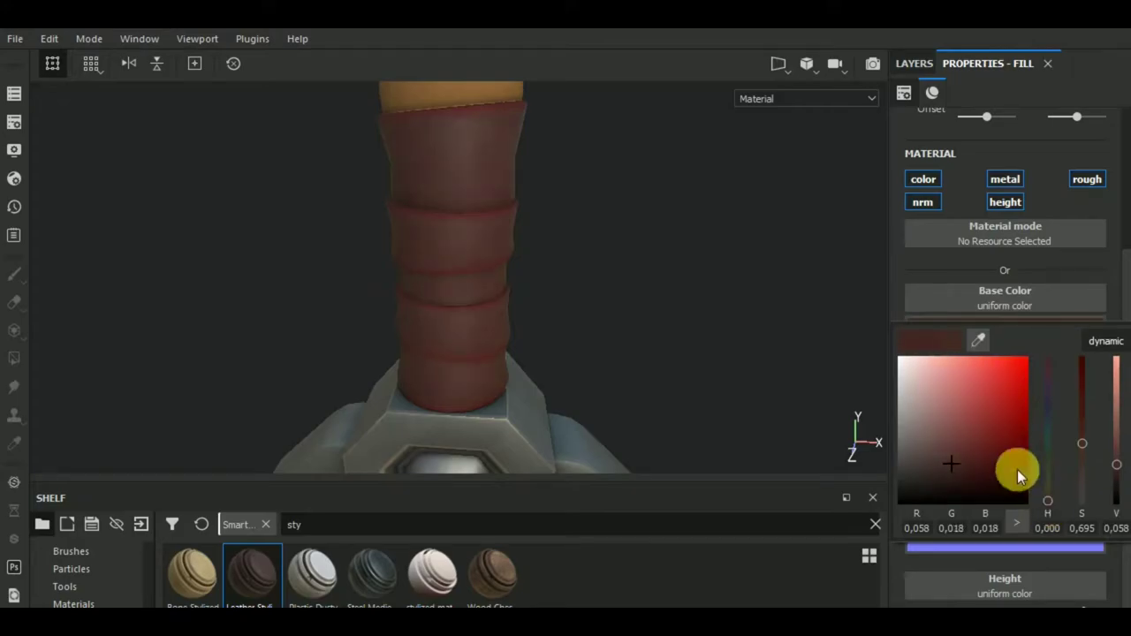
{"action": "mouse_move", "coordinate": [665, 344]}
{"action": "left_mouse_down", "text": "alt"}
{"action": "mouse_move", "coordinate": [695, 293]}
{"action": "mouse_move", "coordinate": [769, 296]}
{"action": "mouse_move", "coordinate": [669, 328]}
{"action": "mouse_move", "coordinate": [730, 265]}
{"action": "left_mouse_up", "text": "alt"}
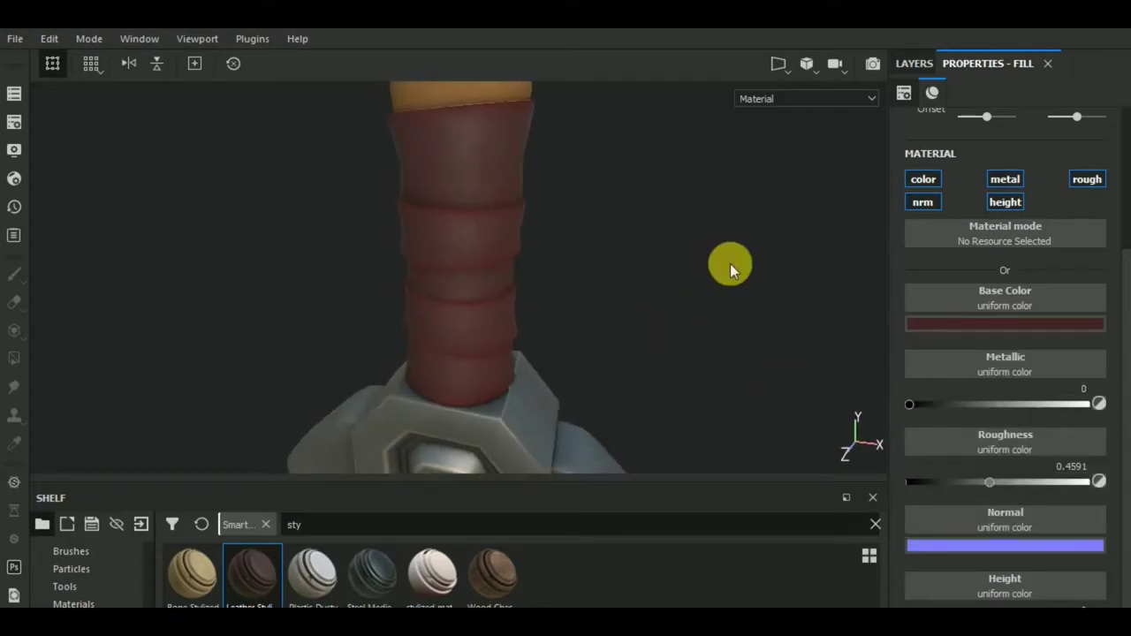
{"action": "left_click", "coordinate": [918, 72]}
Collapse Leather Stylized, rename Fill layer 1 to 'curvature', and begin duplicating it.
{"action": "left_click", "coordinate": [920, 194]}
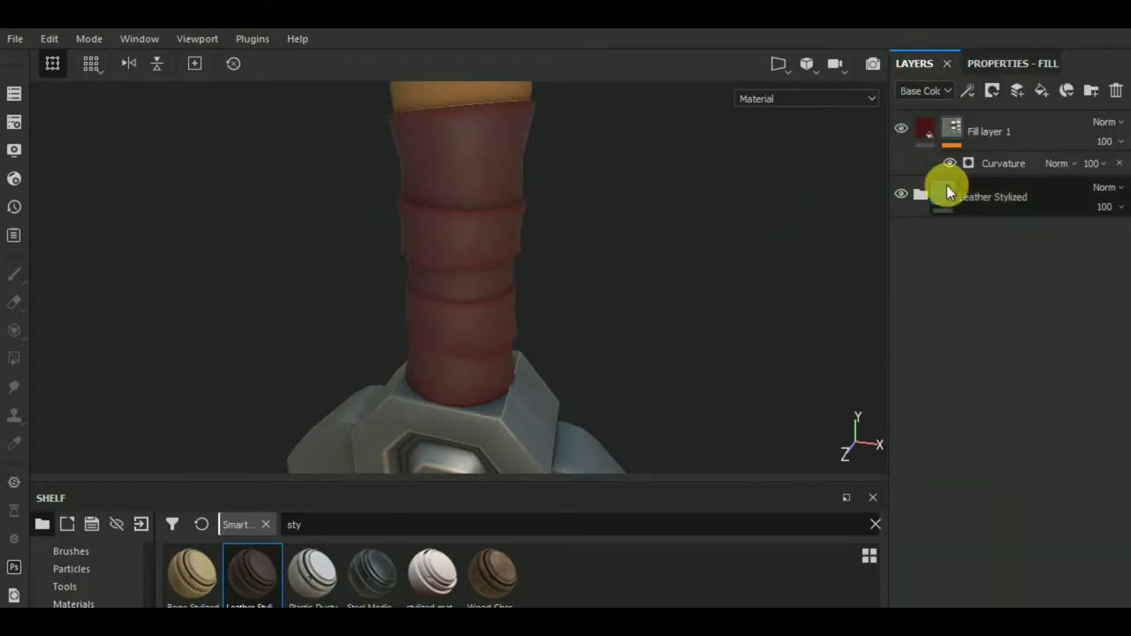
{"action": "double_click", "coordinate": [996, 133]}
{"action": "type", "text": "curvature"}
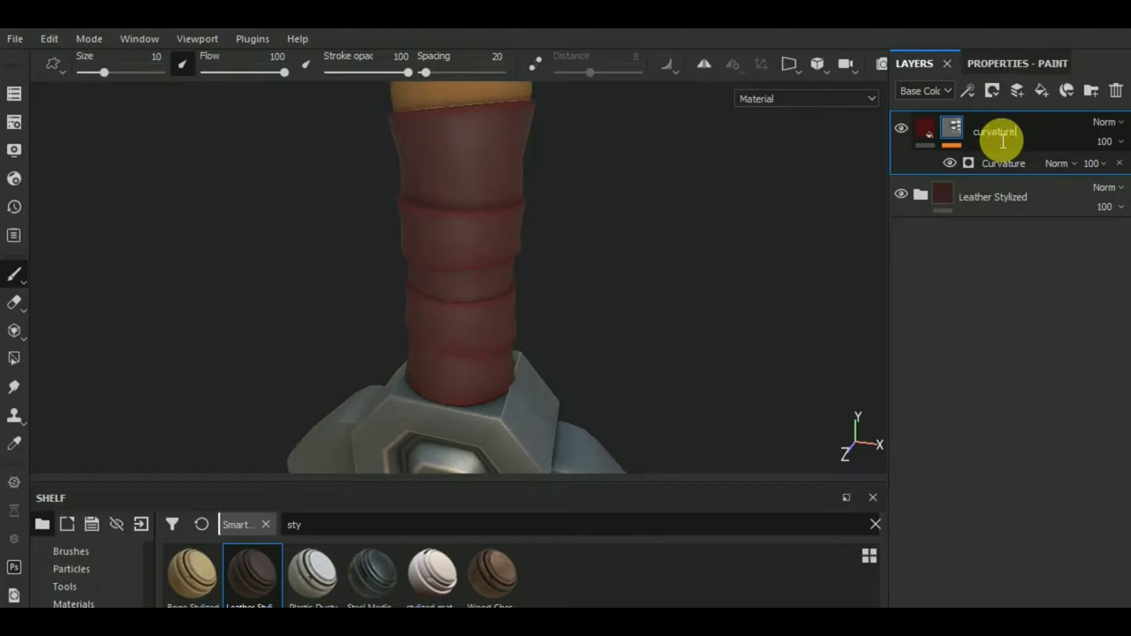
{"action": "key", "text": "Return"}
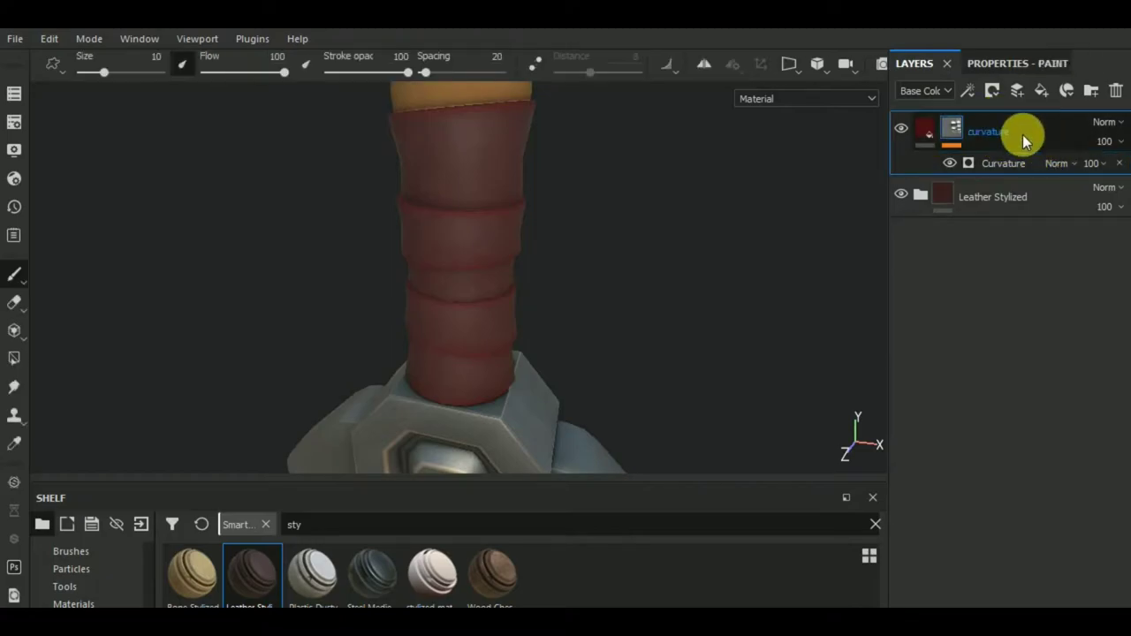
{"action": "right_click", "coordinate": [1023, 134]}
Duplicate the curvature layer and give the copy an even darker red.
{"action": "left_click", "coordinate": [768, 353]}
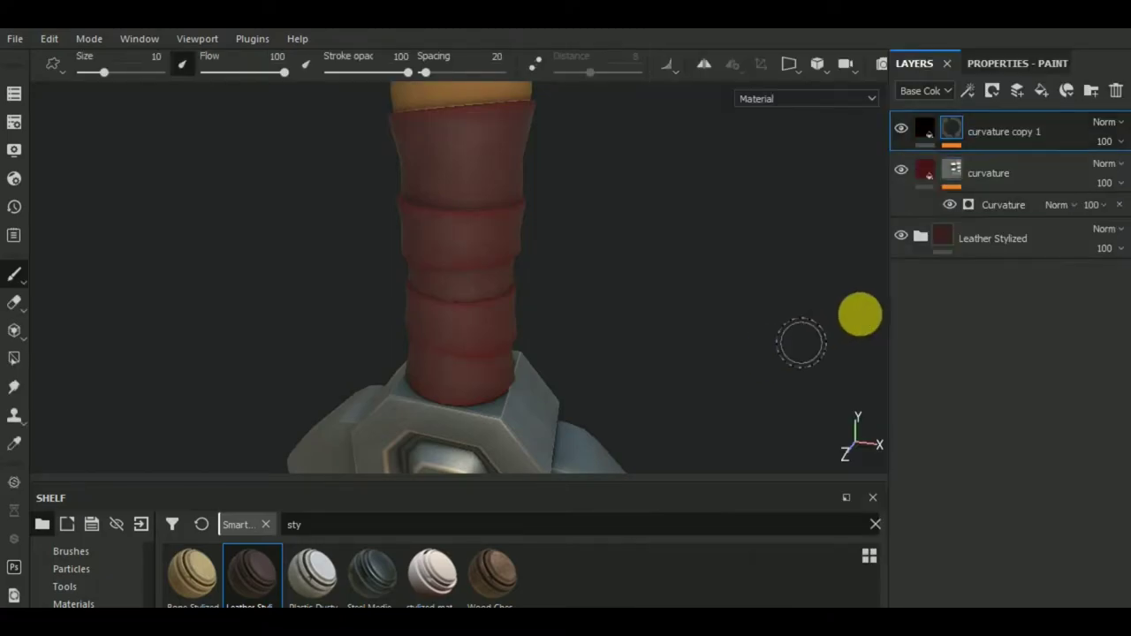
{"action": "left_click", "coordinate": [929, 133]}
{"action": "left_click", "coordinate": [998, 63]}
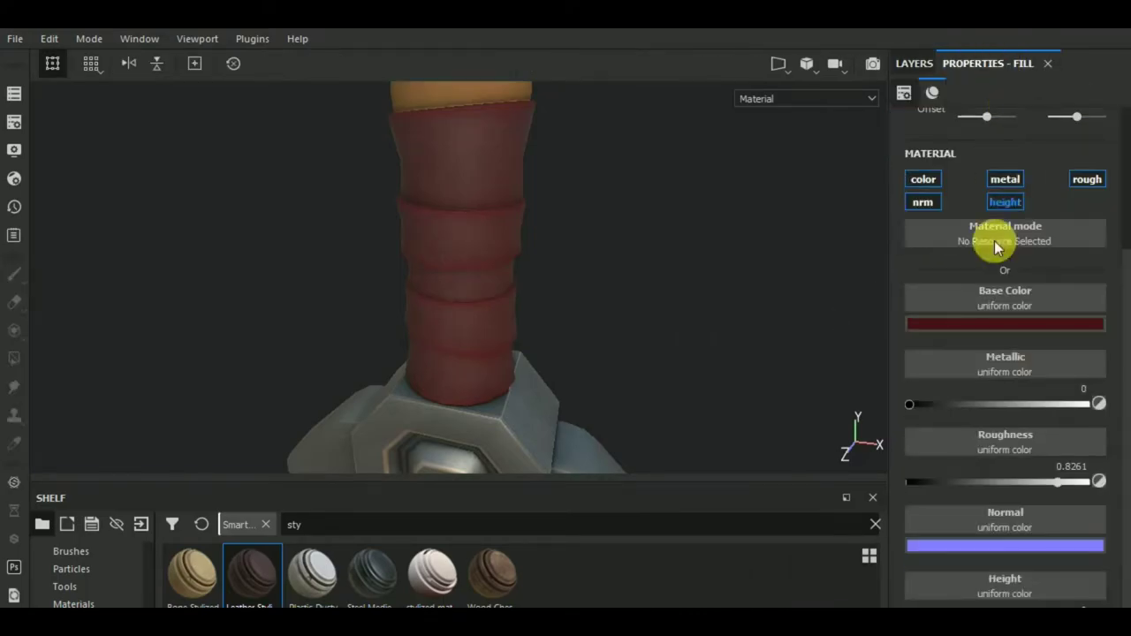
{"action": "left_click", "coordinate": [972, 326]}
{"action": "left_click", "coordinate": [974, 473]}
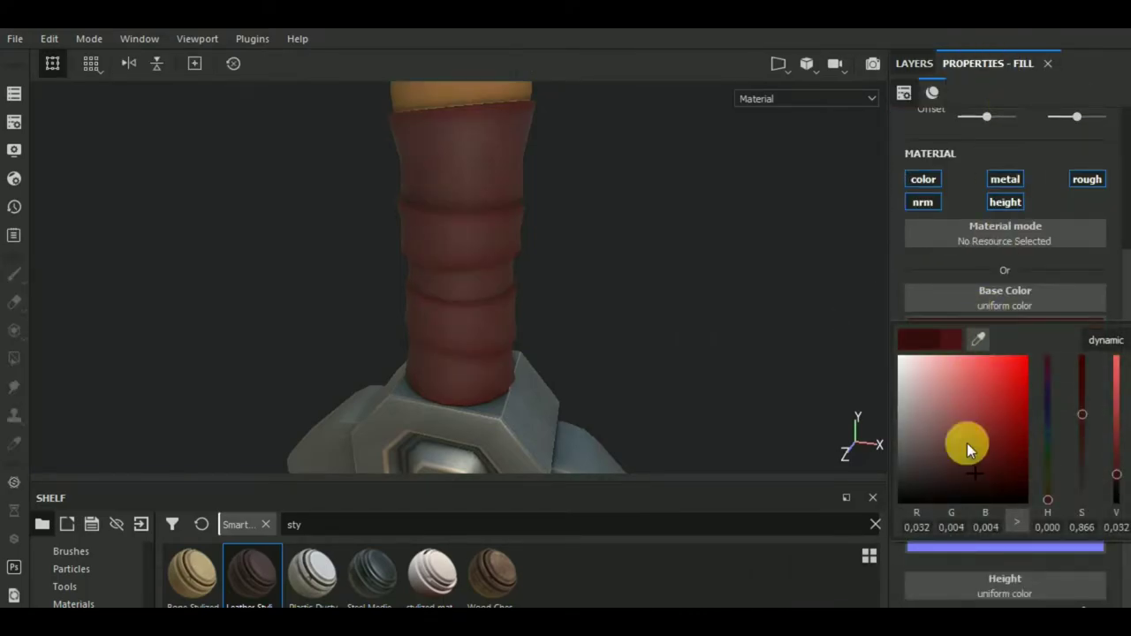
{"action": "left_click", "coordinate": [914, 66]}
Switch the copy's generator to inverted Ambient Occlusion at balance 0.13 and rename it 'ao'.
{"action": "left_click", "coordinate": [988, 149]}
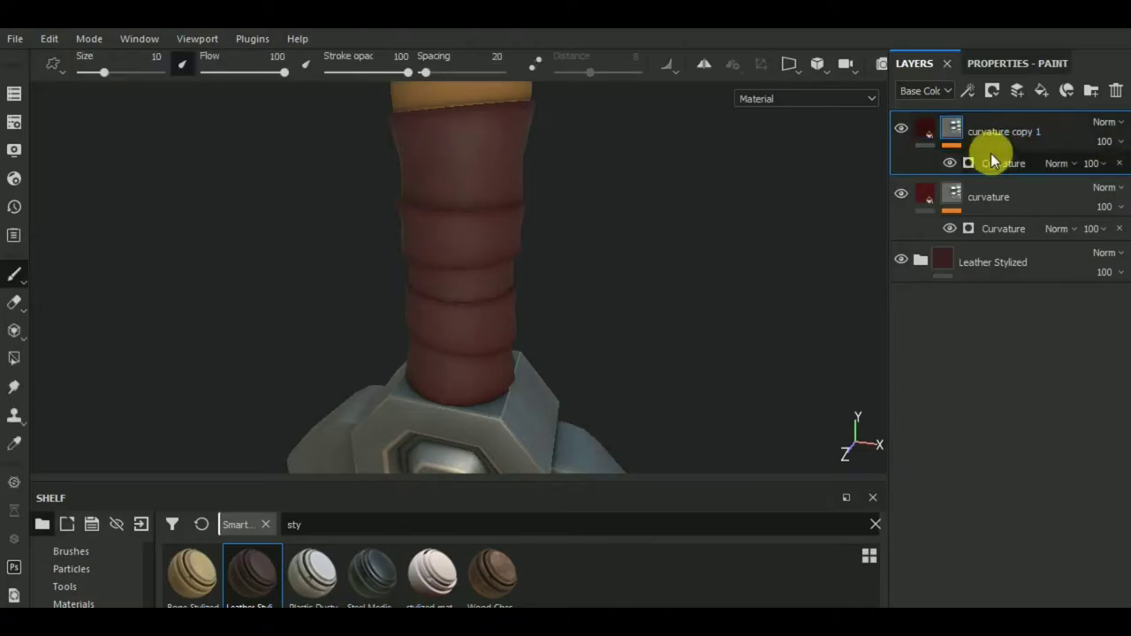
{"action": "left_click", "coordinate": [1012, 63]}
{"action": "left_click", "coordinate": [1007, 119]}
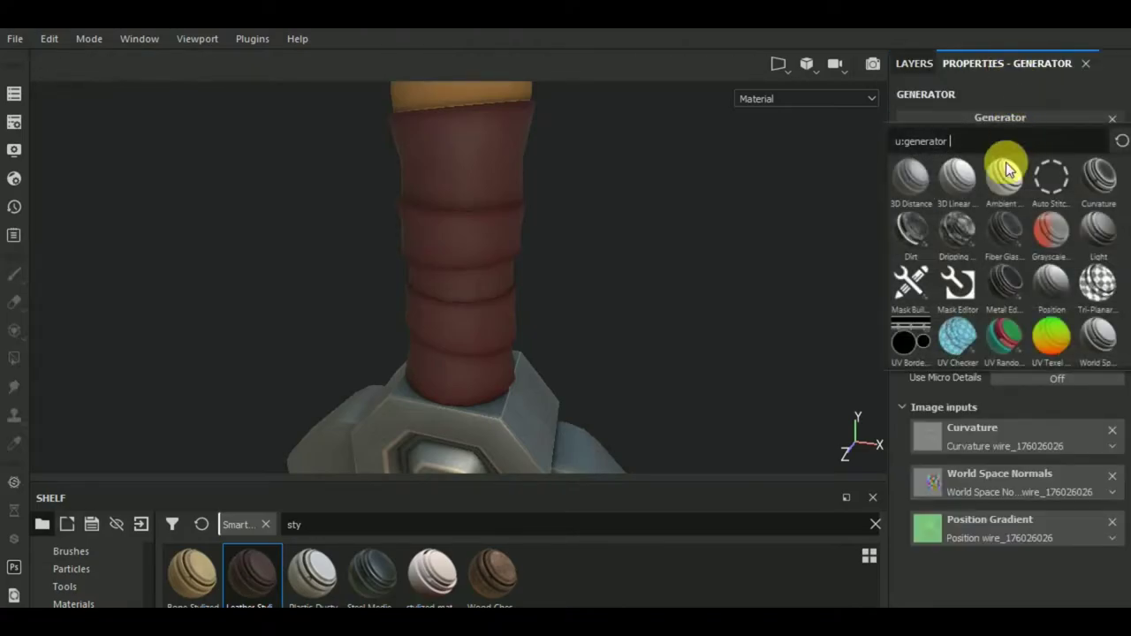
{"action": "left_click", "coordinate": [1003, 180]}
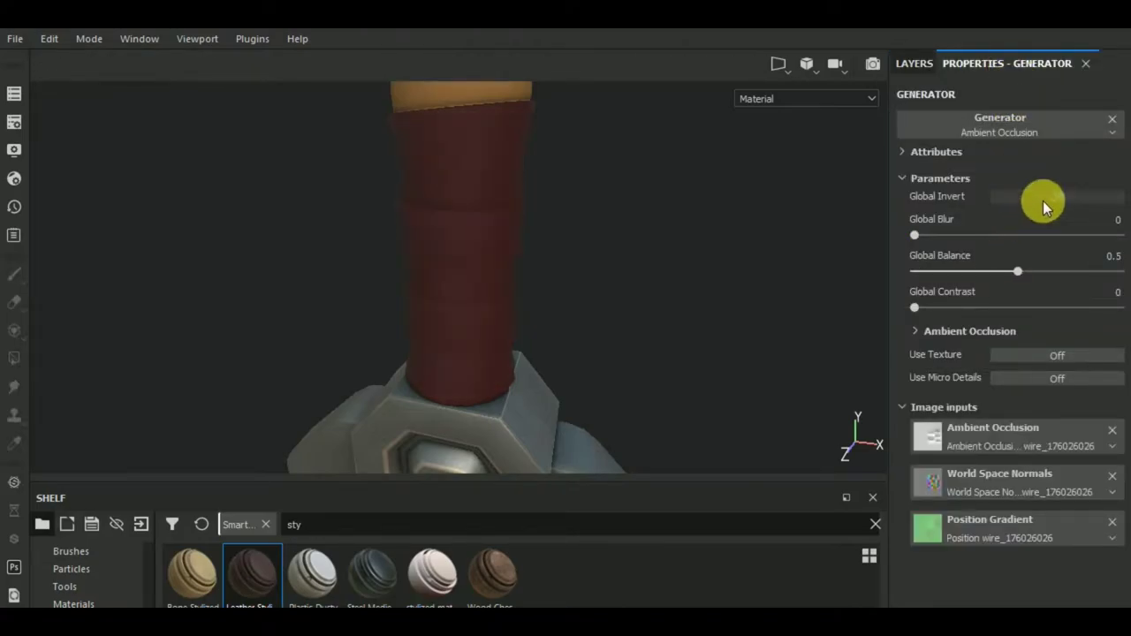
{"action": "left_click", "coordinate": [1043, 201]}
{"action": "left_click", "coordinate": [941, 271]}
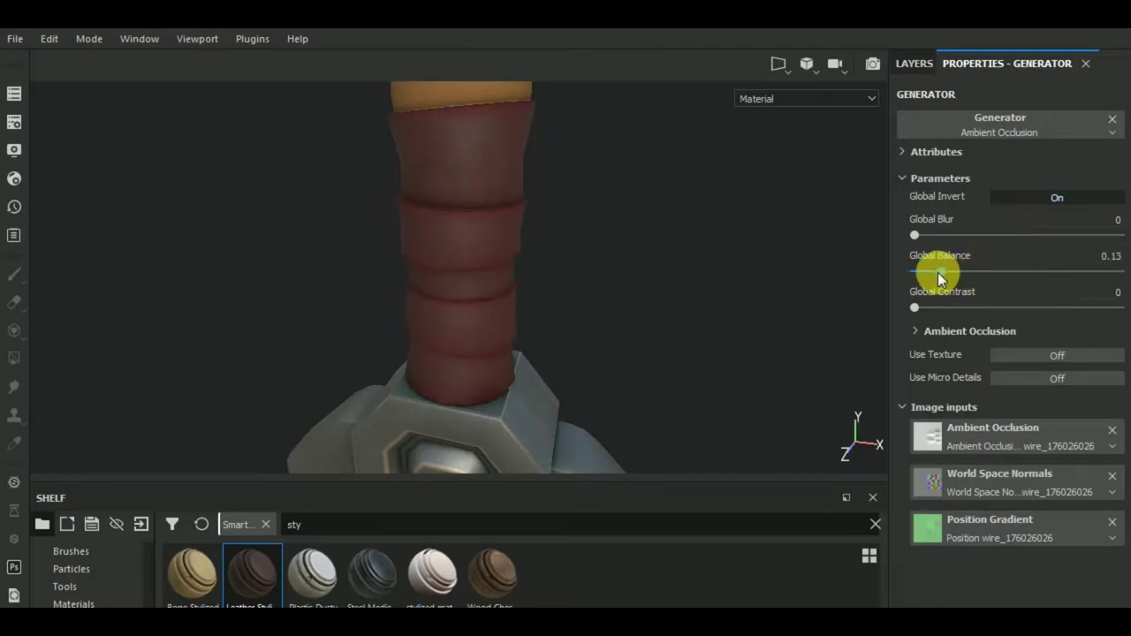
{"action": "left_click", "coordinate": [913, 63]}
{"action": "double_click", "coordinate": [997, 132]}
{"action": "type", "text": "ao"}
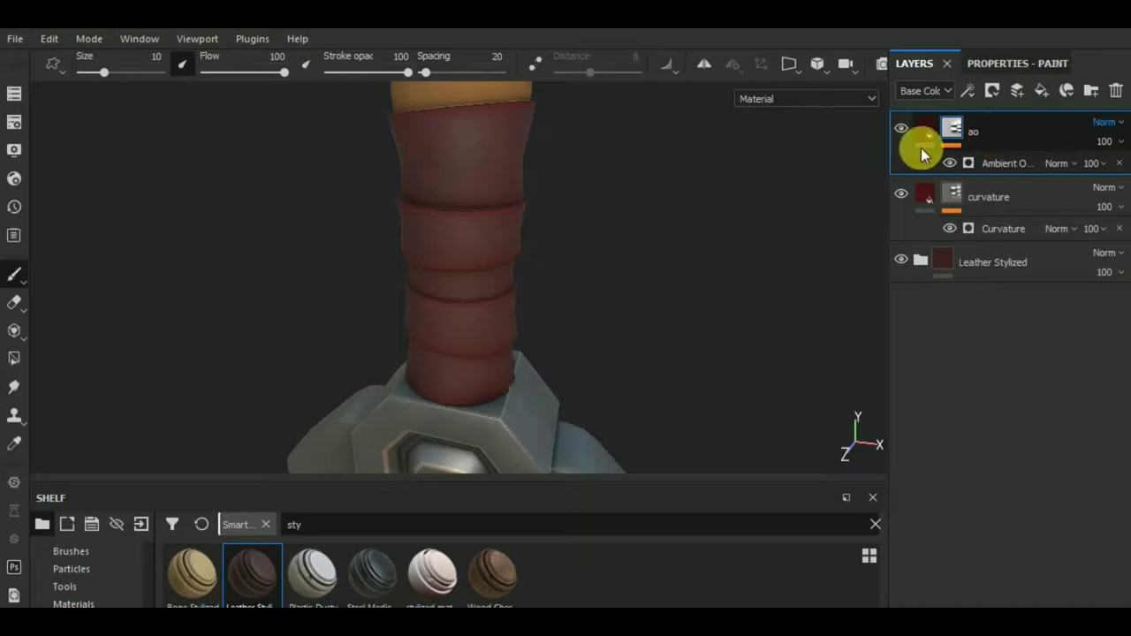
{"action": "key", "text": "Return"}
Zoom out to show the whole dagger and make the 3D viewport taller.
{"action": "scroll", "coordinate": [449, 346], "scroll_direction": "down", "scroll_amount": 3}
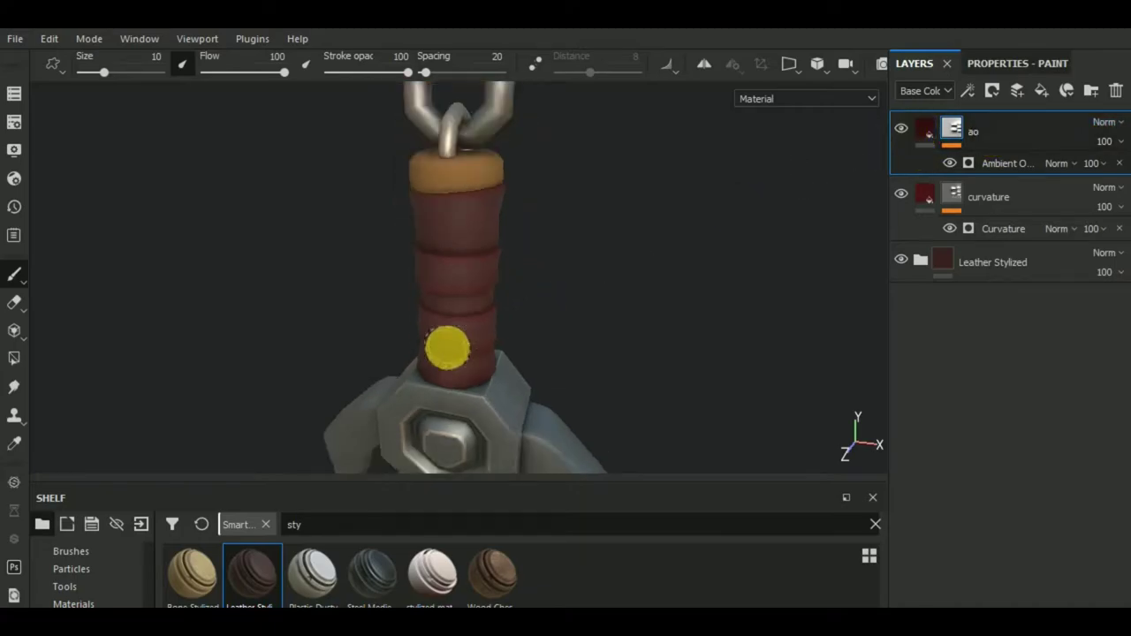
{"action": "scroll", "coordinate": [512, 262], "scroll_direction": "down", "scroll_amount": 5}
{"action": "mouse_move", "coordinate": [513, 262]}
{"action": "left_mouse_down", "text": "alt"}
{"action": "mouse_move", "coordinate": [699, 298]}
{"action": "mouse_move", "coordinate": [601, 297]}
{"action": "mouse_move", "coordinate": [619, 296]}
{"action": "mouse_move", "coordinate": [626, 362]}
{"action": "mouse_move", "coordinate": [549, 445]}
{"action": "left_mouse_up", "text": "alt"}
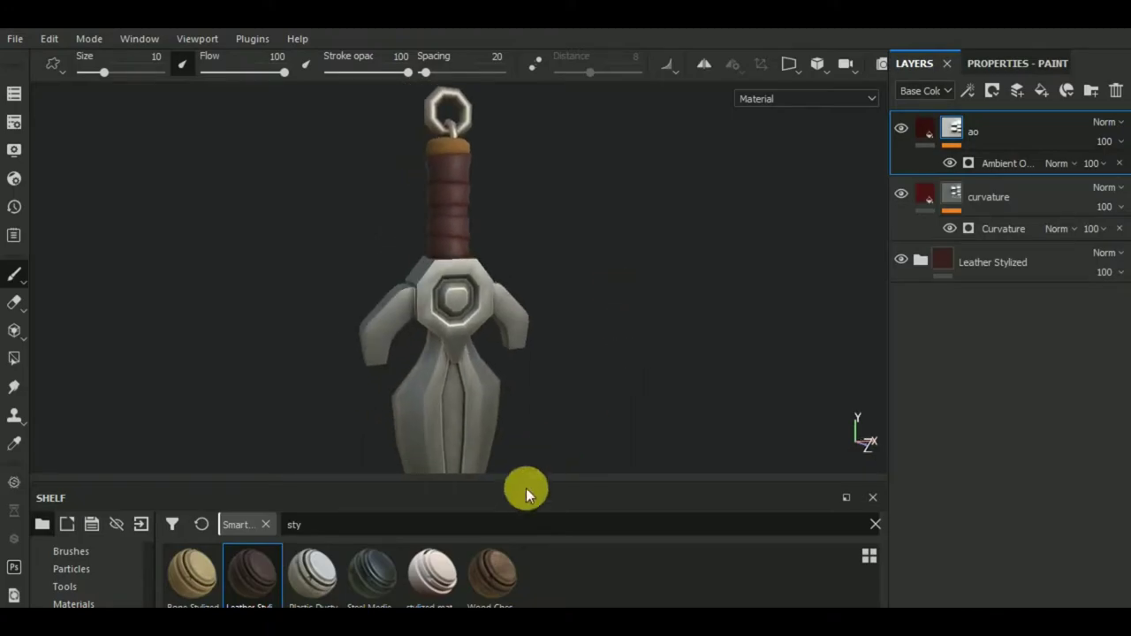
{"action": "left_click_drag", "start_coordinate": [543, 488], "coordinate": [538, 606]}
{"action": "mouse_move", "coordinate": [669, 341]}
{"action": "left_mouse_down", "text": "alt"}
{"action": "mouse_move", "coordinate": [682, 344]}
{"action": "mouse_move", "coordinate": [641, 362]}
{"action": "left_mouse_up", "text": "alt"}
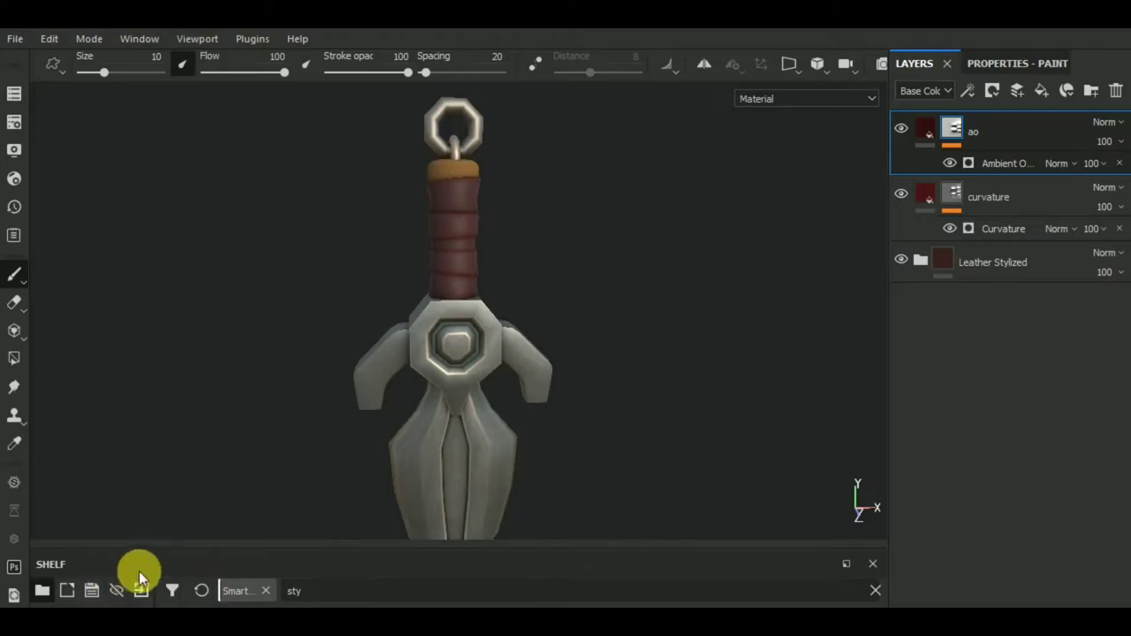
Show Alphas in the enlarged shelf, search 'crac', and collapse the ao mask row.
{"action": "left_click_drag", "start_coordinate": [152, 543], "coordinate": [167, 443]}
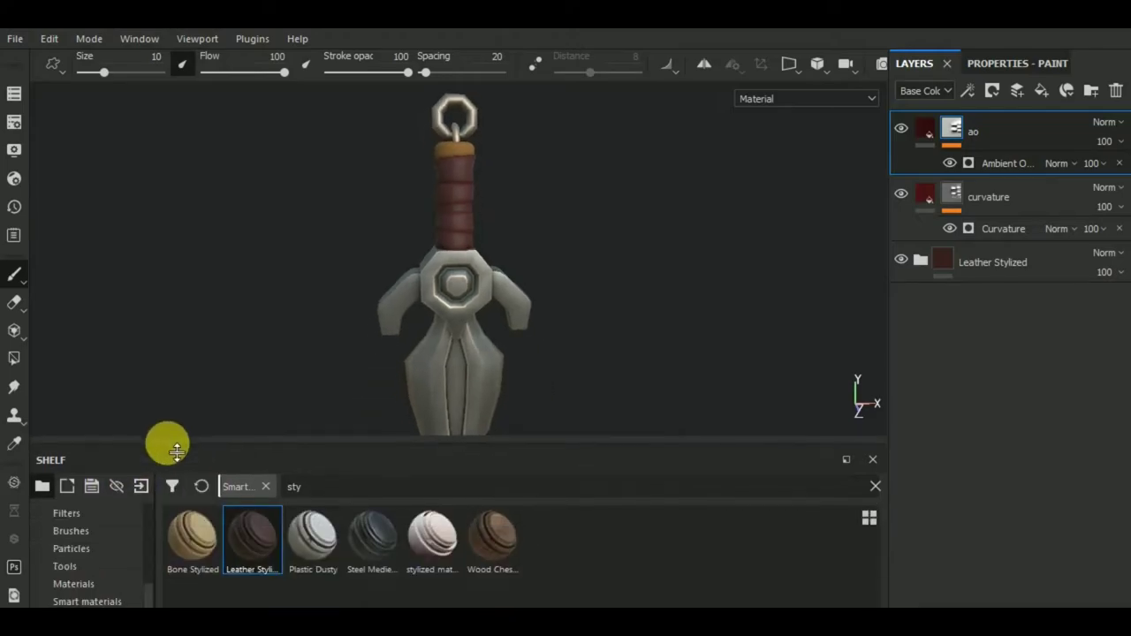
{"action": "left_click", "coordinate": [89, 548]}
{"action": "left_click", "coordinate": [335, 492]}
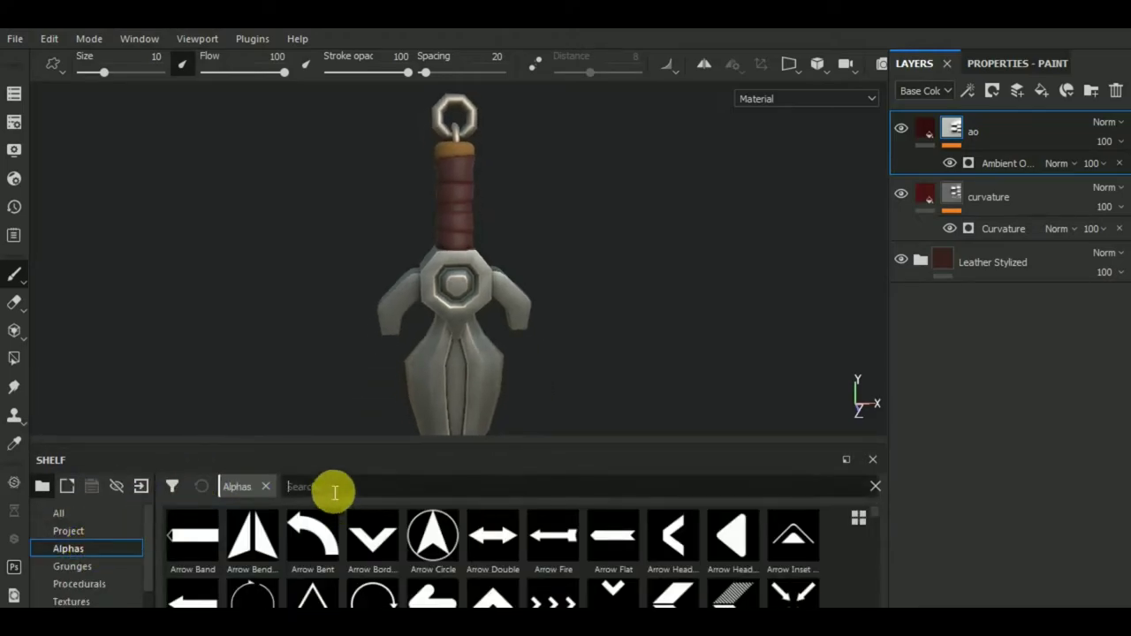
{"action": "type", "text": "crac"}
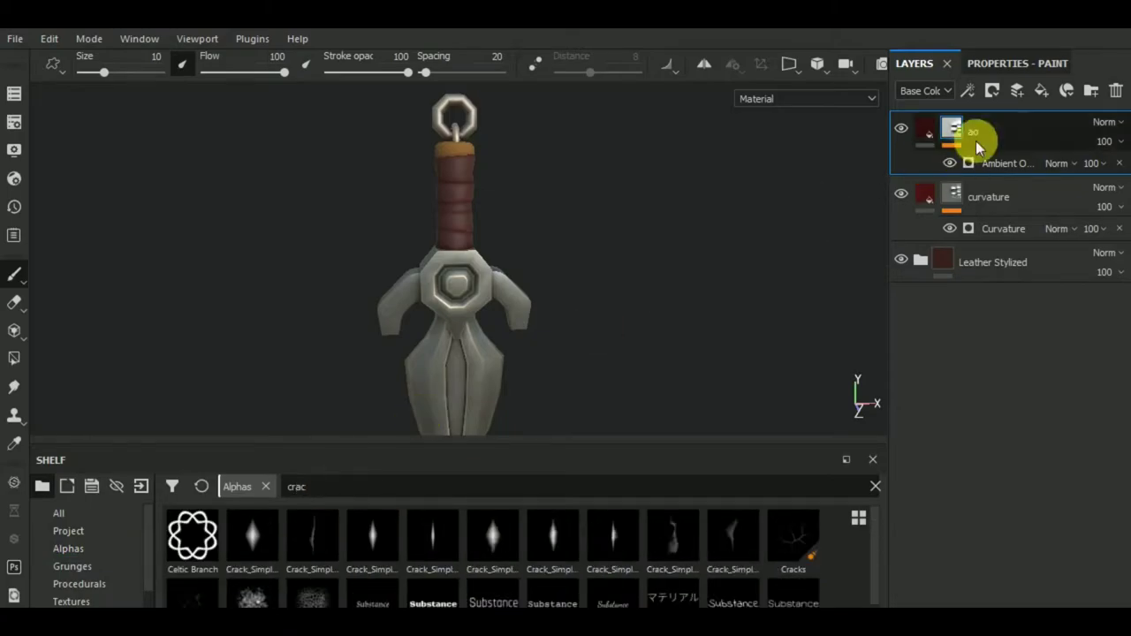
{"action": "left_click", "coordinate": [928, 150]}
Collapse the curvature row and add a new black-masked fill layer above ao.
{"action": "left_click", "coordinate": [926, 177]}
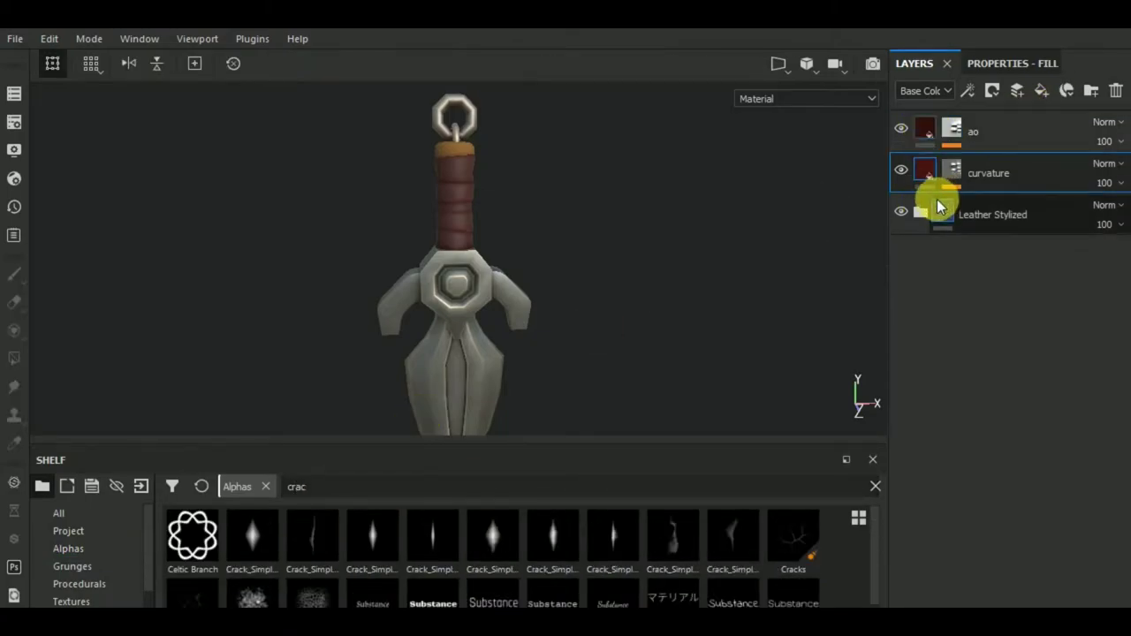
{"action": "left_click", "coordinate": [985, 133]}
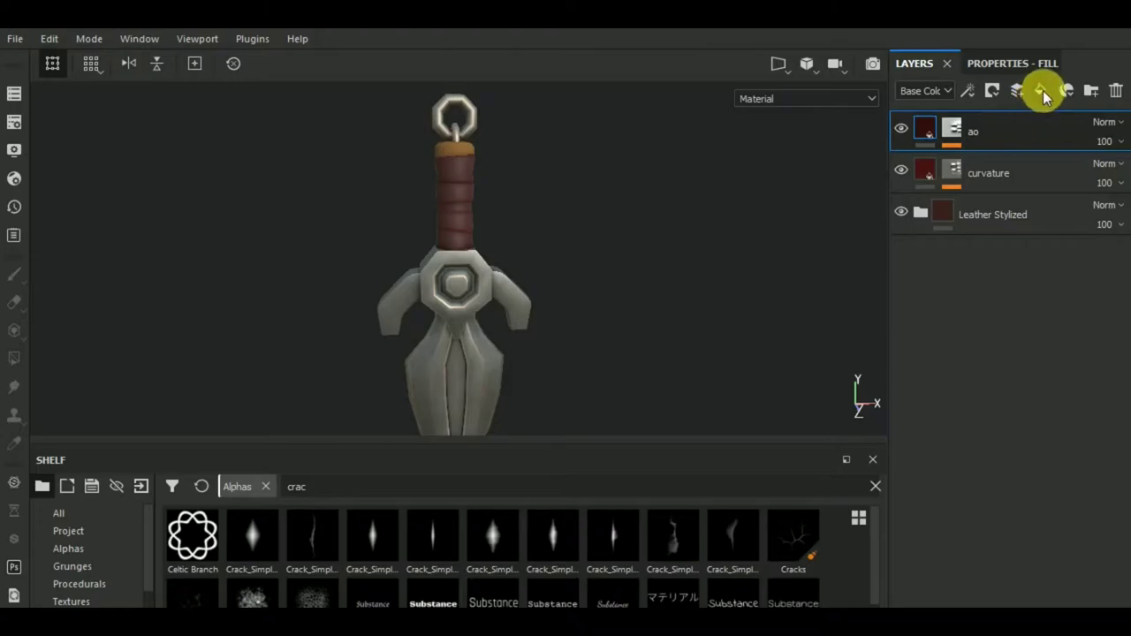
{"action": "left_click", "coordinate": [1043, 93]}
{"action": "left_click", "coordinate": [991, 90]}
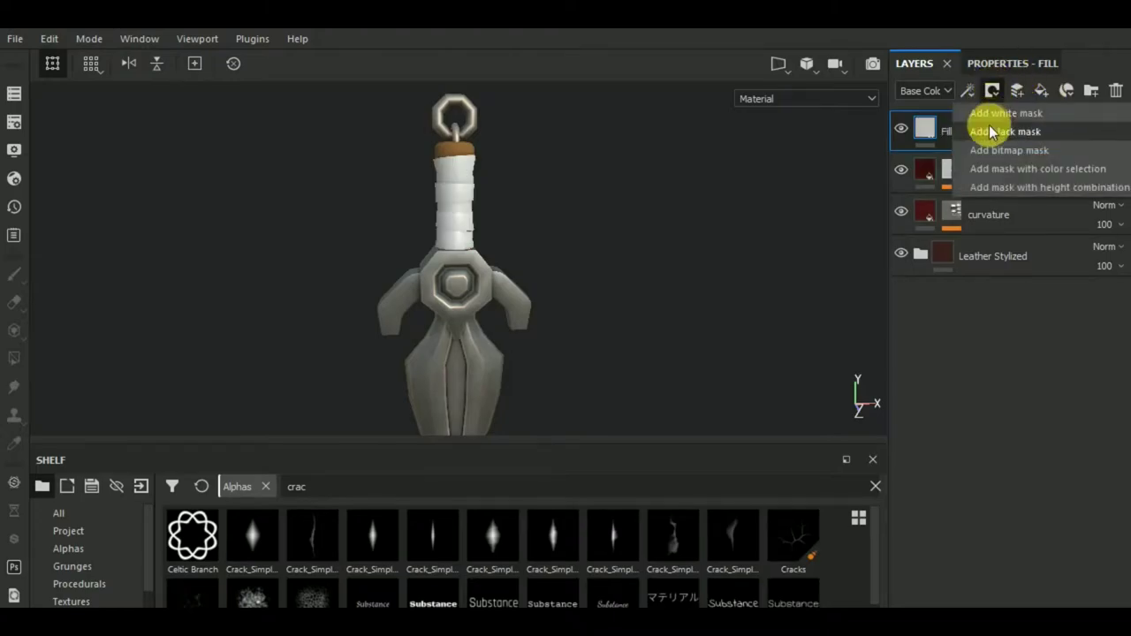
{"action": "left_click", "coordinate": [987, 128]}
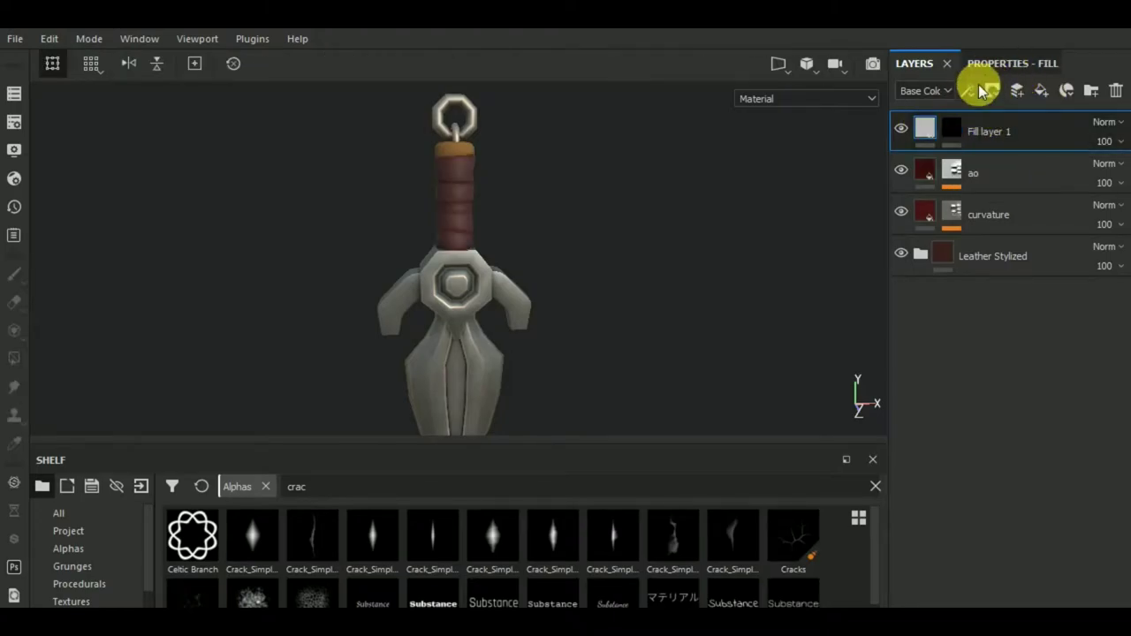
Sample the leather colour, keep only colour and height at -0.7391, and select the mask.
{"action": "left_click", "coordinate": [994, 62]}
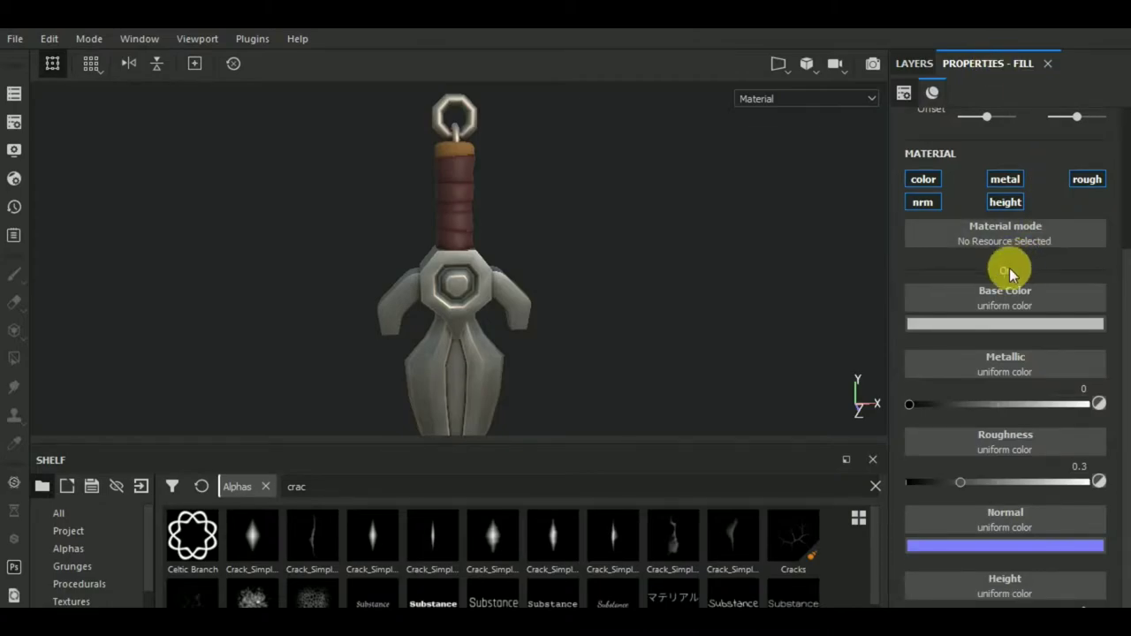
{"action": "left_click", "coordinate": [987, 324]}
{"action": "left_click", "coordinate": [979, 343]}
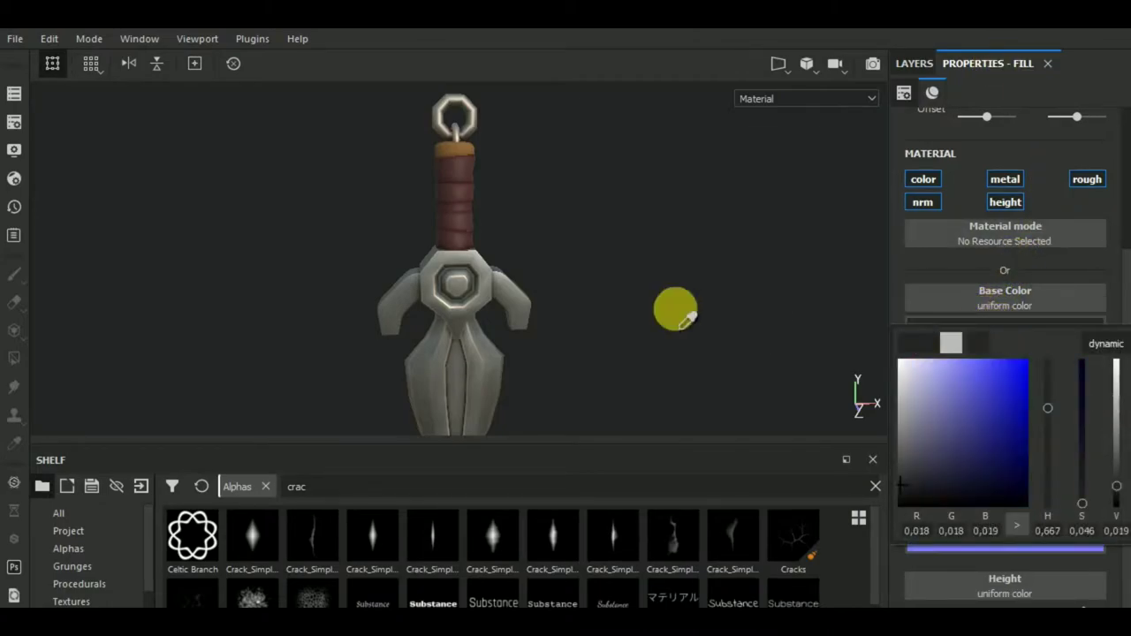
{"action": "left_click", "coordinate": [457, 189]}
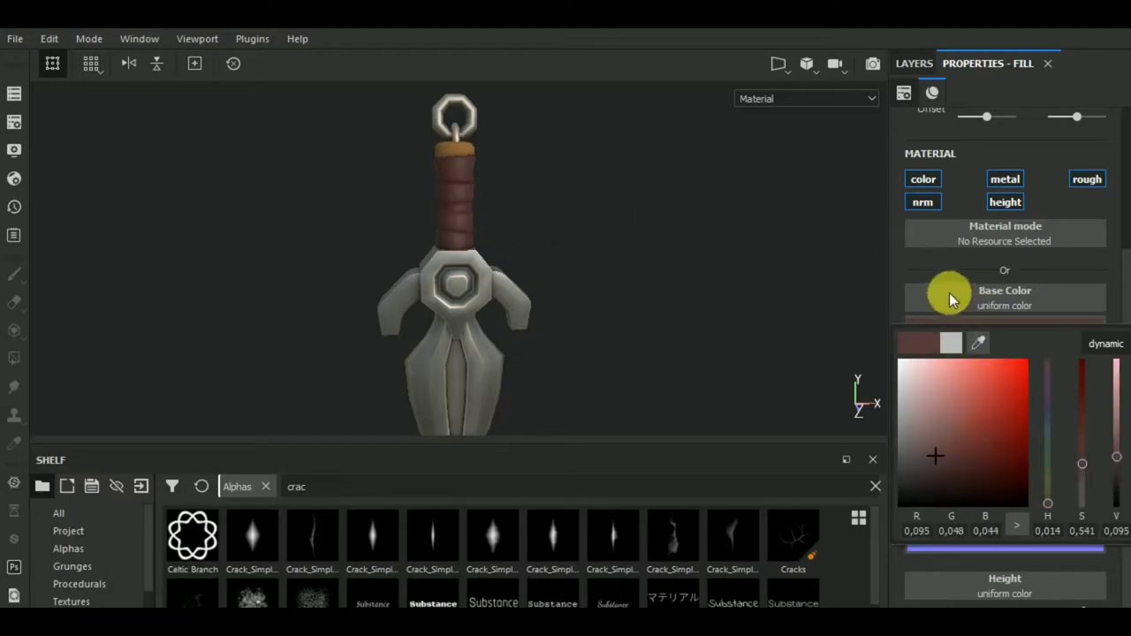
{"action": "left_click", "coordinate": [947, 193]}
{"action": "left_click", "coordinate": [1006, 204]}
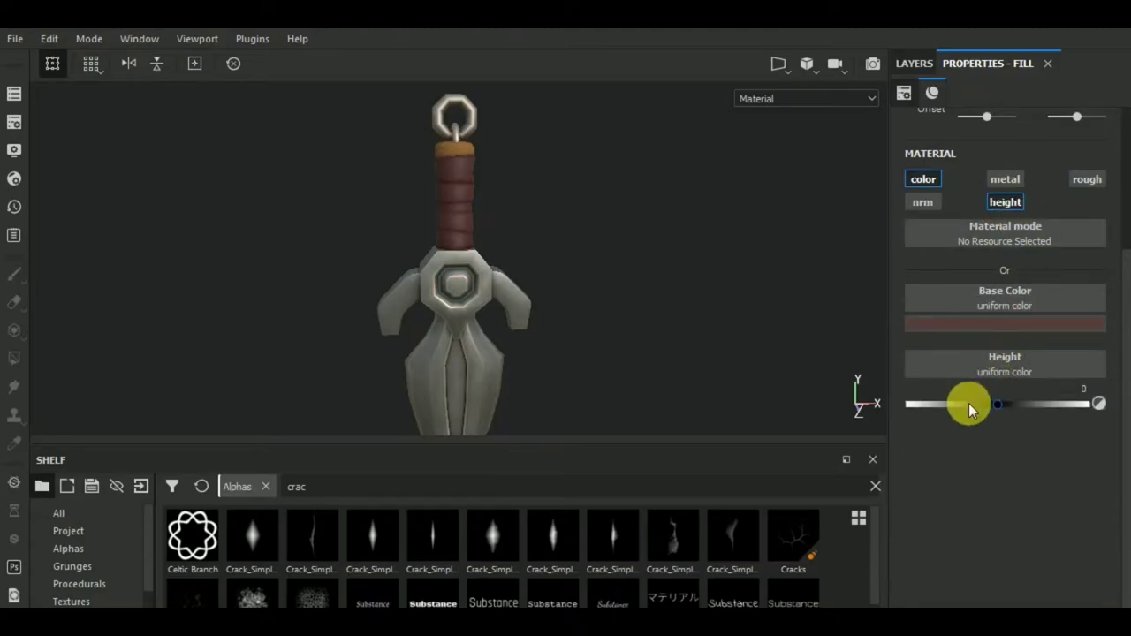
{"action": "left_click_drag", "start_coordinate": [967, 408], "coordinate": [929, 403]}
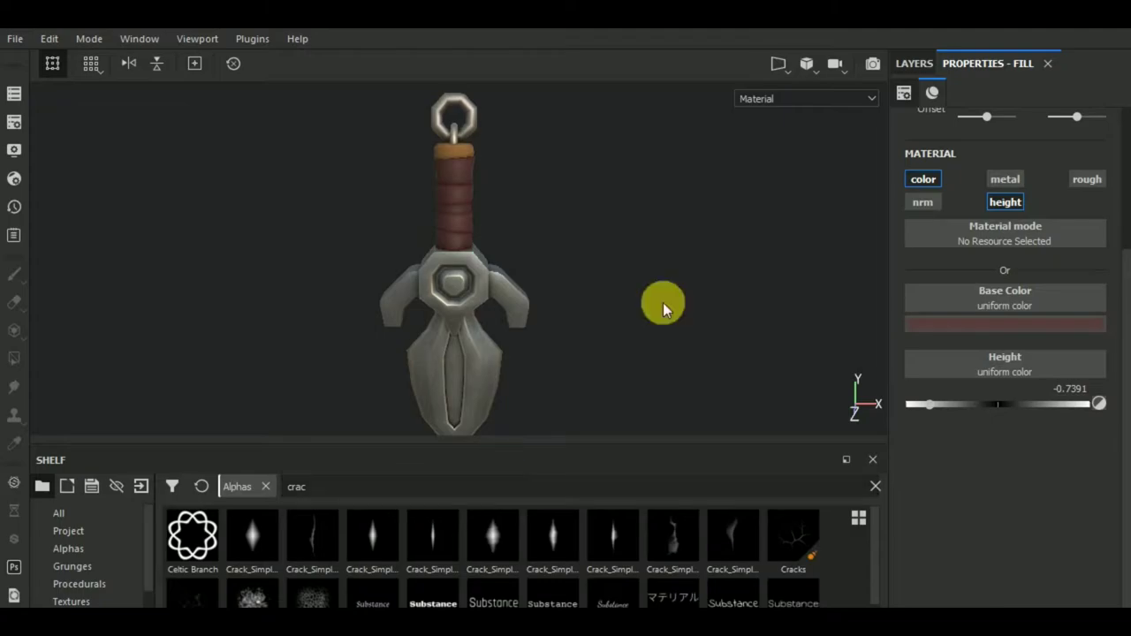
{"action": "left_click", "coordinate": [916, 63]}
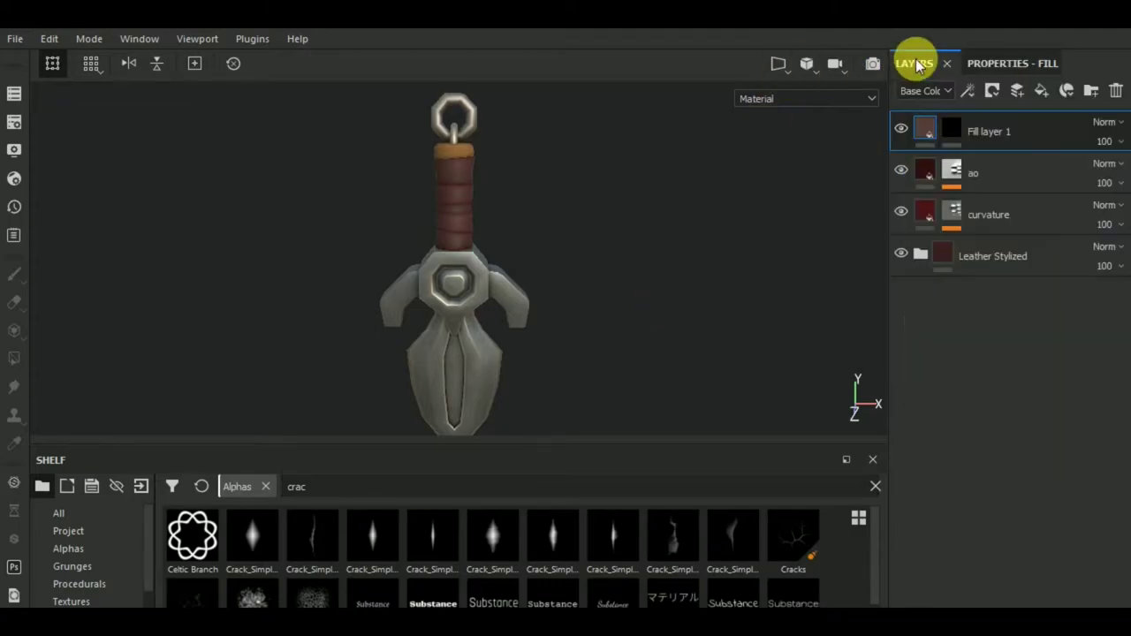
{"action": "left_click", "coordinate": [948, 130]}
Pick a thin crack alpha and stamp a first crack onto the leather handle.
{"action": "left_click", "coordinate": [377, 539]}
{"action": "scroll", "coordinate": [487, 292], "scroll_direction": "up", "scroll_amount": 2}
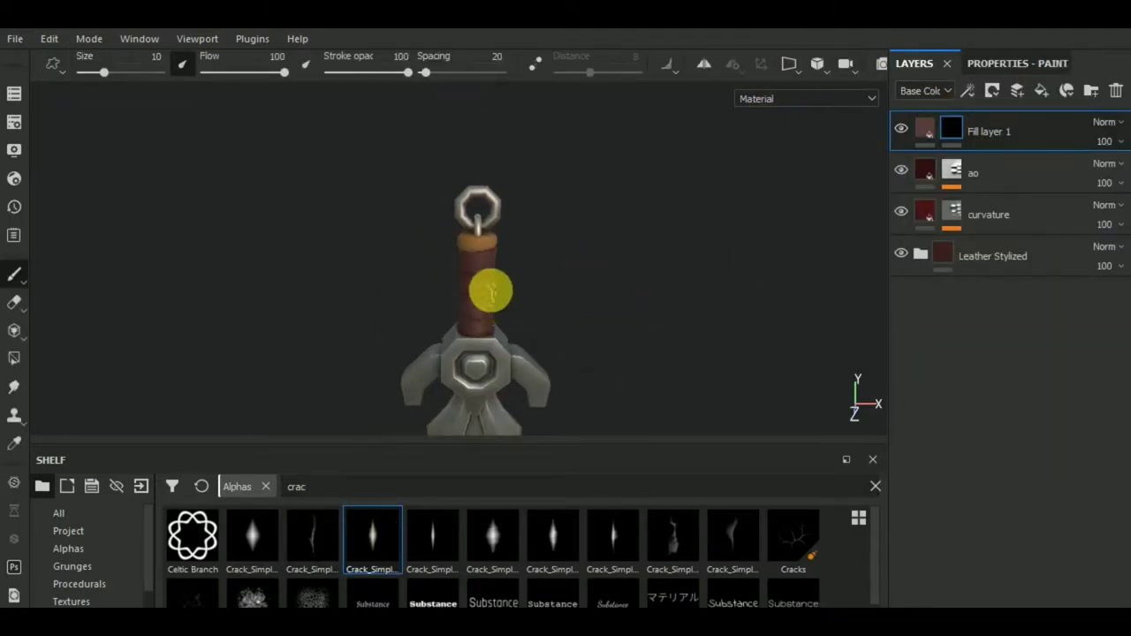
{"action": "scroll", "coordinate": [469, 247], "scroll_direction": "up", "scroll_amount": 2}
{"action": "scroll", "coordinate": [475, 241], "scroll_direction": "up", "scroll_amount": 2}
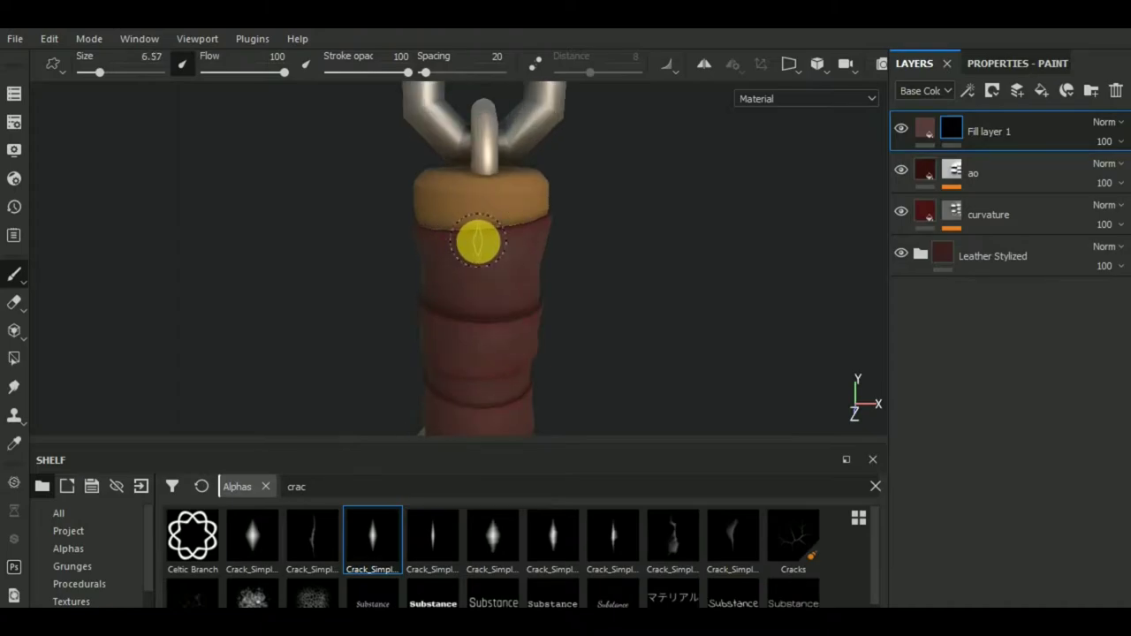
{"action": "left_click_drag", "start_coordinate": [641, 273], "coordinate": [619, 260], "text": "alt"}
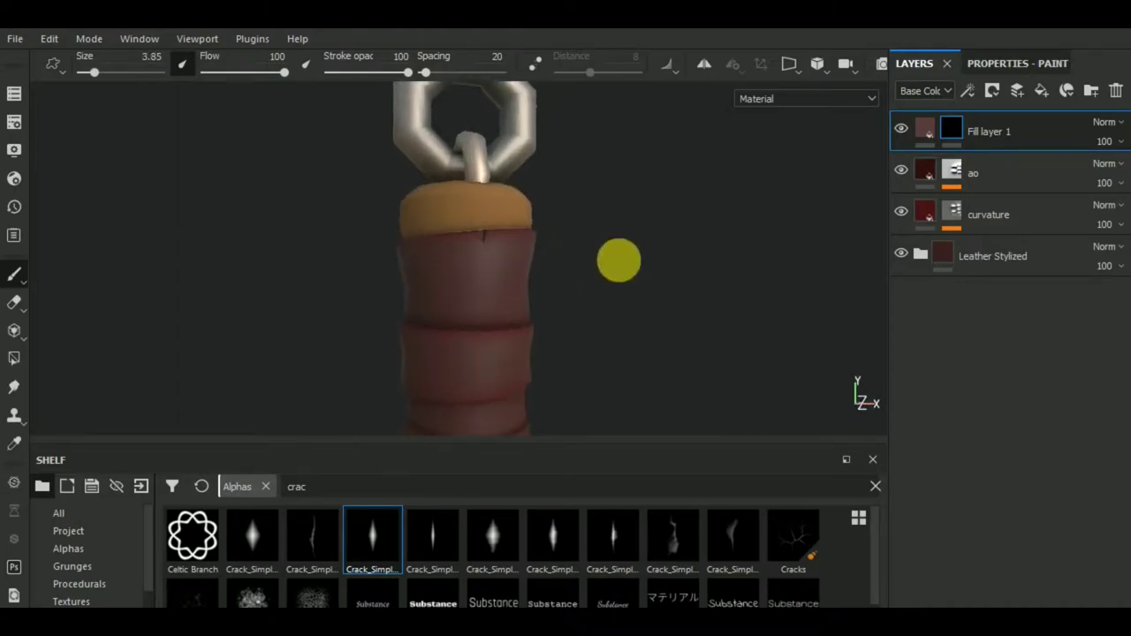
{"action": "scroll", "coordinate": [640, 269], "scroll_direction": "up", "scroll_amount": 2}
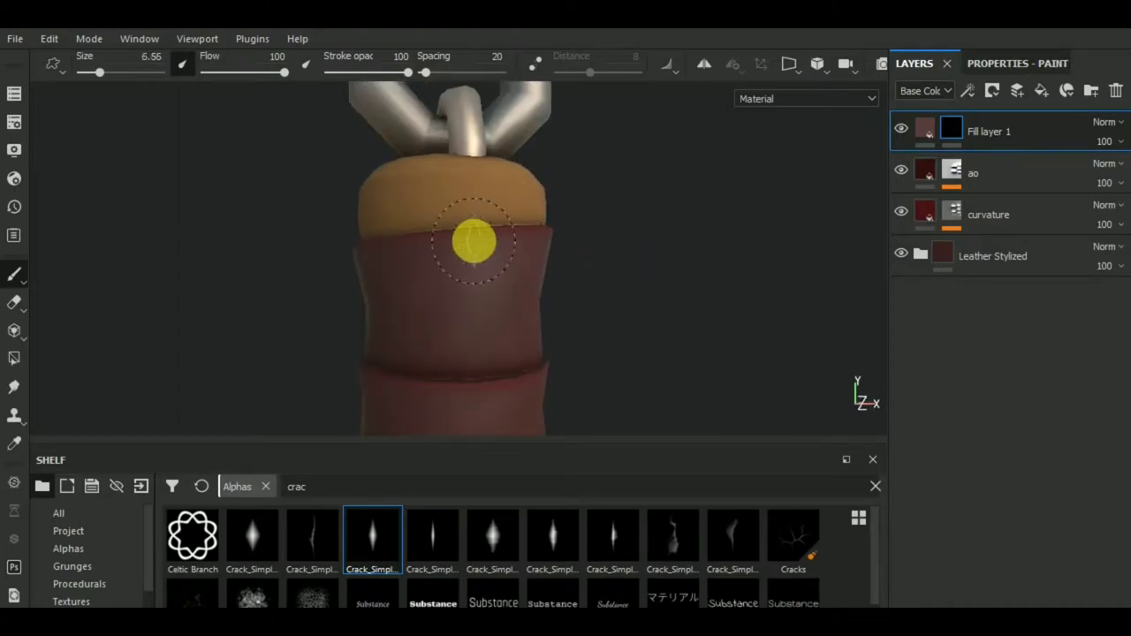
{"action": "left_click", "coordinate": [474, 241]}
{"action": "scroll", "coordinate": [545, 260], "scroll_direction": "down", "scroll_amount": 2}
{"action": "scroll", "coordinate": [578, 260], "scroll_direction": "down", "scroll_amount": 2}
{"action": "middle_click_drag", "start_coordinate": [672, 298], "coordinate": [583, 265]}
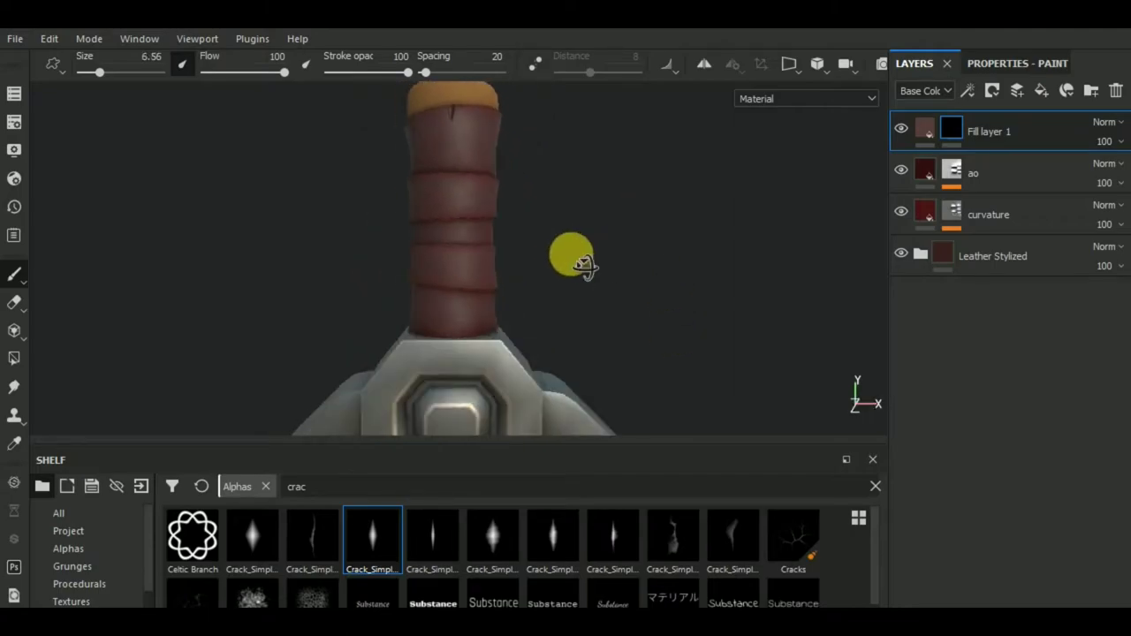
{"action": "left_click_drag", "start_coordinate": [583, 265], "coordinate": [512, 260], "text": "alt"}
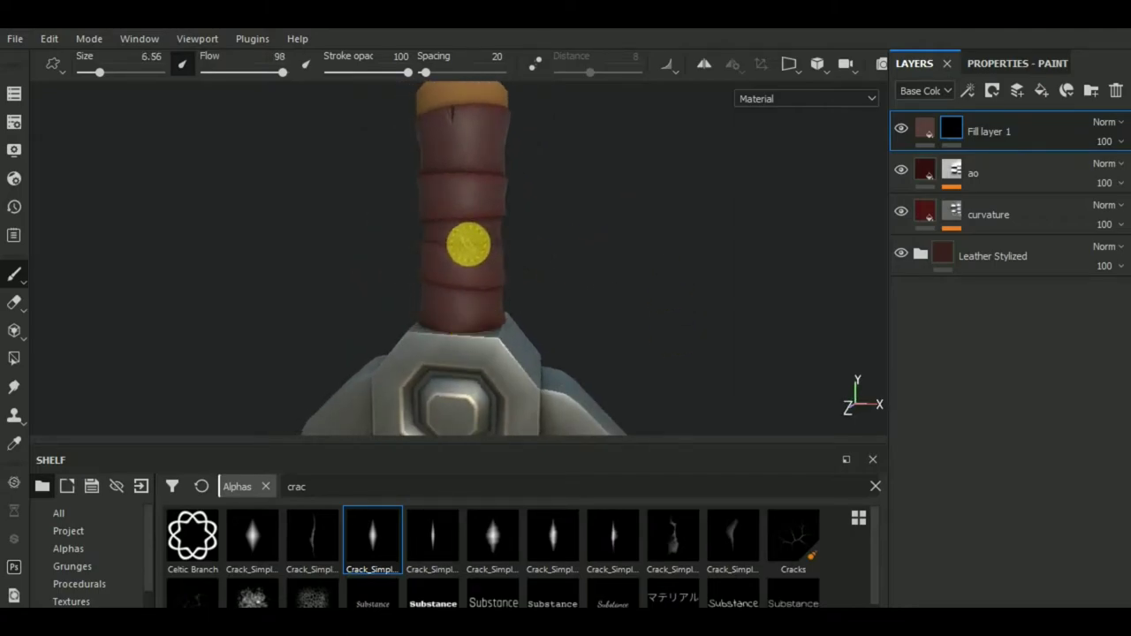
{"action": "mouse_move", "coordinate": [687, 285]}
{"action": "left_mouse_down", "text": "alt"}
{"action": "mouse_move", "coordinate": [568, 313]}
{"action": "mouse_move", "coordinate": [586, 310]}
{"action": "left_mouse_up", "text": "alt"}
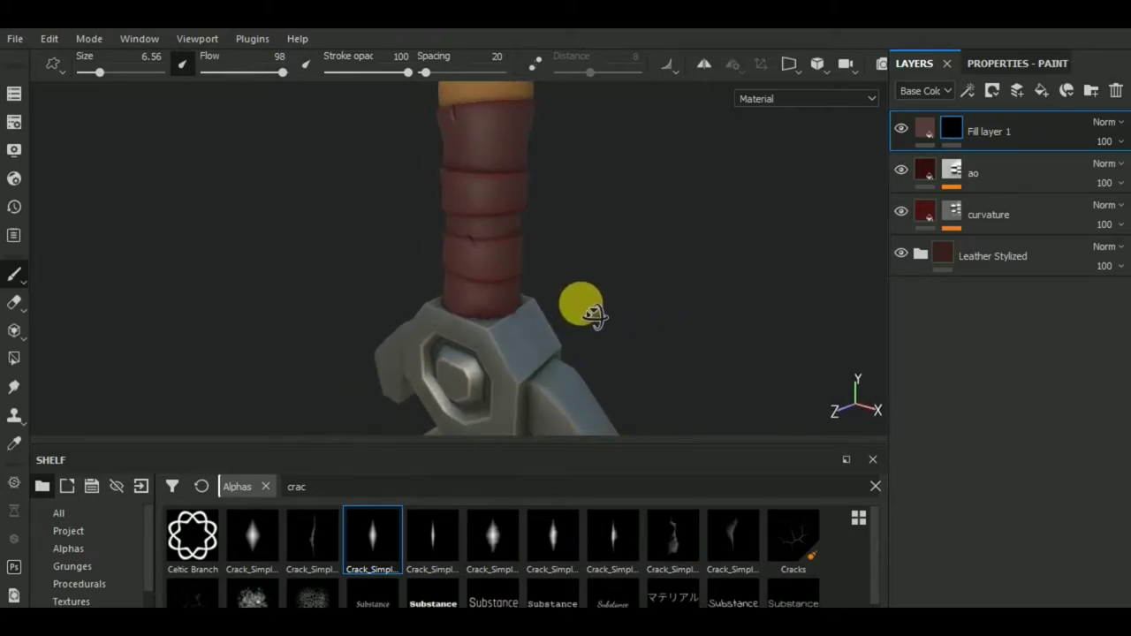
{"action": "scroll", "coordinate": [462, 252], "scroll_direction": "up", "scroll_amount": 1}
{"action": "scroll", "coordinate": [482, 235], "scroll_direction": "up", "scroll_amount": 2}
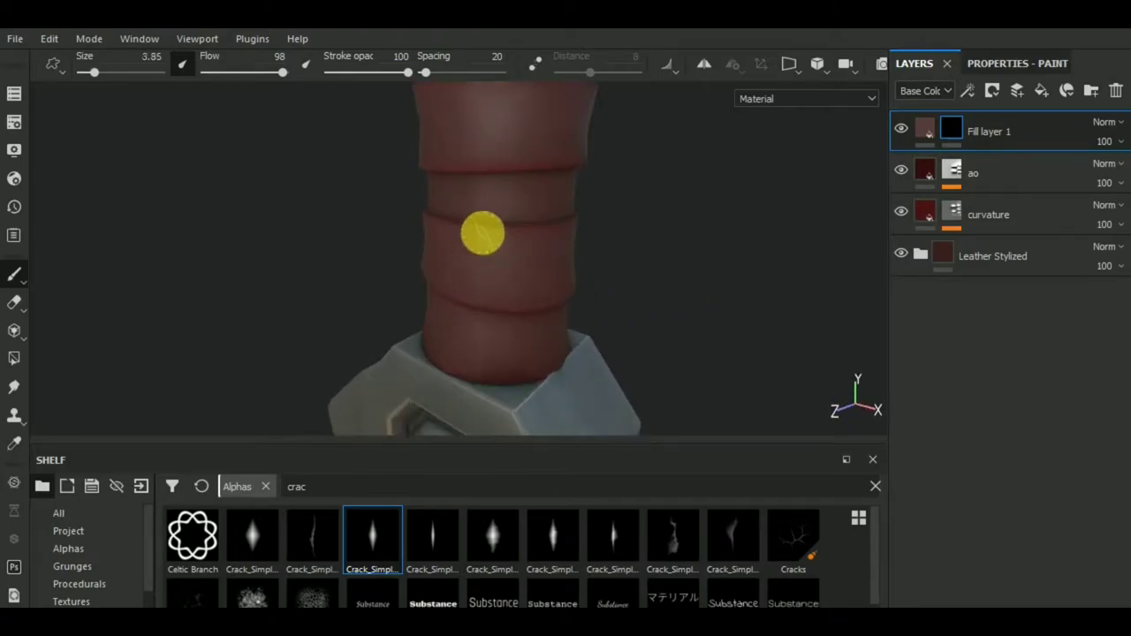
Switch to another crack alpha and darken the crack fill's base colour.
{"action": "left_click", "coordinate": [265, 535]}
{"action": "scroll", "coordinate": [499, 239], "scroll_direction": "up", "scroll_amount": 2}
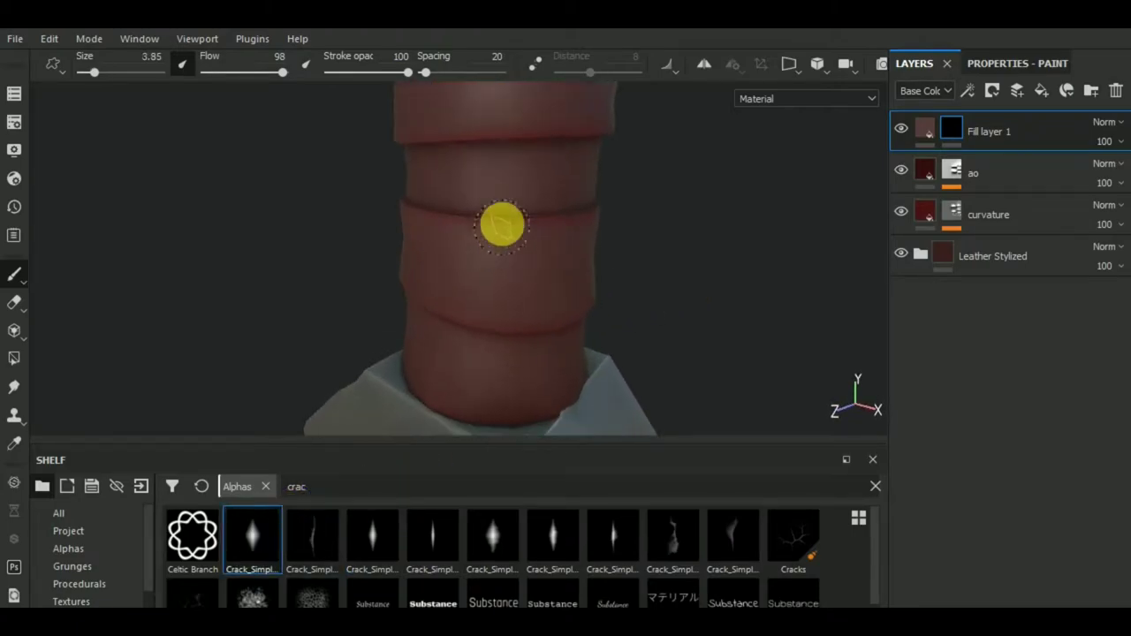
{"action": "mouse_move", "coordinate": [503, 221]}
{"action": "left_mouse_down", "text": "alt"}
{"action": "mouse_move", "coordinate": [596, 333]}
{"action": "mouse_move", "coordinate": [616, 223]}
{"action": "mouse_move", "coordinate": [512, 280]}
{"action": "mouse_move", "coordinate": [790, 328]}
{"action": "mouse_move", "coordinate": [508, 298]}
{"action": "mouse_move", "coordinate": [424, 321]}
{"action": "mouse_move", "coordinate": [455, 292]}
{"action": "left_mouse_up", "text": "alt"}
{"action": "scroll", "coordinate": [618, 215], "scroll_direction": "down", "scroll_amount": 3}
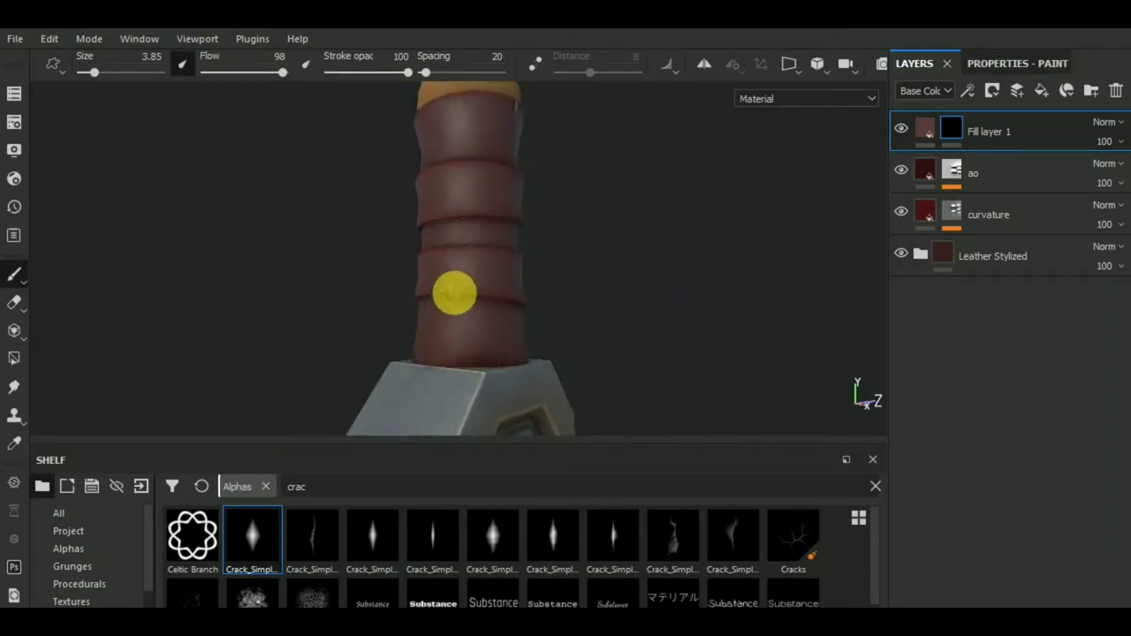
{"action": "scroll", "coordinate": [454, 293], "scroll_direction": "up", "scroll_amount": 2}
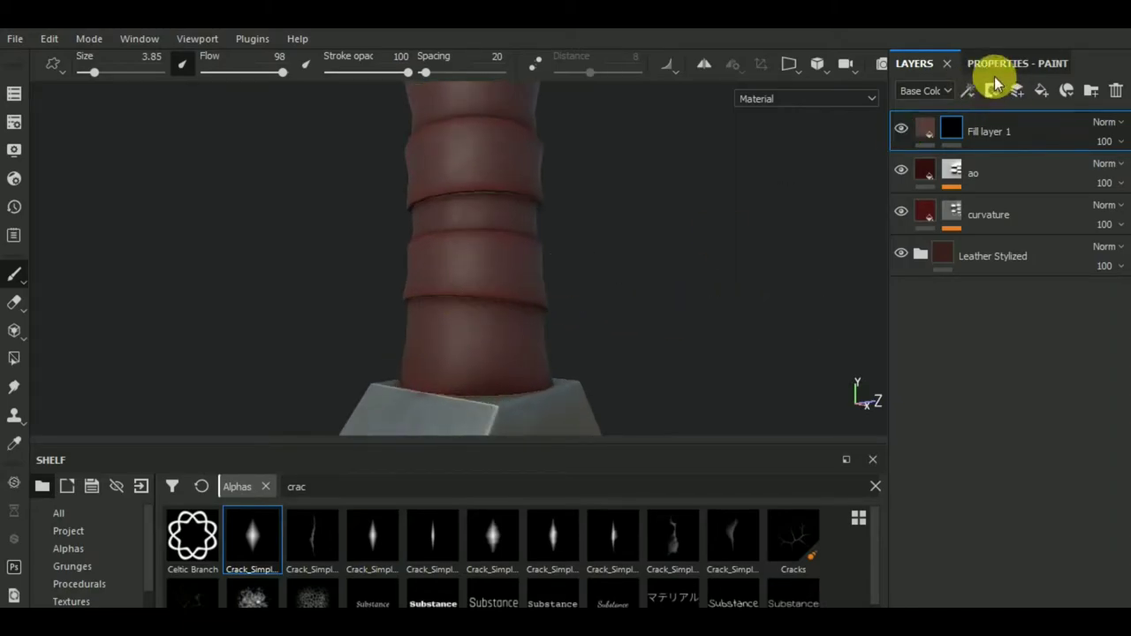
{"action": "left_click", "coordinate": [998, 64]}
{"action": "left_click", "coordinate": [914, 64]}
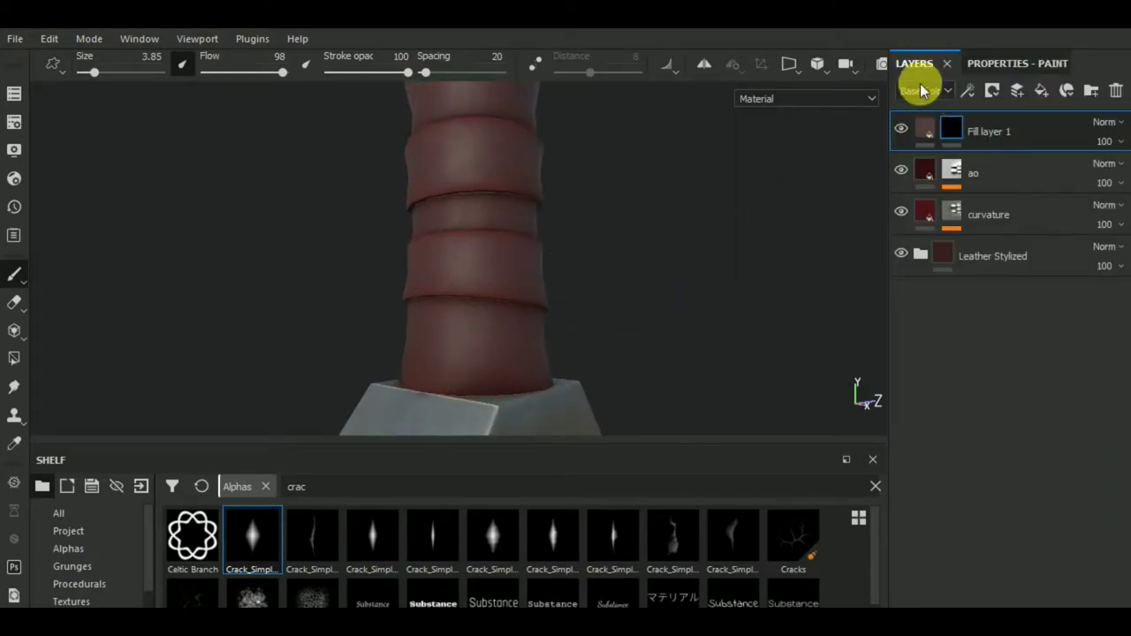
{"action": "left_click", "coordinate": [972, 124]}
{"action": "left_click", "coordinate": [994, 63]}
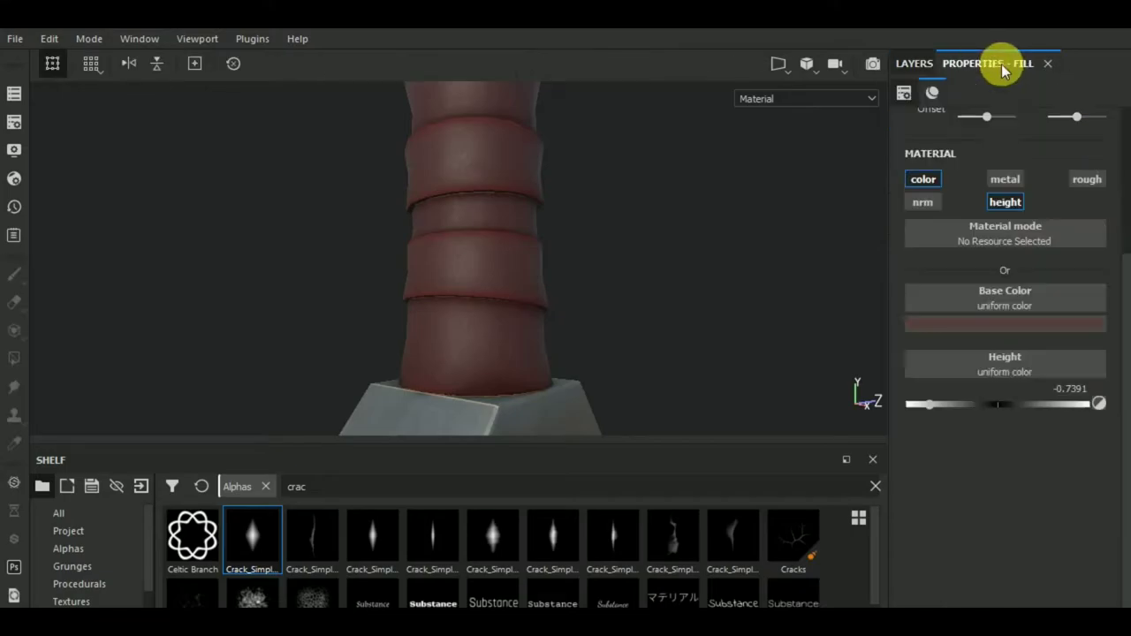
{"action": "left_click", "coordinate": [972, 323]}
{"action": "left_click", "coordinate": [936, 468]}
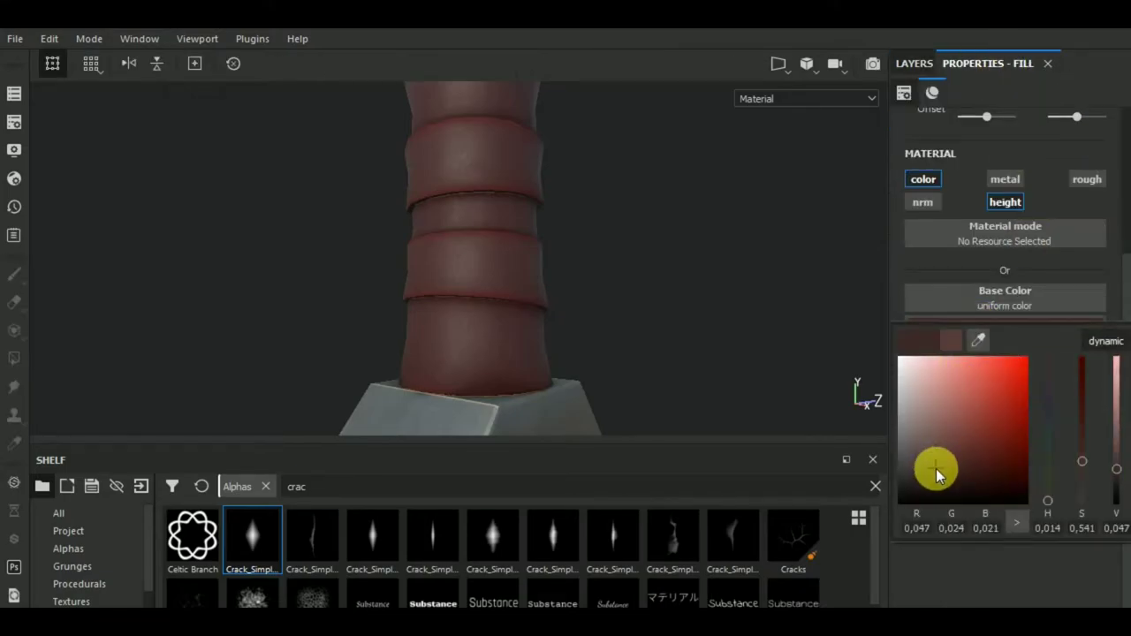
{"action": "left_click", "coordinate": [914, 63]}
{"action": "key", "text": "1"}
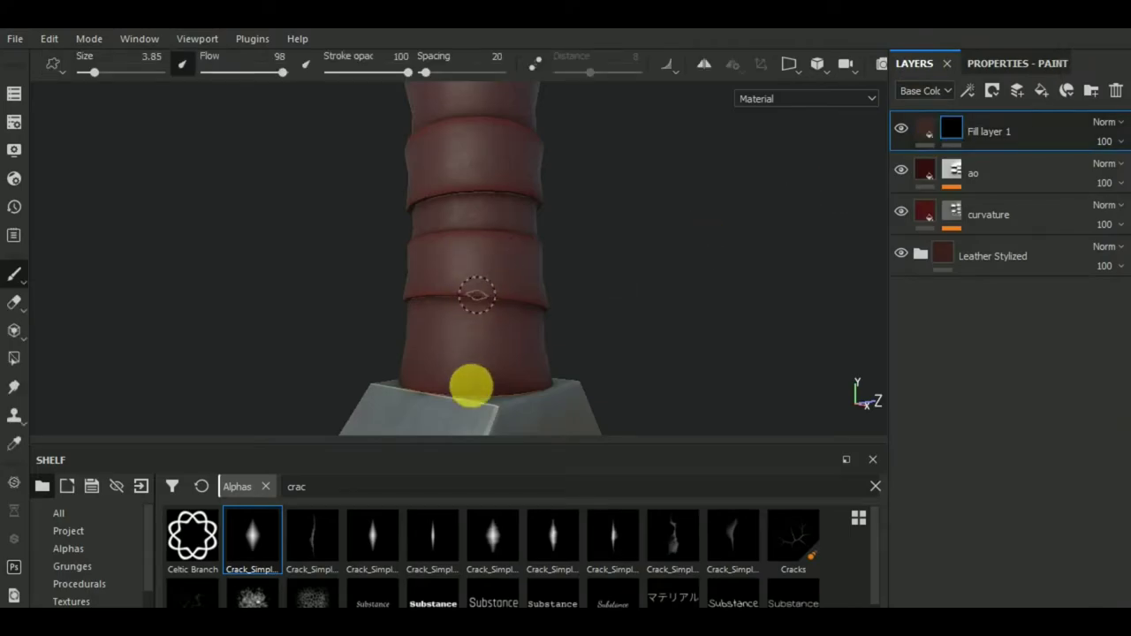
Enlarge the brush to 6.56 and stamp another crack on the leather wrap.
{"action": "mouse_move", "coordinate": [530, 298]}
{"action": "left_mouse_down", "text": "alt"}
{"action": "mouse_move", "coordinate": [661, 273]}
{"action": "mouse_move", "coordinate": [649, 255]}
{"action": "mouse_move", "coordinate": [599, 328]}
{"action": "mouse_move", "coordinate": [674, 253]}
{"action": "mouse_move", "coordinate": [495, 386]}
{"action": "left_mouse_up", "text": "alt"}
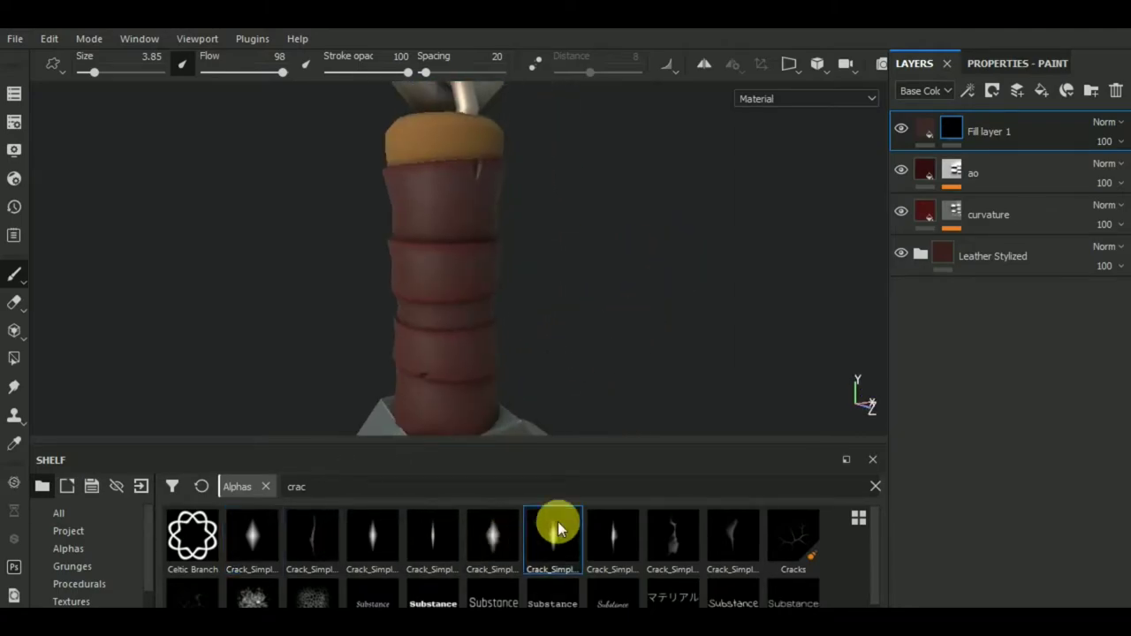
{"action": "left_click_drag", "start_coordinate": [770, 239], "coordinate": [450, 242], "text": "alt"}
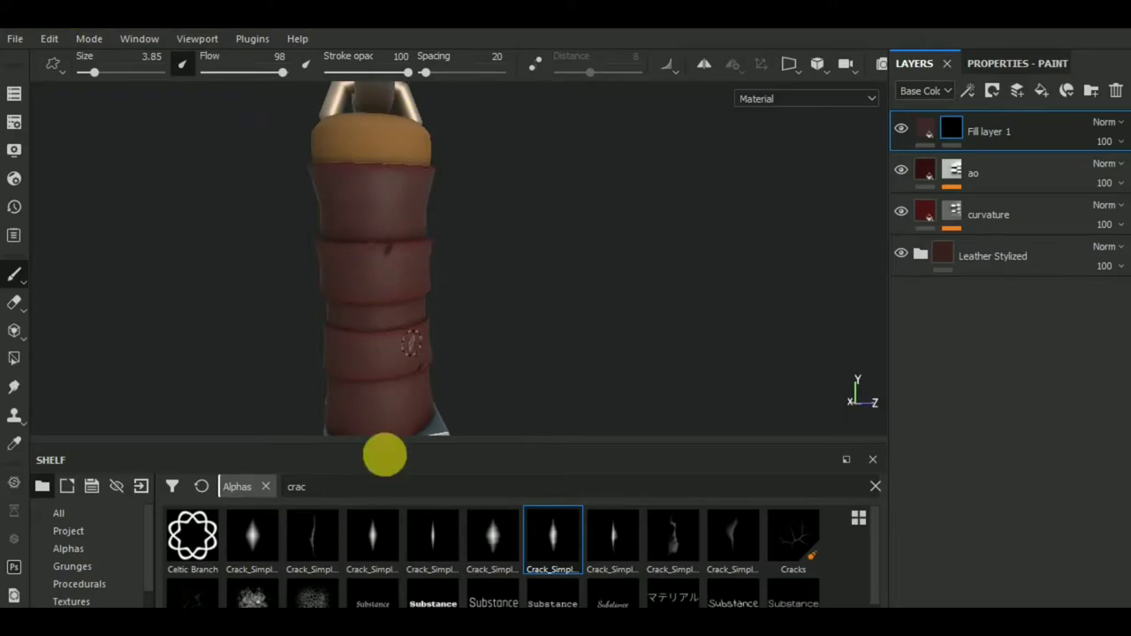
{"action": "middle_click_drag", "start_coordinate": [566, 424], "coordinate": [686, 303], "text": "alt"}
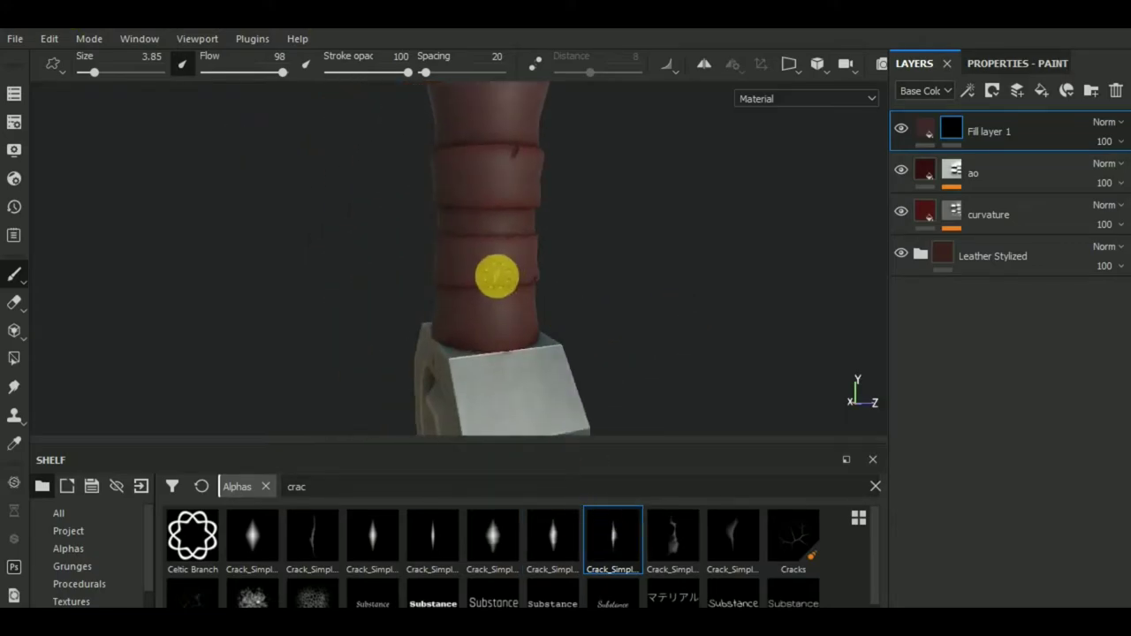
{"action": "key", "text": "]"}
{"action": "mouse_move", "coordinate": [409, 306]}
{"action": "left_mouse_down", "text": "alt"}
{"action": "mouse_move", "coordinate": [704, 331]}
{"action": "mouse_move", "coordinate": [403, 344]}
{"action": "mouse_move", "coordinate": [464, 355]}
{"action": "mouse_move", "coordinate": [468, 336]}
{"action": "mouse_move", "coordinate": [474, 416]}
{"action": "mouse_move", "coordinate": [482, 319]}
{"action": "left_mouse_up", "text": "alt"}
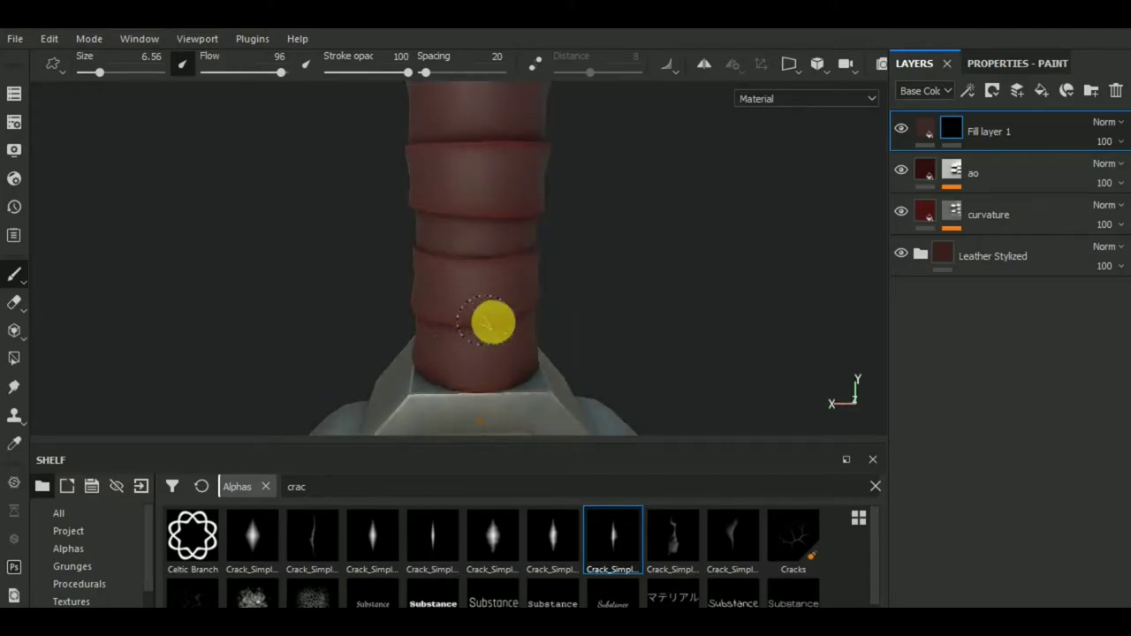
{"action": "mouse_move", "coordinate": [492, 322]}
{"action": "middle_mouse_down", "text": "alt"}
{"action": "mouse_move", "coordinate": [659, 306]}
{"action": "mouse_move", "coordinate": [631, 303]}
{"action": "mouse_move", "coordinate": [652, 260]}
{"action": "mouse_move", "coordinate": [548, 420]}
{"action": "middle_mouse_up", "text": "alt"}
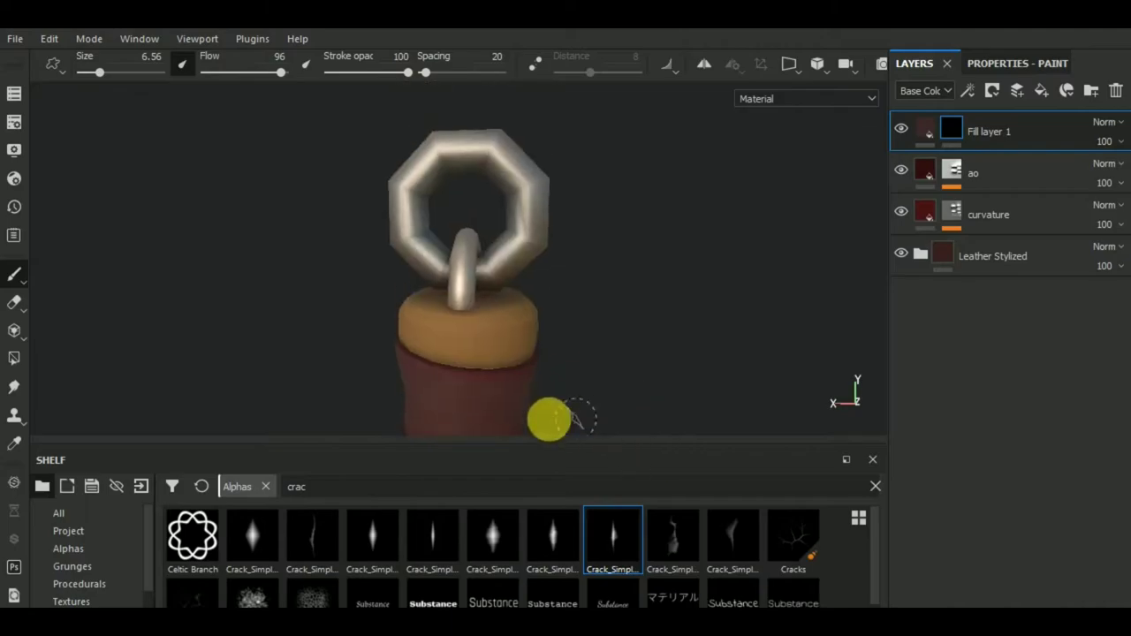
{"action": "left_click", "coordinate": [445, 380]}
{"action": "scroll", "coordinate": [601, 356], "scroll_direction": "down", "scroll_amount": 5}
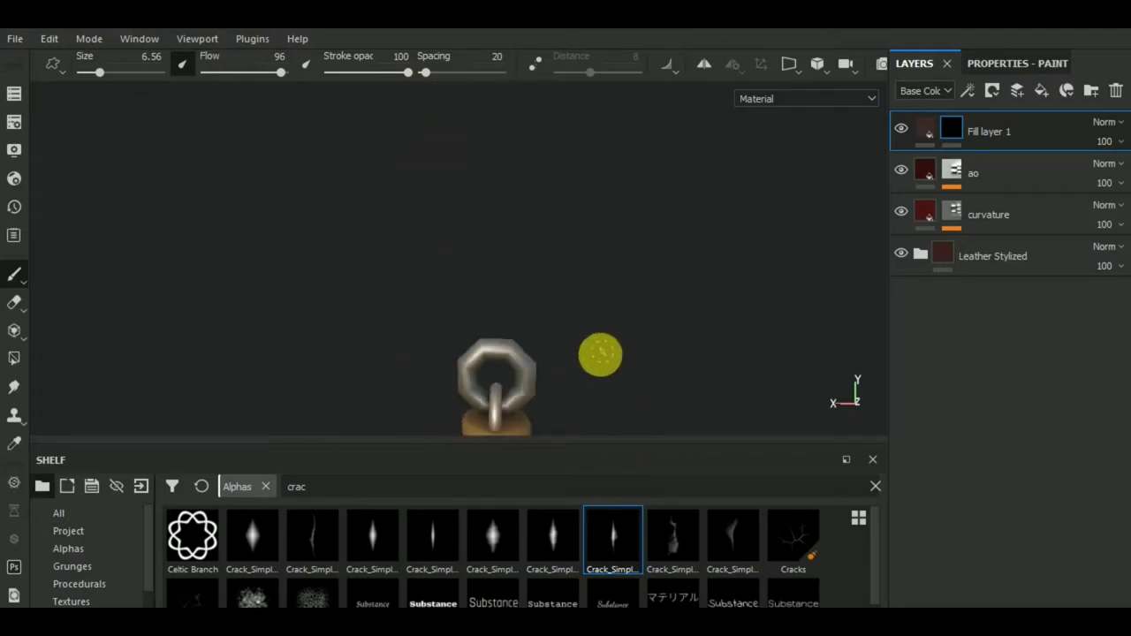
{"action": "scroll", "coordinate": [621, 381], "scroll_direction": "up", "scroll_amount": 1}
{"action": "scroll", "coordinate": [621, 381], "scroll_direction": "up", "scroll_amount": 2}
{"action": "mouse_move", "coordinate": [621, 381]}
{"action": "middle_mouse_down", "text": "alt"}
{"action": "mouse_move", "coordinate": [636, 246]}
{"action": "mouse_move", "coordinate": [672, 298]}
{"action": "mouse_move", "coordinate": [472, 253]}
{"action": "mouse_move", "coordinate": [505, 477]}
{"action": "middle_mouse_up", "text": "alt"}
Pick a further crack alpha and reframe the view on the handle and guard.
{"action": "left_click", "coordinate": [449, 539]}
{"action": "scroll", "coordinate": [472, 252], "scroll_direction": "up", "scroll_amount": 2}
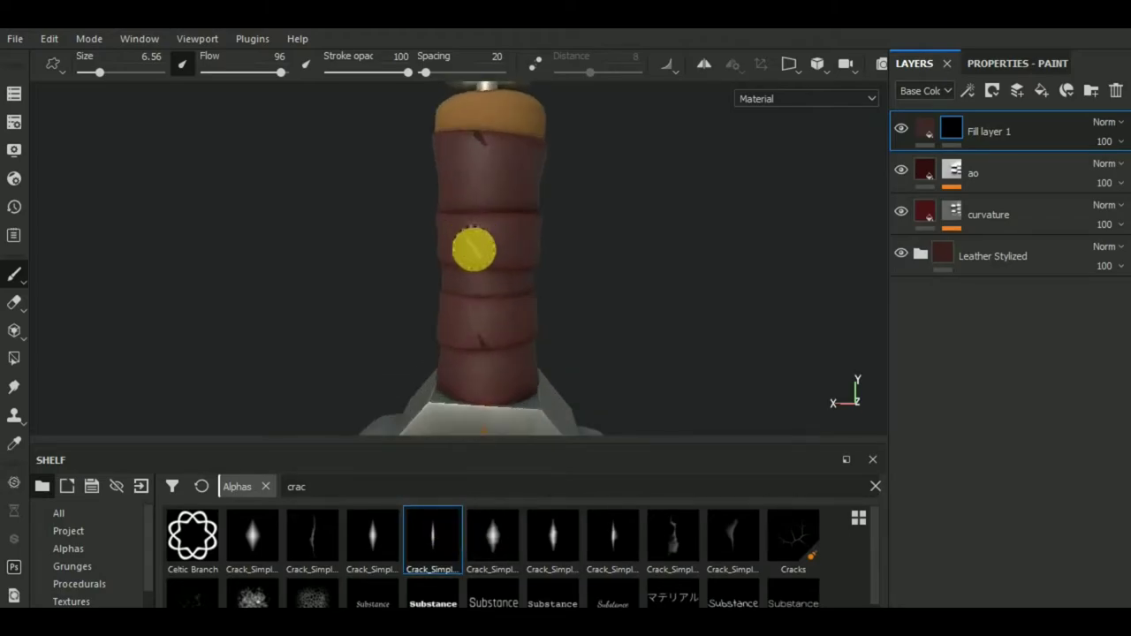
{"action": "mouse_move", "coordinate": [462, 321]}
{"action": "middle_mouse_down", "text": "alt"}
{"action": "mouse_move", "coordinate": [493, 281]}
{"action": "mouse_move", "coordinate": [473, 274]}
{"action": "middle_mouse_up", "text": "alt"}
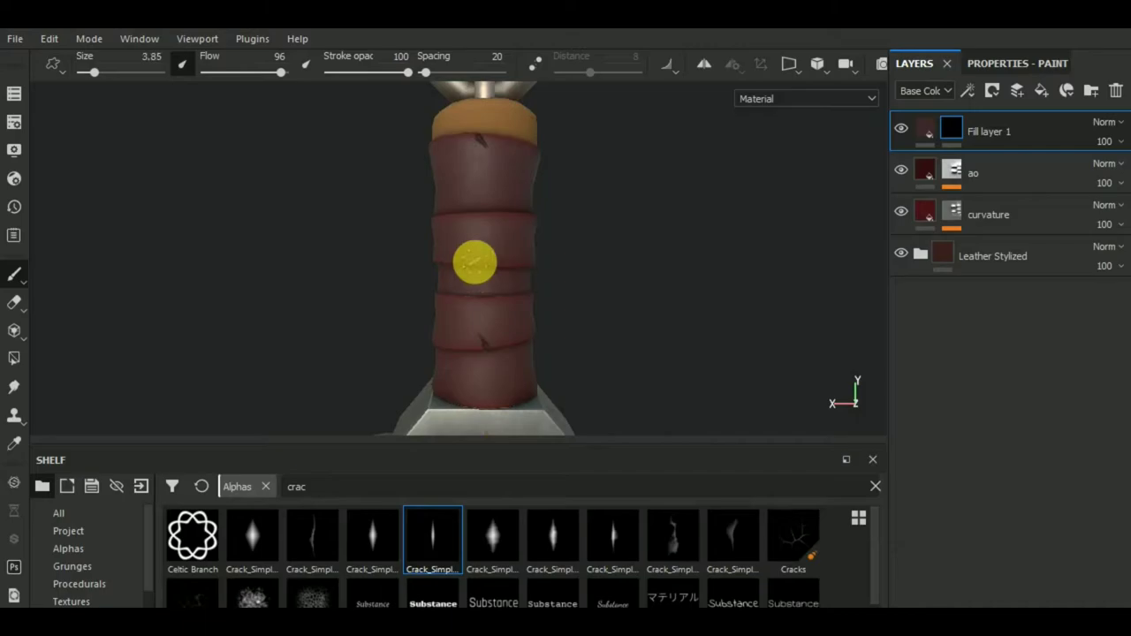
{"action": "scroll", "coordinate": [548, 271], "scroll_direction": "down", "scroll_amount": 2}
{"action": "scroll", "coordinate": [609, 273], "scroll_direction": "down", "scroll_amount": 2}
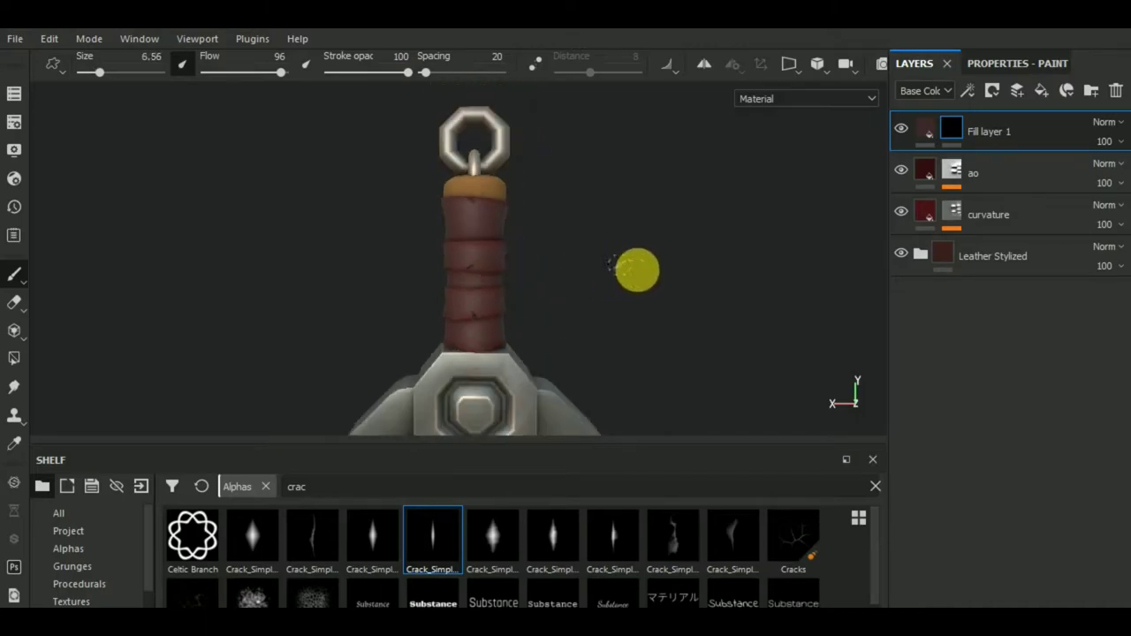
{"action": "scroll", "coordinate": [453, 238], "scroll_direction": "up", "scroll_amount": 2}
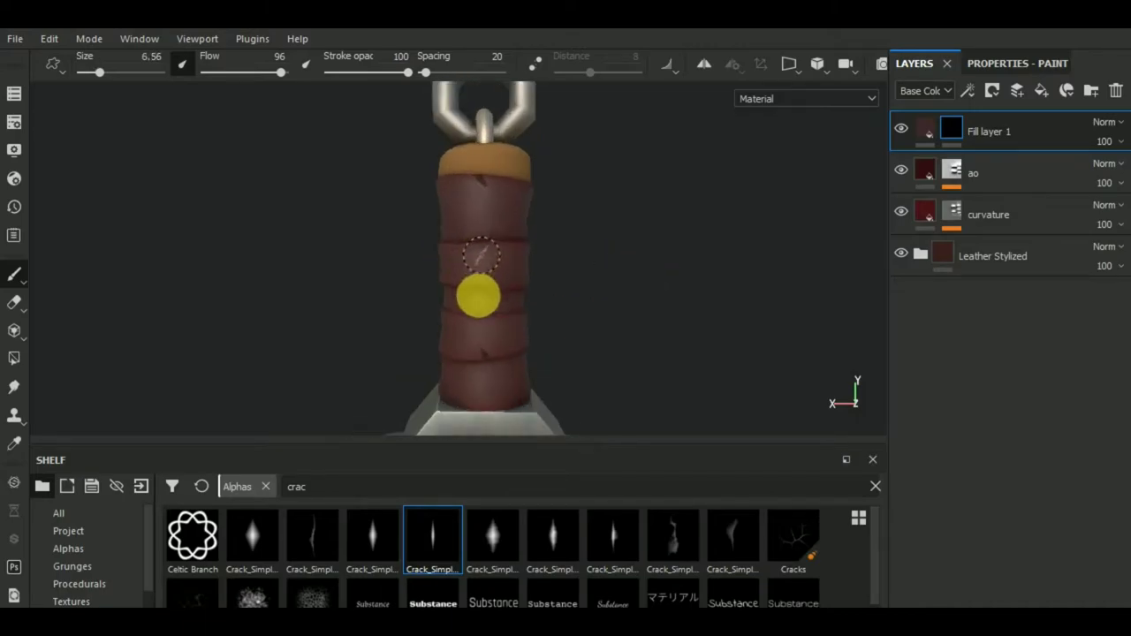
{"action": "scroll", "coordinate": [599, 293], "scroll_direction": "down", "scroll_amount": 2}
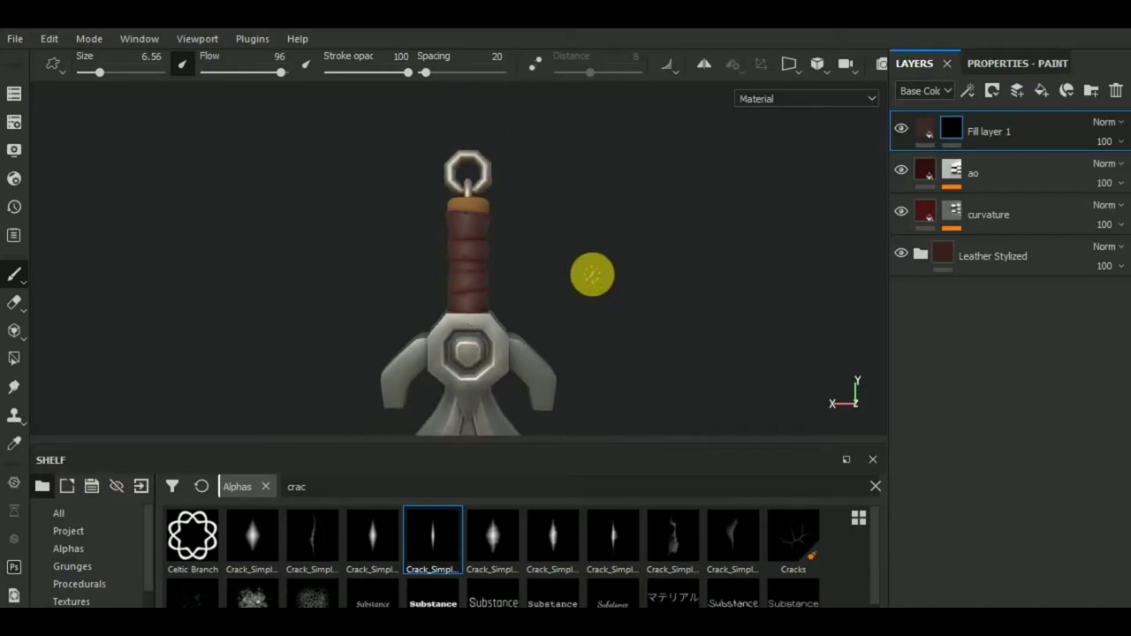
{"action": "mouse_move", "coordinate": [591, 273]}
{"action": "middle_mouse_down"}
{"action": "mouse_move", "coordinate": [530, 235]}
{"action": "mouse_move", "coordinate": [613, 277]}
{"action": "mouse_move", "coordinate": [614, 325]}
{"action": "middle_mouse_up"}
{"action": "mouse_move", "coordinate": [614, 325]}
{"action": "left_mouse_down", "text": "alt"}
{"action": "mouse_move", "coordinate": [101, 327]}
{"action": "mouse_move", "coordinate": [556, 366]}
{"action": "mouse_move", "coordinate": [440, 358]}
{"action": "mouse_move", "coordinate": [468, 334]}
{"action": "left_mouse_up", "text": "alt"}
{"action": "scroll", "coordinate": [406, 222], "scroll_direction": "up", "scroll_amount": 2}
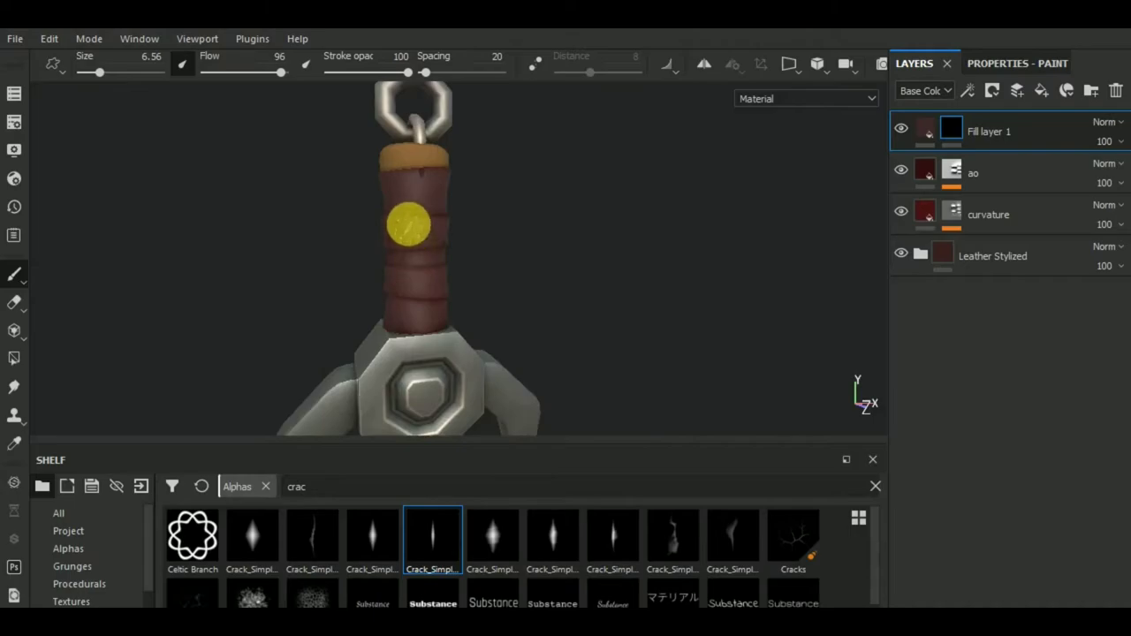
{"action": "scroll", "coordinate": [417, 217], "scroll_direction": "up", "scroll_amount": 1}
{"action": "mouse_move", "coordinate": [555, 318]}
{"action": "left_mouse_down", "text": "alt"}
{"action": "mouse_move", "coordinate": [556, 215]}
{"action": "mouse_move", "coordinate": [429, 232]}
{"action": "mouse_move", "coordinate": [447, 238]}
{"action": "left_mouse_up", "text": "alt"}
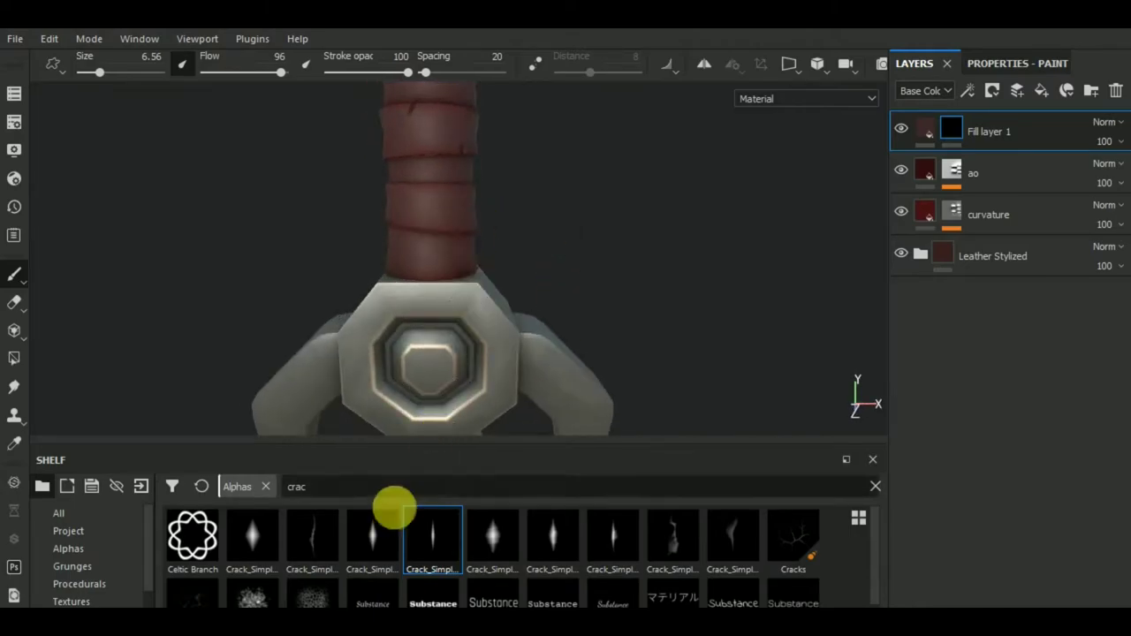
Choose a different crack alpha and stamp one more crack on the handle.
{"action": "left_click", "coordinate": [322, 540]}
{"action": "scroll", "coordinate": [444, 294], "scroll_direction": "up", "scroll_amount": 2}
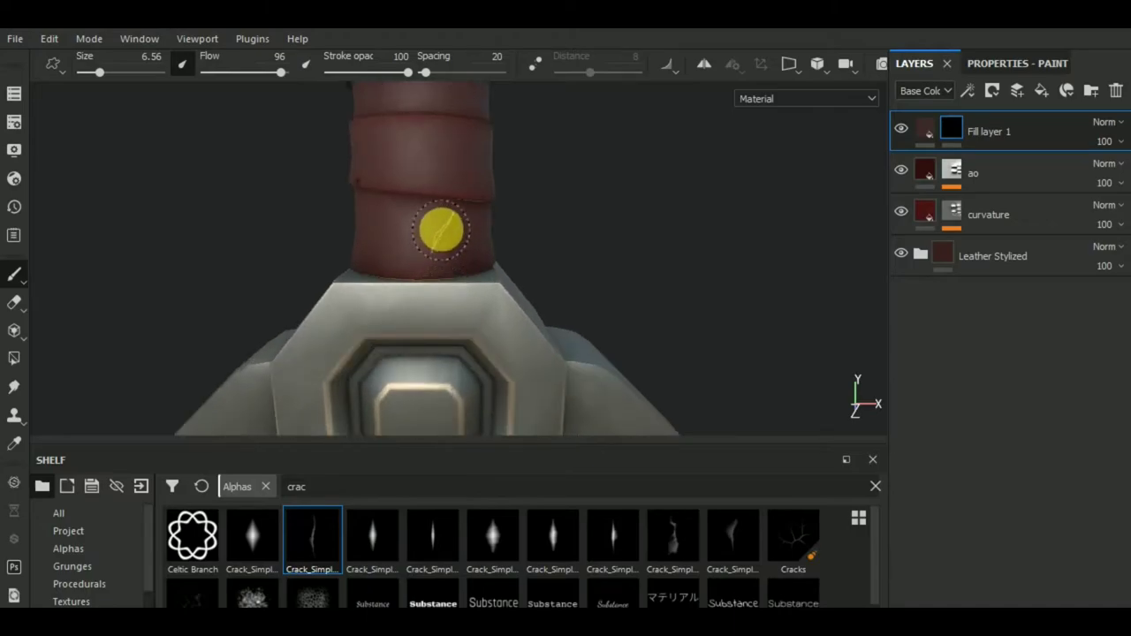
{"action": "left_click", "coordinate": [441, 230]}
{"action": "scroll", "coordinate": [578, 328], "scroll_direction": "down", "scroll_amount": 3}
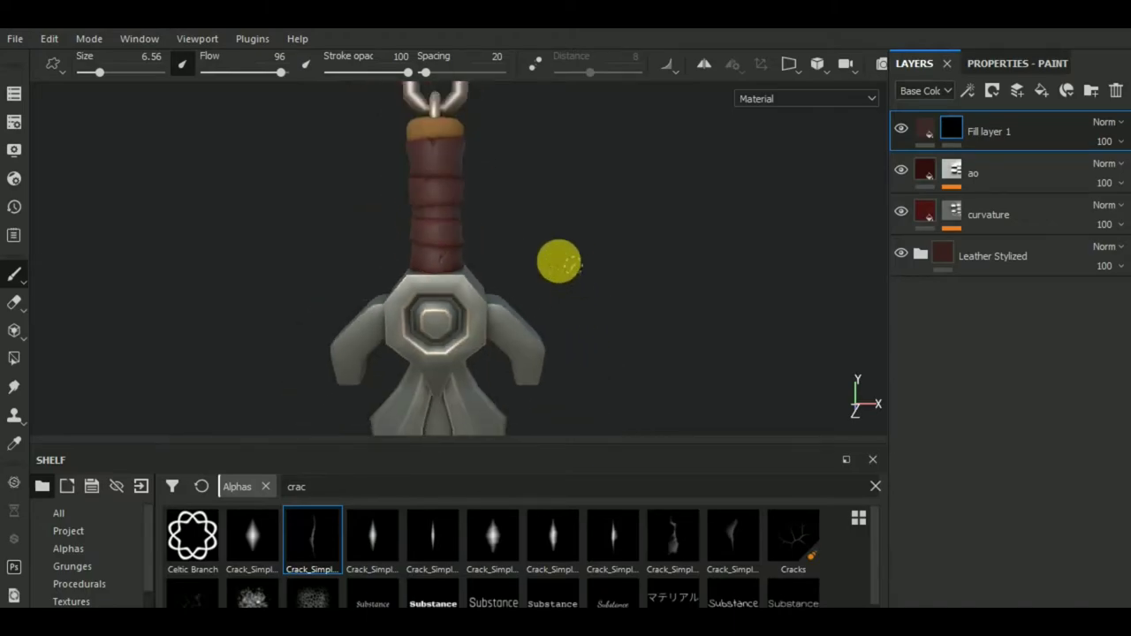
{"action": "mouse_move", "coordinate": [537, 273]}
{"action": "left_mouse_down", "text": "alt"}
{"action": "mouse_move", "coordinate": [569, 260]}
{"action": "mouse_move", "coordinate": [687, 265]}
{"action": "mouse_move", "coordinate": [612, 294]}
{"action": "left_mouse_up", "text": "alt"}
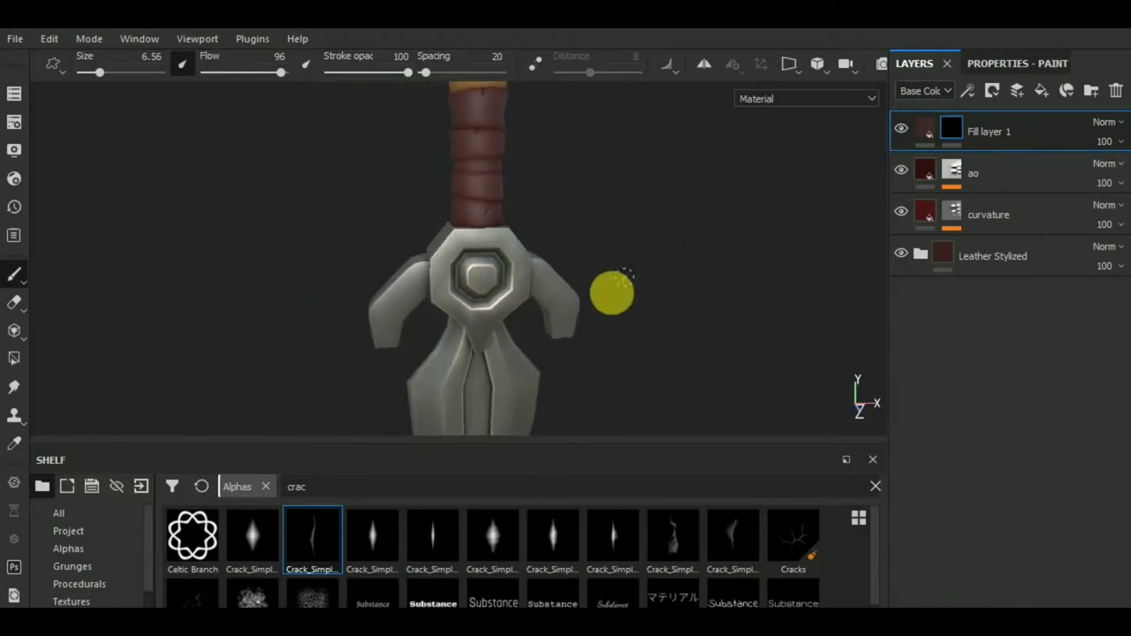
Rename Fill layer 1 to 'cracks'.
{"action": "double_click", "coordinate": [987, 131]}
{"action": "type", "text": "cracks"}
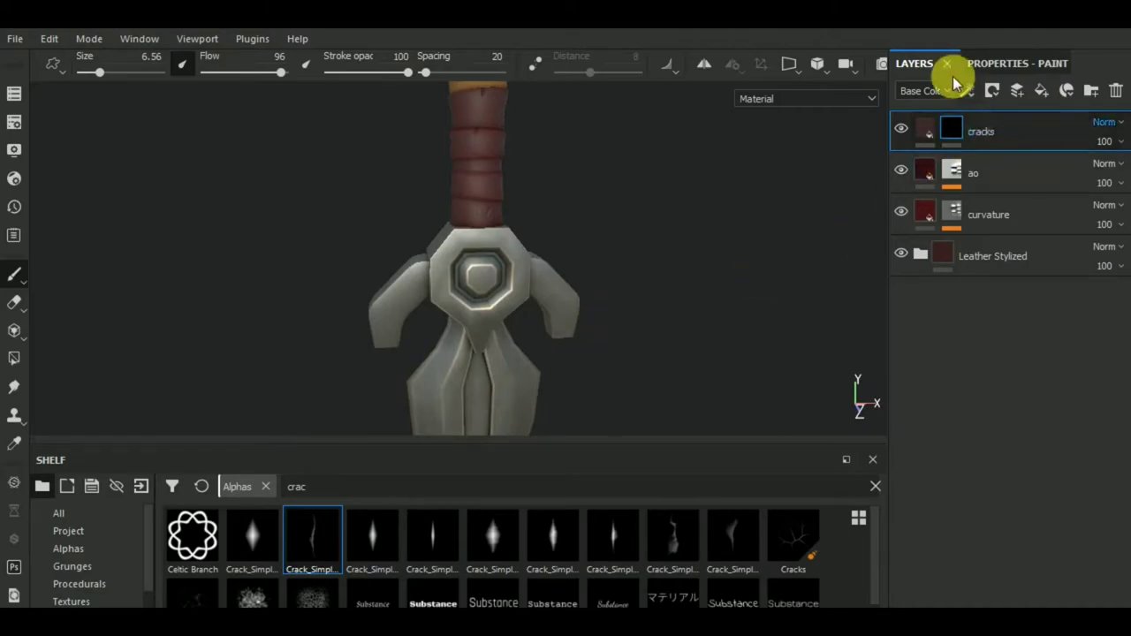
{"action": "key", "text": "Return"}
{"action": "middle_click_drag", "start_coordinate": [621, 204], "coordinate": [523, 259]}
{"action": "scroll", "coordinate": [514, 226], "scroll_direction": "up", "scroll_amount": 2}
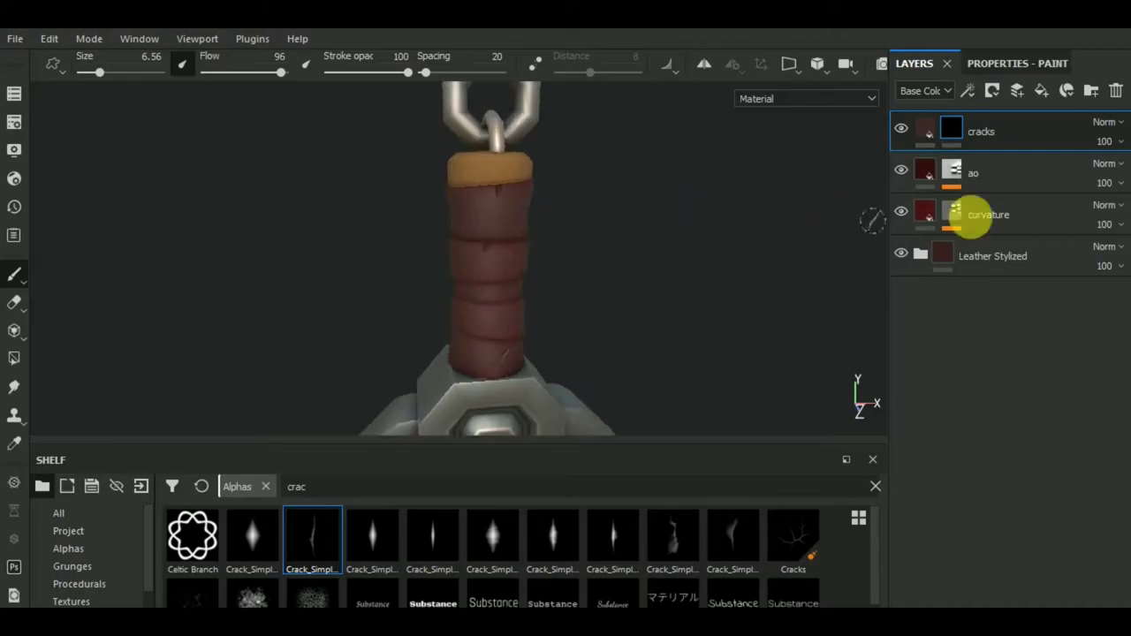
Set the cracks layer's base colour to a darker red.
{"action": "left_click", "coordinate": [928, 130]}
{"action": "left_click", "coordinate": [1005, 65]}
{"action": "left_click", "coordinate": [1005, 324]}
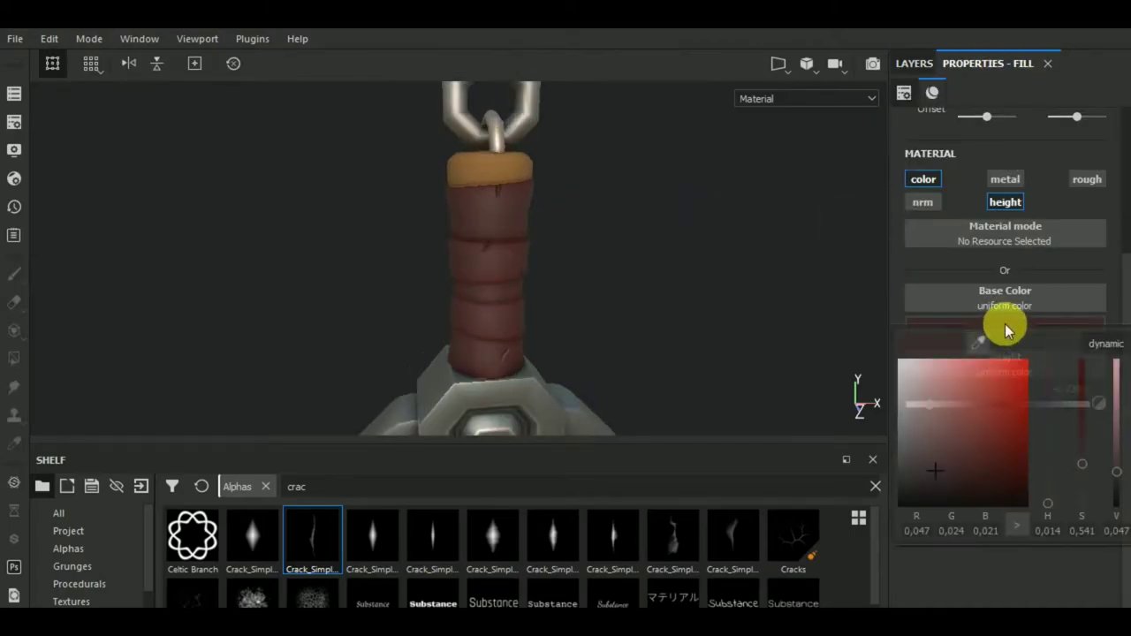
{"action": "left_click", "coordinate": [955, 400]}
{"action": "left_click", "coordinate": [944, 450]}
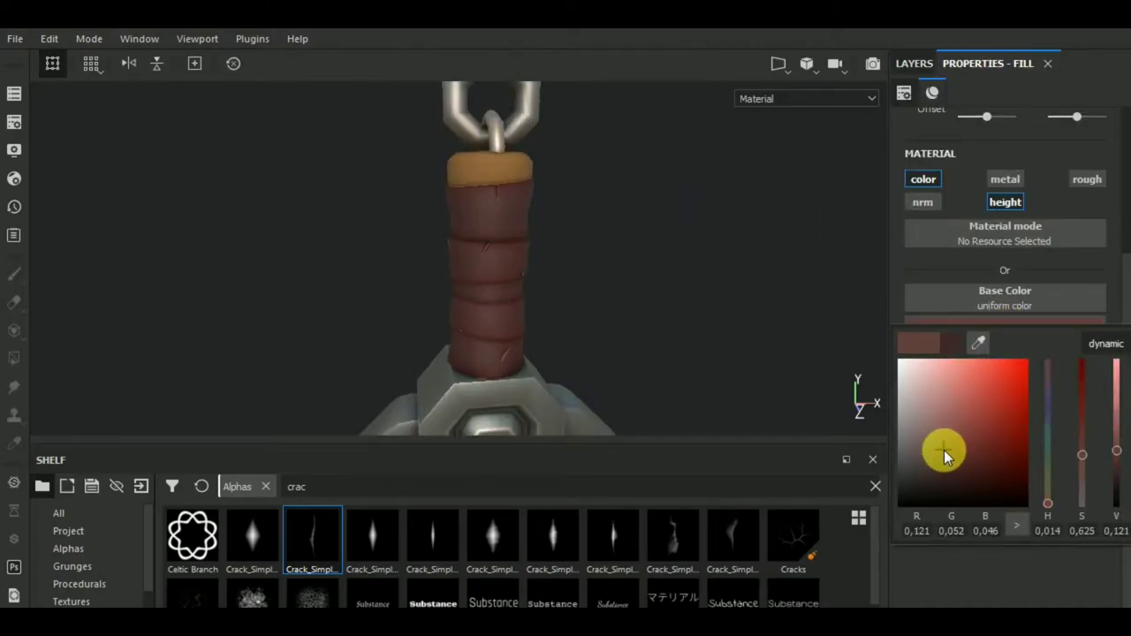
{"action": "left_click_drag", "start_coordinate": [944, 452], "coordinate": [953, 450]}
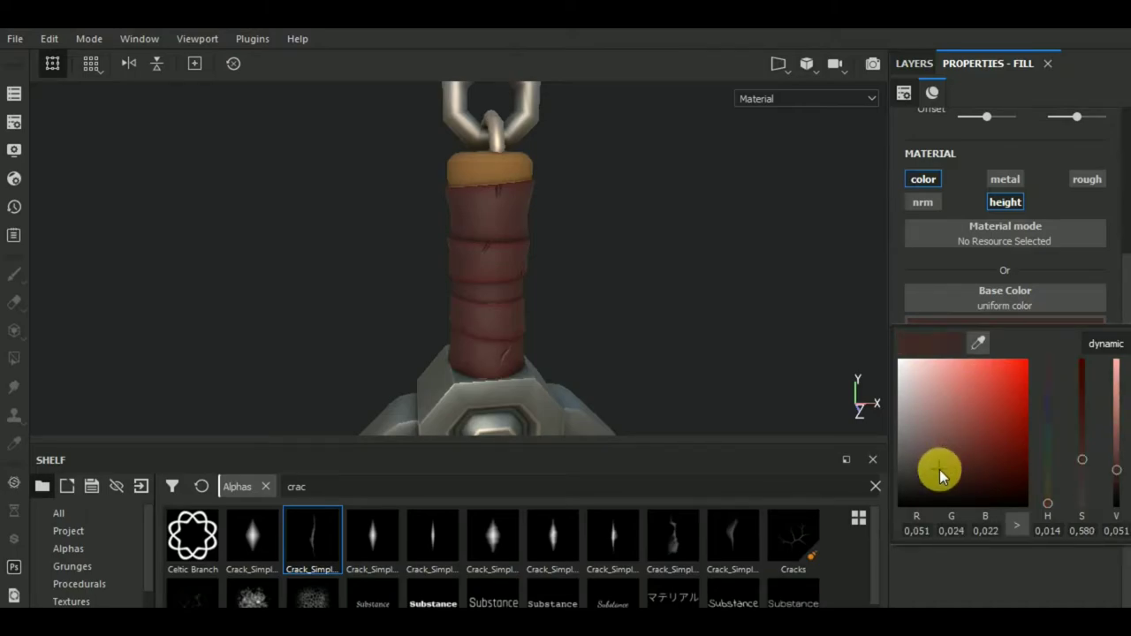
{"action": "left_click", "coordinate": [943, 478]}
{"action": "mouse_move", "coordinate": [696, 325]}
{"action": "left_mouse_down", "text": "alt"}
{"action": "mouse_move", "coordinate": [583, 285]}
{"action": "mouse_move", "coordinate": [610, 309]}
{"action": "left_mouse_up", "text": "alt"}
{"action": "left_click", "coordinate": [915, 64]}
Duplicate the cracks layer into cracks copy 1 and clear the copy's mask.
{"action": "right_click", "coordinate": [982, 131]}
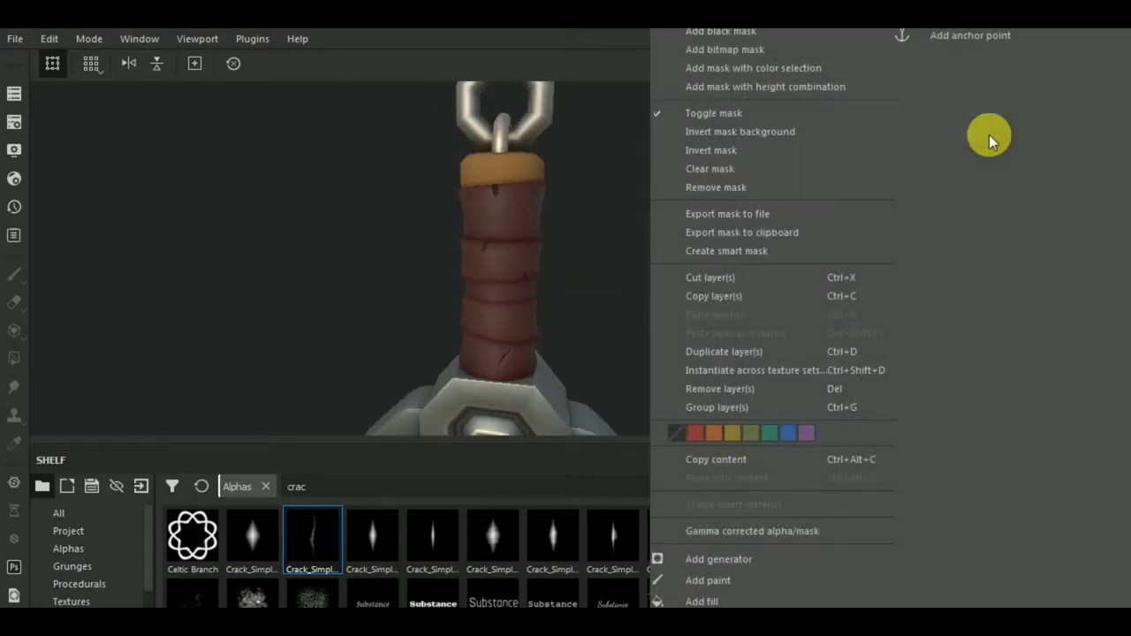
{"action": "left_click", "coordinate": [748, 351]}
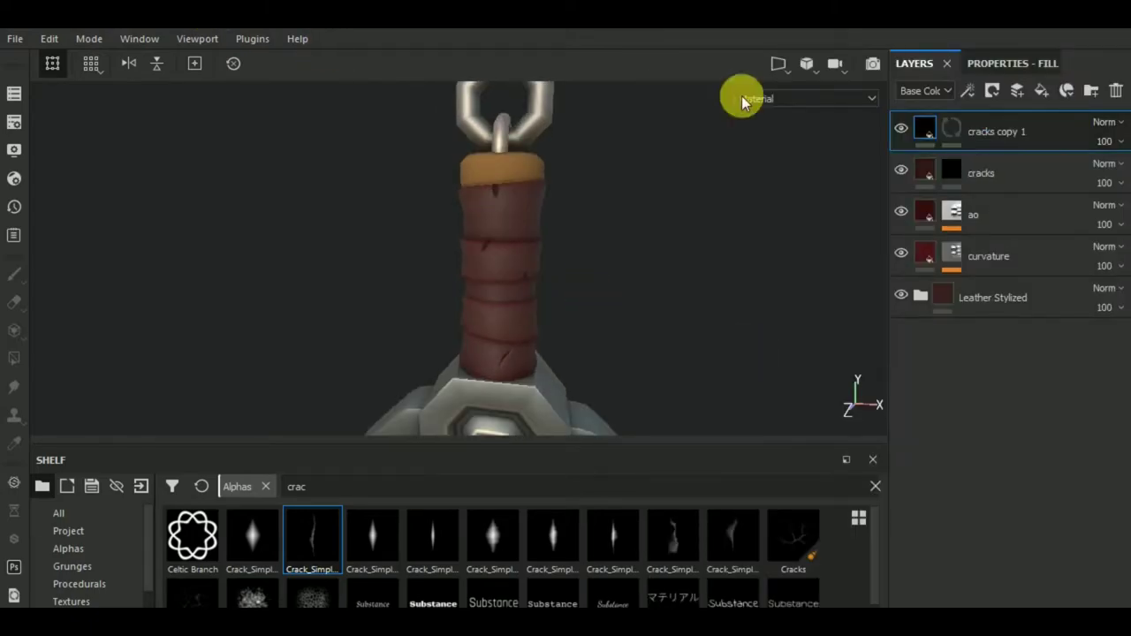
{"action": "right_click", "coordinate": [954, 128]}
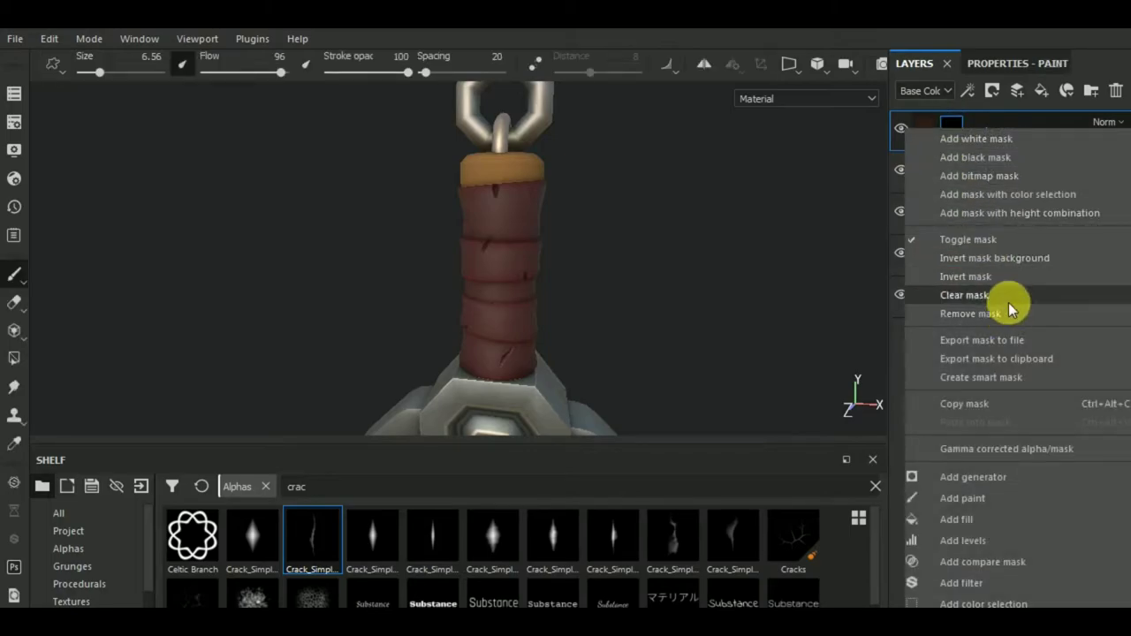
{"action": "left_click", "coordinate": [1008, 299]}
Turn off height on cracks copy 1 and give it a dark red base colour.
{"action": "left_click", "coordinate": [930, 131]}
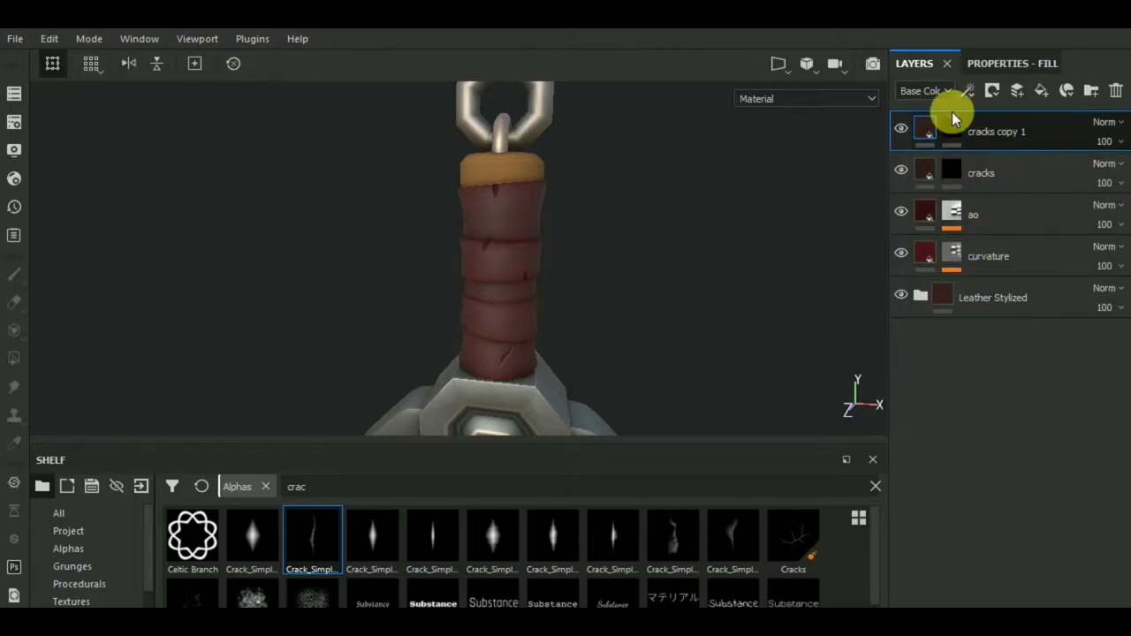
{"action": "left_click", "coordinate": [1001, 66]}
{"action": "left_click", "coordinate": [1008, 215]}
{"action": "left_click", "coordinate": [996, 323]}
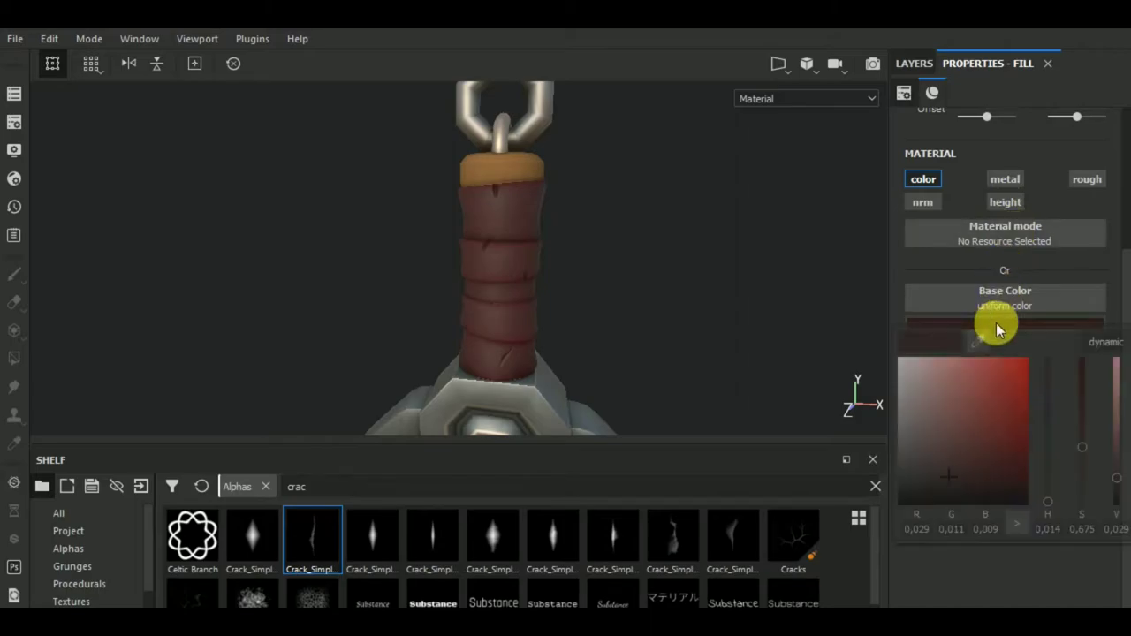
{"action": "scroll", "coordinate": [699, 309], "scroll_direction": "down", "scroll_amount": 1}
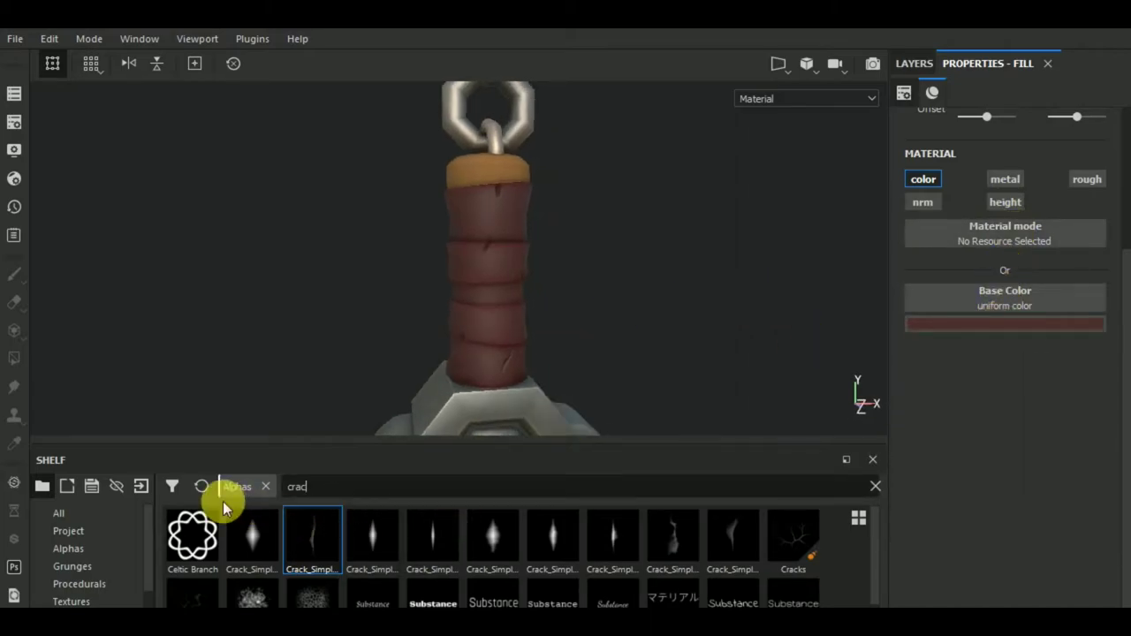
Search the shelf for 'shape' and pick the soft round Shape alpha.
{"action": "key", "text": "BackSpace"}
{"action": "key", "text": "BackSpace"}
{"action": "key", "text": "BackSpace"}
{"action": "key", "text": "BackSpace"}
{"action": "type", "text": "s"}
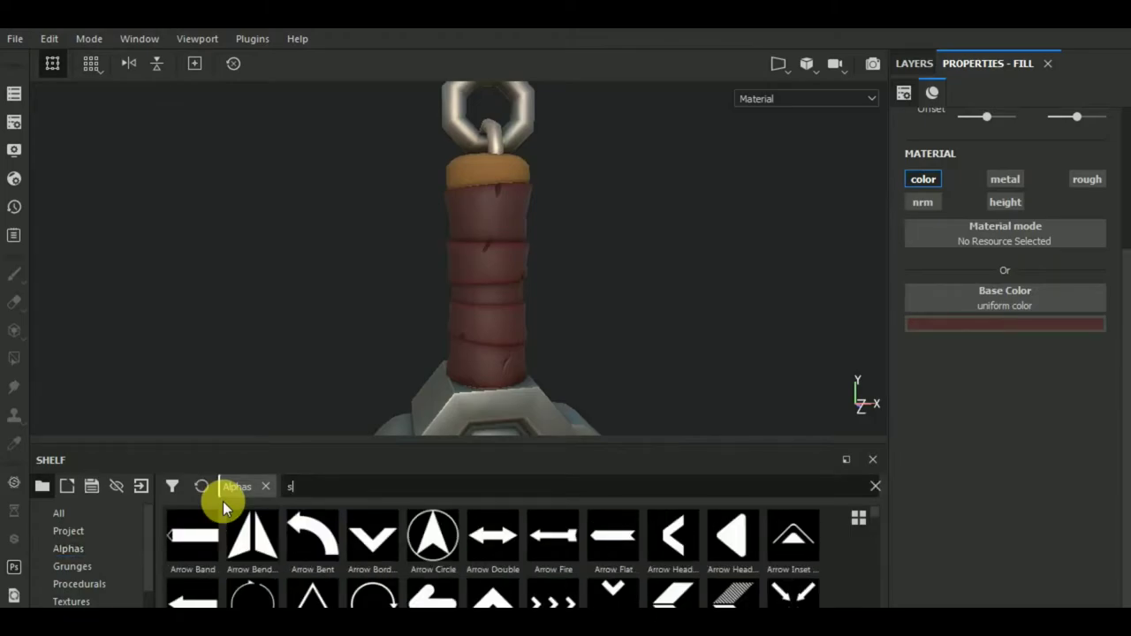
{"action": "type", "text": "hape"}
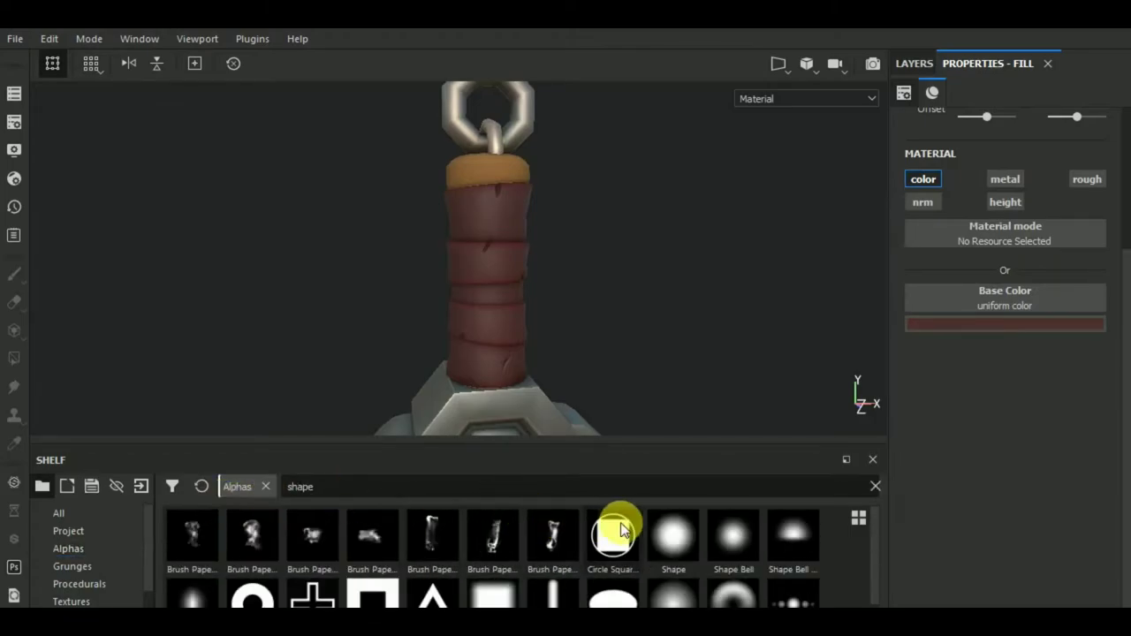
{"action": "left_click", "coordinate": [675, 535]}
{"action": "scroll", "coordinate": [1006, 278], "scroll_direction": "up", "scroll_amount": 3}
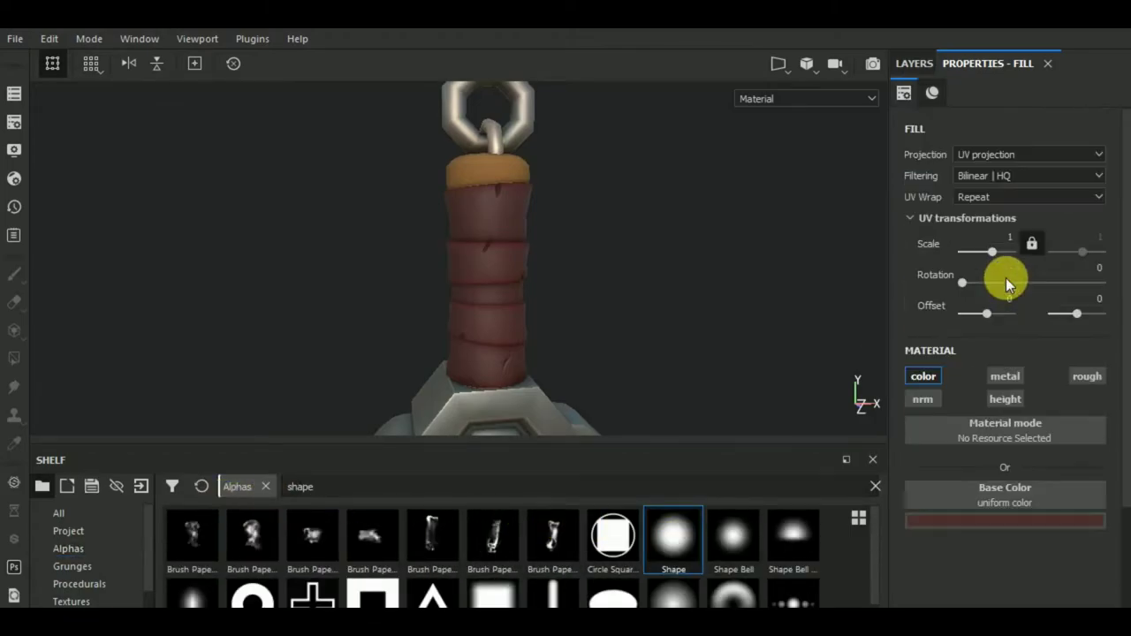
Select the copy's mask for painting and try lower brush flow and a smaller brush.
{"action": "left_click", "coordinate": [910, 63]}
{"action": "left_click", "coordinate": [924, 169]}
{"action": "left_click", "coordinate": [994, 64]}
{"action": "scroll", "coordinate": [972, 350], "scroll_direction": "down", "scroll_amount": 5}
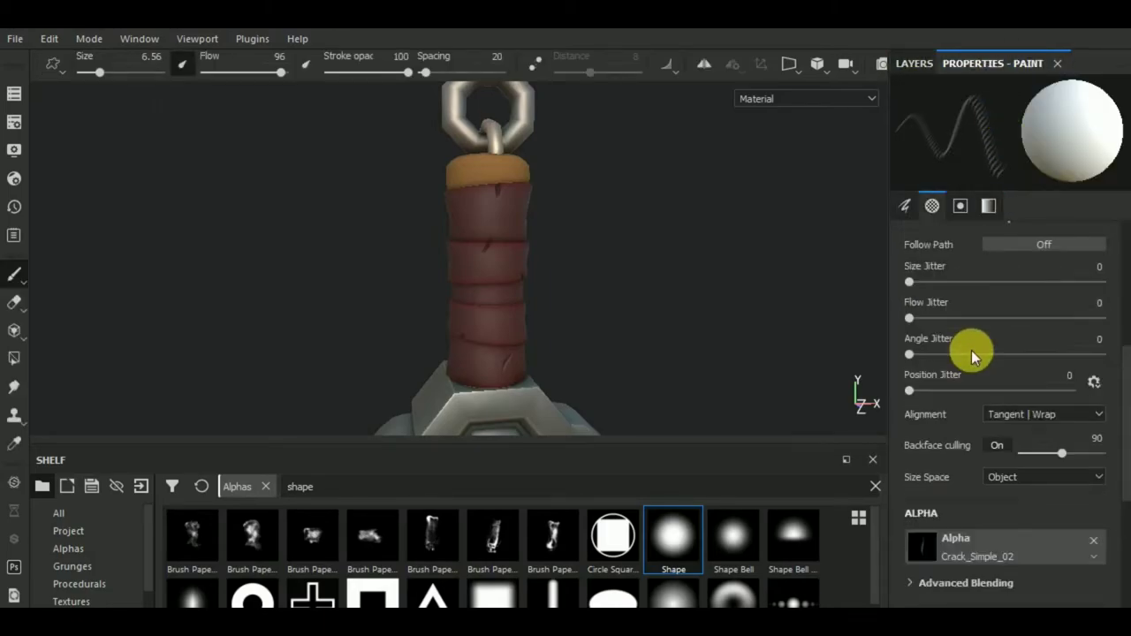
{"action": "scroll", "coordinate": [972, 350], "scroll_direction": "up", "scroll_amount": 5}
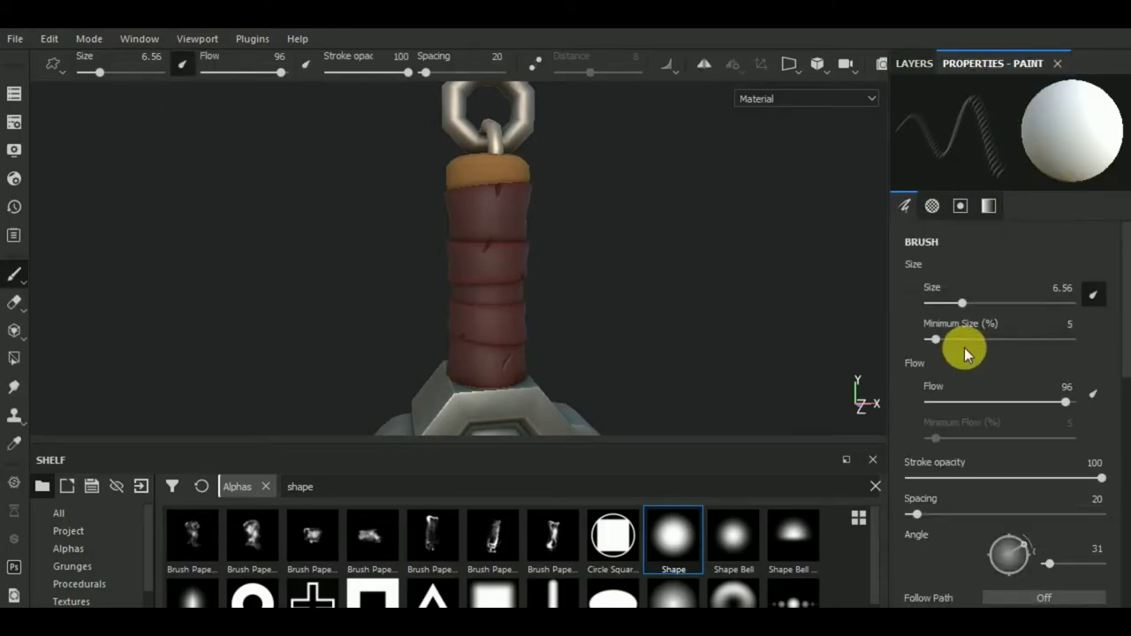
{"action": "left_click", "coordinate": [936, 402]}
{"action": "left_click_drag", "start_coordinate": [492, 253], "coordinate": [492, 182], "text": "alt"}
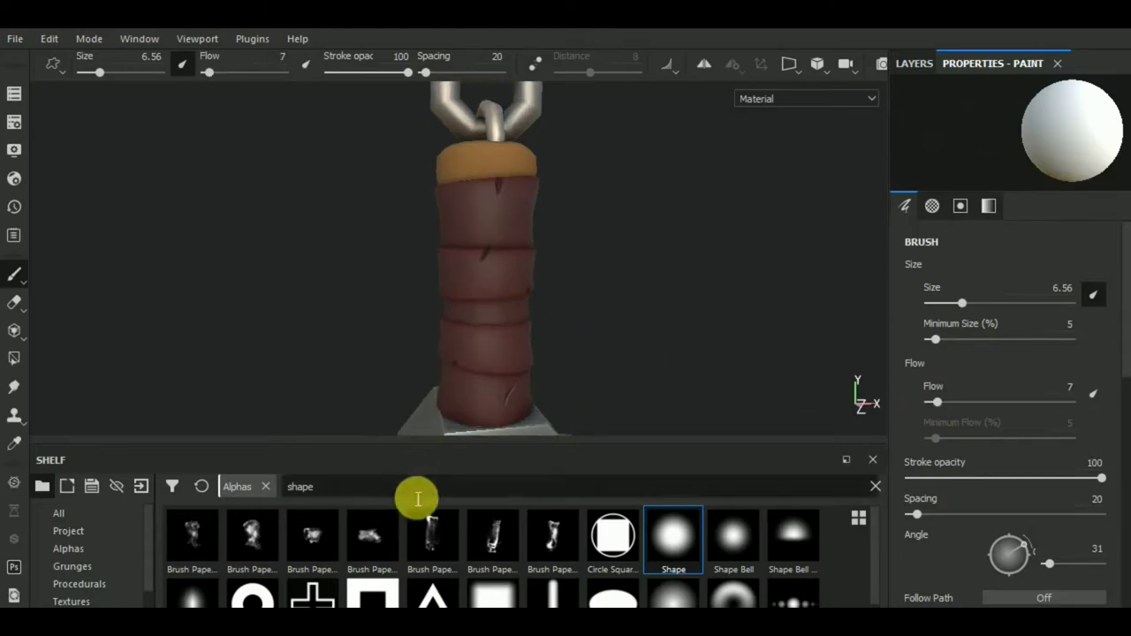
{"action": "left_click", "coordinate": [676, 536]}
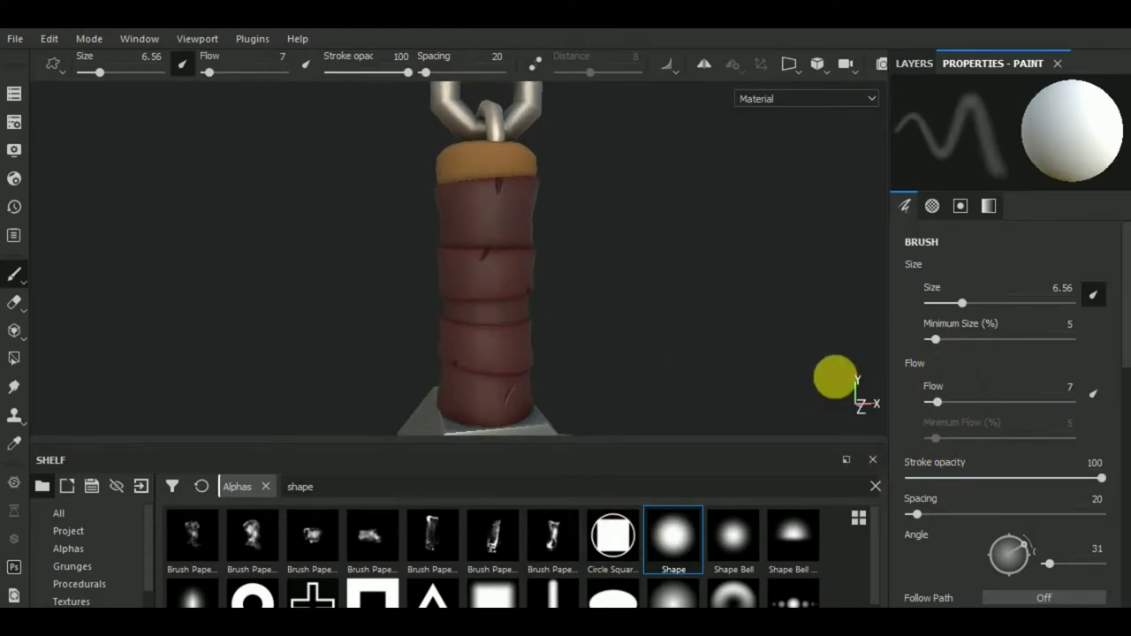
{"action": "scroll", "coordinate": [483, 192], "scroll_direction": "up", "scroll_amount": 2}
{"action": "scroll", "coordinate": [483, 192], "scroll_direction": "up", "scroll_amount": 1}
{"action": "key", "text": "bracketleft"}
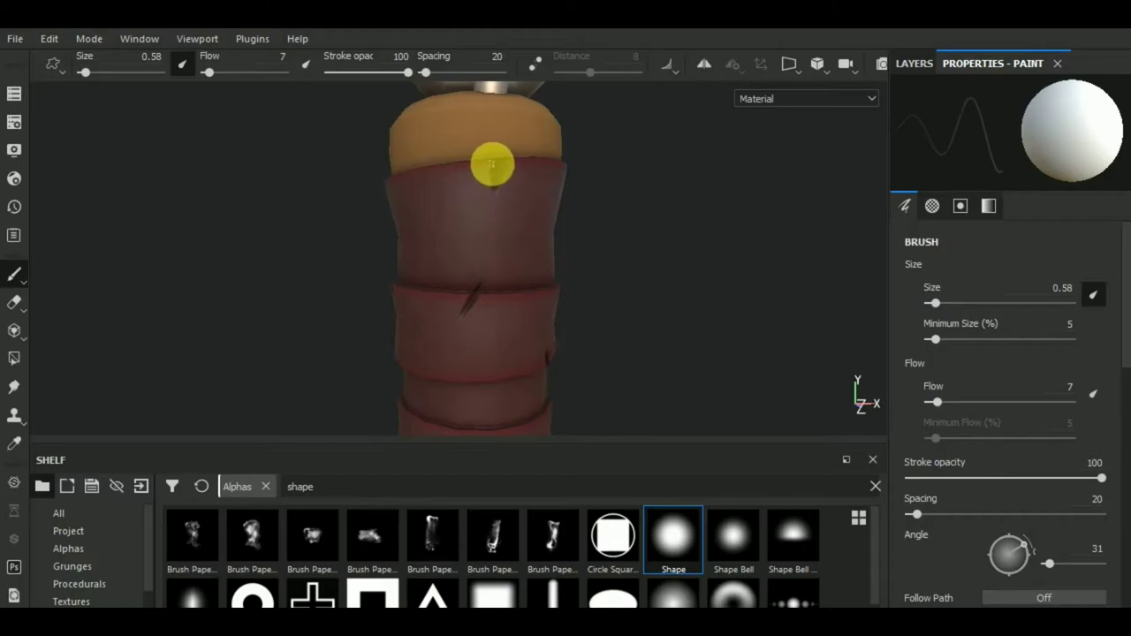
{"action": "left_click", "coordinate": [944, 403]}
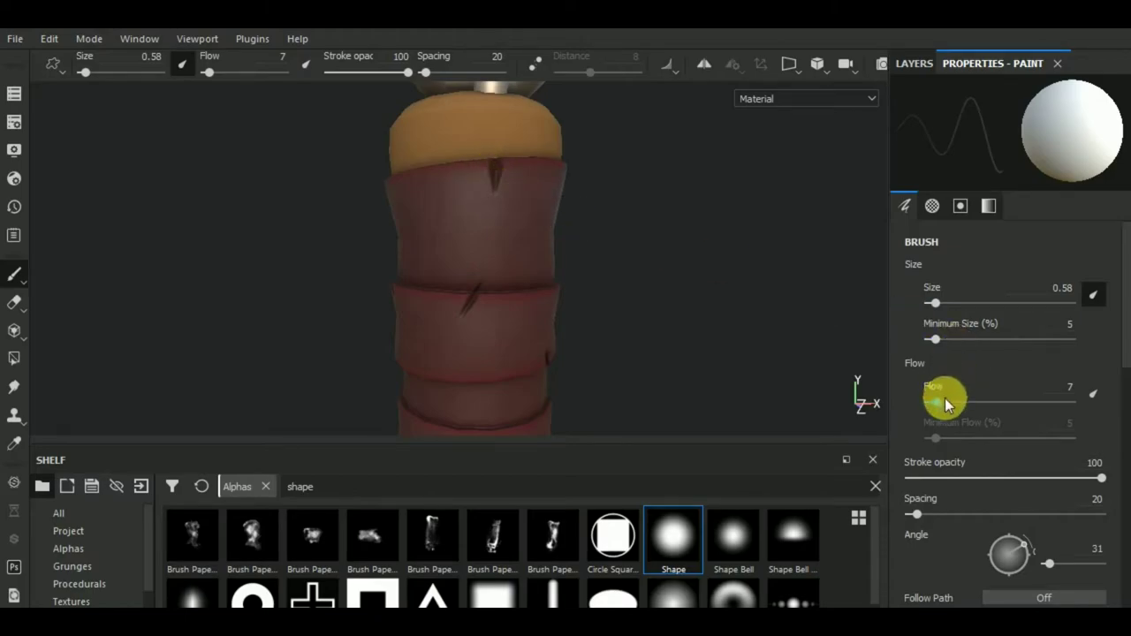
{"action": "scroll", "coordinate": [450, 151], "scroll_direction": "up", "scroll_amount": 1}
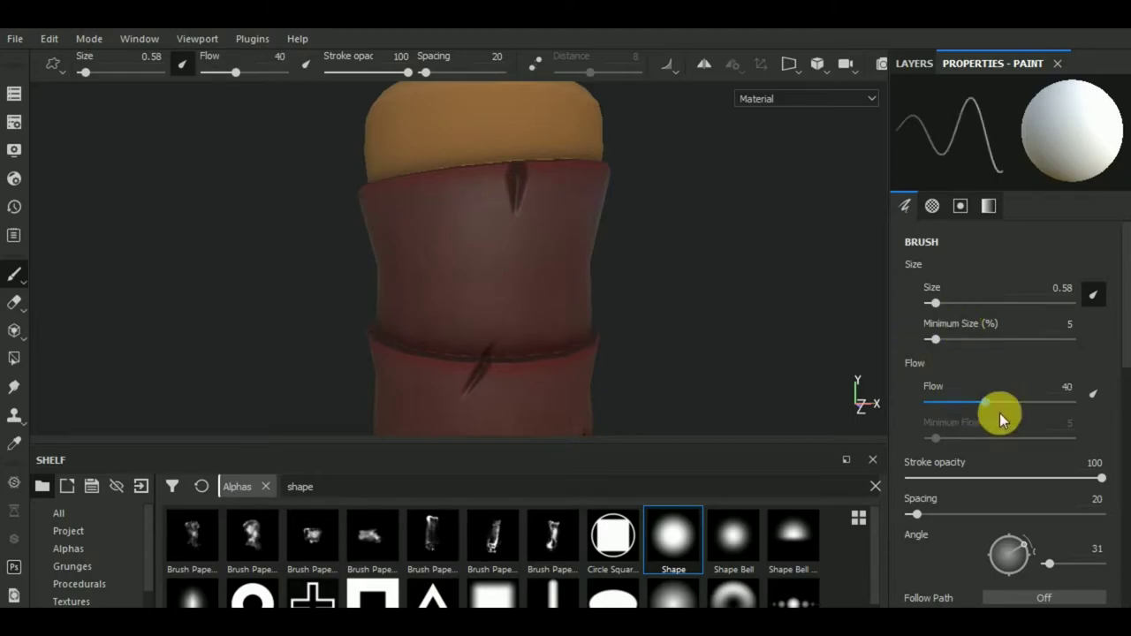
{"action": "scroll", "coordinate": [1008, 441], "scroll_direction": "down", "scroll_amount": 5}
{"action": "scroll", "coordinate": [998, 425], "scroll_direction": "up", "scroll_amount": 3}
Adjust the dark red base colour of cracks copy 1.
{"action": "left_click", "coordinate": [914, 64]}
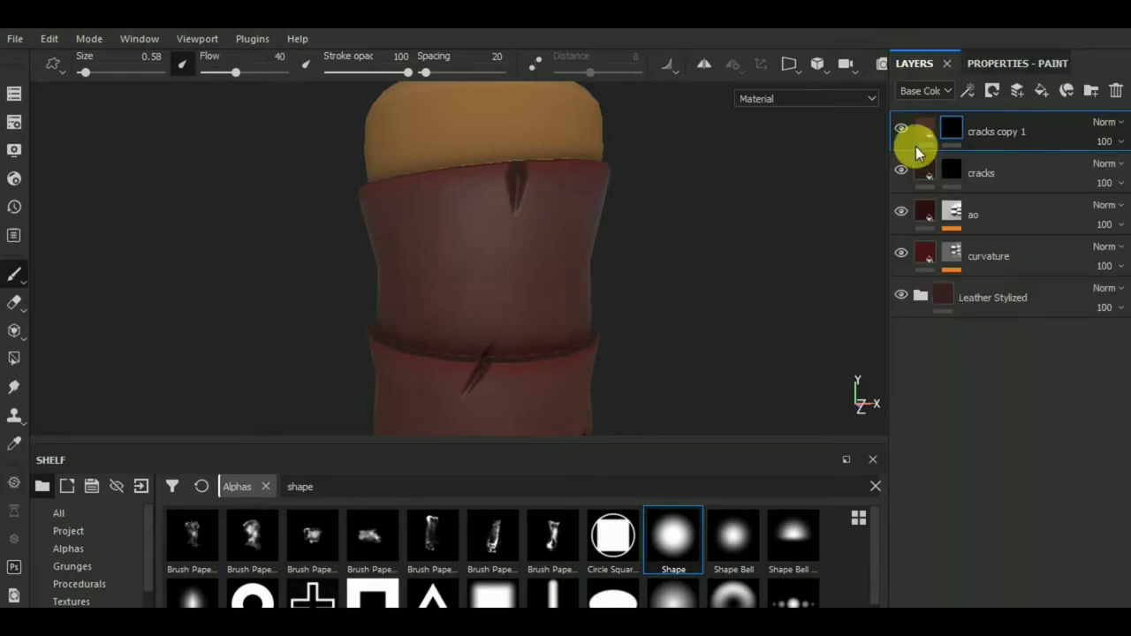
{"action": "left_click", "coordinate": [923, 133]}
{"action": "left_click", "coordinate": [1016, 64]}
{"action": "left_click", "coordinate": [1006, 519]}
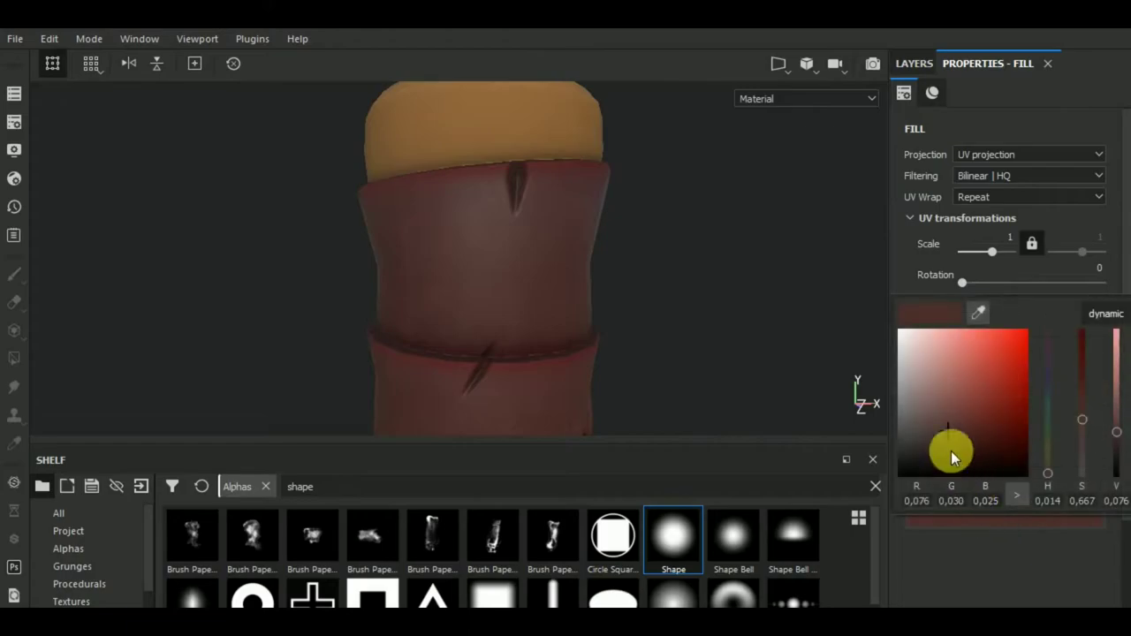
{"action": "left_click", "coordinate": [917, 63]}
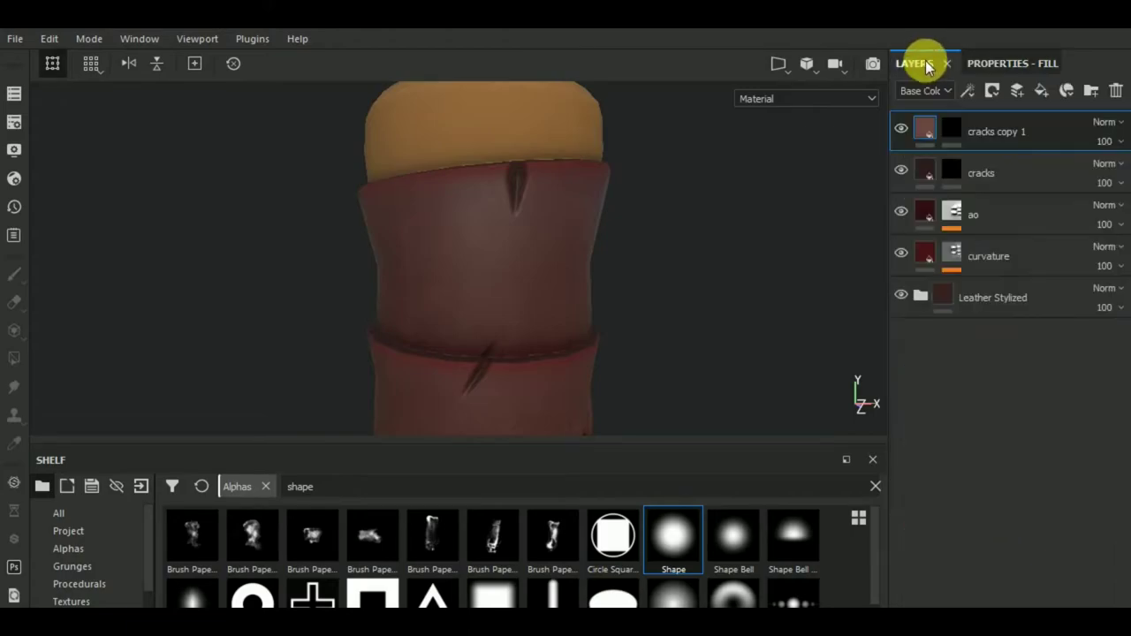
{"action": "left_click", "coordinate": [942, 129]}
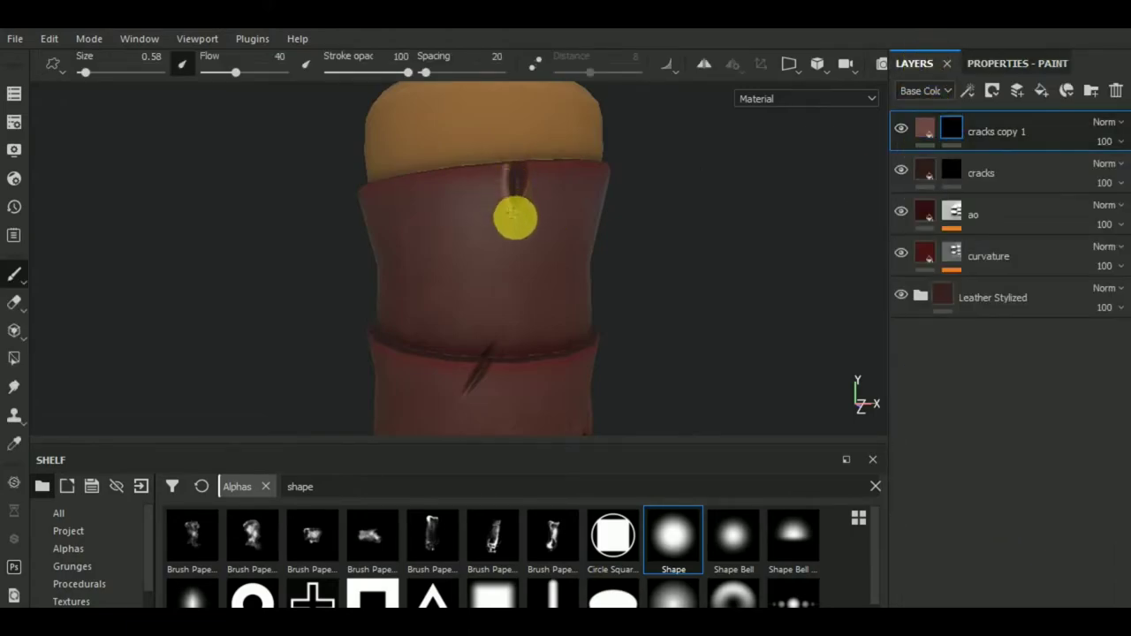
Set the brush flow to 15 for painting on the copy's mask.
{"action": "left_click", "coordinate": [1016, 64]}
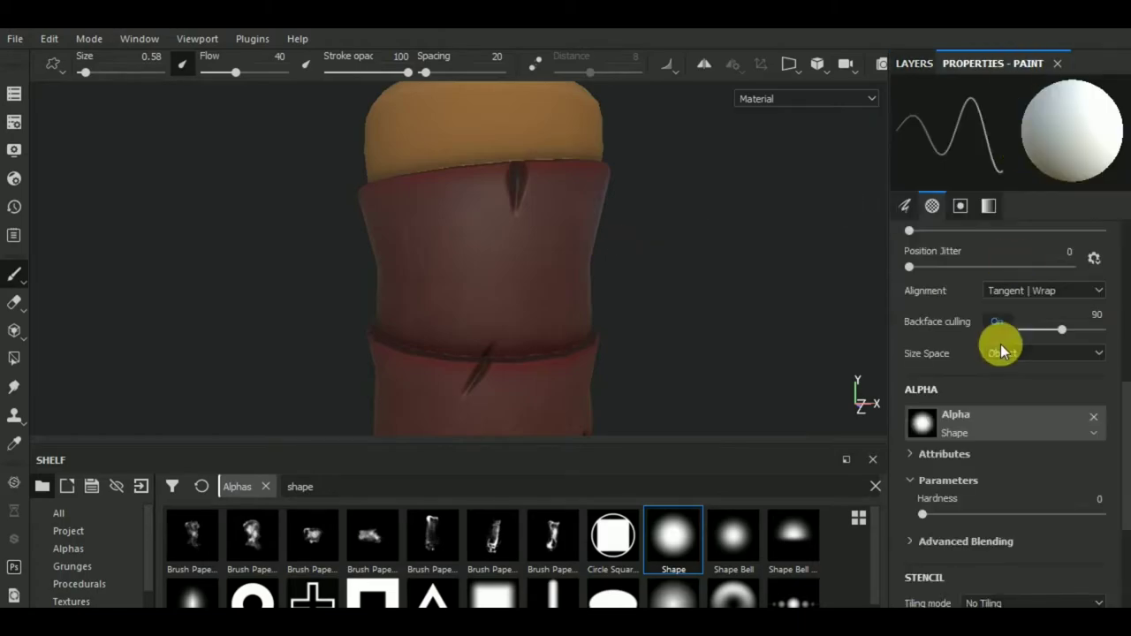
{"action": "scroll", "coordinate": [1001, 351], "scroll_direction": "up", "scroll_amount": 5}
{"action": "left_click_drag", "start_coordinate": [985, 279], "coordinate": [949, 278]}
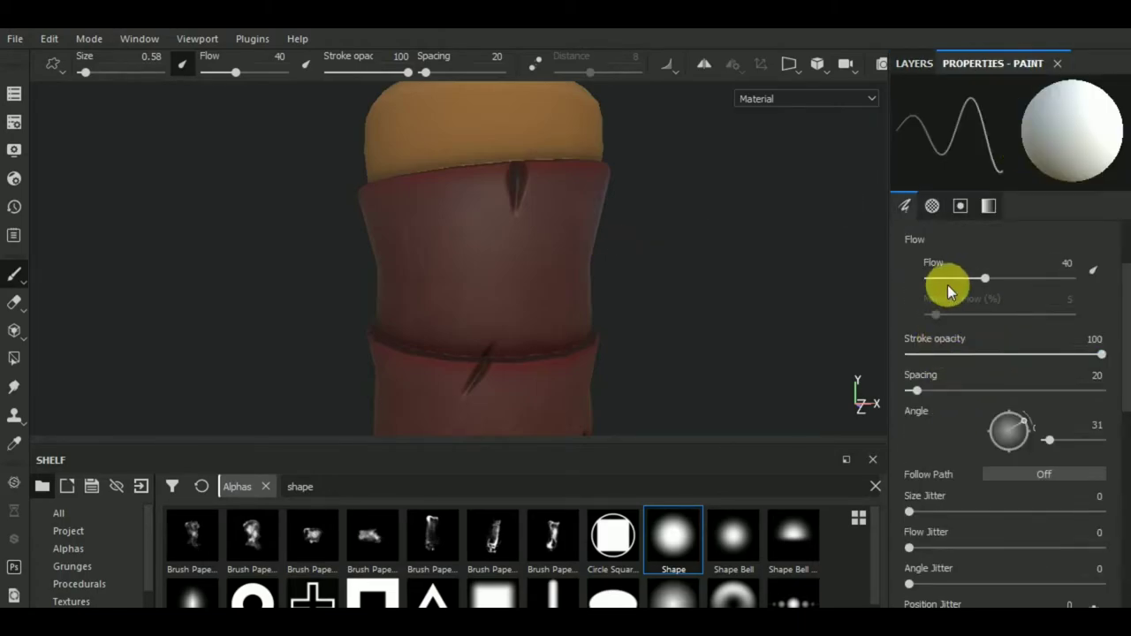
{"action": "scroll", "coordinate": [570, 207], "scroll_direction": "up", "scroll_amount": 3}
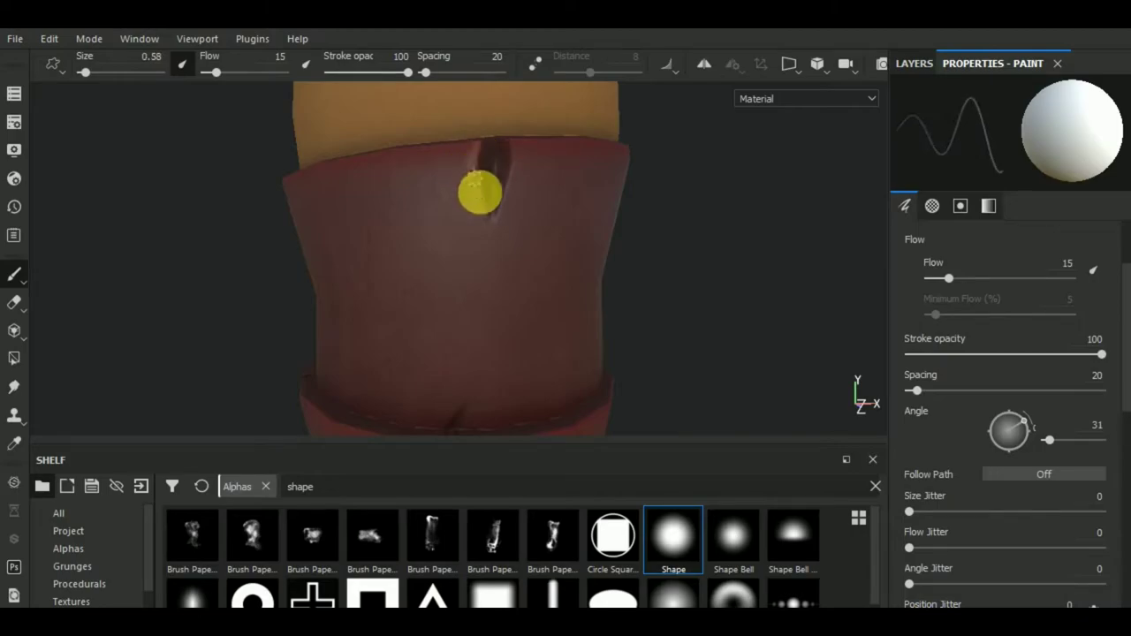
Paint thin crack lines down the wrap fold and along a band edge.
{"action": "left_click_drag", "start_coordinate": [479, 193], "coordinate": [495, 228]}
{"action": "scroll", "coordinate": [491, 224], "scroll_direction": "down", "scroll_amount": 3}
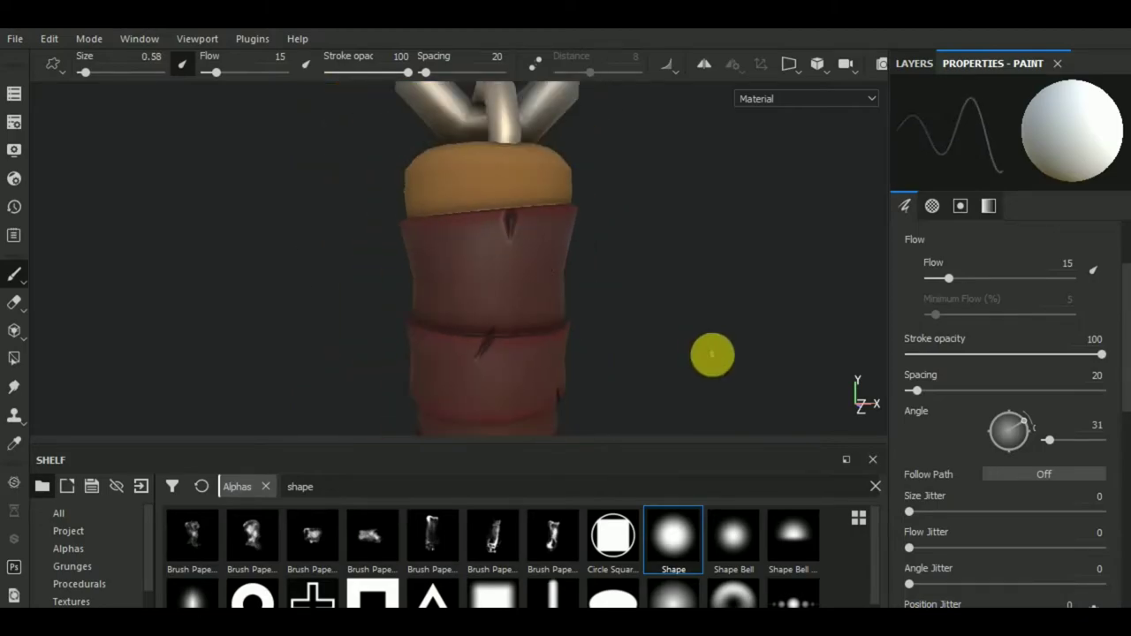
{"action": "scroll", "coordinate": [467, 214], "scroll_direction": "up", "scroll_amount": 4}
{"action": "scroll", "coordinate": [464, 184], "scroll_direction": "up", "scroll_amount": 1}
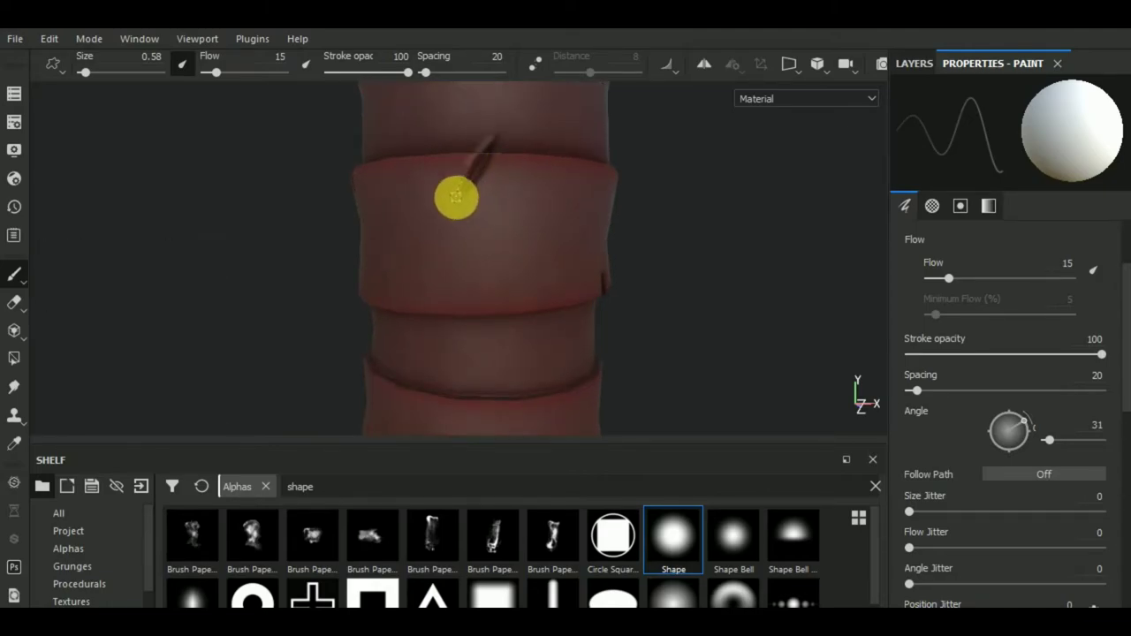
{"action": "scroll", "coordinate": [512, 250], "scroll_direction": "down", "scroll_amount": 3}
{"action": "scroll", "coordinate": [578, 270], "scroll_direction": "down", "scroll_amount": 2}
{"action": "mouse_move", "coordinate": [613, 245]}
{"action": "left_mouse_down", "text": "alt"}
{"action": "mouse_move", "coordinate": [442, 277]}
{"action": "mouse_move", "coordinate": [545, 171]}
{"action": "left_mouse_up", "text": "alt"}
{"action": "scroll", "coordinate": [539, 181], "scroll_direction": "up", "scroll_amount": 3}
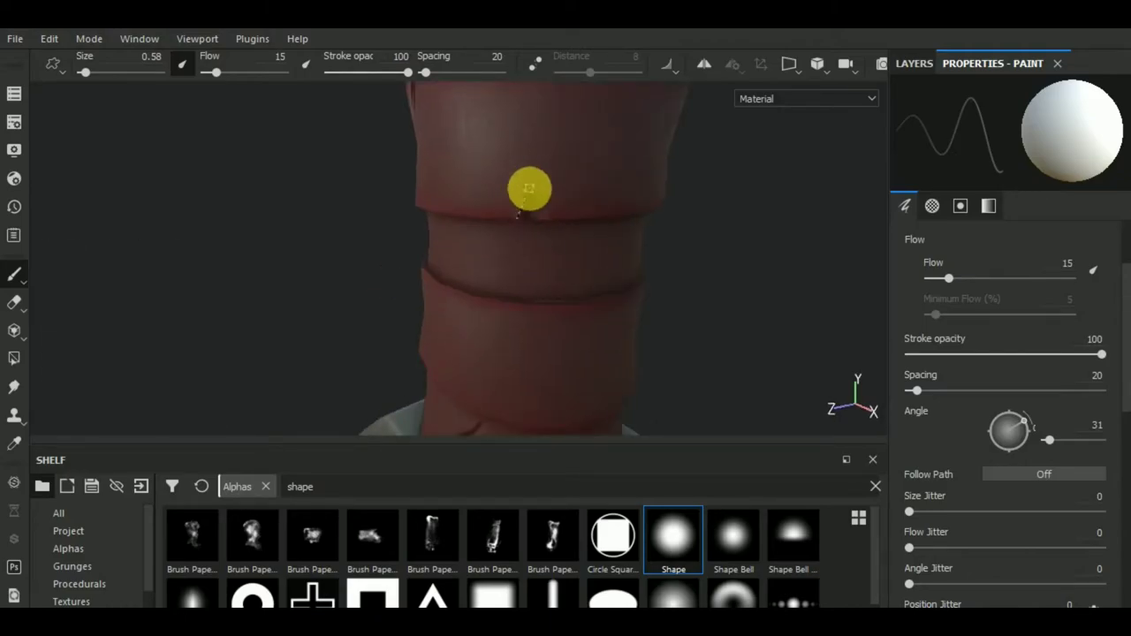
{"action": "left_click", "coordinate": [528, 188]}
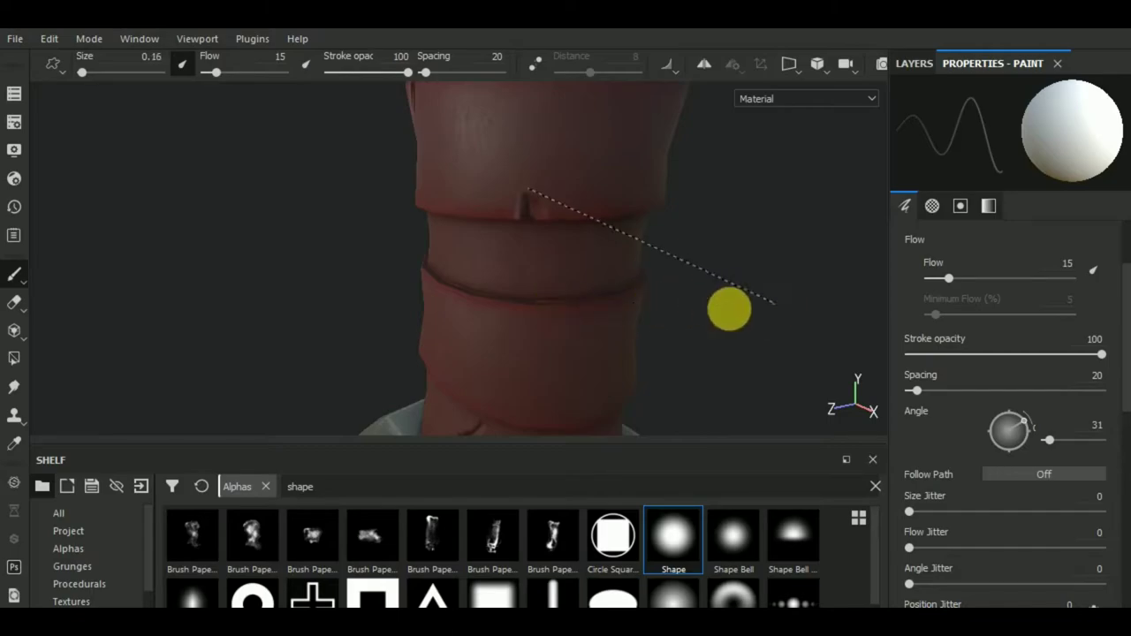
Orbit toward the handle's orange top cap and set brush size to about 0.96.
{"action": "mouse_move", "coordinate": [729, 309]}
{"action": "left_mouse_down", "text": "alt"}
{"action": "mouse_move", "coordinate": [507, 306]}
{"action": "mouse_move", "coordinate": [575, 291]}
{"action": "mouse_move", "coordinate": [684, 232]}
{"action": "mouse_move", "coordinate": [740, 218]}
{"action": "mouse_move", "coordinate": [728, 194]}
{"action": "mouse_move", "coordinate": [729, 295]}
{"action": "left_mouse_up", "text": "alt"}
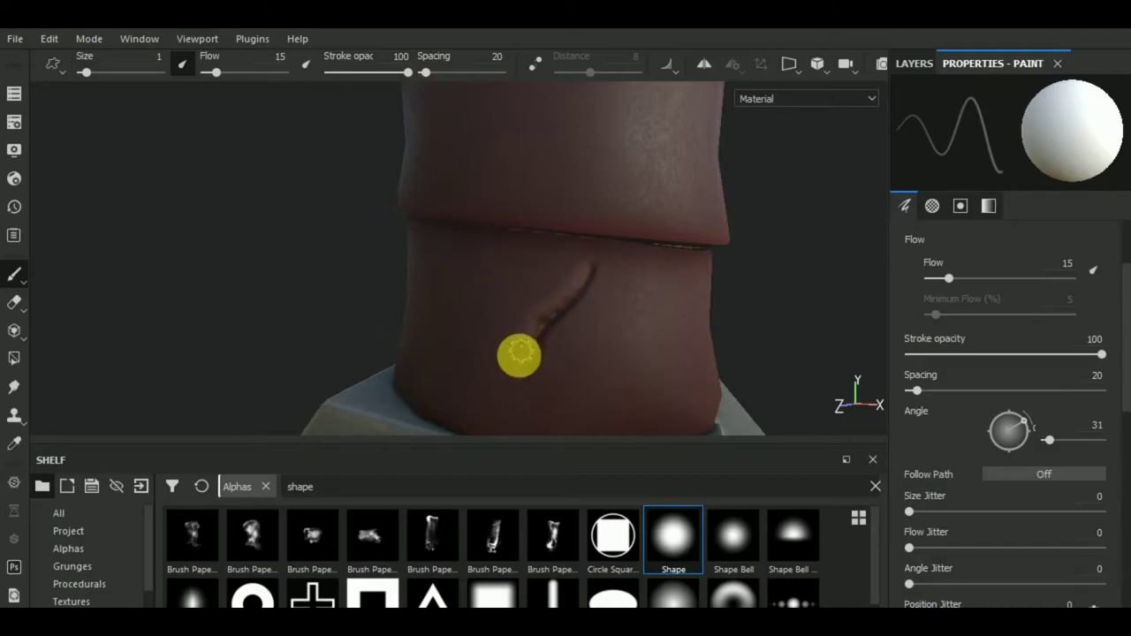
{"action": "scroll", "coordinate": [465, 280], "scroll_direction": "down", "scroll_amount": 3}
{"action": "scroll", "coordinate": [747, 257], "scroll_direction": "down", "scroll_amount": 2}
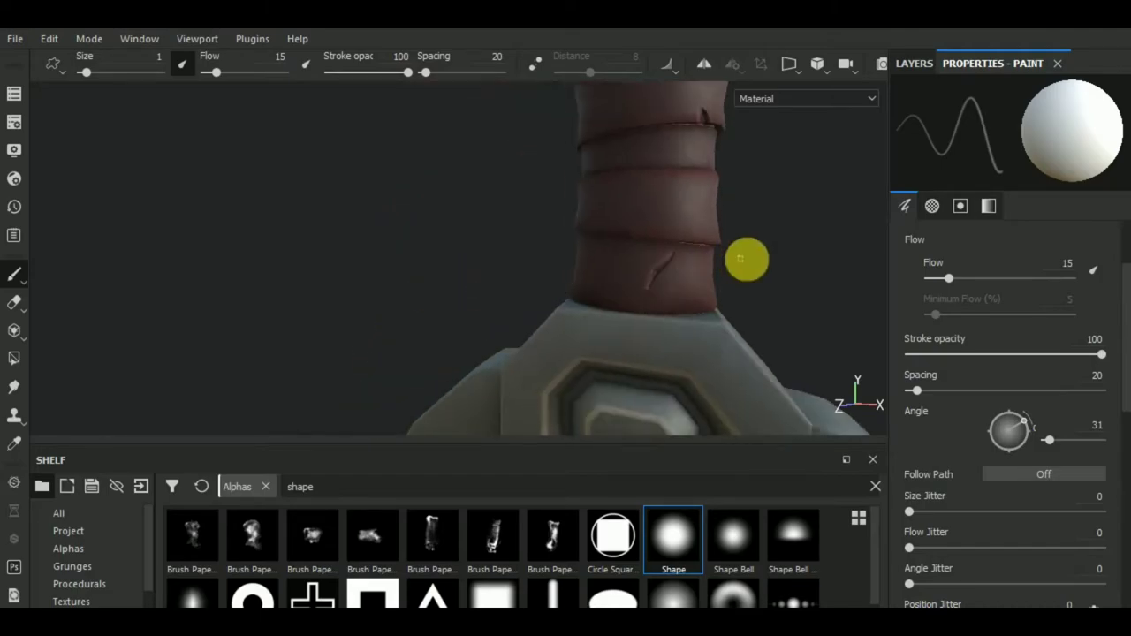
{"action": "scroll", "coordinate": [552, 372], "scroll_direction": "down", "scroll_amount": 2}
{"action": "mouse_move", "coordinate": [552, 372]}
{"action": "left_mouse_down", "text": "alt"}
{"action": "mouse_move", "coordinate": [495, 348]}
{"action": "mouse_move", "coordinate": [345, 333]}
{"action": "mouse_move", "coordinate": [541, 353]}
{"action": "mouse_move", "coordinate": [550, 298]}
{"action": "mouse_move", "coordinate": [515, 322]}
{"action": "mouse_move", "coordinate": [429, 329]}
{"action": "left_mouse_up", "text": "alt"}
{"action": "mouse_move", "coordinate": [429, 329]}
{"action": "right_mouse_down", "text": "alt"}
{"action": "mouse_move", "coordinate": [477, 301]}
{"action": "mouse_move", "coordinate": [487, 277]}
{"action": "right_mouse_up", "text": "alt"}
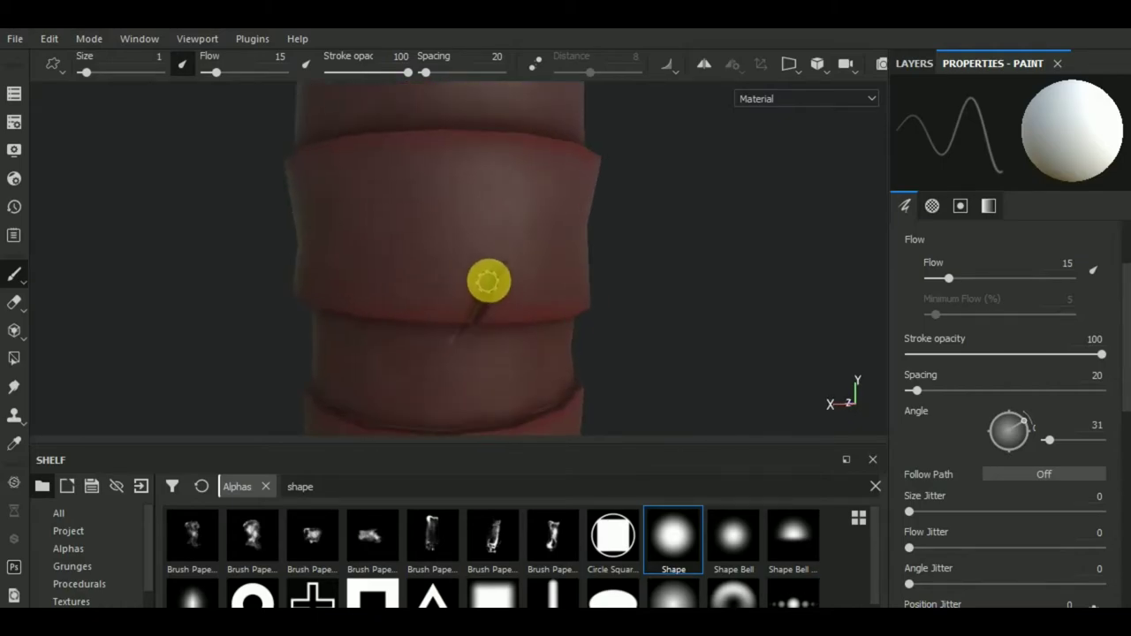
{"action": "scroll", "coordinate": [990, 294], "scroll_direction": "up", "scroll_amount": 2}
{"action": "left_click_drag", "start_coordinate": [942, 301], "coordinate": [938, 301]}
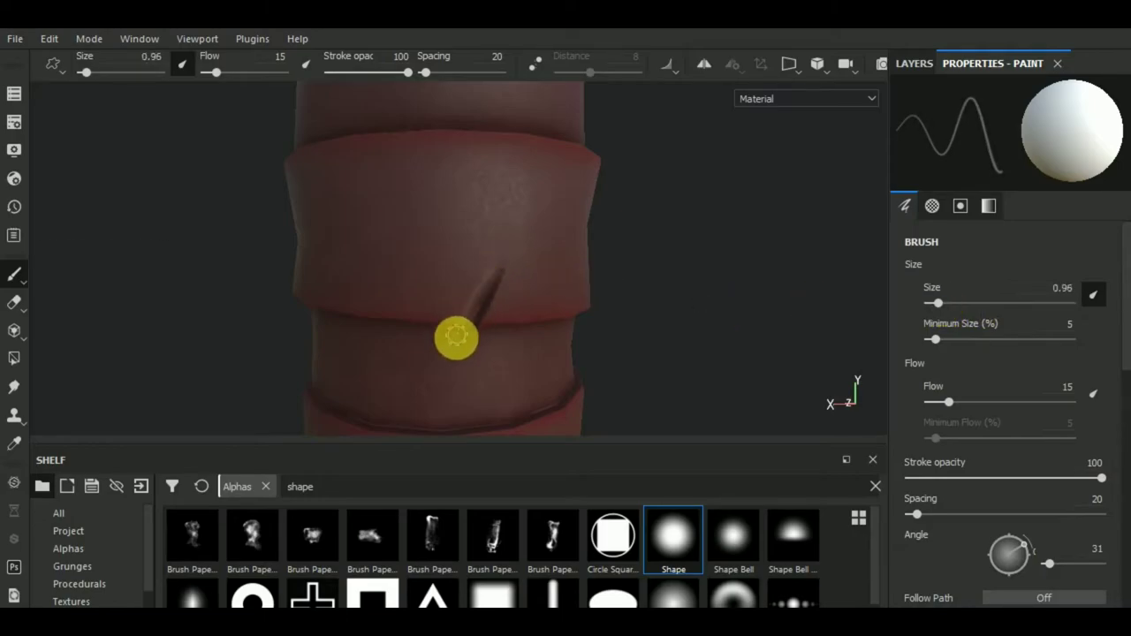
Add short crack notches along the wrap's band seams.
{"action": "right_click_drag", "start_coordinate": [450, 345], "coordinate": [730, 321], "text": "alt"}
{"action": "left_click_drag", "start_coordinate": [730, 321], "coordinate": [684, 185], "text": "alt"}
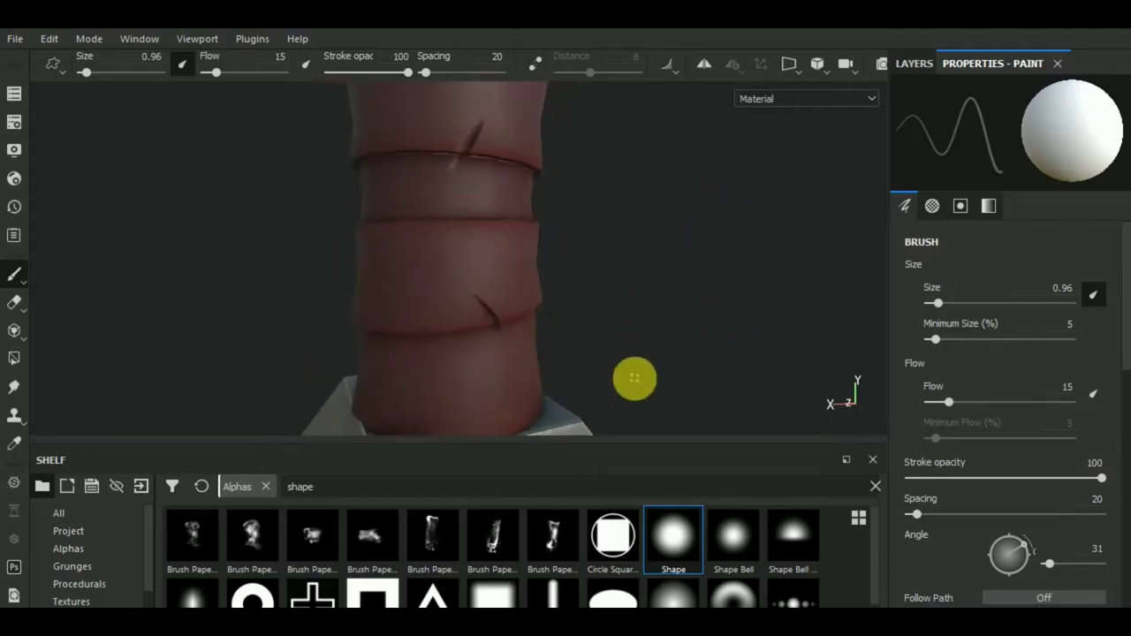
{"action": "mouse_move", "coordinate": [631, 379]}
{"action": "left_mouse_down", "text": "alt"}
{"action": "mouse_move", "coordinate": [491, 351]}
{"action": "mouse_move", "coordinate": [475, 307]}
{"action": "left_mouse_up", "text": "alt"}
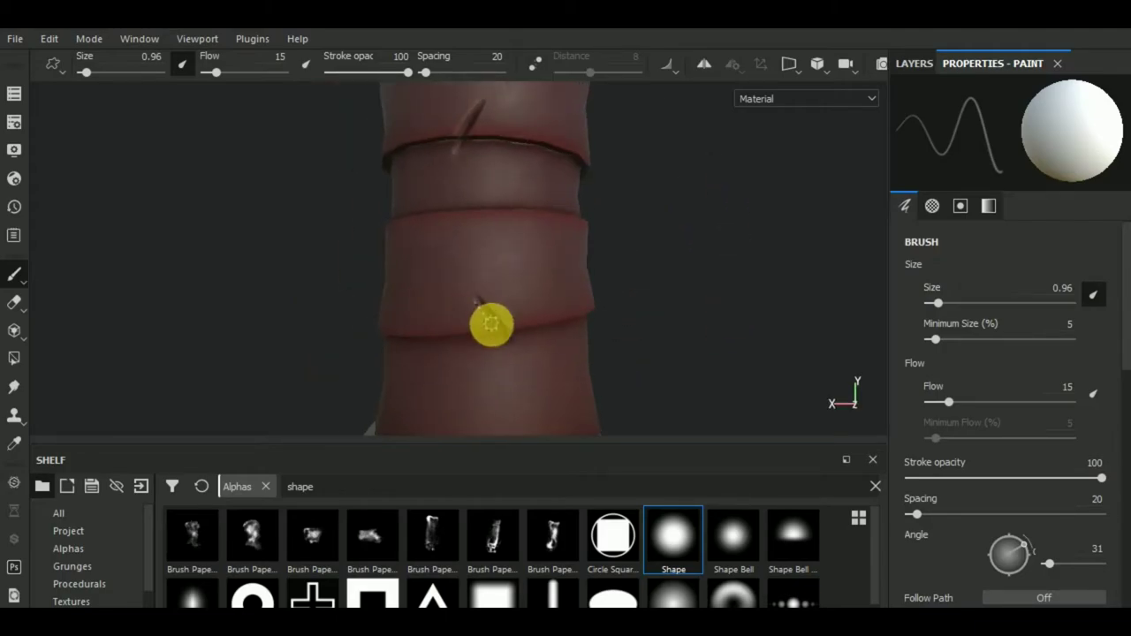
{"action": "mouse_move", "coordinate": [512, 347]}
{"action": "right_mouse_down", "text": "alt"}
{"action": "mouse_move", "coordinate": [589, 371]}
{"action": "mouse_move", "coordinate": [649, 230]}
{"action": "right_mouse_up", "text": "alt"}
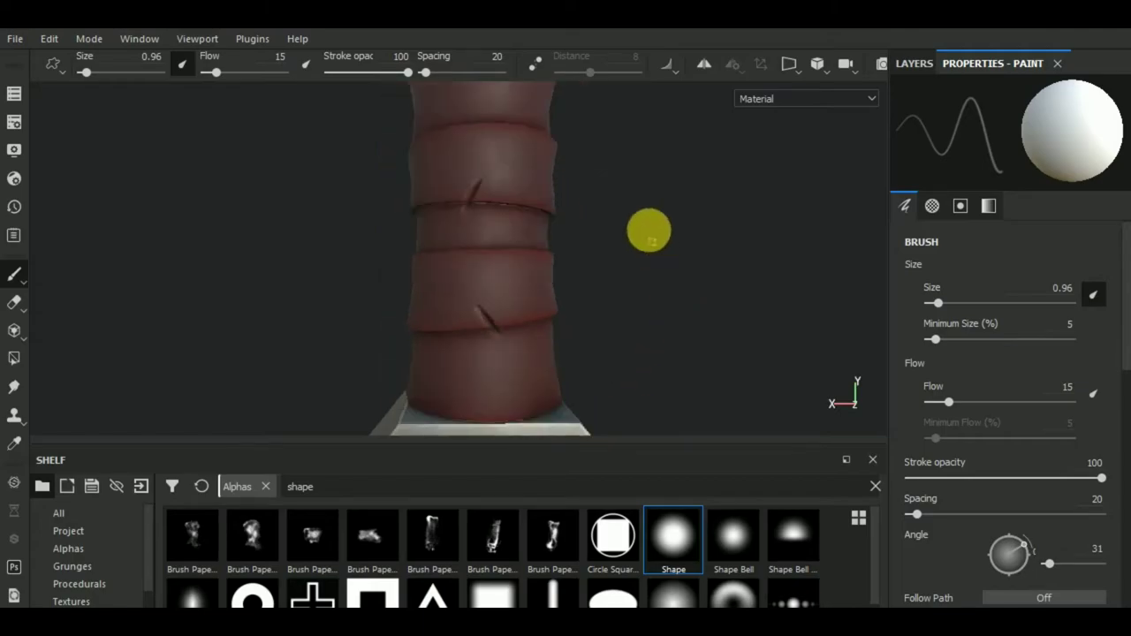
{"action": "middle_click_drag", "start_coordinate": [649, 229], "coordinate": [633, 377], "text": "alt"}
{"action": "mouse_move", "coordinate": [634, 376]}
{"action": "right_mouse_down", "text": "alt"}
{"action": "mouse_move", "coordinate": [527, 340]}
{"action": "mouse_move", "coordinate": [458, 286]}
{"action": "right_mouse_up", "text": "alt"}
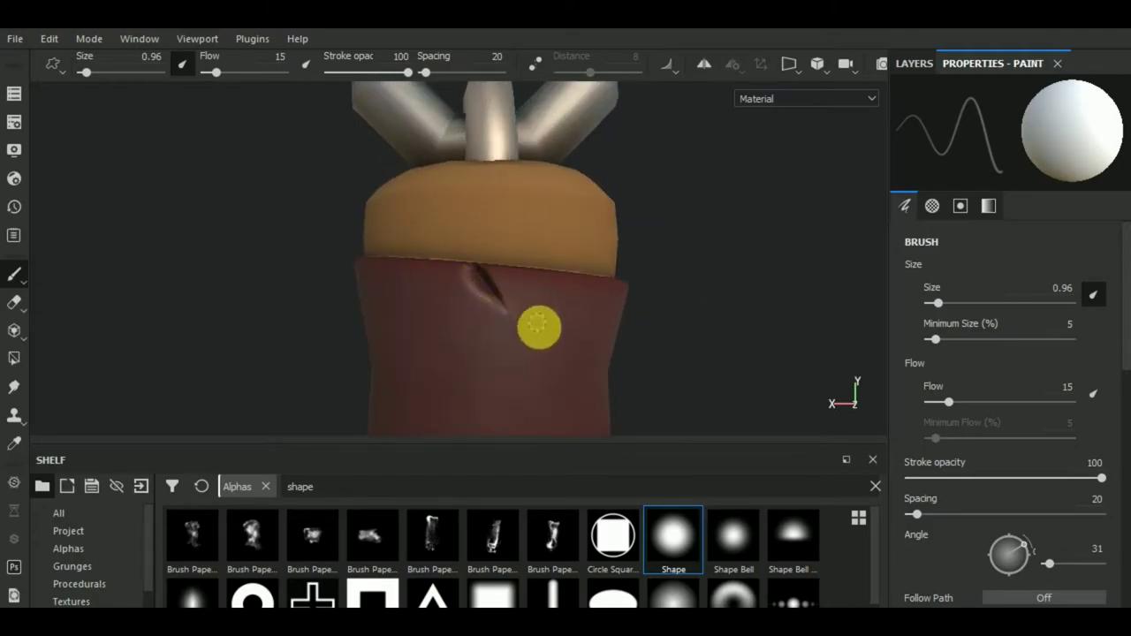
{"action": "right_click_drag", "start_coordinate": [539, 327], "coordinate": [560, 306], "text": "alt"}
{"action": "mouse_move", "coordinate": [560, 306]}
{"action": "left_mouse_down", "text": "alt"}
{"action": "mouse_move", "coordinate": [336, 339]}
{"action": "mouse_move", "coordinate": [480, 232]}
{"action": "left_mouse_up", "text": "alt"}
{"action": "right_click_drag", "start_coordinate": [480, 232], "coordinate": [618, 343], "text": "alt"}
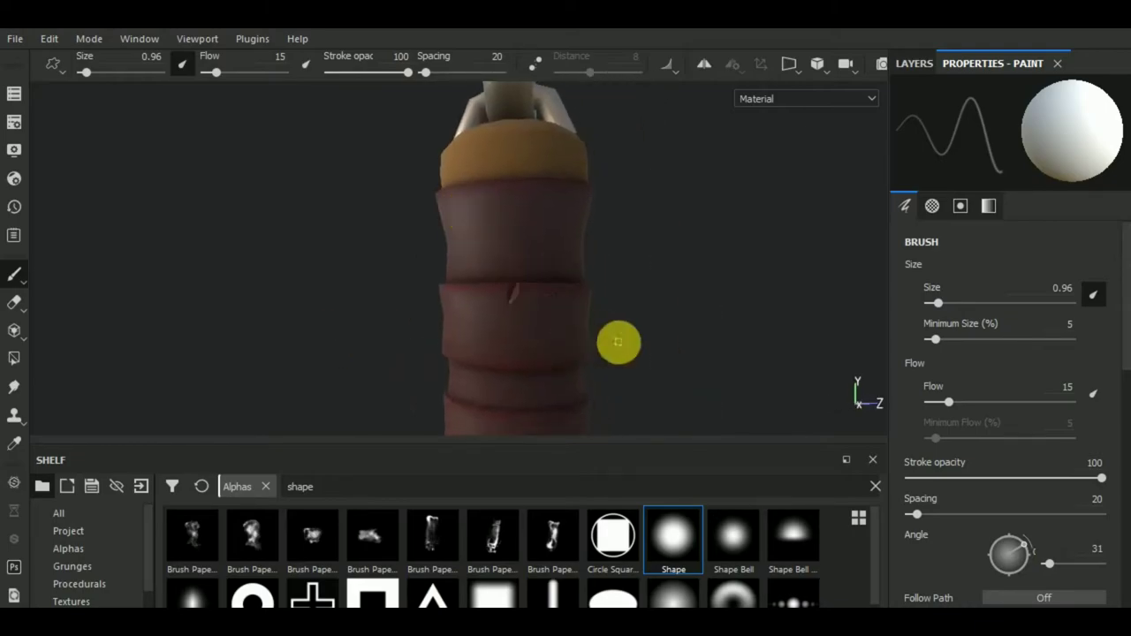
{"action": "mouse_move", "coordinate": [619, 343]}
{"action": "left_mouse_down", "text": "alt"}
{"action": "mouse_move", "coordinate": [469, 344]}
{"action": "mouse_move", "coordinate": [512, 301]}
{"action": "left_mouse_up", "text": "alt"}
{"action": "mouse_move", "coordinate": [512, 300]}
{"action": "right_mouse_down", "text": "alt"}
{"action": "mouse_move", "coordinate": [511, 281]}
{"action": "mouse_move", "coordinate": [677, 389]}
{"action": "right_mouse_up", "text": "alt"}
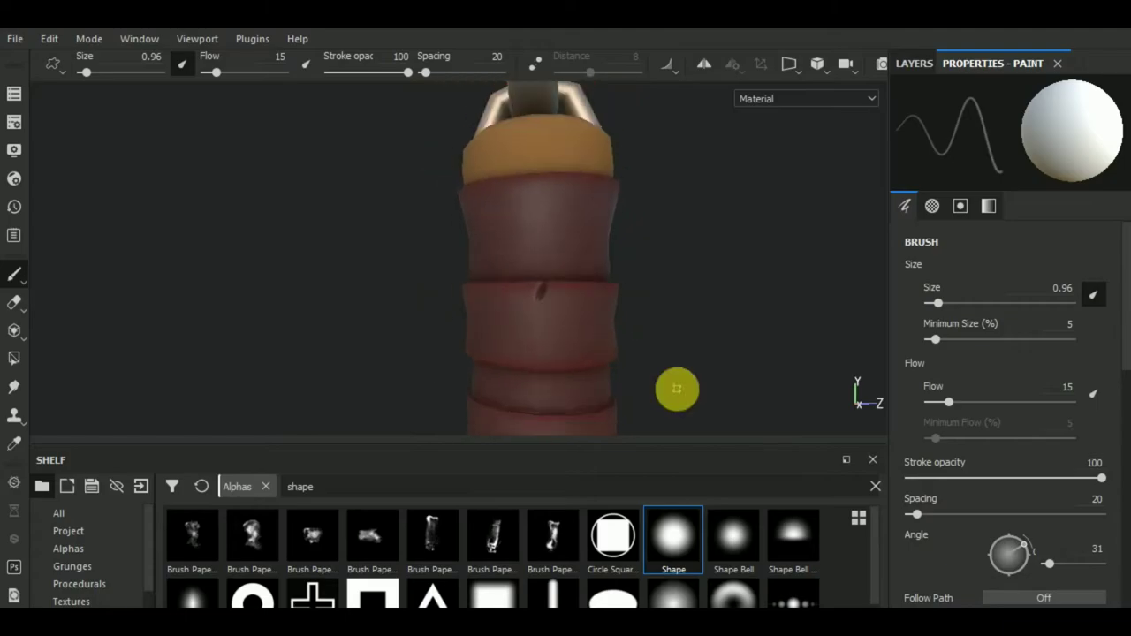
{"action": "mouse_move", "coordinate": [677, 389]}
{"action": "left_mouse_down", "text": "alt"}
{"action": "mouse_move", "coordinate": [623, 221]}
{"action": "mouse_move", "coordinate": [591, 322]}
{"action": "left_mouse_up", "text": "alt"}
{"action": "mouse_move", "coordinate": [591, 322]}
{"action": "right_mouse_down", "text": "alt"}
{"action": "mouse_move", "coordinate": [565, 263]}
{"action": "mouse_move", "coordinate": [553, 289]}
{"action": "right_mouse_up", "text": "alt"}
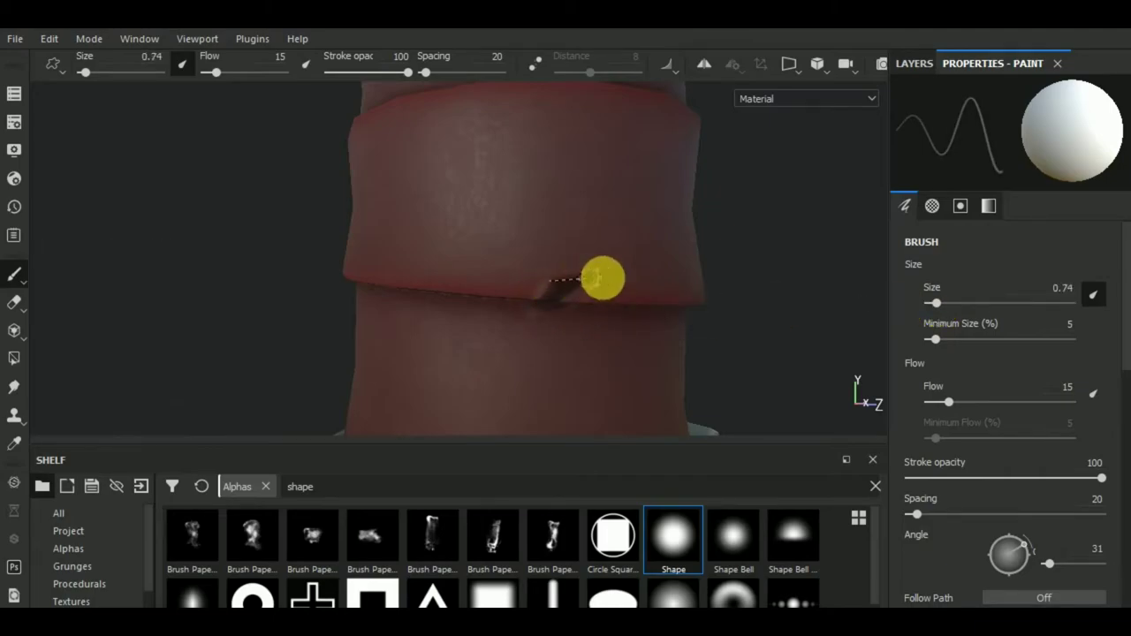
Add more crack notches on other seams and just below the orange cap.
{"action": "right_click_drag", "start_coordinate": [654, 297], "coordinate": [740, 293], "text": "alt"}
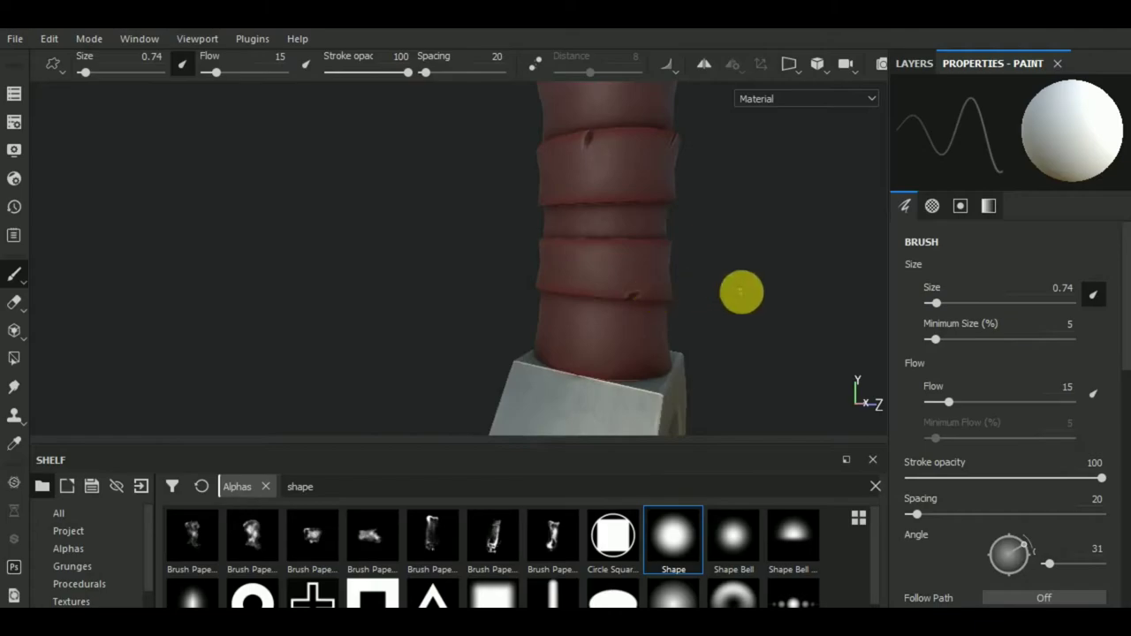
{"action": "middle_click_drag", "start_coordinate": [739, 293], "coordinate": [623, 344], "text": "alt"}
{"action": "mouse_move", "coordinate": [623, 343]}
{"action": "left_mouse_down", "text": "alt"}
{"action": "mouse_move", "coordinate": [474, 358]}
{"action": "mouse_move", "coordinate": [571, 313]}
{"action": "mouse_move", "coordinate": [404, 306]}
{"action": "mouse_move", "coordinate": [479, 273]}
{"action": "mouse_move", "coordinate": [492, 288]}
{"action": "left_mouse_up", "text": "alt"}
{"action": "right_click_drag", "start_coordinate": [492, 288], "coordinate": [499, 265], "text": "alt"}
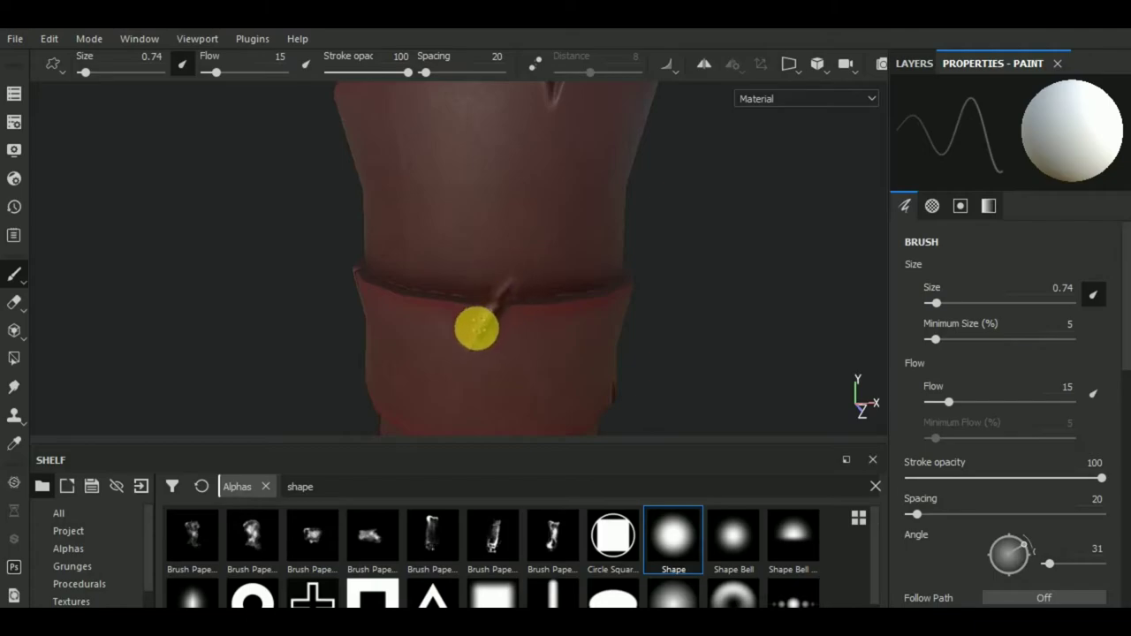
{"action": "mouse_move", "coordinate": [550, 328]}
{"action": "left_mouse_down", "text": "alt"}
{"action": "mouse_move", "coordinate": [607, 318]}
{"action": "mouse_move", "coordinate": [576, 318]}
{"action": "left_mouse_up", "text": "alt"}
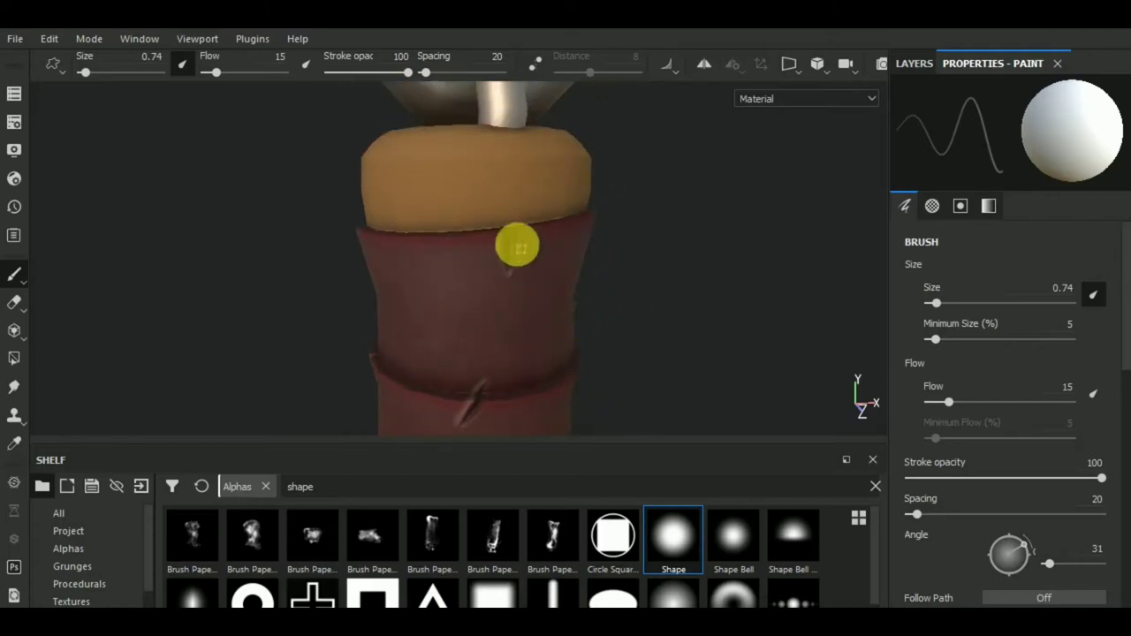
{"action": "mouse_move", "coordinate": [510, 283]}
{"action": "right_mouse_down", "text": "alt"}
{"action": "mouse_move", "coordinate": [565, 257]}
{"action": "mouse_move", "coordinate": [515, 252]}
{"action": "mouse_move", "coordinate": [514, 240]}
{"action": "right_mouse_up", "text": "alt"}
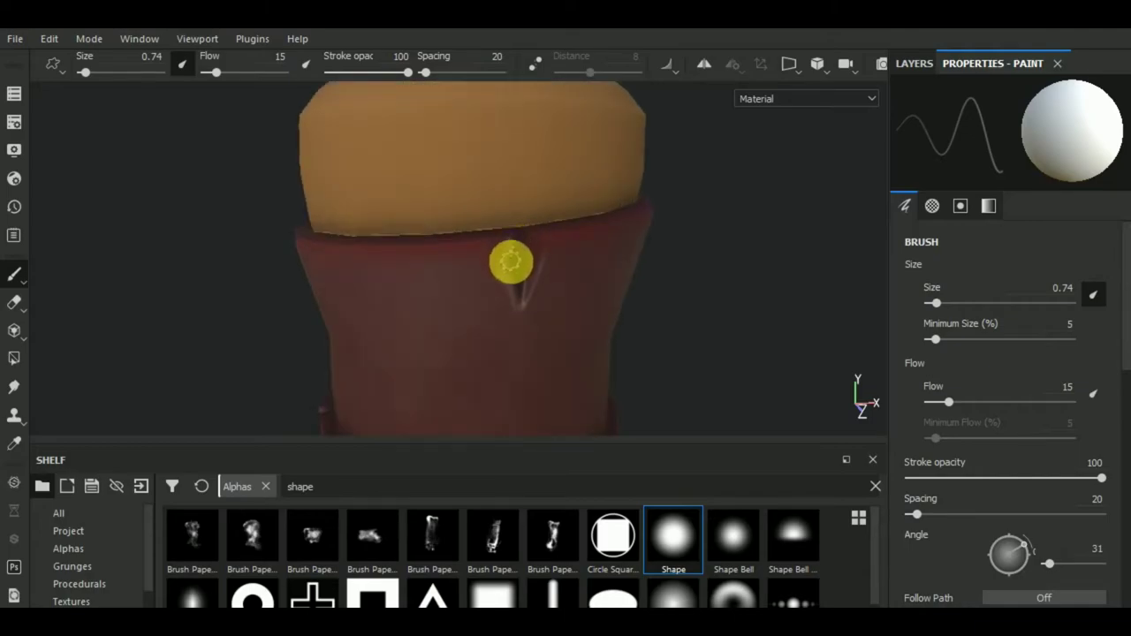
{"action": "mouse_move", "coordinate": [522, 307]}
{"action": "right_mouse_down", "text": "alt"}
{"action": "mouse_move", "coordinate": [599, 303]}
{"action": "mouse_move", "coordinate": [669, 371]}
{"action": "right_mouse_up", "text": "alt"}
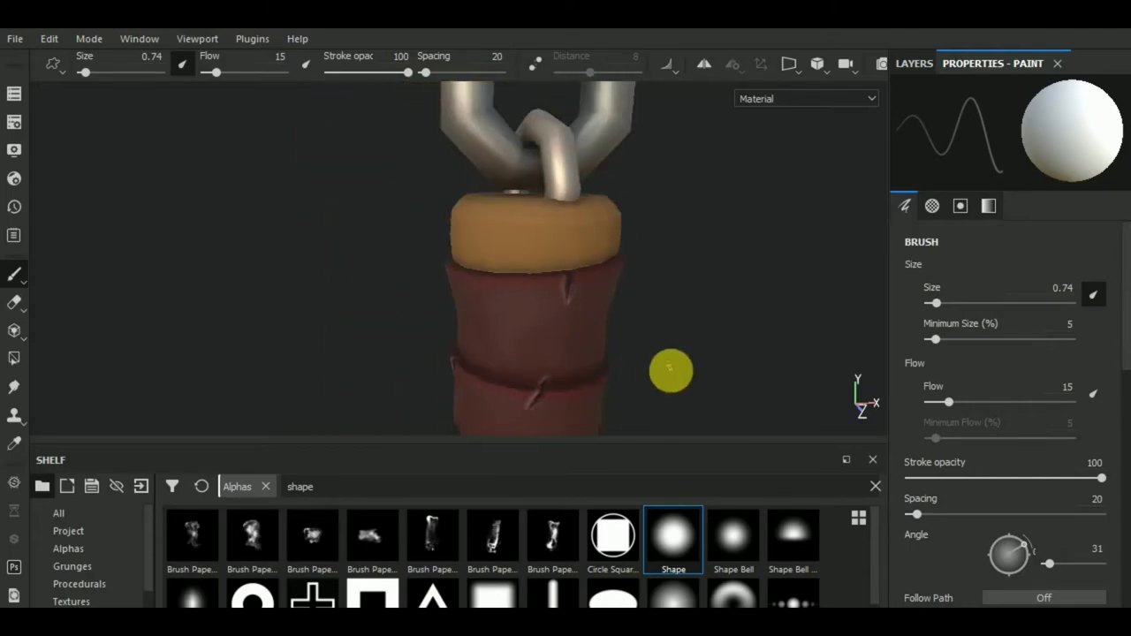
{"action": "middle_click_drag", "start_coordinate": [669, 371], "coordinate": [596, 265], "text": "alt"}
{"action": "right_click_drag", "start_coordinate": [596, 265], "coordinate": [594, 279], "text": "alt"}
{"action": "mouse_move", "coordinate": [594, 280]}
{"action": "left_mouse_down", "text": "alt"}
{"action": "mouse_move", "coordinate": [424, 309]}
{"action": "mouse_move", "coordinate": [666, 298]}
{"action": "mouse_move", "coordinate": [669, 386]}
{"action": "left_mouse_up", "text": "alt"}
{"action": "mouse_move", "coordinate": [669, 386]}
{"action": "right_mouse_down", "text": "alt"}
{"action": "mouse_move", "coordinate": [687, 320]}
{"action": "mouse_move", "coordinate": [762, 322]}
{"action": "right_mouse_up", "text": "alt"}
Switch to the wire_023010002 texture set's layer stack.
{"action": "left_click", "coordinate": [13, 93]}
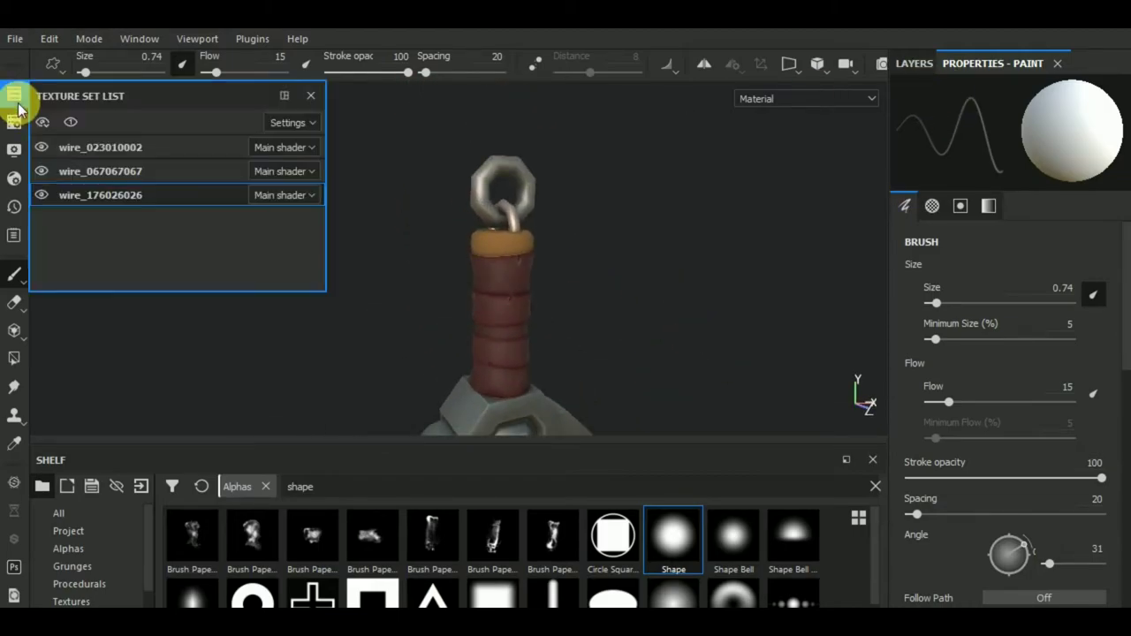
{"action": "left_click", "coordinate": [74, 155]}
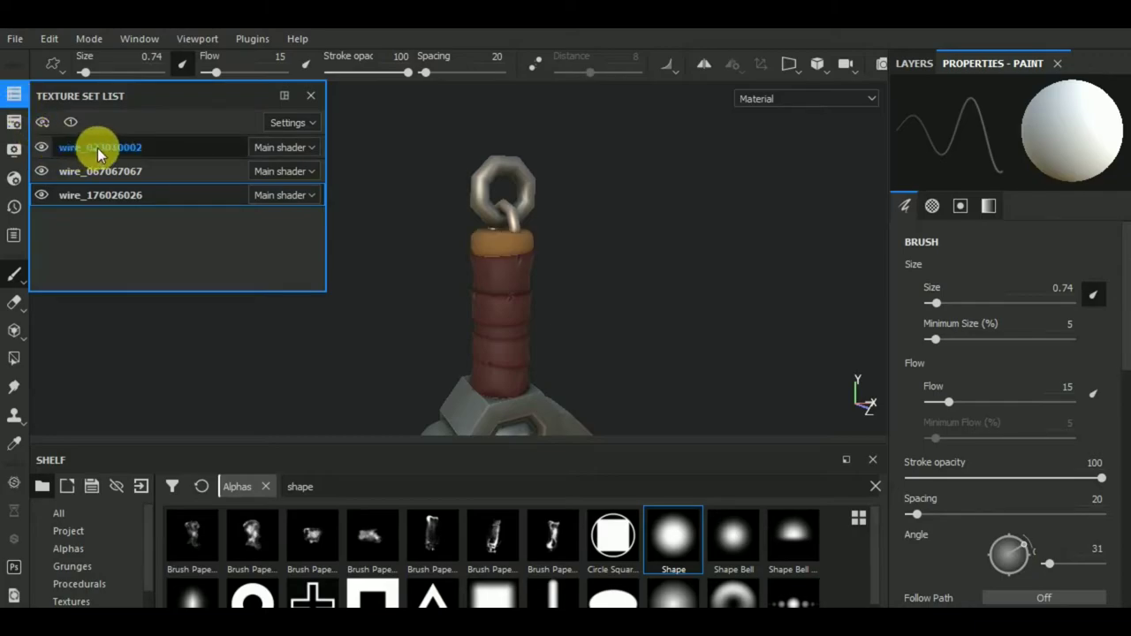
{"action": "left_click", "coordinate": [910, 63]}
{"action": "left_click", "coordinate": [1033, 130]}
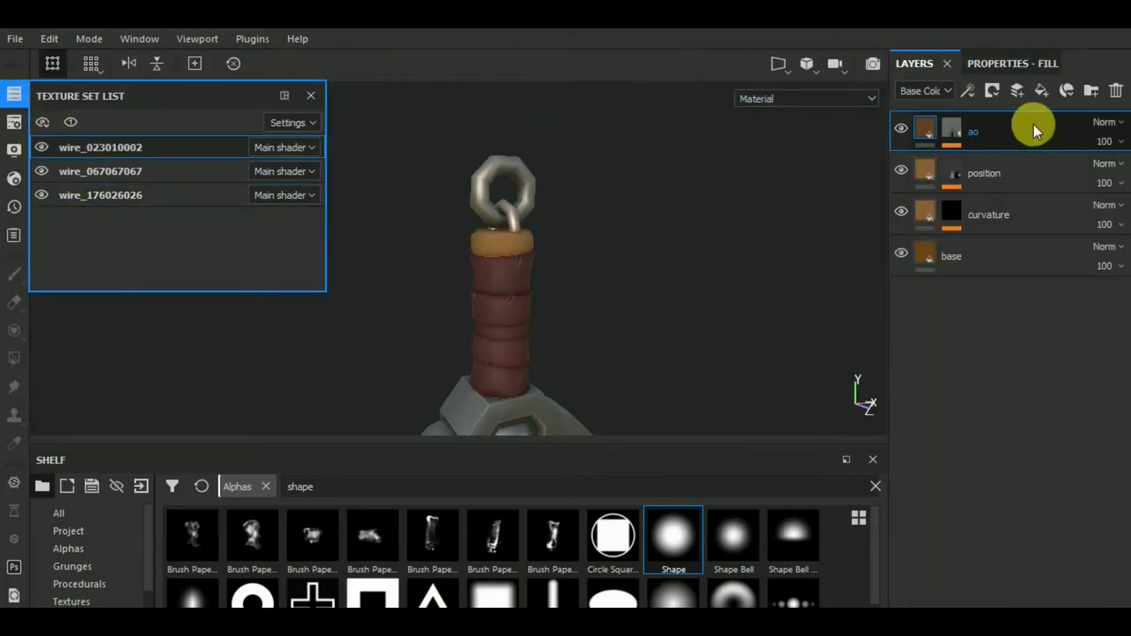
Add a black-masked fill layer limited to the colour and height channels.
{"action": "left_click", "coordinate": [1041, 90]}
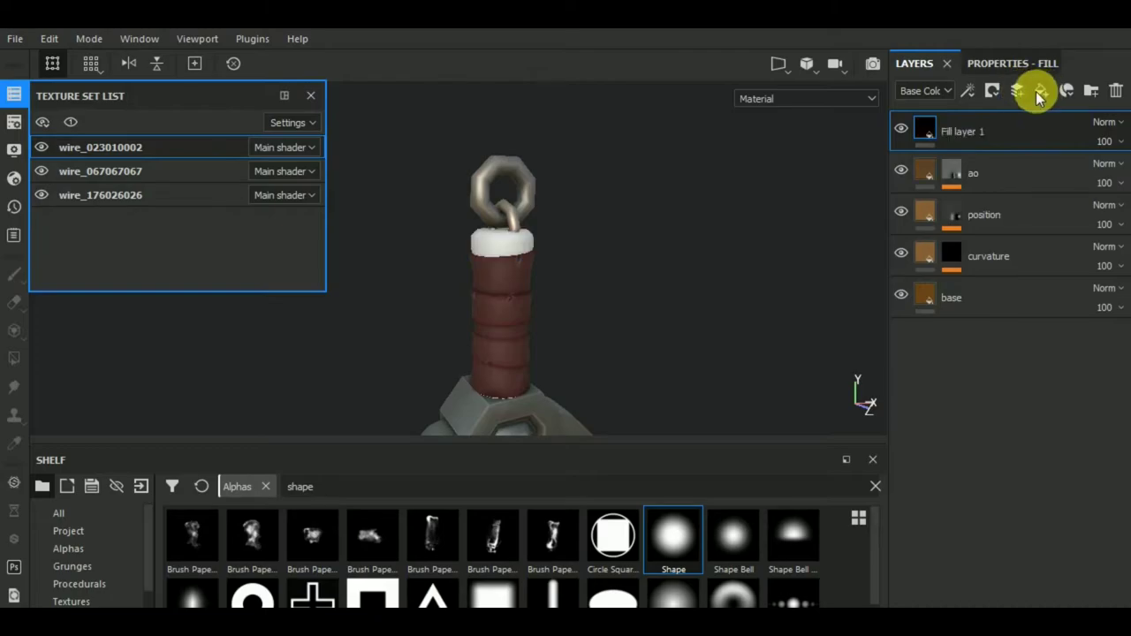
{"action": "left_click", "coordinate": [993, 91]}
{"action": "left_click", "coordinate": [1003, 131]}
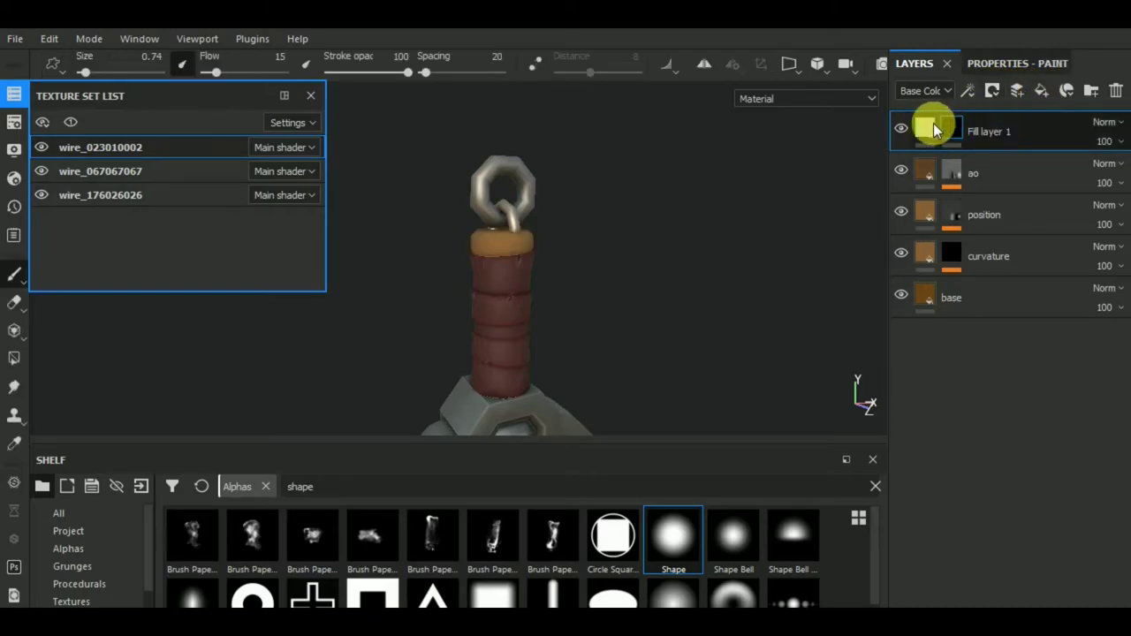
{"action": "left_click", "coordinate": [1007, 67]}
{"action": "left_click", "coordinate": [923, 378]}
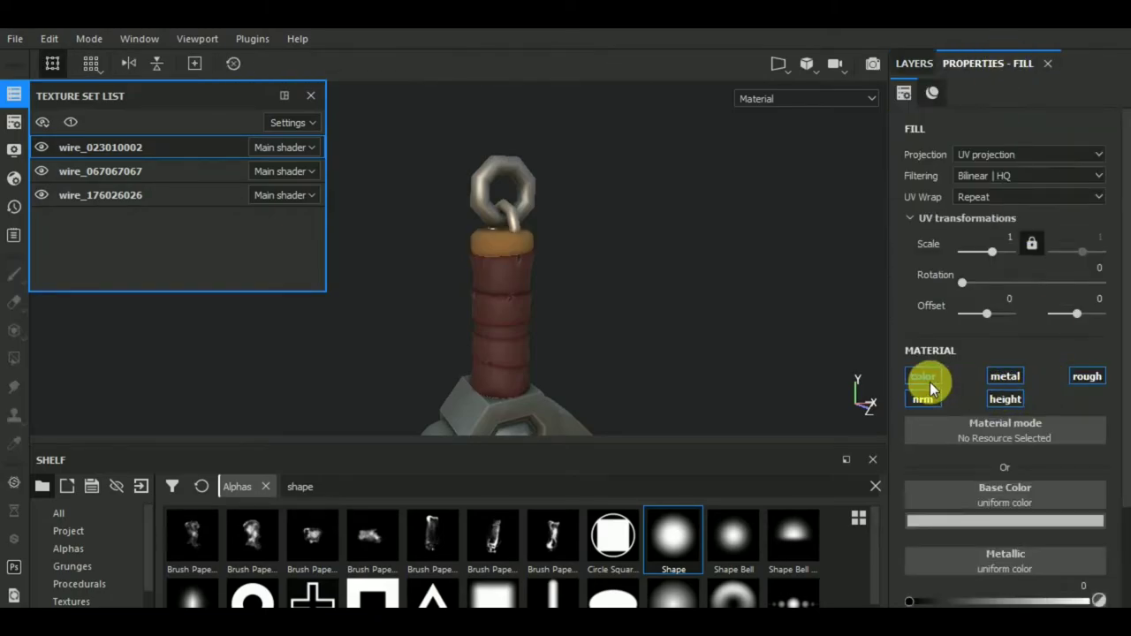
{"action": "left_click", "coordinate": [934, 377]}
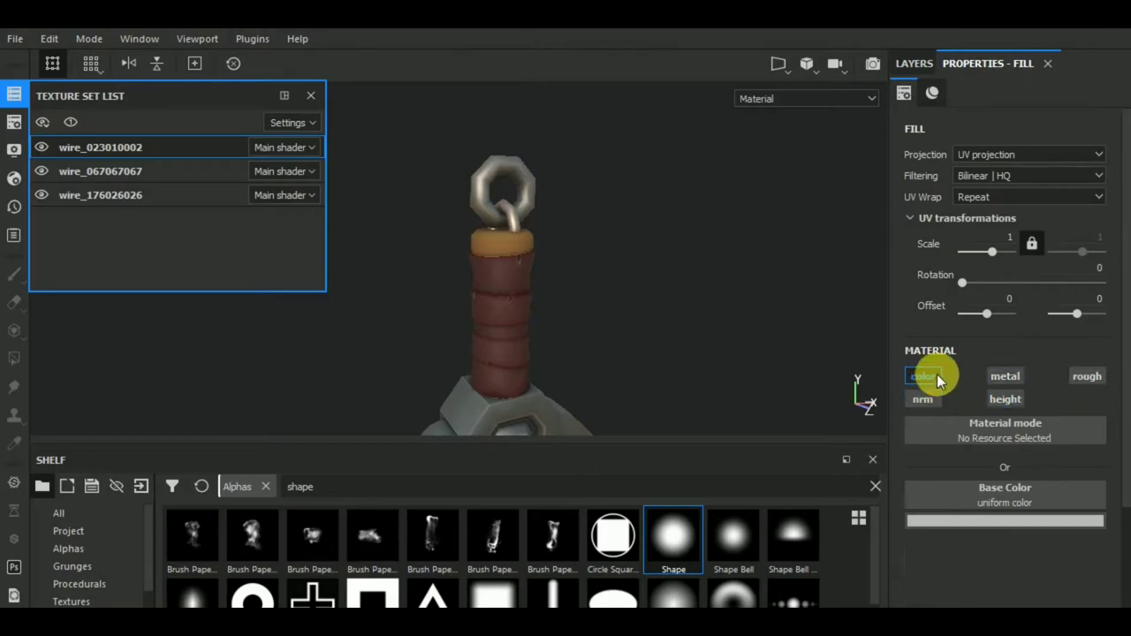
{"action": "left_click", "coordinate": [1005, 377]}
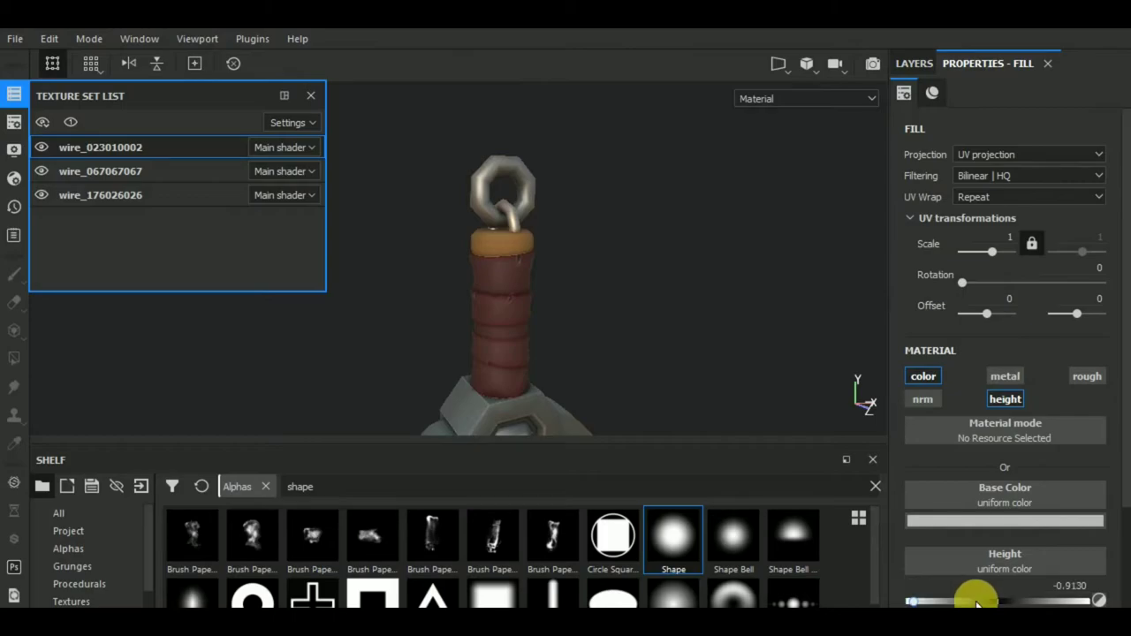
{"action": "left_click", "coordinate": [402, 487]}
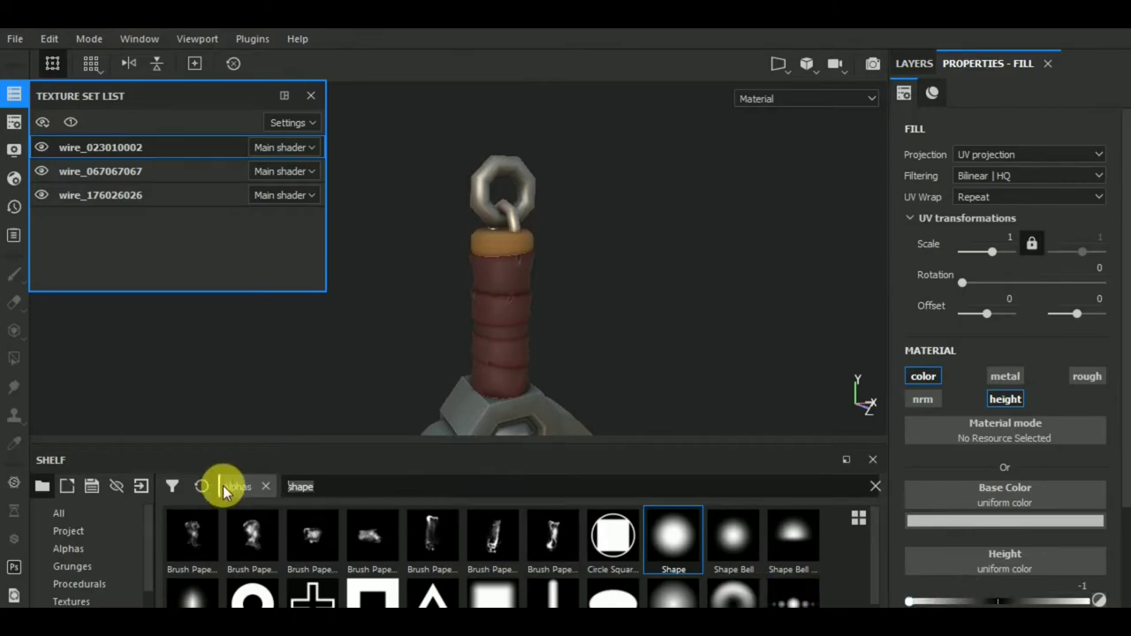
Search the shelf for 'crac' and hide the wire_067067067 and wire_176026026 texture sets.
{"action": "type", "text": "crac"}
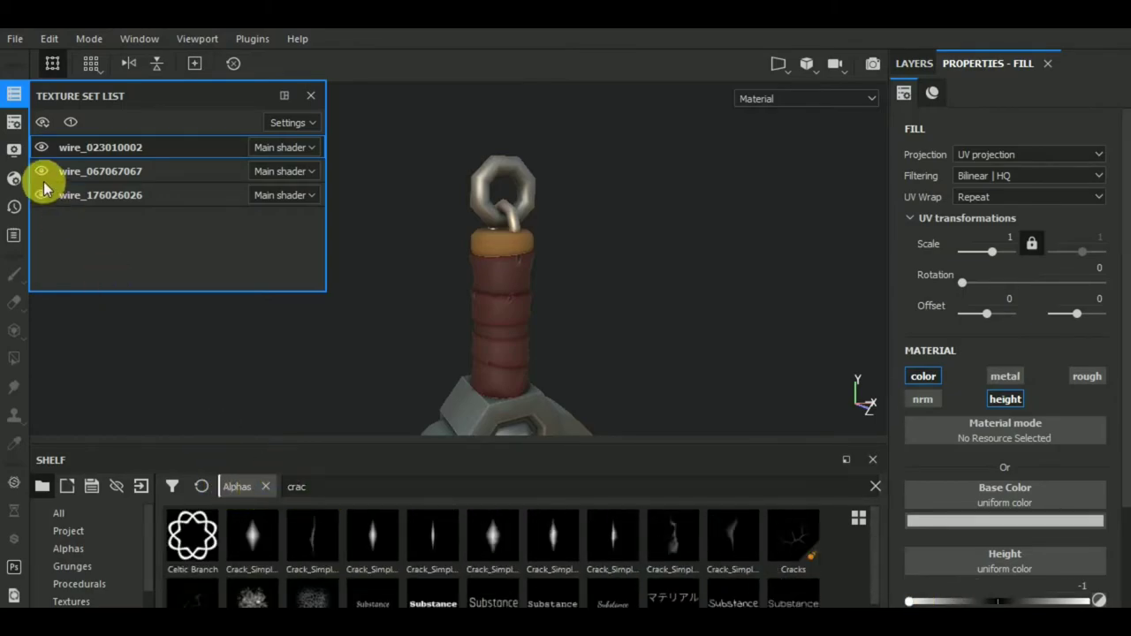
{"action": "left_click", "coordinate": [38, 172]}
{"action": "left_click", "coordinate": [42, 196]}
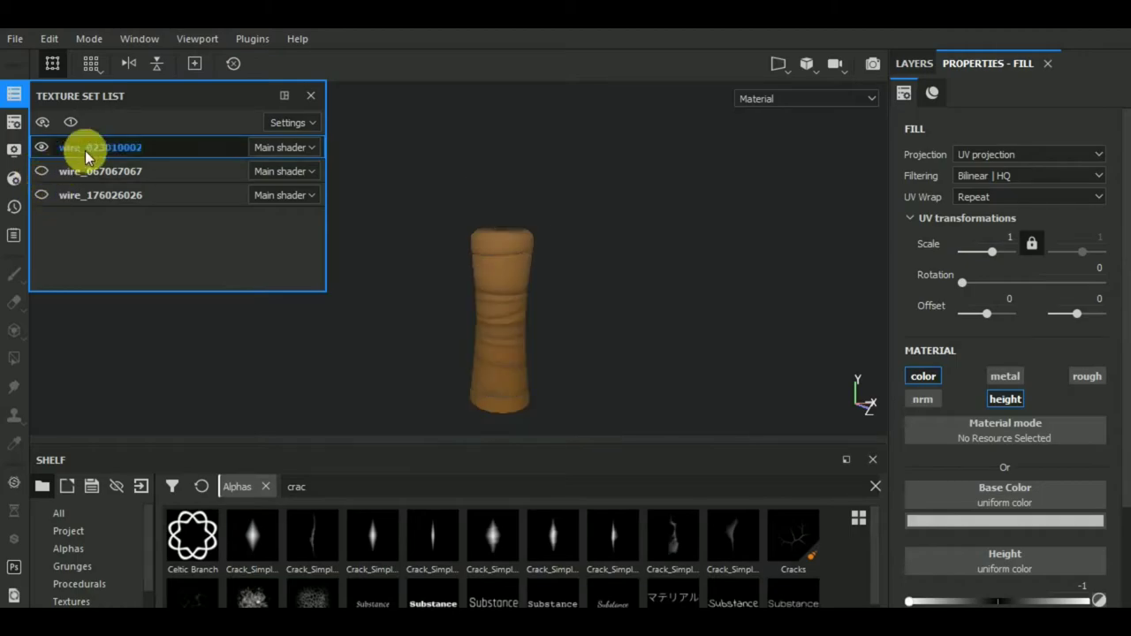
Give Fill layer 1 a dark brown base colour sampled from the grip.
{"action": "left_click", "coordinate": [994, 519]}
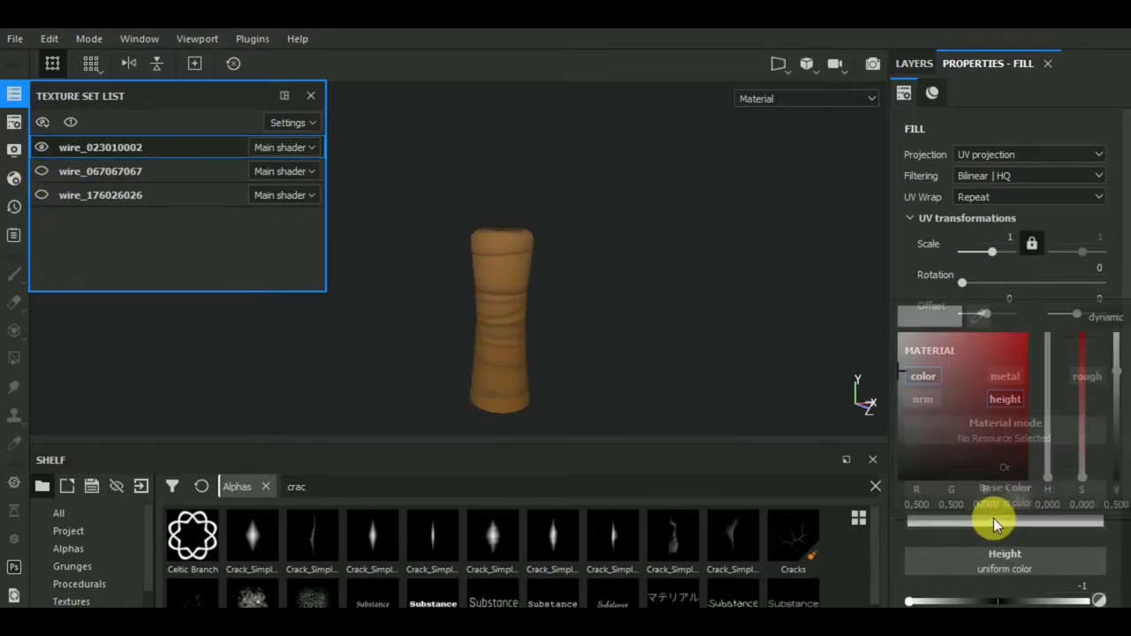
{"action": "left_click_drag", "start_coordinate": [940, 327], "coordinate": [555, 291]}
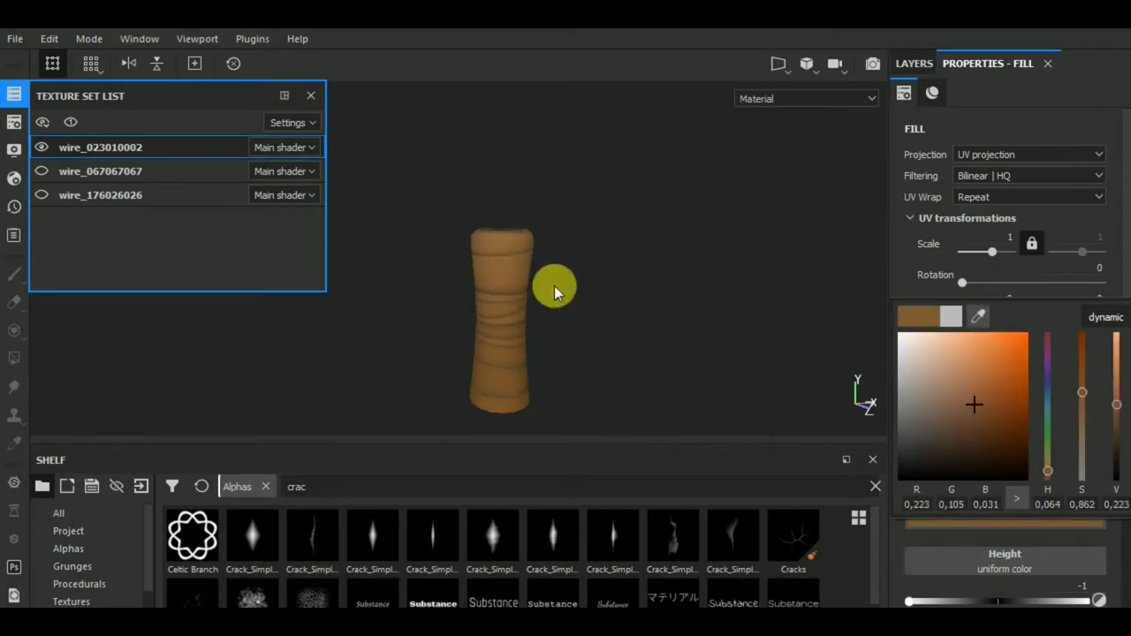
{"action": "left_click", "coordinate": [976, 433]}
{"action": "left_click_drag", "start_coordinate": [858, 423], "coordinate": [630, 391], "text": "alt"}
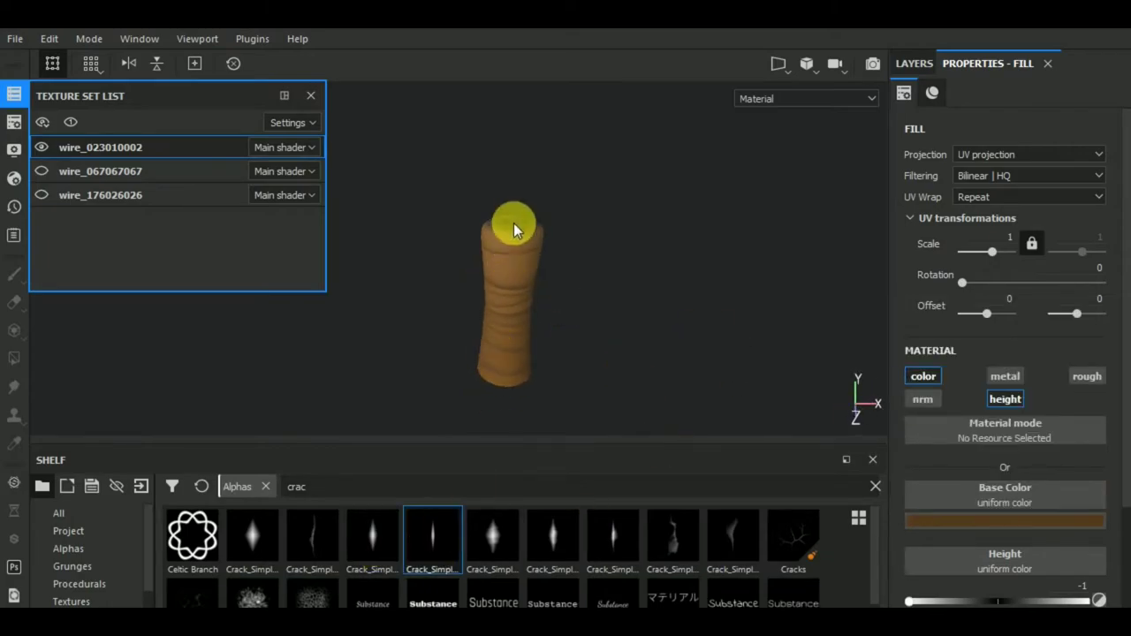
{"action": "left_click_drag", "start_coordinate": [513, 223], "coordinate": [516, 243], "text": "alt"}
{"action": "left_click", "coordinate": [932, 90]}
{"action": "key", "text": "1"}
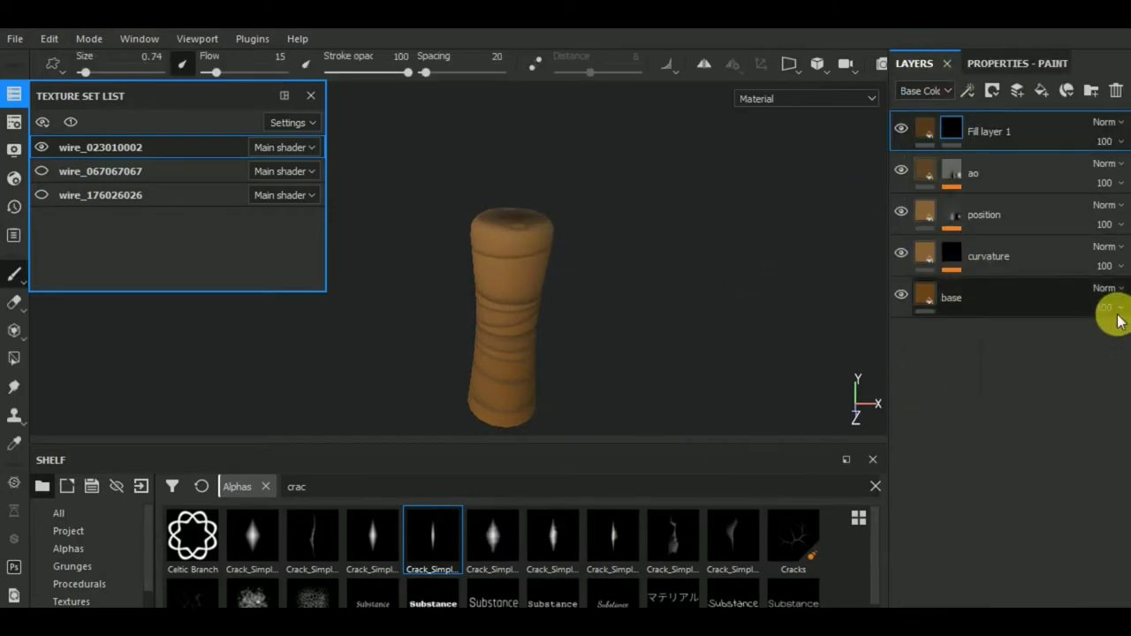
Set the paint brush Flow to 100 and Size to 21.85.
{"action": "left_click", "coordinate": [999, 66]}
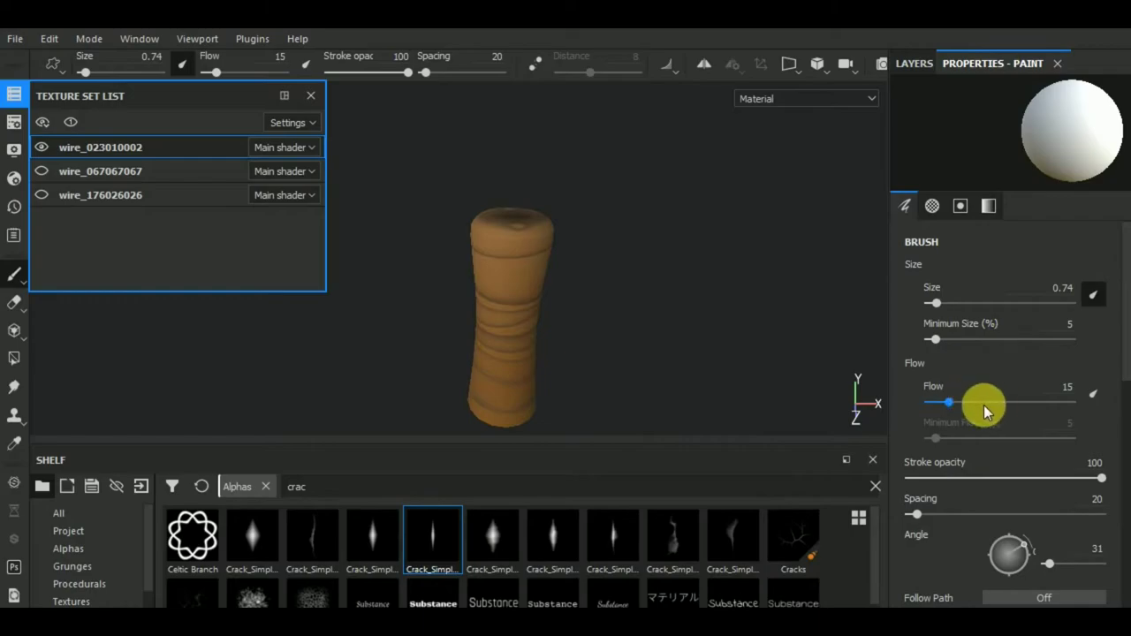
{"action": "scroll", "coordinate": [973, 476], "scroll_direction": "down", "scroll_amount": 5}
{"action": "scroll", "coordinate": [973, 475], "scroll_direction": "down", "scroll_amount": 3}
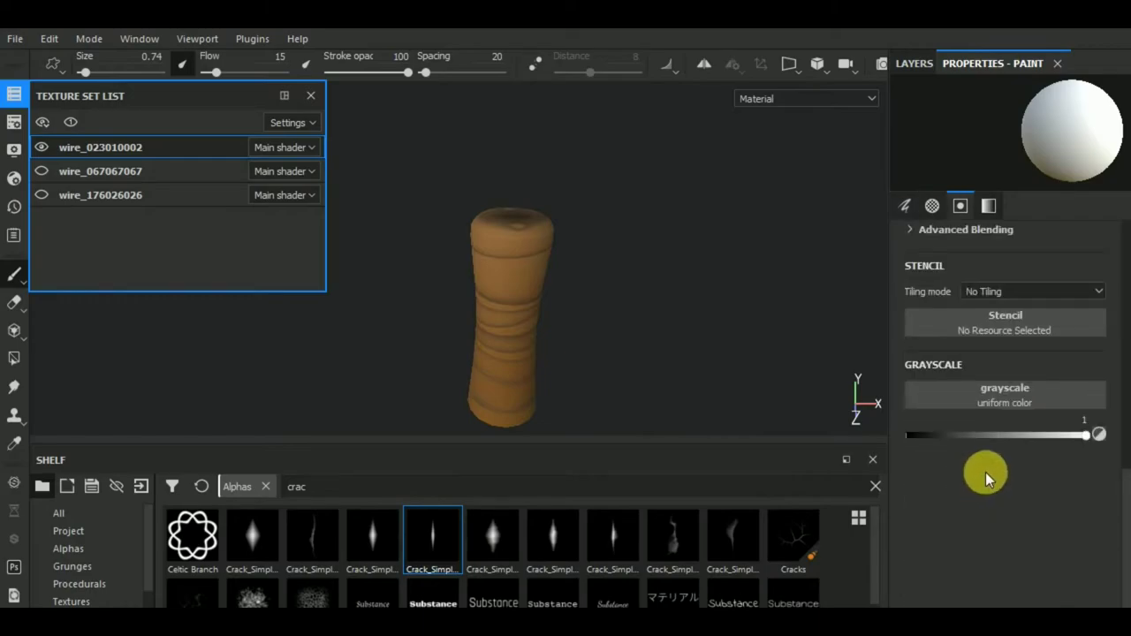
{"action": "scroll", "coordinate": [991, 464], "scroll_direction": "up", "scroll_amount": 3}
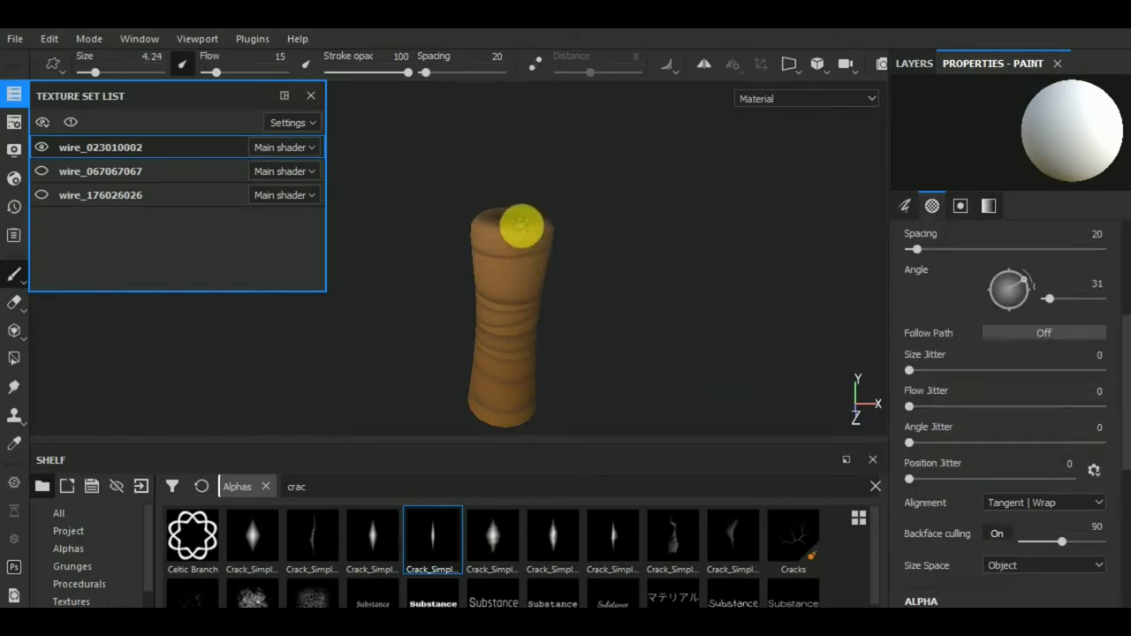
{"action": "left_click_drag", "start_coordinate": [631, 310], "coordinate": [662, 368], "text": "alt"}
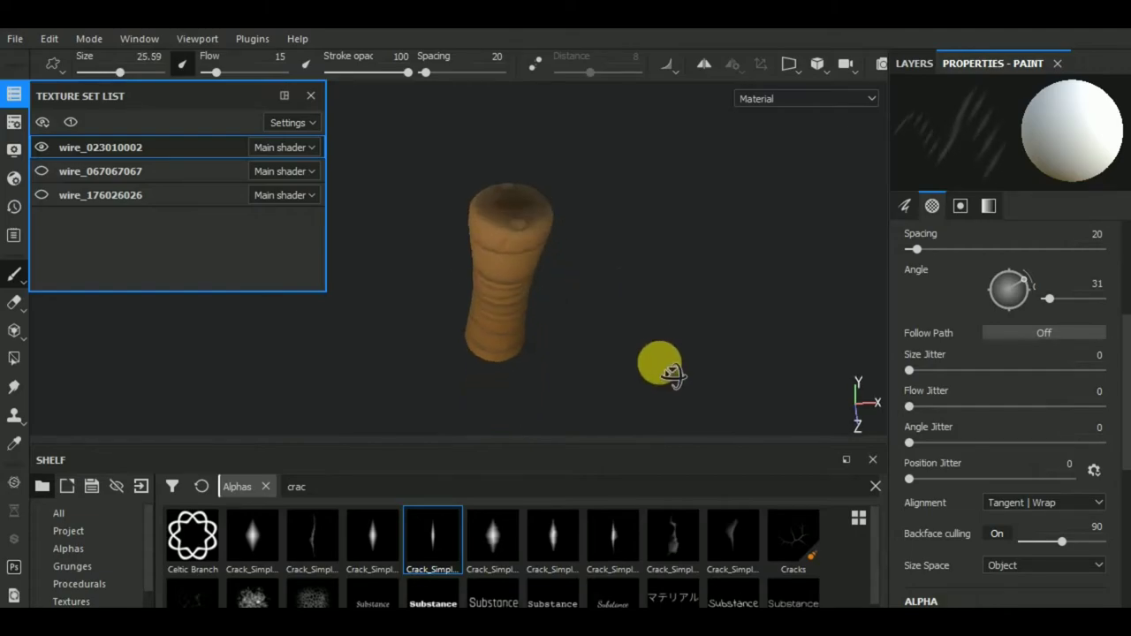
{"action": "scroll", "coordinate": [934, 381], "scroll_direction": "up", "scroll_amount": 3}
{"action": "left_click_drag", "start_coordinate": [964, 399], "coordinate": [1016, 404]}
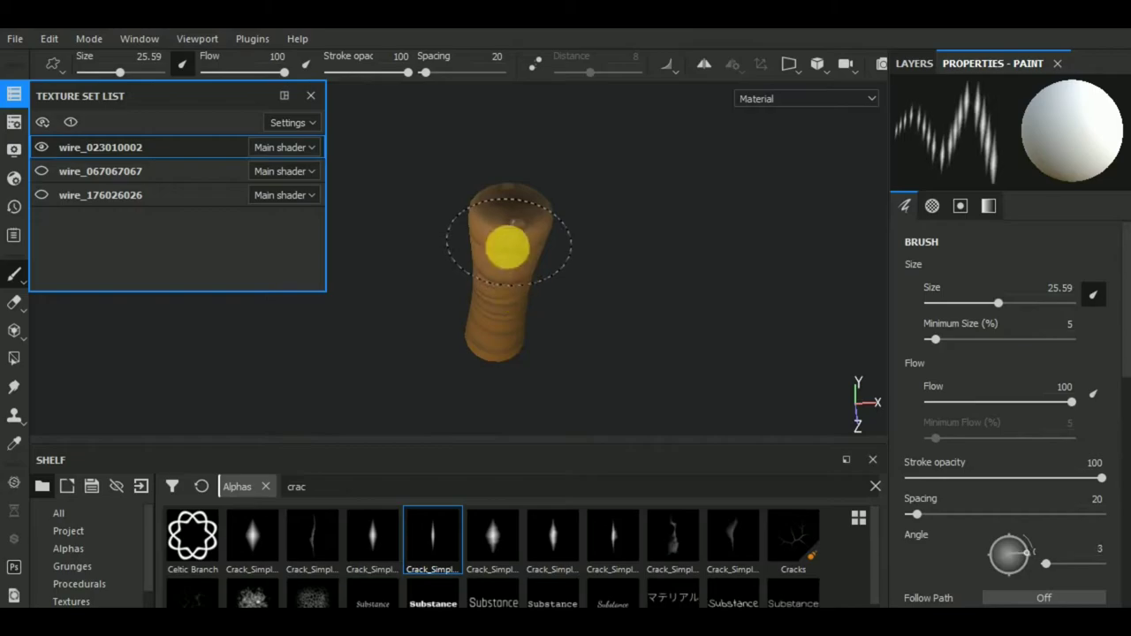
{"action": "mouse_move", "coordinate": [525, 242]}
{"action": "left_mouse_down", "text": "alt"}
{"action": "mouse_move", "coordinate": [626, 265]}
{"action": "mouse_move", "coordinate": [532, 278]}
{"action": "left_mouse_up", "text": "alt"}
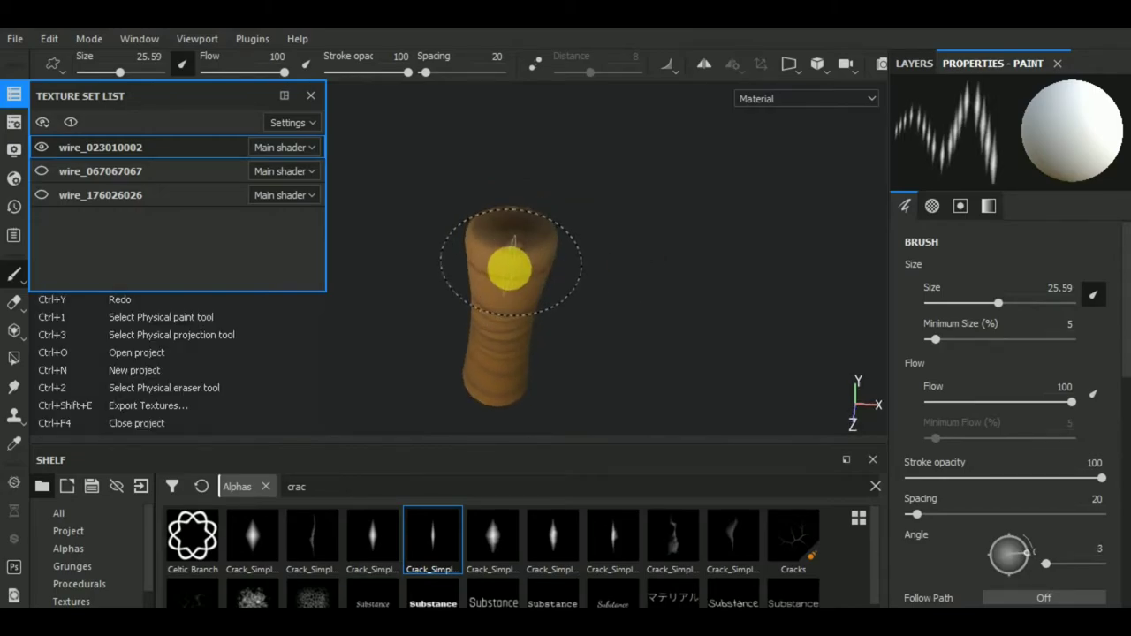
{"action": "left_click_drag", "start_coordinate": [994, 302], "coordinate": [991, 302]}
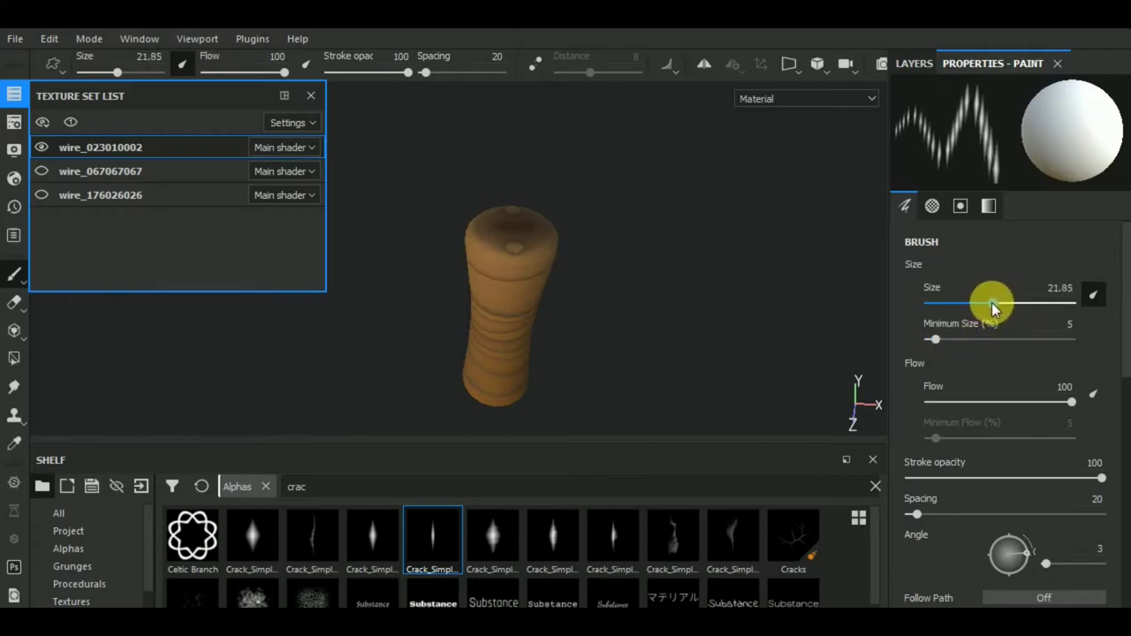
Stamp Crack_Simple crack alphas across the grip's top, trying two crack variants.
{"action": "left_click", "coordinate": [481, 249]}
{"action": "mouse_move", "coordinate": [504, 265]}
{"action": "left_mouse_down", "text": "alt"}
{"action": "mouse_move", "coordinate": [677, 288]}
{"action": "mouse_move", "coordinate": [586, 255]}
{"action": "mouse_move", "coordinate": [503, 274]}
{"action": "left_mouse_up", "text": "alt"}
{"action": "mouse_move", "coordinate": [697, 300]}
{"action": "left_mouse_down", "text": "alt"}
{"action": "mouse_move", "coordinate": [525, 323]}
{"action": "mouse_move", "coordinate": [955, 99]}
{"action": "mouse_move", "coordinate": [596, 298]}
{"action": "mouse_move", "coordinate": [569, 345]}
{"action": "mouse_move", "coordinate": [613, 331]}
{"action": "mouse_move", "coordinate": [504, 309]}
{"action": "mouse_move", "coordinate": [695, 331]}
{"action": "mouse_move", "coordinate": [464, 330]}
{"action": "left_mouse_up", "text": "alt"}
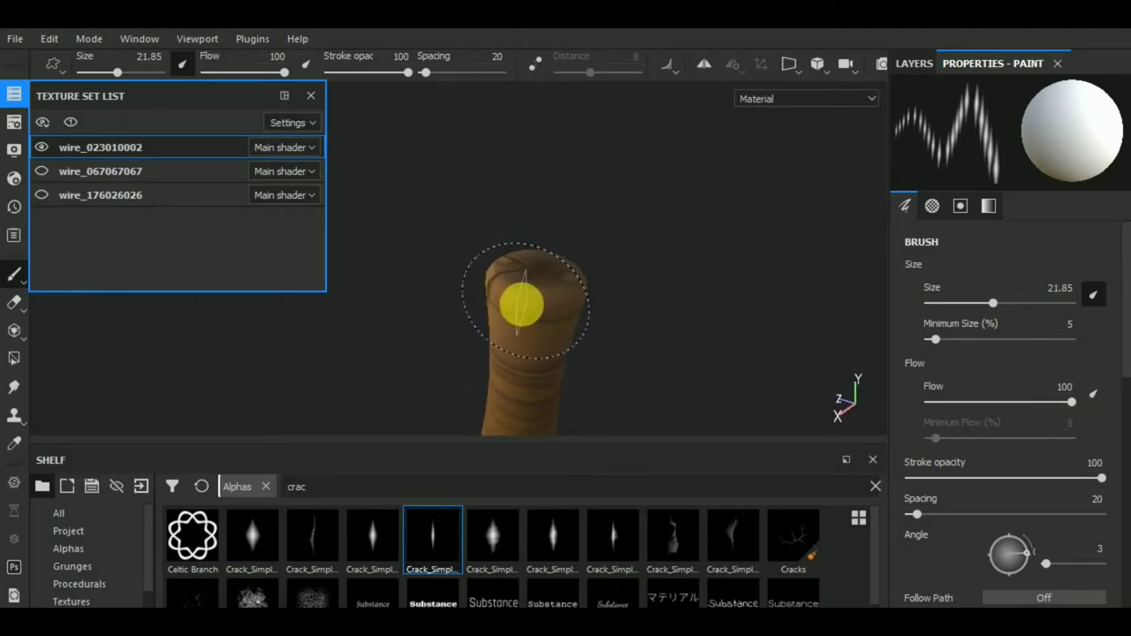
{"action": "left_click", "coordinate": [362, 526]}
{"action": "mouse_move", "coordinate": [619, 353]}
{"action": "left_mouse_down", "text": "alt"}
{"action": "mouse_move", "coordinate": [644, 346]}
{"action": "mouse_move", "coordinate": [546, 362]}
{"action": "mouse_move", "coordinate": [468, 332]}
{"action": "left_mouse_up", "text": "alt"}
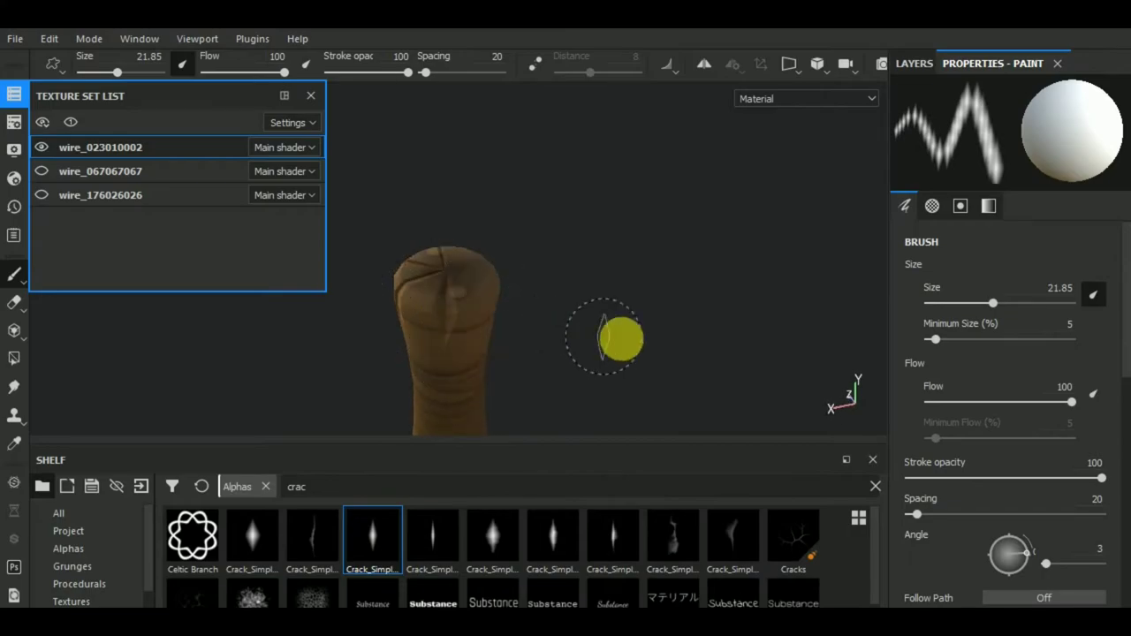
{"action": "mouse_move", "coordinate": [607, 362]}
{"action": "left_mouse_down", "text": "alt"}
{"action": "mouse_move", "coordinate": [379, 341]}
{"action": "mouse_move", "coordinate": [636, 286]}
{"action": "left_mouse_up", "text": "alt"}
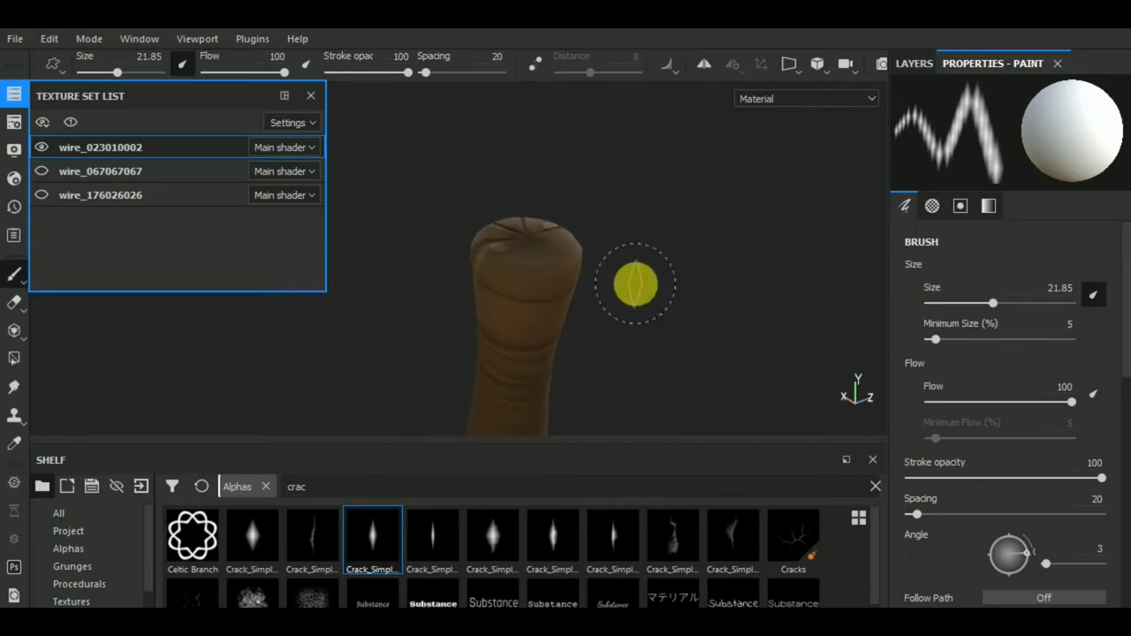
{"action": "left_click", "coordinate": [436, 505]}
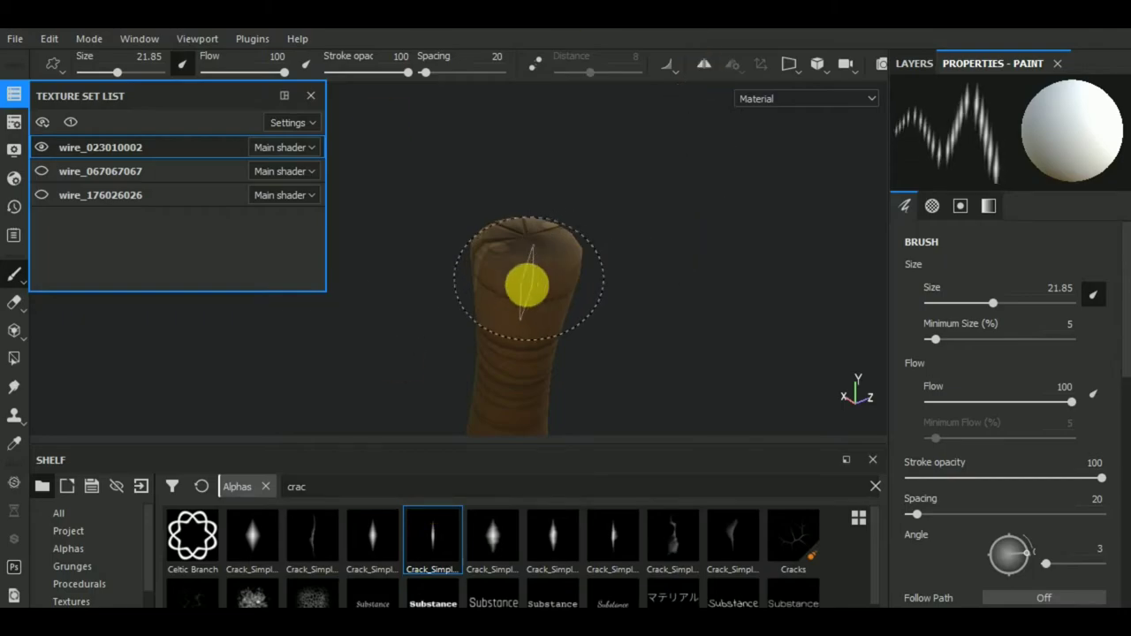
{"action": "left_click_drag", "start_coordinate": [587, 300], "coordinate": [563, 366], "text": "alt"}
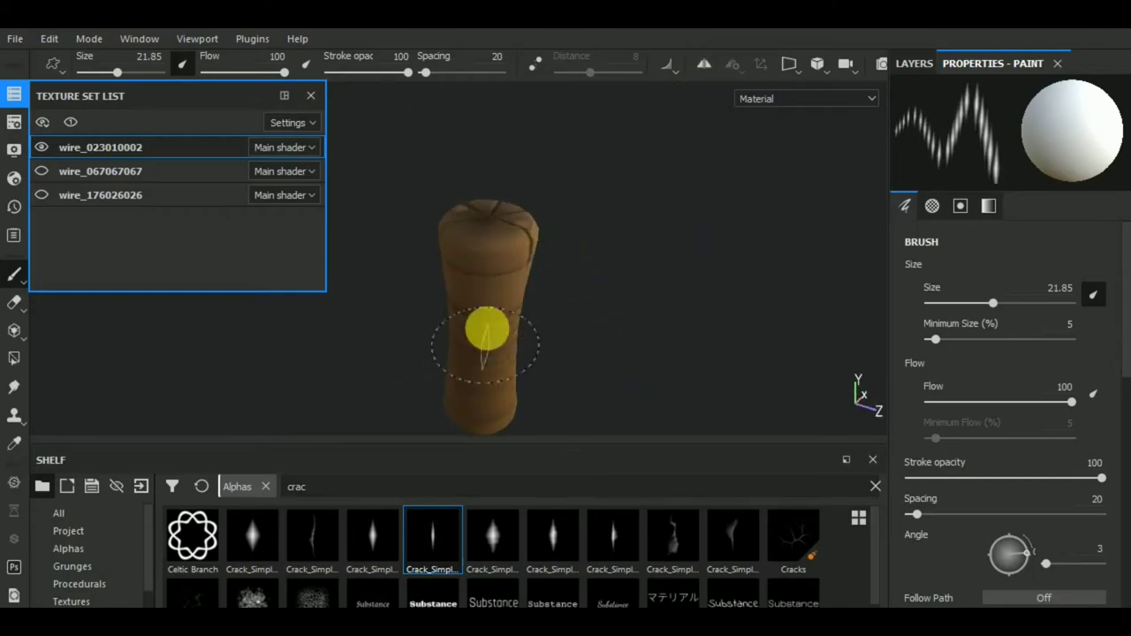
{"action": "mouse_move", "coordinate": [481, 255]}
{"action": "left_mouse_down", "text": "alt"}
{"action": "mouse_move", "coordinate": [606, 330]}
{"action": "mouse_move", "coordinate": [583, 422]}
{"action": "mouse_move", "coordinate": [717, 363]}
{"action": "mouse_move", "coordinate": [830, 292]}
{"action": "mouse_move", "coordinate": [450, 308]}
{"action": "mouse_move", "coordinate": [392, 328]}
{"action": "mouse_move", "coordinate": [621, 354]}
{"action": "mouse_move", "coordinate": [515, 296]}
{"action": "left_mouse_up", "text": "alt"}
{"action": "right_click_drag", "start_coordinate": [515, 295], "coordinate": [487, 276], "text": "alt"}
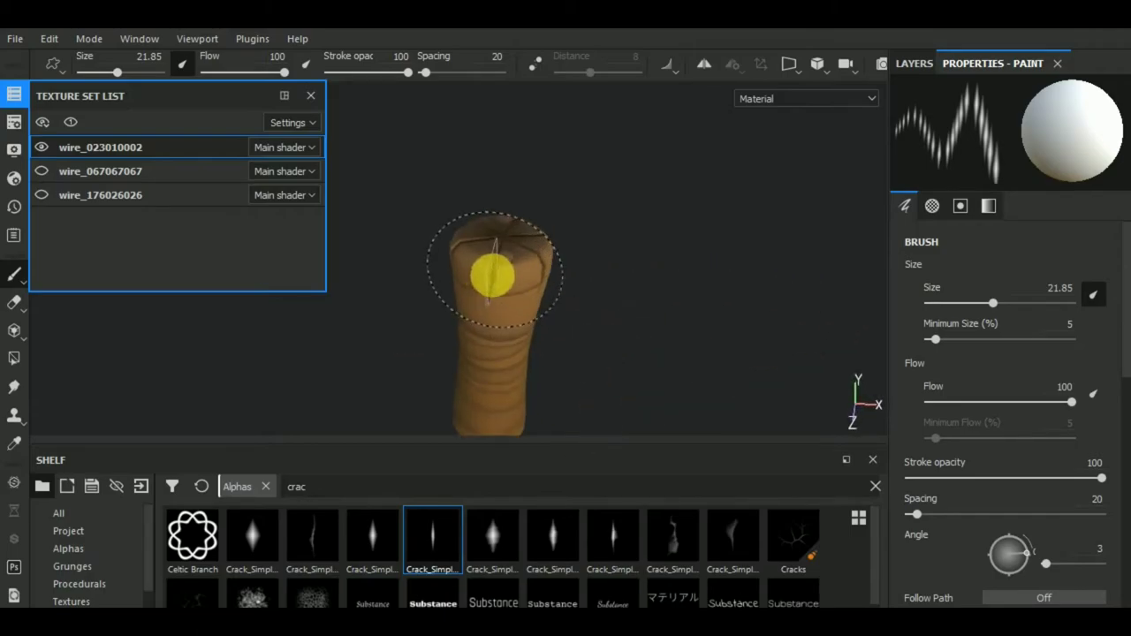
{"action": "mouse_move", "coordinate": [526, 288]}
{"action": "left_mouse_down", "text": "alt"}
{"action": "mouse_move", "coordinate": [672, 361]}
{"action": "mouse_move", "coordinate": [497, 369]}
{"action": "mouse_move", "coordinate": [692, 328]}
{"action": "mouse_move", "coordinate": [558, 292]}
{"action": "mouse_move", "coordinate": [356, 293]}
{"action": "mouse_move", "coordinate": [618, 335]}
{"action": "mouse_move", "coordinate": [557, 351]}
{"action": "mouse_move", "coordinate": [598, 333]}
{"action": "left_mouse_up", "text": "alt"}
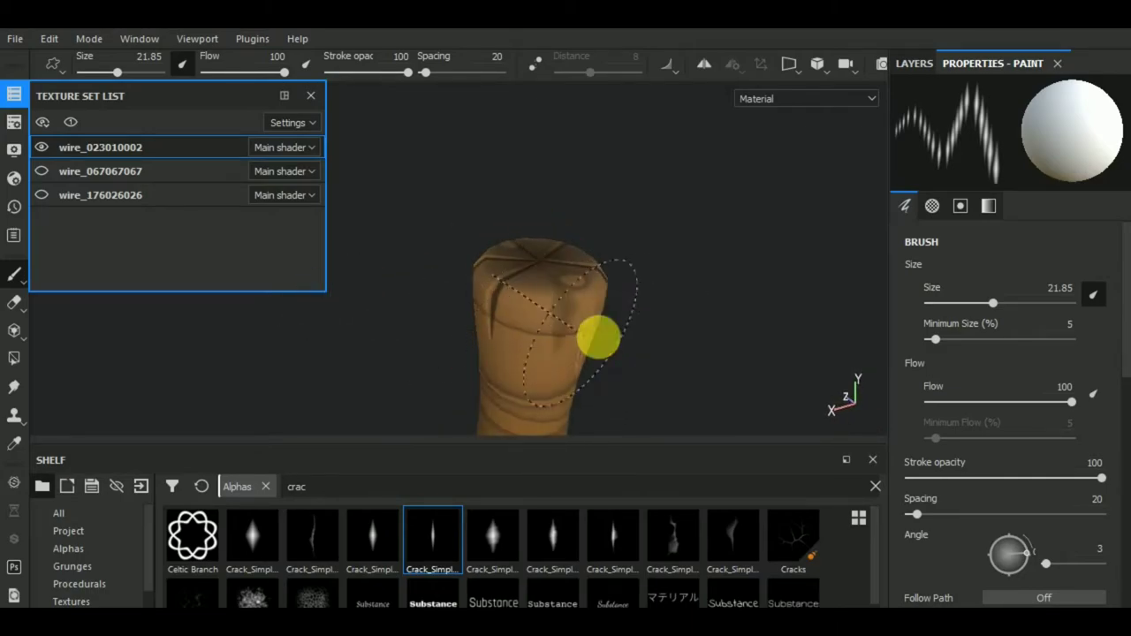
Look down on the grip's end cap and scroll the ring brush down to size 16.6.
{"action": "left_click", "coordinate": [914, 63]}
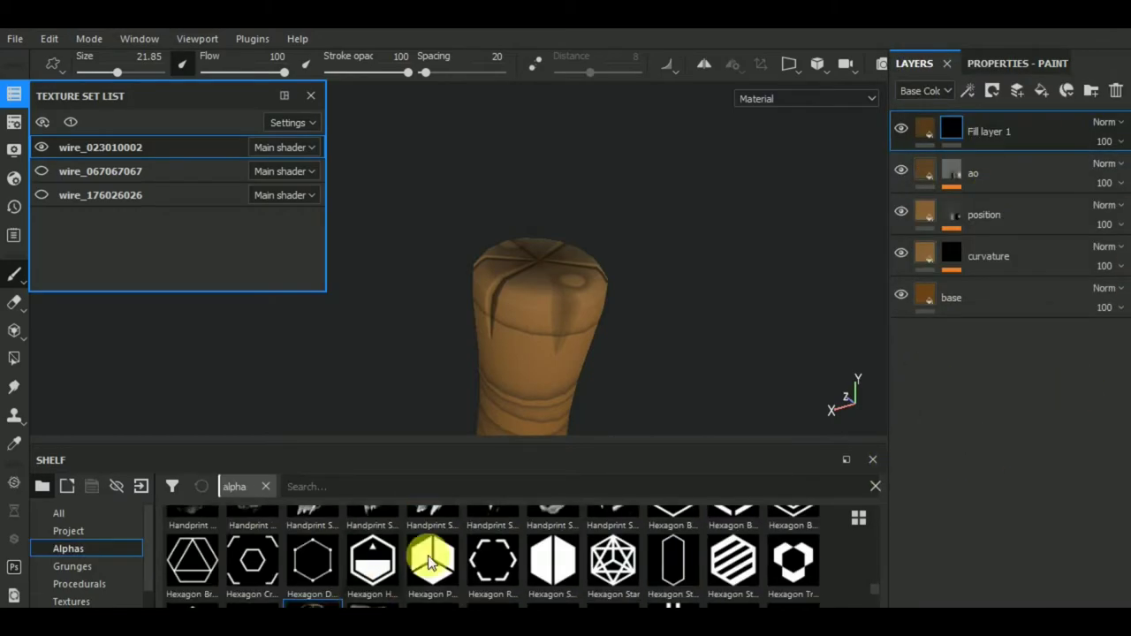
{"action": "mouse_move", "coordinate": [714, 228]}
{"action": "left_mouse_down", "text": "alt"}
{"action": "mouse_move", "coordinate": [610, 366]}
{"action": "mouse_move", "coordinate": [527, 276]}
{"action": "left_mouse_up", "text": "alt"}
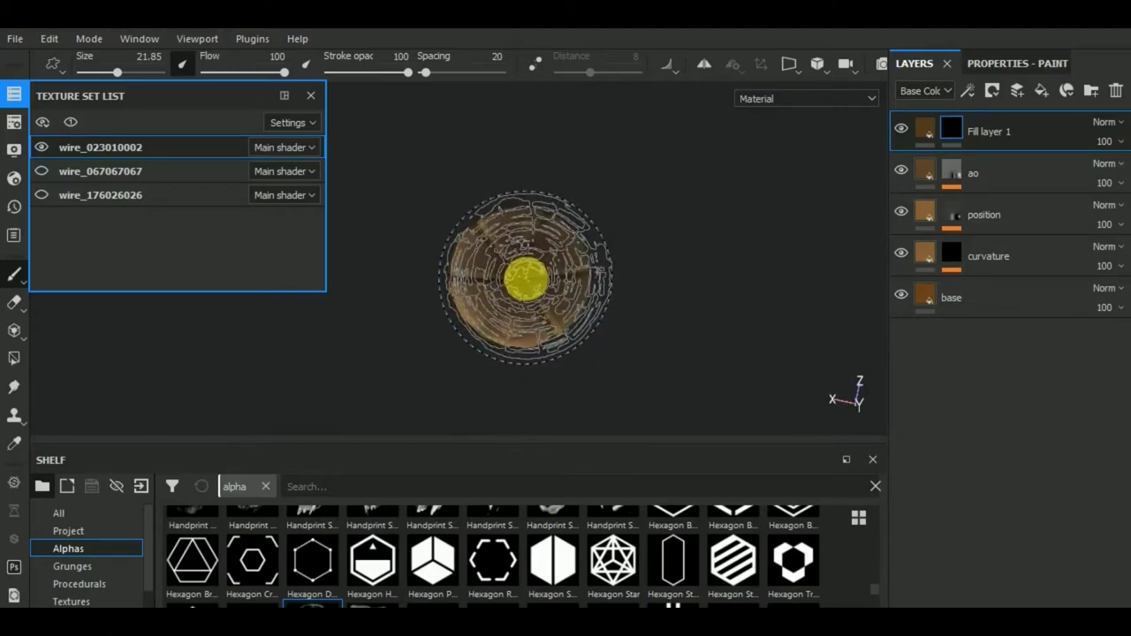
{"action": "scroll", "coordinate": [527, 279], "scroll_direction": "down", "scroll_amount": 2}
{"action": "mouse_move", "coordinate": [519, 279]}
{"action": "left_mouse_down", "text": "alt"}
{"action": "mouse_move", "coordinate": [733, 336]}
{"action": "mouse_move", "coordinate": [707, 310]}
{"action": "mouse_move", "coordinate": [655, 350]}
{"action": "mouse_move", "coordinate": [489, 303]}
{"action": "mouse_move", "coordinate": [570, 310]}
{"action": "mouse_move", "coordinate": [487, 299]}
{"action": "left_mouse_up", "text": "alt"}
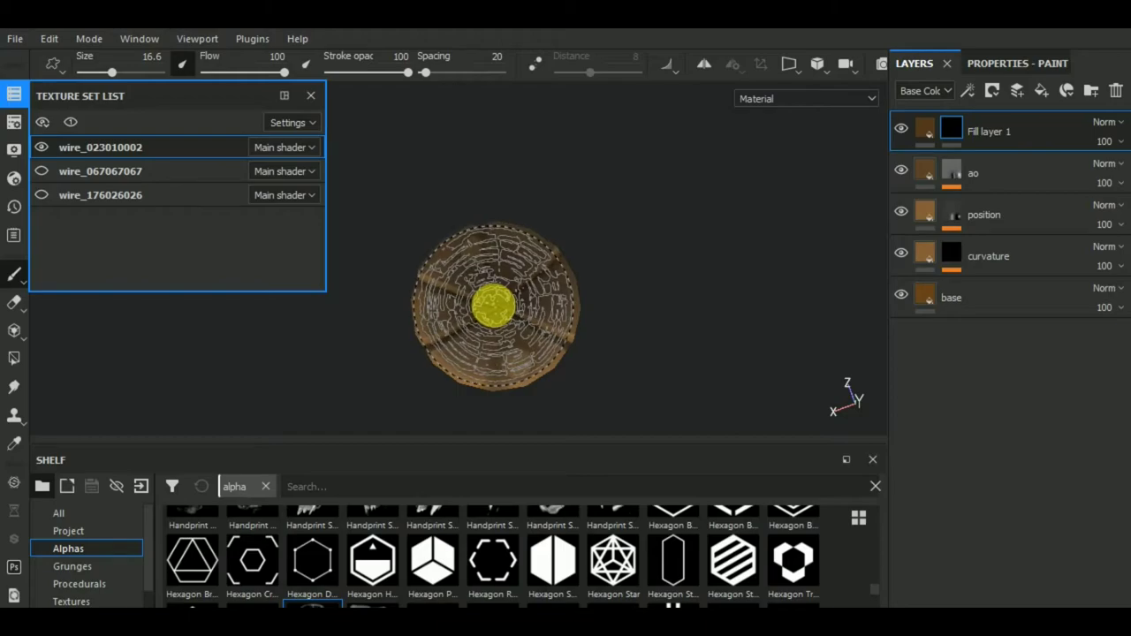
{"action": "mouse_move", "coordinate": [716, 305]}
{"action": "left_mouse_down", "text": "alt"}
{"action": "mouse_move", "coordinate": [712, 334]}
{"action": "mouse_move", "coordinate": [712, 240]}
{"action": "mouse_move", "coordinate": [783, 315]}
{"action": "mouse_move", "coordinate": [749, 363]}
{"action": "mouse_move", "coordinate": [449, 245]}
{"action": "left_mouse_up", "text": "alt"}
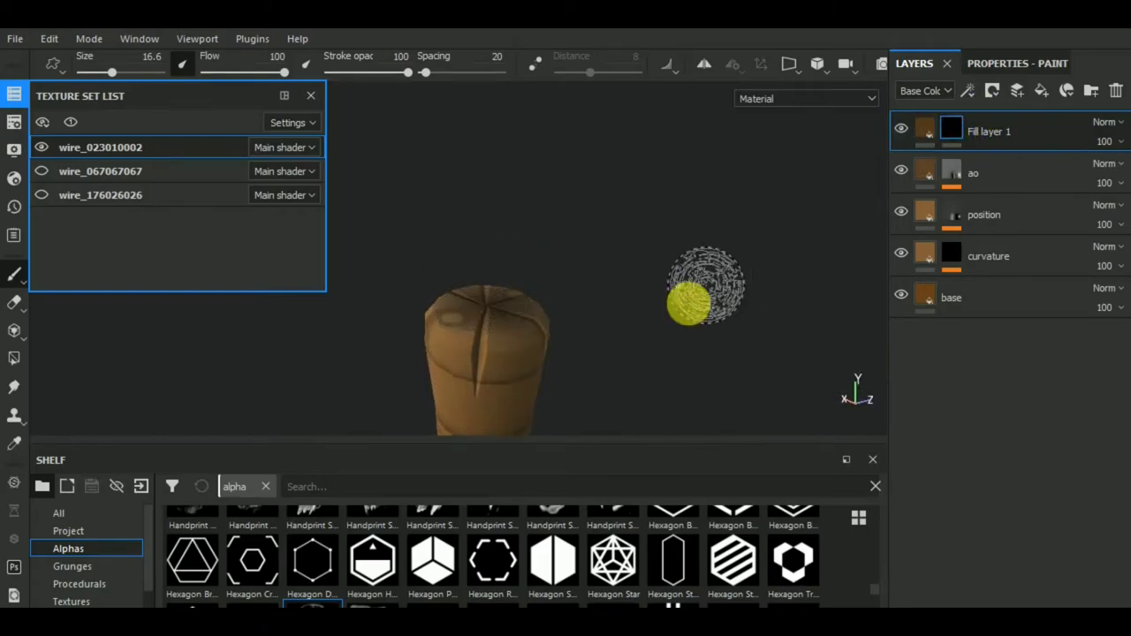
{"action": "mouse_move", "coordinate": [686, 303]}
{"action": "left_mouse_down", "text": "alt"}
{"action": "mouse_move", "coordinate": [677, 396]}
{"action": "mouse_move", "coordinate": [467, 328]}
{"action": "mouse_move", "coordinate": [483, 314]}
{"action": "mouse_move", "coordinate": [636, 344]}
{"action": "mouse_move", "coordinate": [662, 324]}
{"action": "mouse_move", "coordinate": [657, 303]}
{"action": "mouse_move", "coordinate": [747, 247]}
{"action": "mouse_move", "coordinate": [674, 253]}
{"action": "left_mouse_up", "text": "alt"}
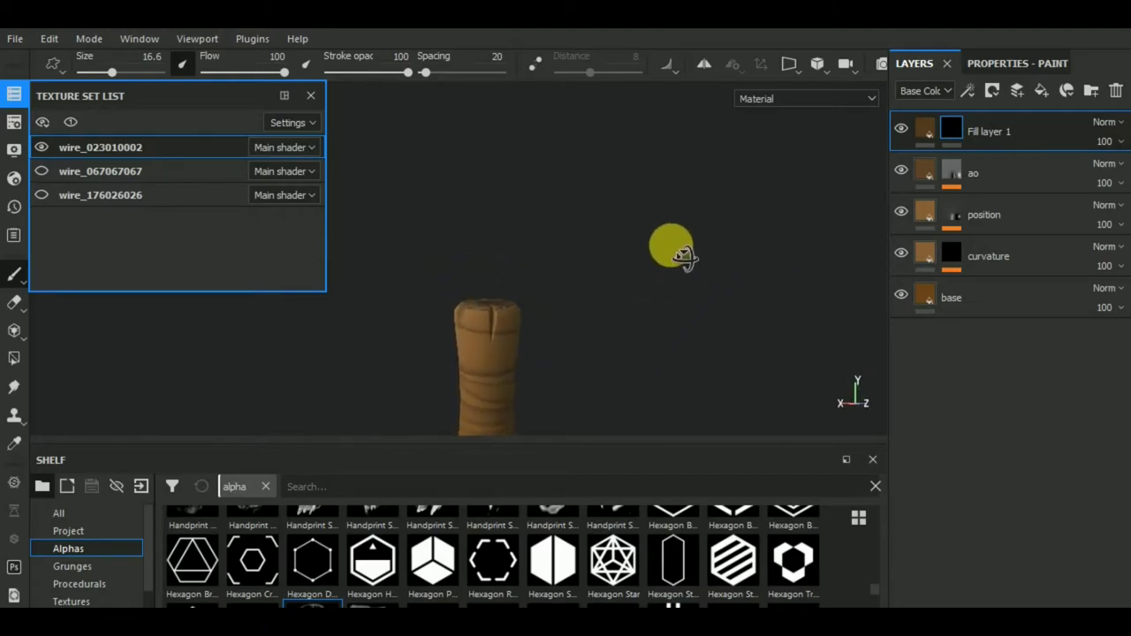
Duplicate Fill layer 1, naming the original 'cracks' and the copy 'cracks shadow'.
{"action": "right_click", "coordinate": [998, 129]}
{"action": "left_click", "coordinate": [786, 353]}
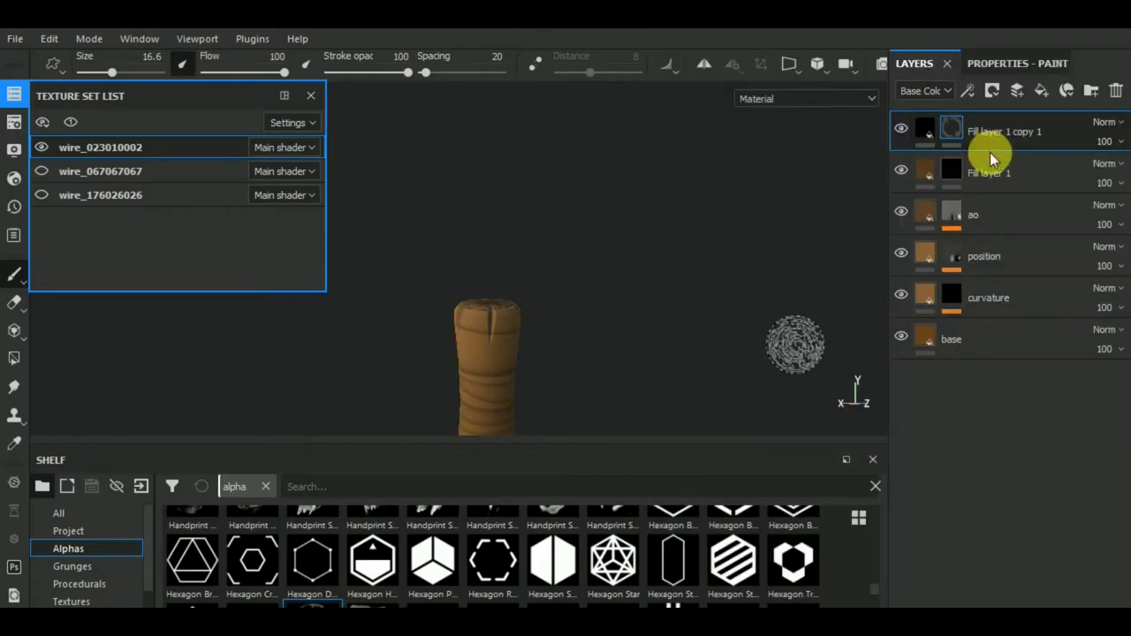
{"action": "double_click", "coordinate": [987, 172]}
{"action": "type", "text": "cracks"}
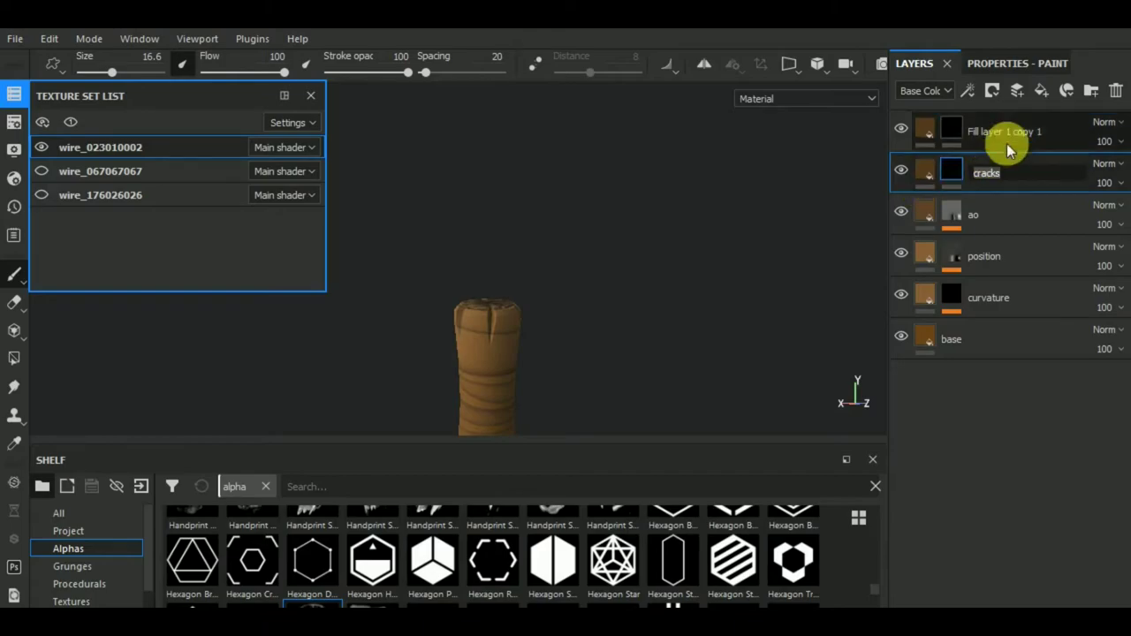
{"action": "left_click", "coordinate": [1005, 141]}
{"action": "type", "text": "cracks shadow"}
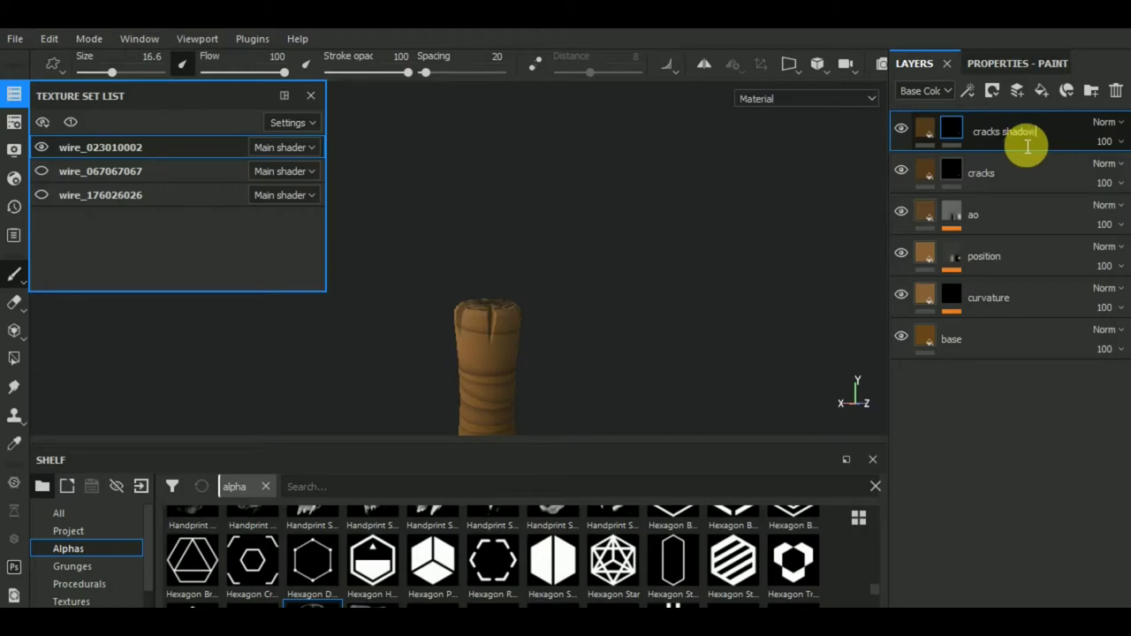
{"action": "left_click", "coordinate": [951, 127]}
Orbit to the grip's top and select the cracks shadow layer's mask for painting.
{"action": "left_click", "coordinate": [939, 129]}
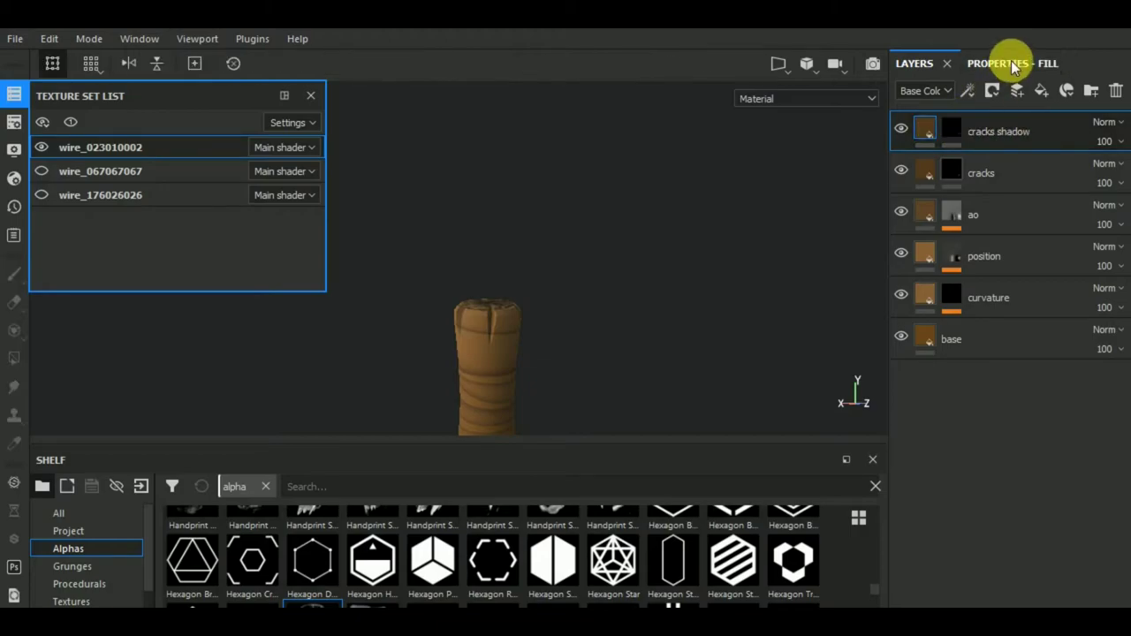
{"action": "mouse_move", "coordinate": [460, 309]}
{"action": "left_mouse_down", "text": "alt"}
{"action": "mouse_move", "coordinate": [613, 374]}
{"action": "mouse_move", "coordinate": [522, 313]}
{"action": "left_mouse_up", "text": "alt"}
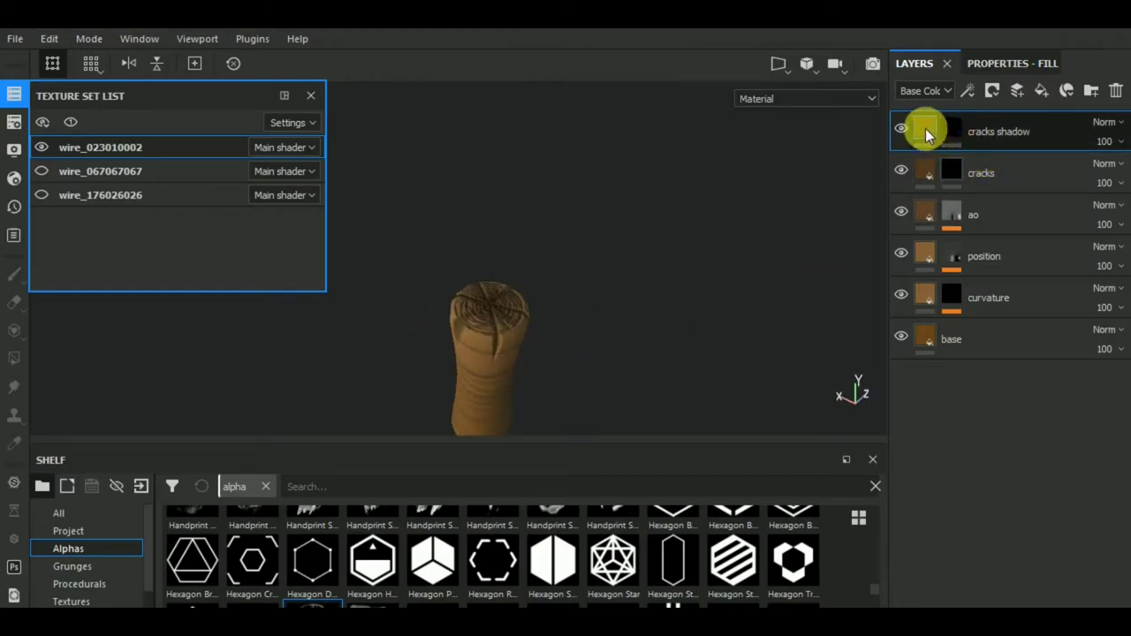
{"action": "left_click_drag", "start_coordinate": [495, 310], "coordinate": [508, 314], "text": "alt"}
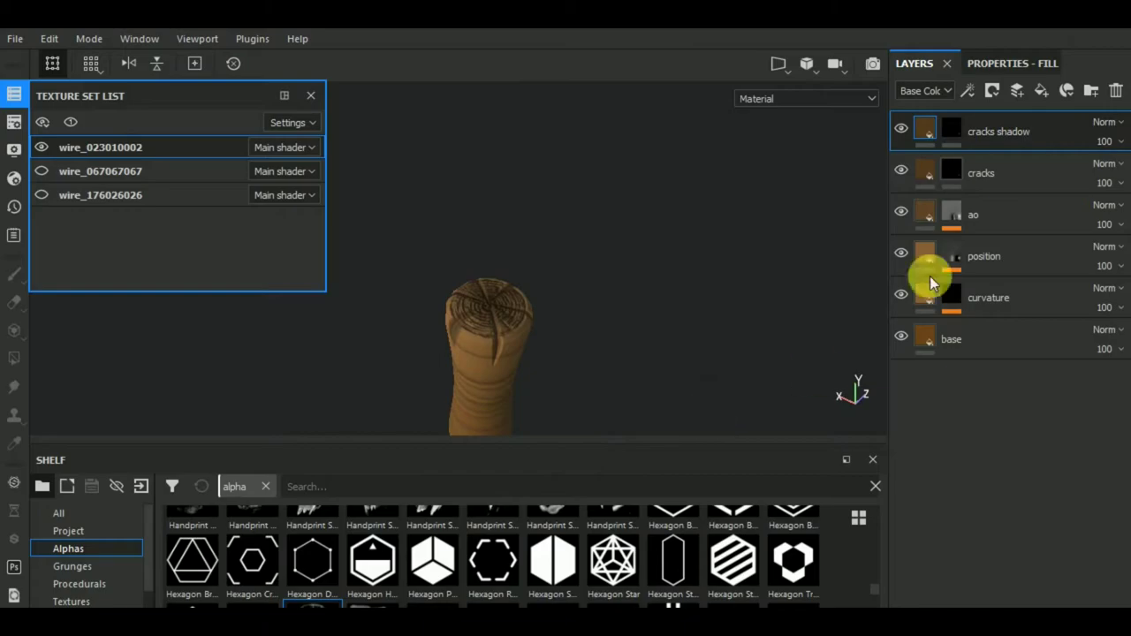
{"action": "left_click", "coordinate": [950, 129]}
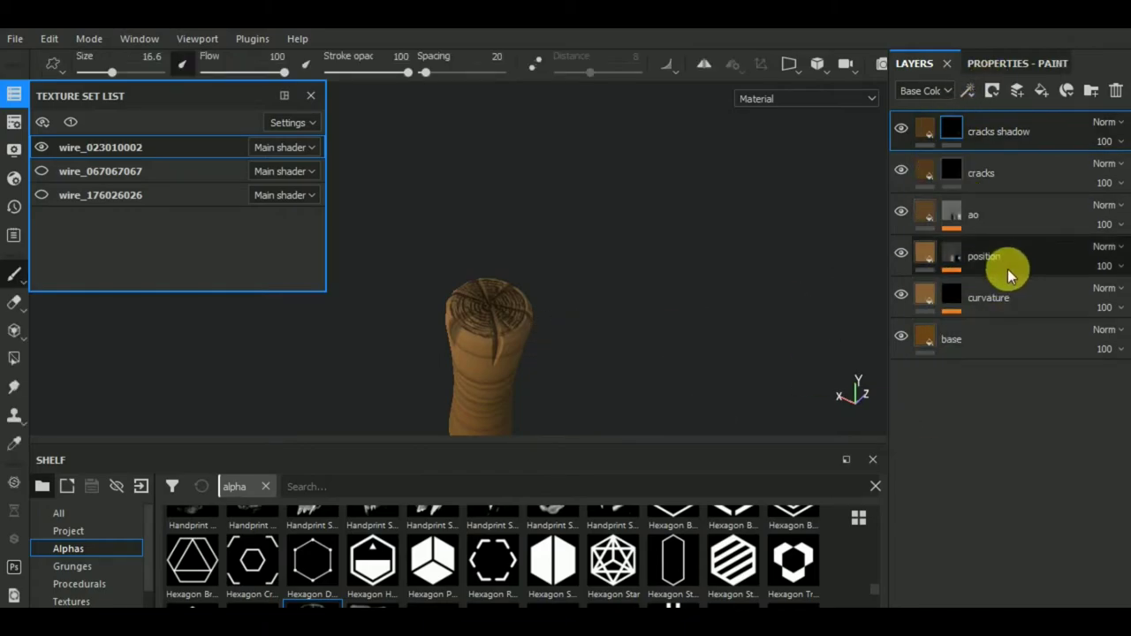
Load the round Shape alpha, found by searching 'shape', onto a size 2.8 brush.
{"action": "left_click", "coordinate": [324, 488]}
{"action": "type", "text": "shape"}
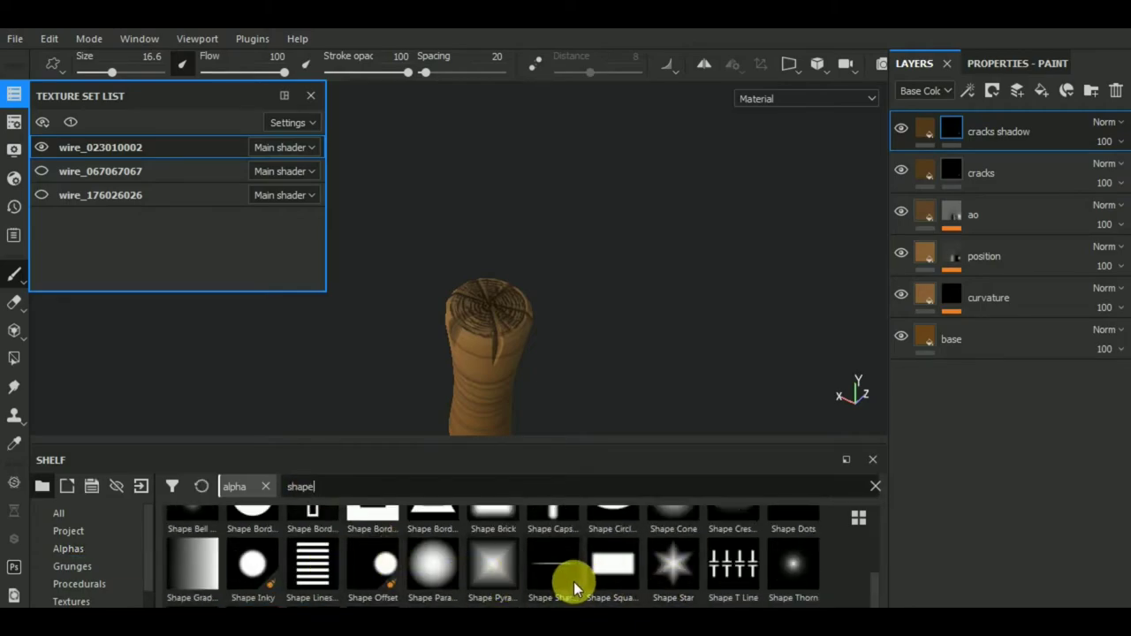
{"action": "scroll", "coordinate": [574, 582], "scroll_direction": "up", "scroll_amount": 2}
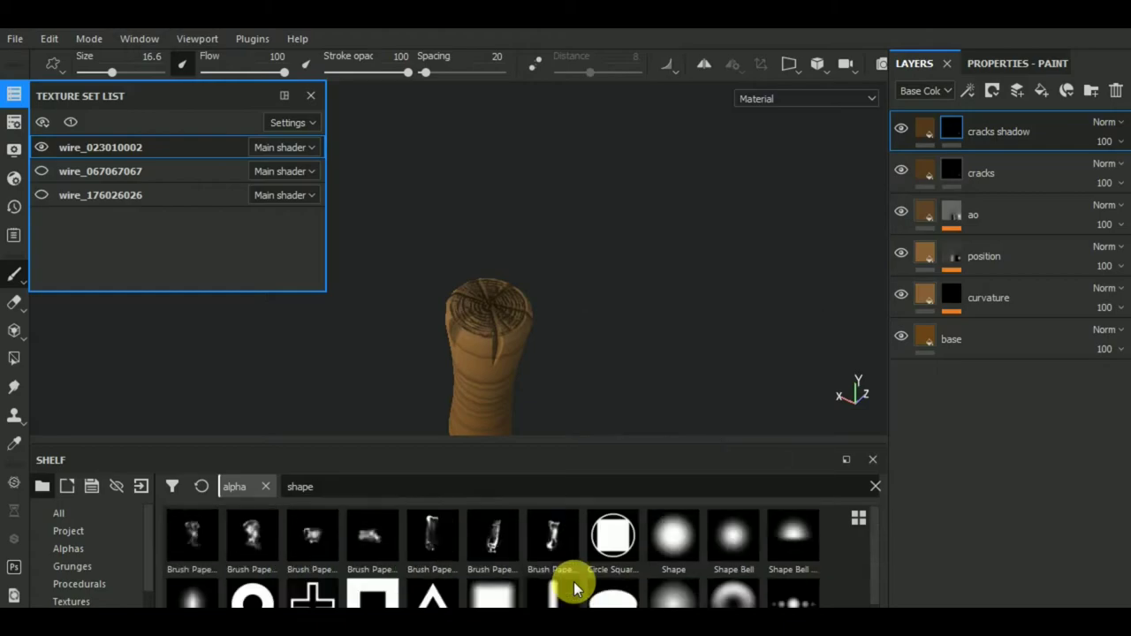
{"action": "left_click", "coordinate": [672, 541]}
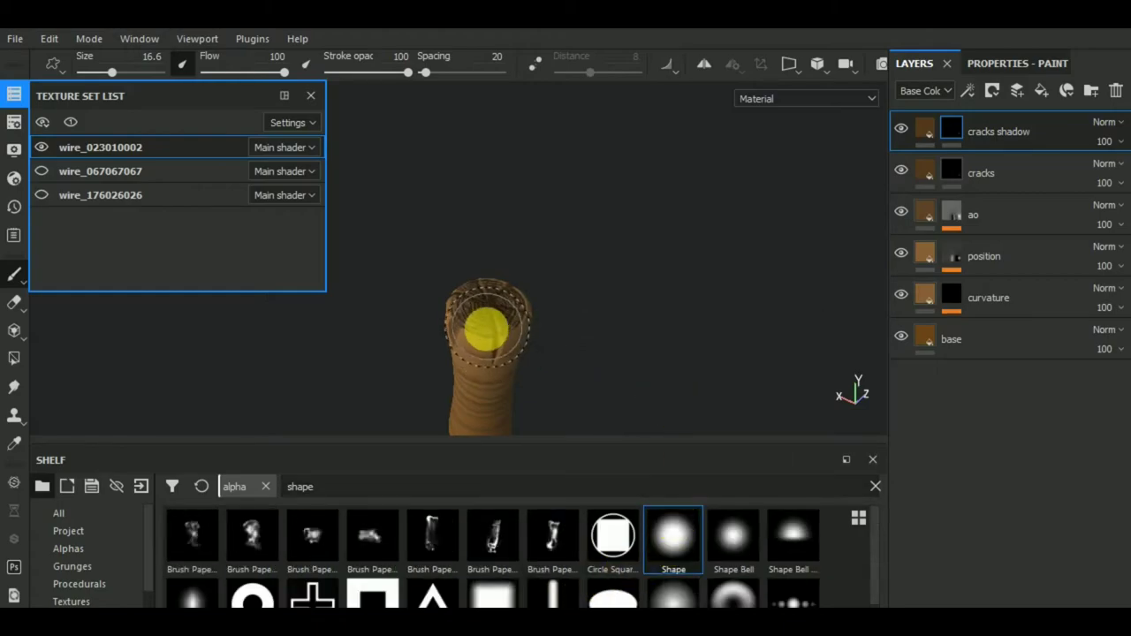
{"action": "scroll", "coordinate": [484, 336], "scroll_direction": "up", "scroll_amount": 3}
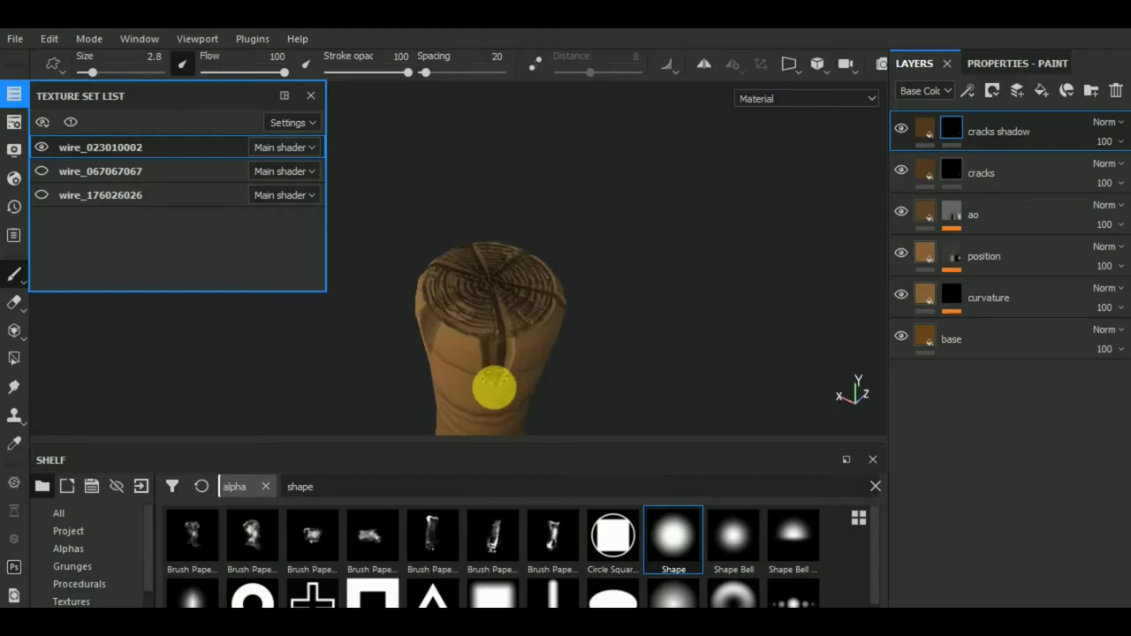
{"action": "left_click", "coordinate": [1013, 65]}
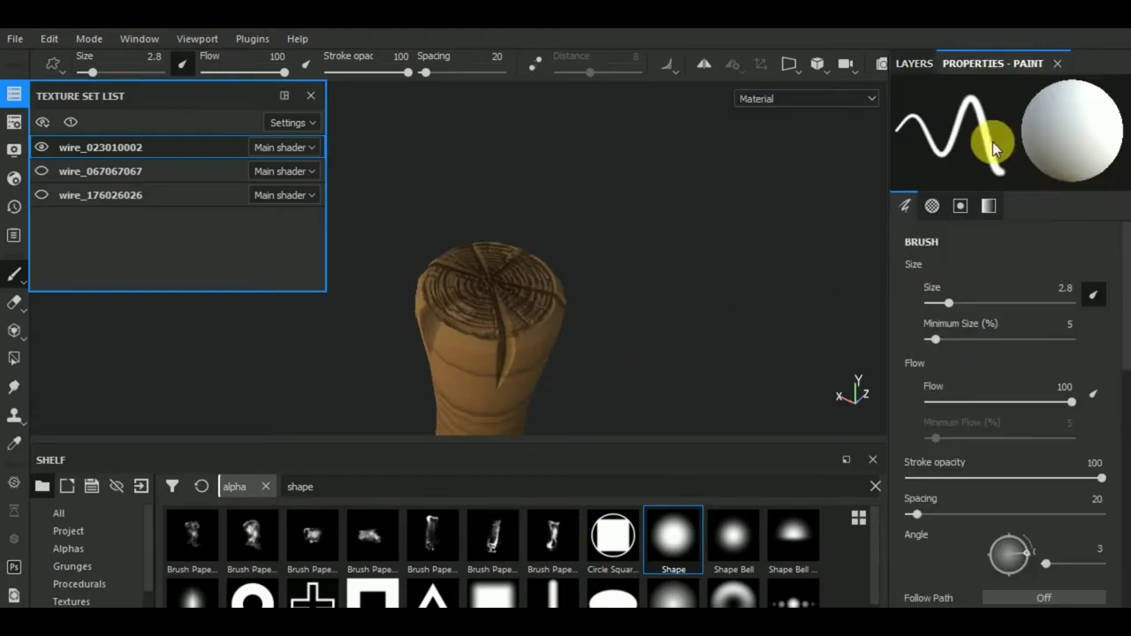
{"action": "scroll", "coordinate": [996, 493], "scroll_direction": "down", "scroll_amount": 5}
Select the cracks shadow fill layer and show its fill settings.
{"action": "left_click", "coordinate": [926, 62]}
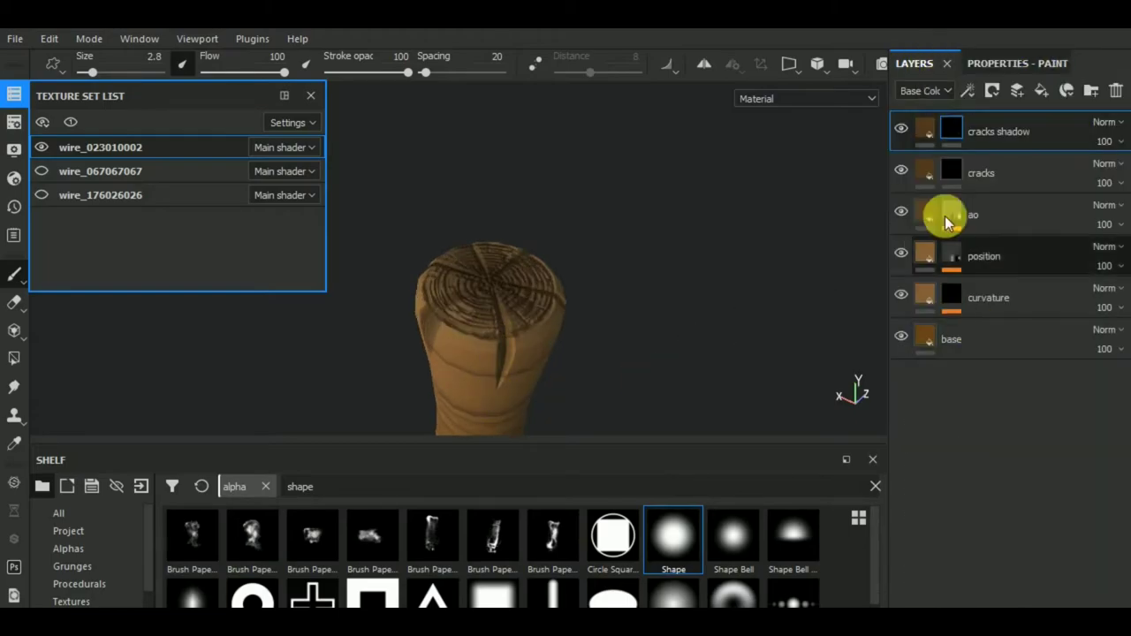
{"action": "left_click", "coordinate": [952, 123]}
{"action": "left_click", "coordinate": [998, 69]}
Limit the cracks shadow fill to the colour channel and give it a brown base colour.
{"action": "left_click", "coordinate": [1017, 402]}
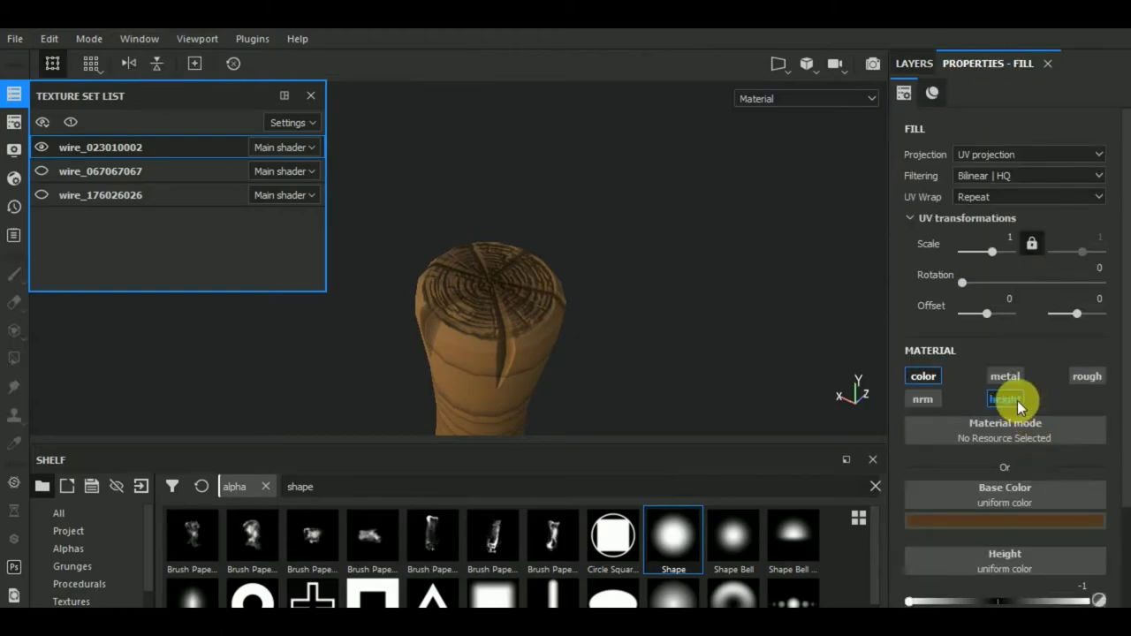
{"action": "left_click", "coordinate": [1016, 402]}
{"action": "left_click", "coordinate": [923, 376]}
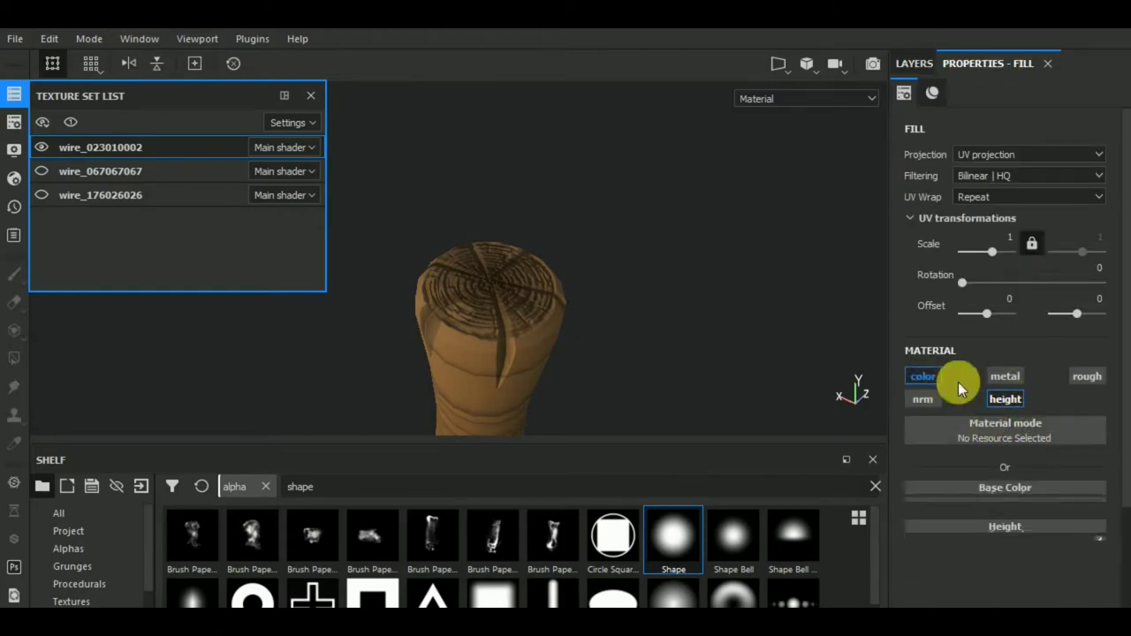
{"action": "scroll", "coordinate": [1036, 507], "scroll_direction": "down", "scroll_amount": 1}
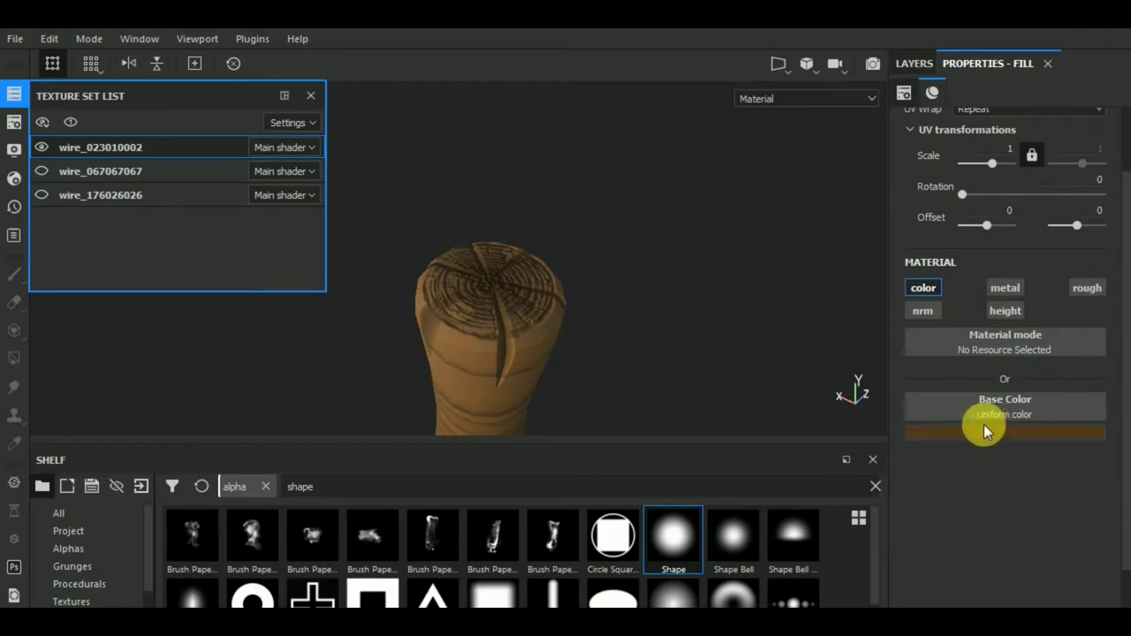
{"action": "left_click", "coordinate": [905, 432]}
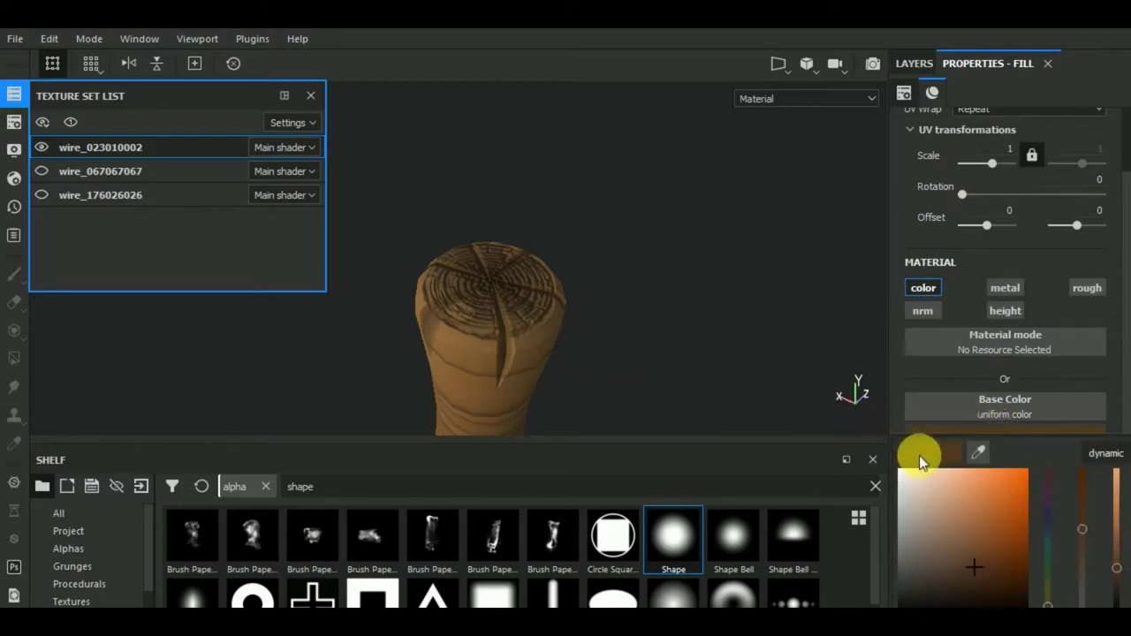
{"action": "left_click", "coordinate": [966, 562]}
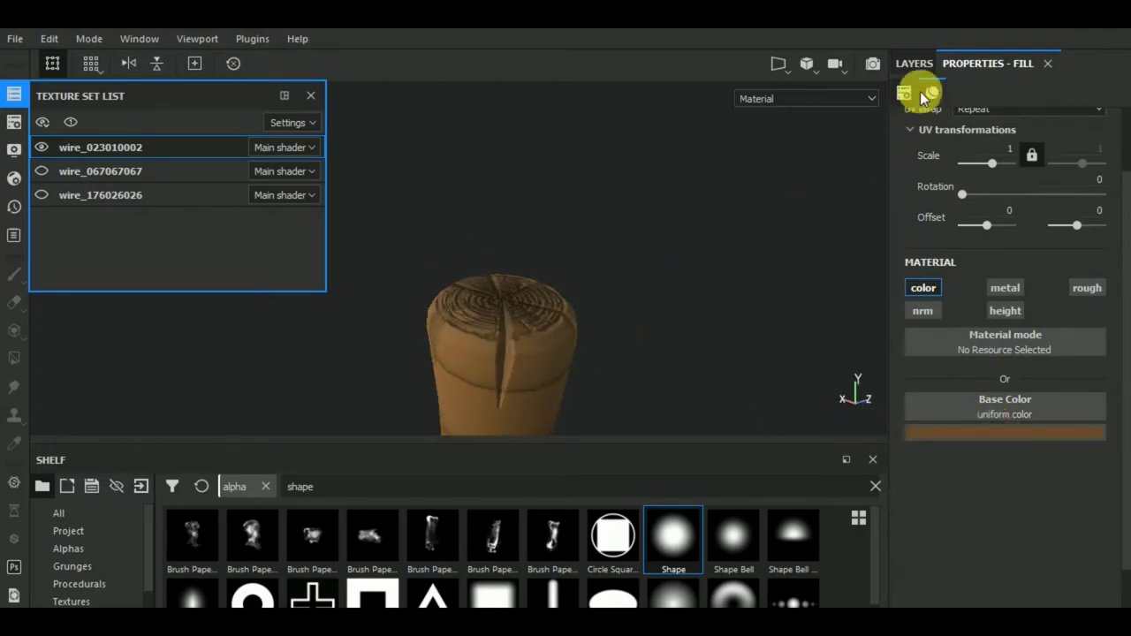
Orbit onto the grip top and darken the fill's base colour to a deeper brown.
{"action": "left_click", "coordinate": [914, 63]}
{"action": "left_click", "coordinate": [942, 132]}
{"action": "key", "text": "1"}
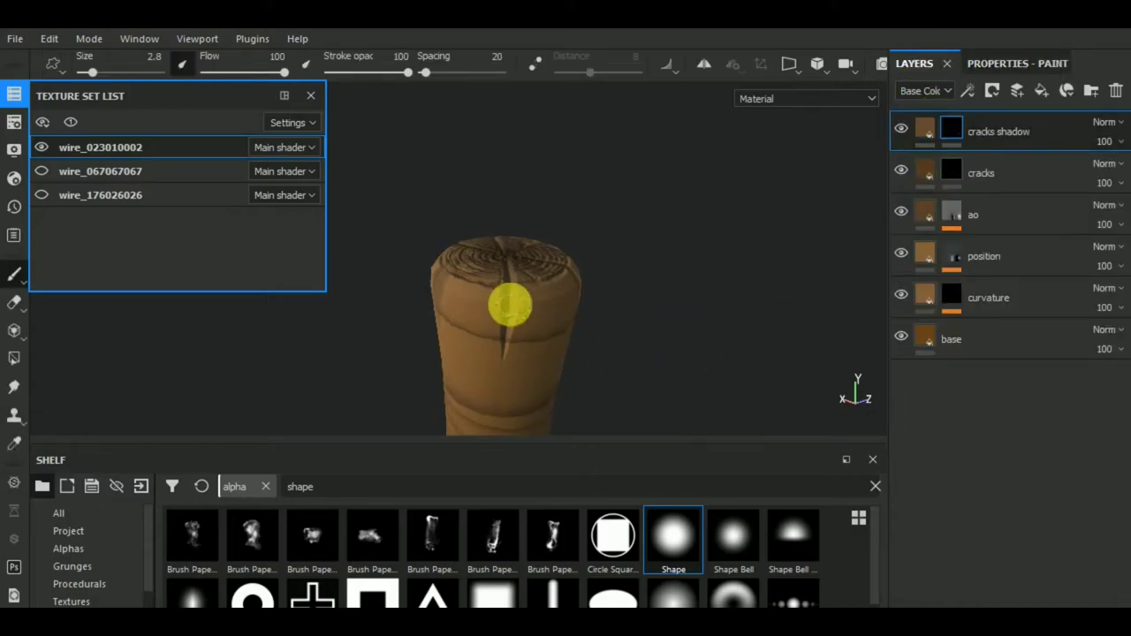
{"action": "mouse_move", "coordinate": [510, 305]}
{"action": "left_mouse_down", "text": "alt"}
{"action": "mouse_move", "coordinate": [486, 277]}
{"action": "mouse_move", "coordinate": [487, 346]}
{"action": "mouse_move", "coordinate": [505, 252]}
{"action": "left_mouse_up", "text": "alt"}
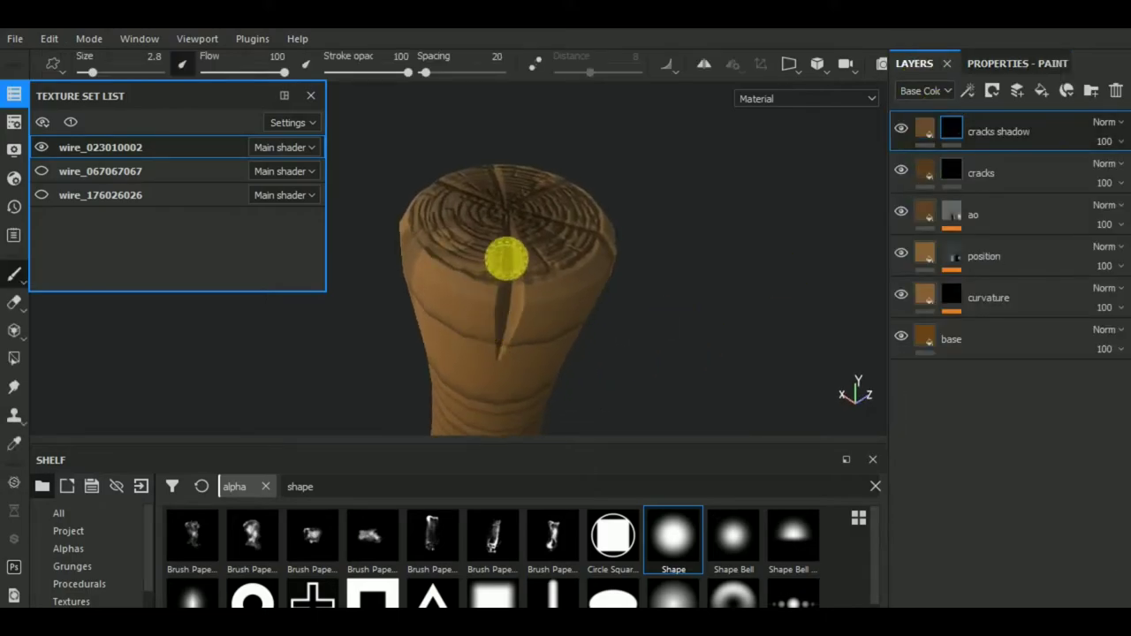
{"action": "left_click", "coordinate": [926, 132]}
{"action": "left_click", "coordinate": [984, 433]}
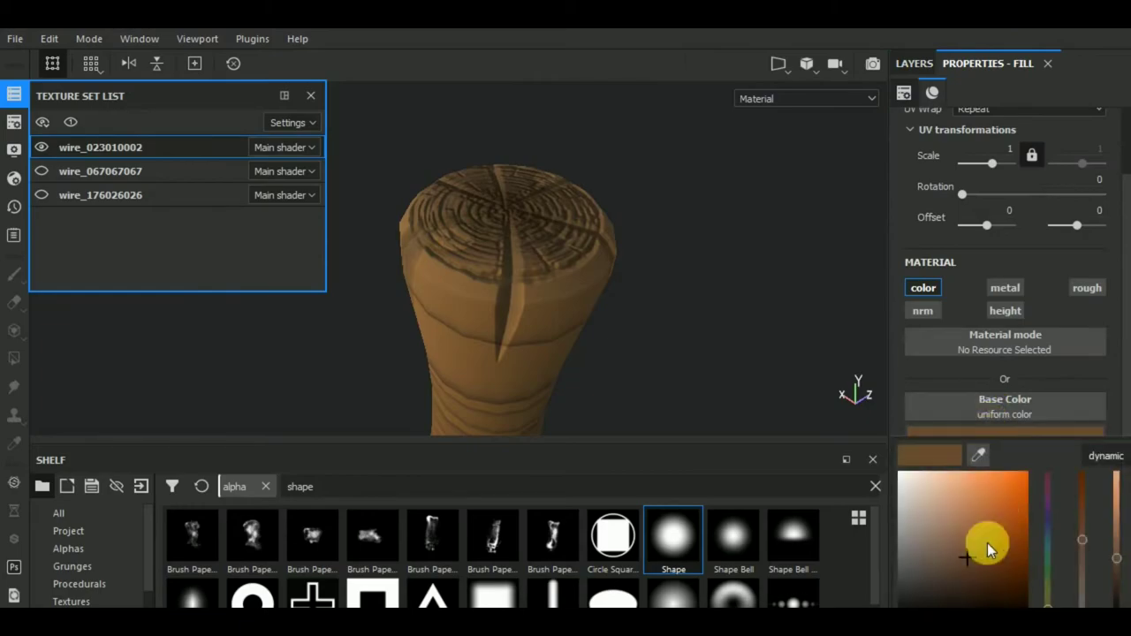
{"action": "left_click", "coordinate": [914, 63]}
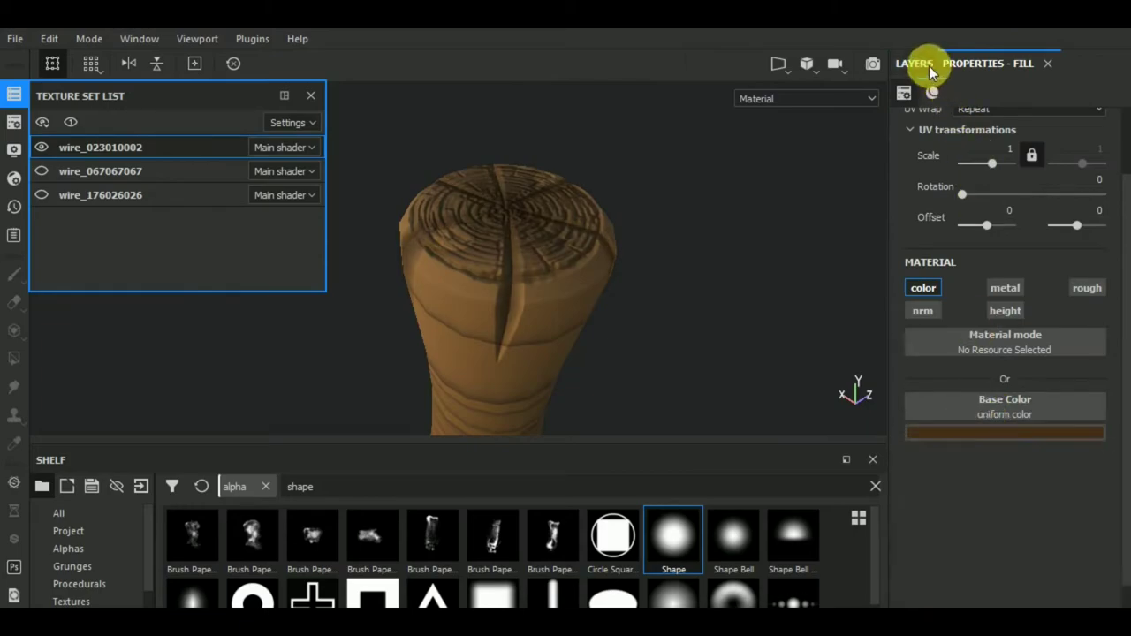
Clear the cracks shadow mask so painting starts fresh.
{"action": "left_click", "coordinate": [942, 128]}
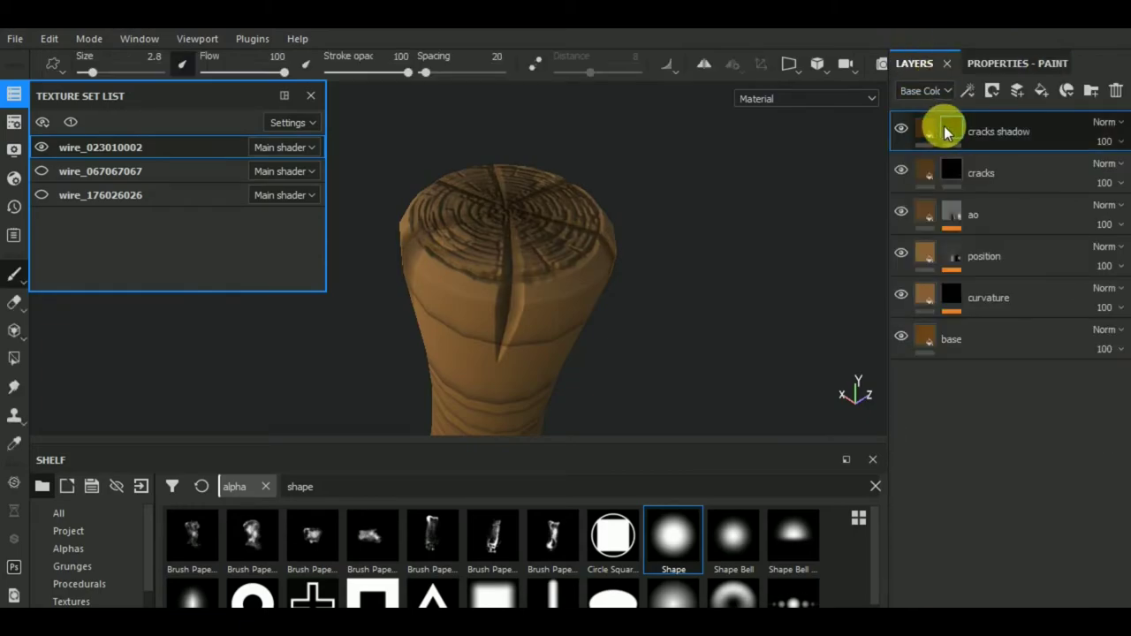
{"action": "right_click", "coordinate": [941, 128]}
{"action": "left_click", "coordinate": [964, 292]}
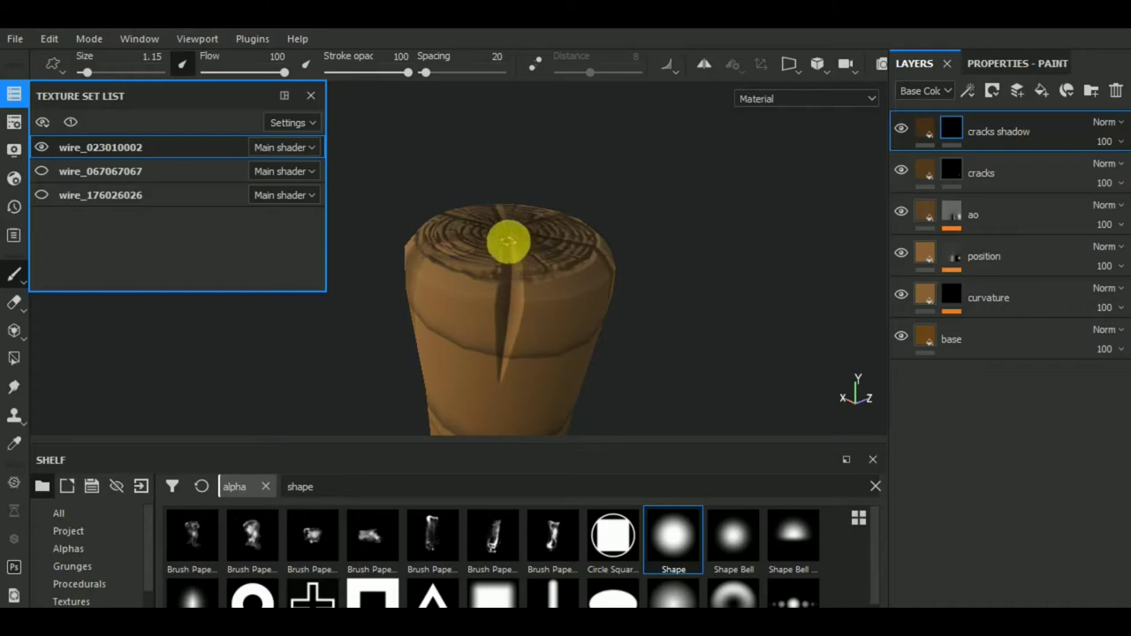
Preview a stroke down the crack and check the size 1.15 brush settings with the mask selected.
{"action": "left_click", "coordinate": [509, 242]}
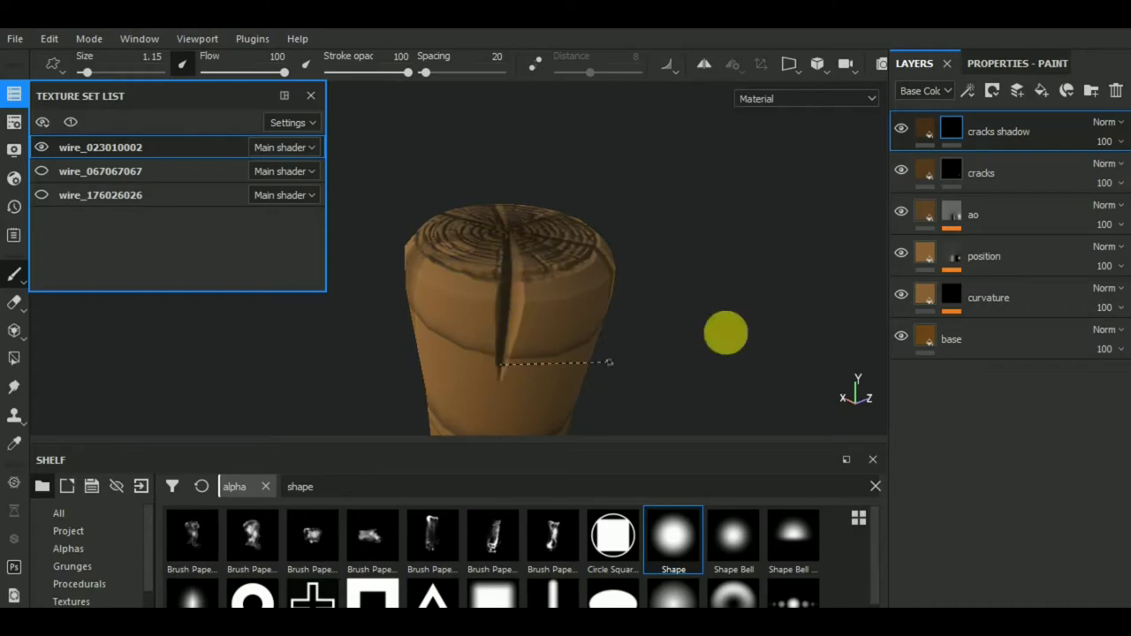
{"action": "left_click", "coordinate": [999, 72]}
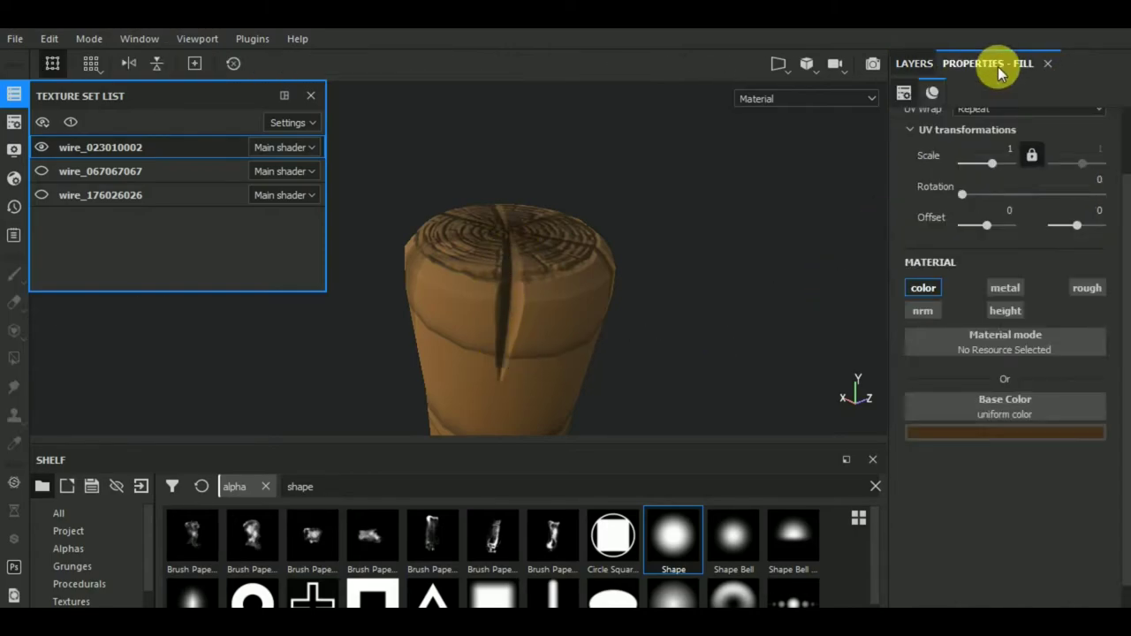
{"action": "left_click", "coordinate": [919, 65]}
{"action": "left_click", "coordinate": [943, 129]}
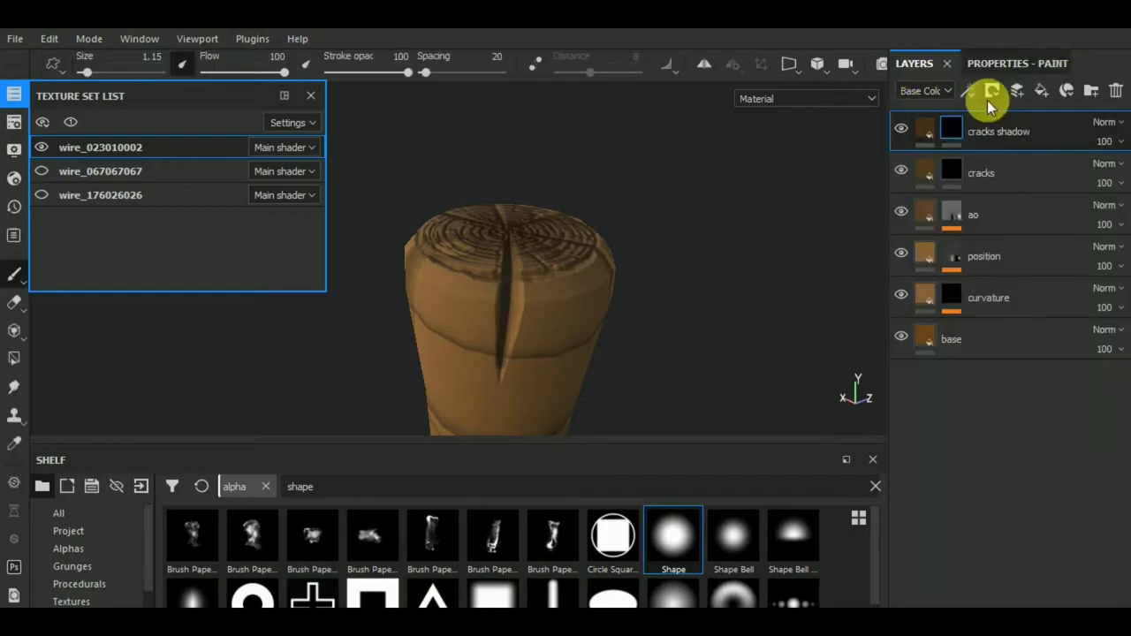
{"action": "left_click", "coordinate": [1016, 66]}
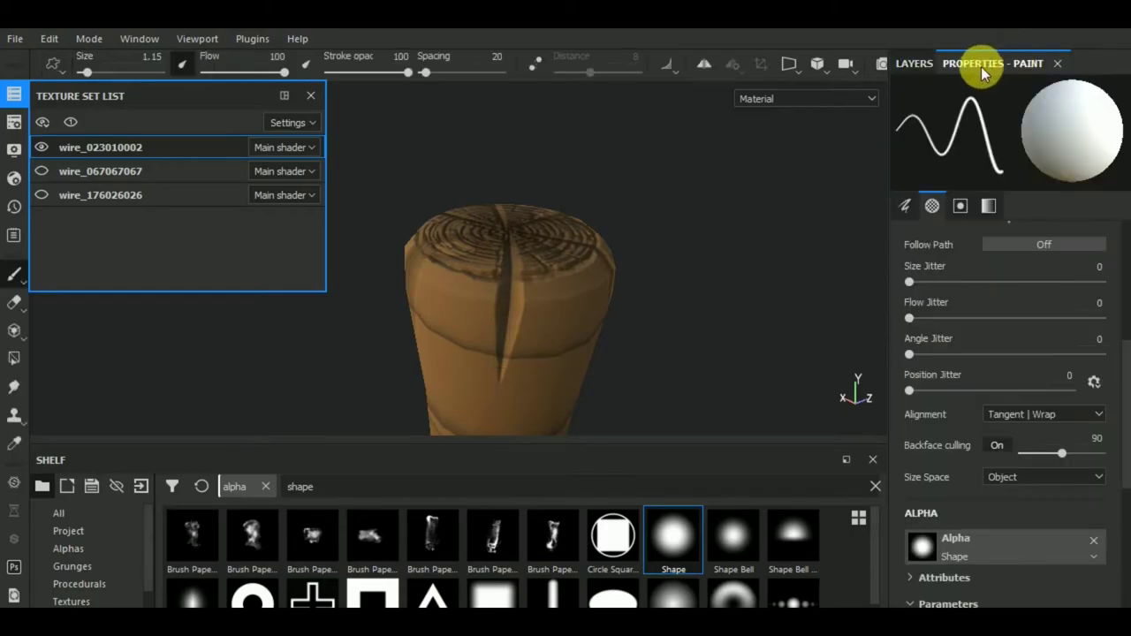
{"action": "left_click", "coordinate": [915, 65]}
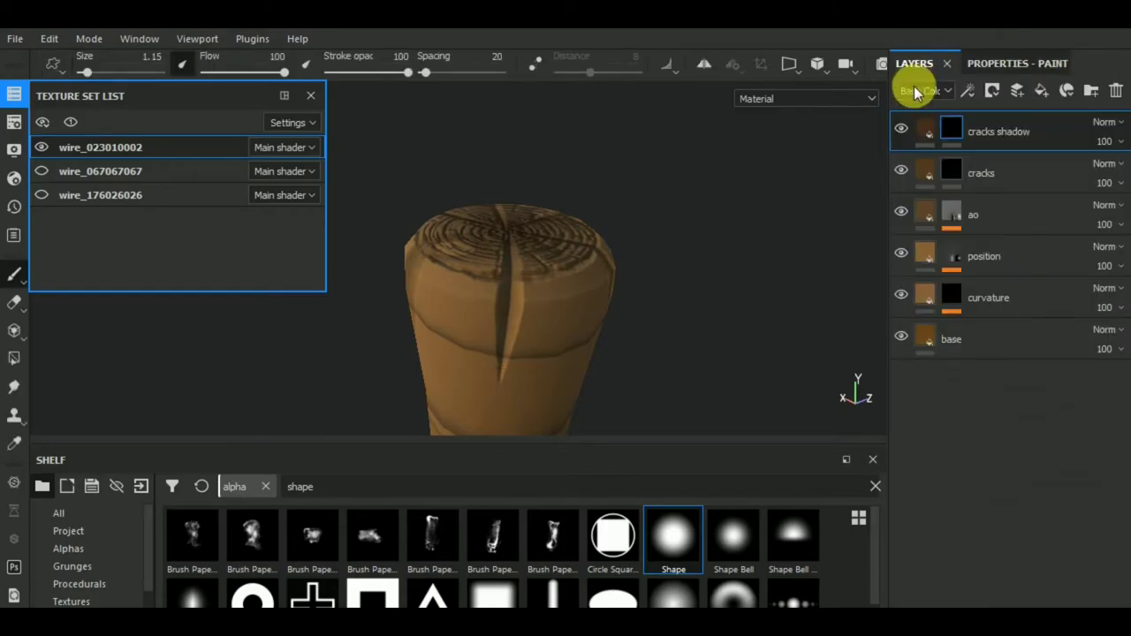
Lower the brush flow to 17.
{"action": "left_click", "coordinate": [1007, 62]}
{"action": "scroll", "coordinate": [972, 354], "scroll_direction": "up", "scroll_amount": 3}
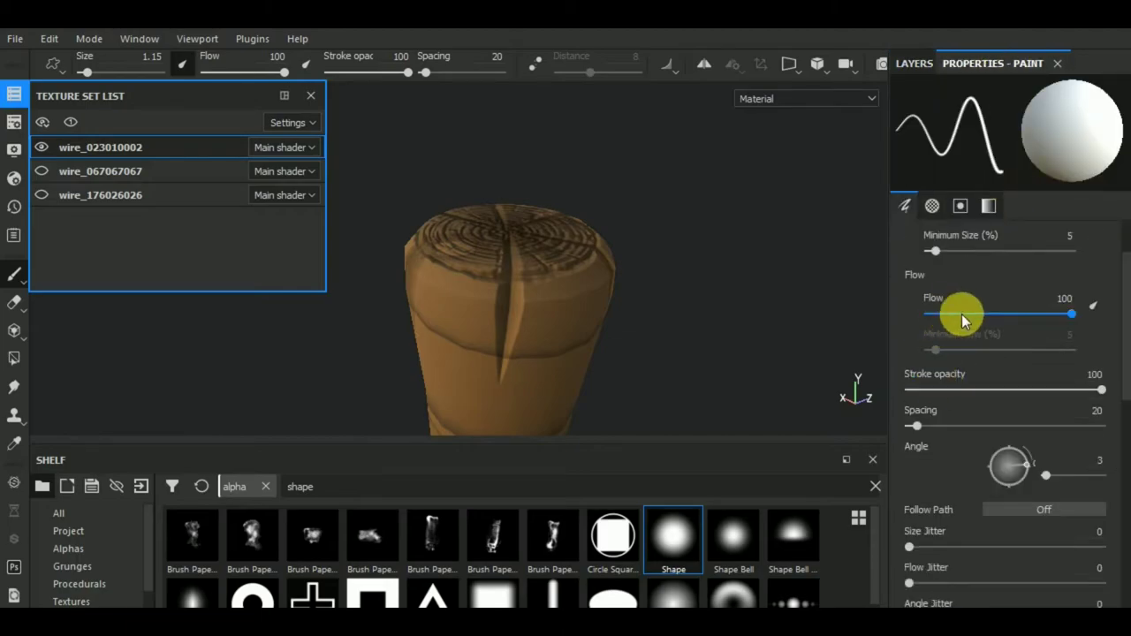
{"action": "left_click_drag", "start_coordinate": [964, 320], "coordinate": [951, 314]}
Paint a dark shadow line down the grip's front crack and orbit to inspect it.
{"action": "mouse_move", "coordinate": [626, 280]}
{"action": "left_mouse_down", "text": "alt"}
{"action": "mouse_move", "coordinate": [603, 283]}
{"action": "mouse_move", "coordinate": [505, 235]}
{"action": "left_mouse_up", "text": "alt"}
{"action": "left_click_drag", "start_coordinate": [522, 298], "coordinate": [503, 268], "text": "alt"}
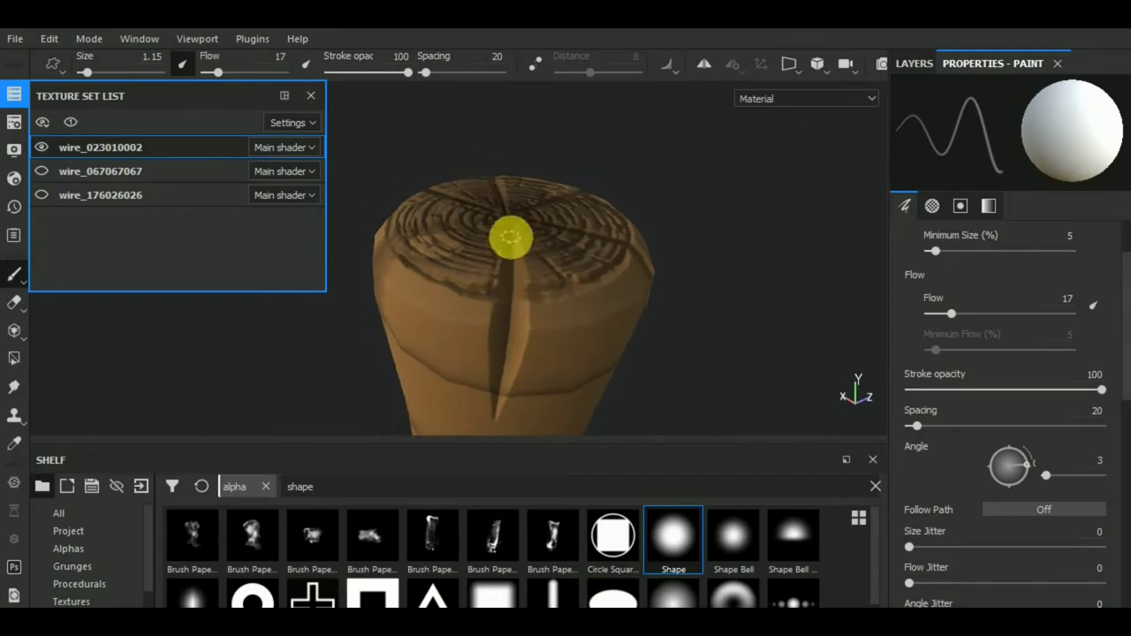
{"action": "left_click", "coordinate": [512, 331], "text": "shift"}
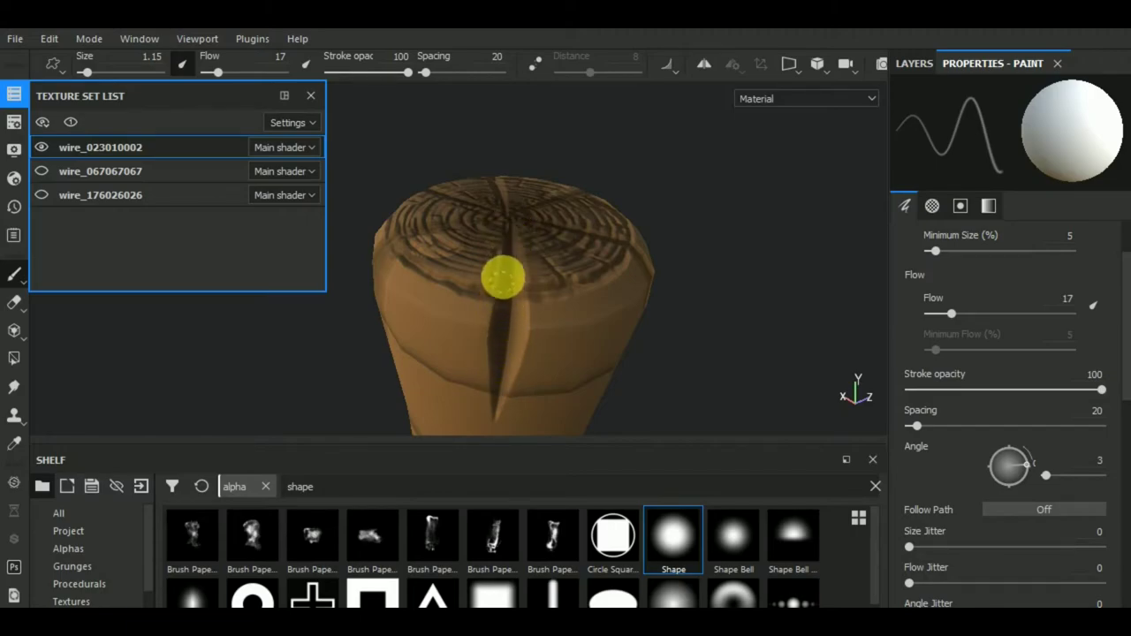
{"action": "mouse_move", "coordinate": [502, 277]}
{"action": "left_mouse_down", "text": "alt"}
{"action": "mouse_move", "coordinate": [533, 331]}
{"action": "mouse_move", "coordinate": [687, 326]}
{"action": "mouse_move", "coordinate": [413, 311]}
{"action": "mouse_move", "coordinate": [480, 291]}
{"action": "mouse_move", "coordinate": [510, 323]}
{"action": "mouse_move", "coordinate": [479, 321]}
{"action": "left_mouse_up", "text": "alt"}
{"action": "mouse_move", "coordinate": [480, 321]}
{"action": "middle_mouse_down", "text": "alt"}
{"action": "mouse_move", "coordinate": [456, 349]}
{"action": "mouse_move", "coordinate": [505, 235]}
{"action": "middle_mouse_up", "text": "alt"}
{"action": "left_click_drag", "start_coordinate": [504, 236], "coordinate": [536, 324], "text": "alt"}
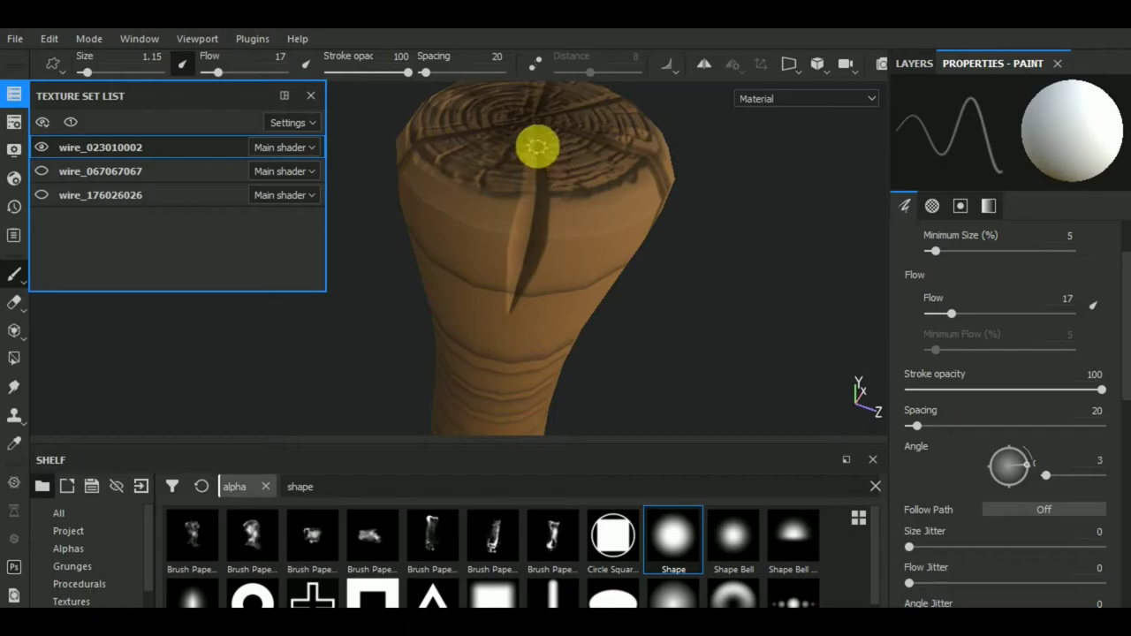
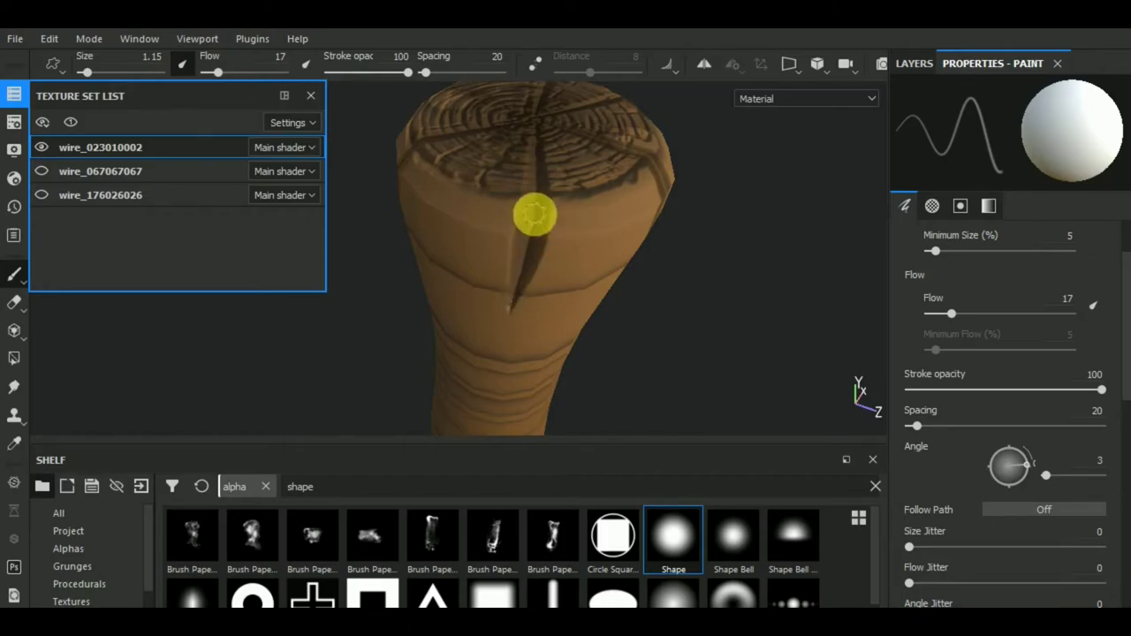
Paint a straight dark stroke up the crease on the cracks shadow layer.
{"action": "mouse_move", "coordinate": [535, 216]}
{"action": "left_mouse_down", "text": "alt"}
{"action": "mouse_move", "coordinate": [613, 288]}
{"action": "mouse_move", "coordinate": [676, 279]}
{"action": "mouse_move", "coordinate": [677, 265]}
{"action": "mouse_move", "coordinate": [407, 275]}
{"action": "mouse_move", "coordinate": [538, 270]}
{"action": "mouse_move", "coordinate": [480, 302]}
{"action": "mouse_move", "coordinate": [489, 296]}
{"action": "mouse_move", "coordinate": [430, 291]}
{"action": "mouse_move", "coordinate": [543, 328]}
{"action": "mouse_move", "coordinate": [499, 266]}
{"action": "mouse_move", "coordinate": [523, 176]}
{"action": "left_mouse_up", "text": "alt"}
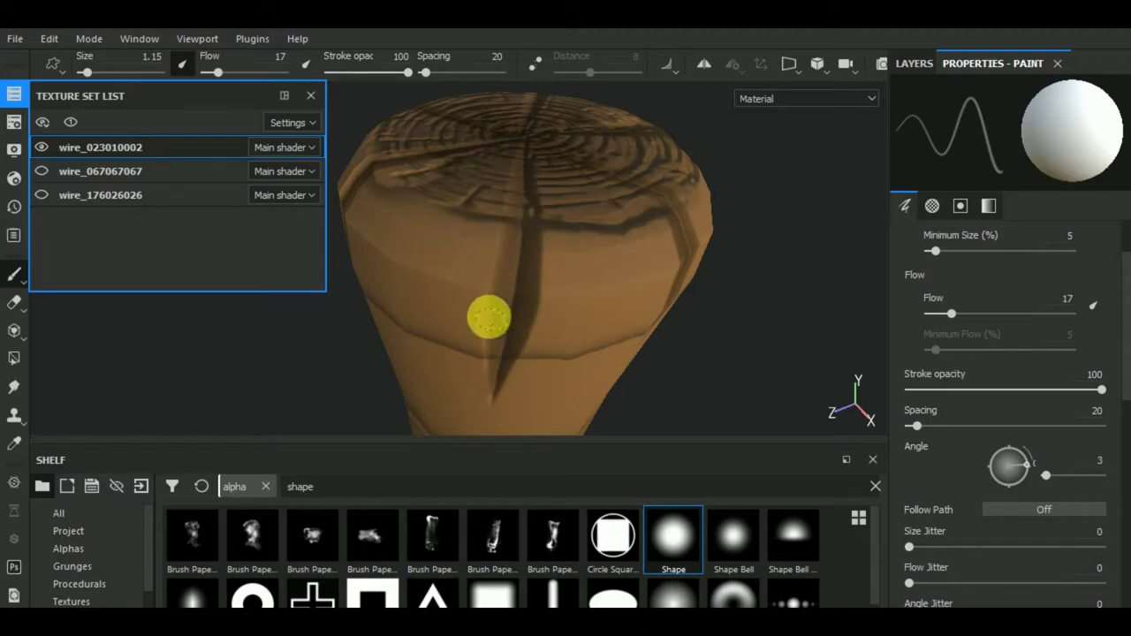
{"action": "mouse_move", "coordinate": [510, 230]}
{"action": "left_mouse_down", "text": "alt"}
{"action": "mouse_move", "coordinate": [651, 273]}
{"action": "mouse_move", "coordinate": [659, 233]}
{"action": "mouse_move", "coordinate": [404, 239]}
{"action": "mouse_move", "coordinate": [661, 332]}
{"action": "mouse_move", "coordinate": [712, 301]}
{"action": "mouse_move", "coordinate": [601, 333]}
{"action": "mouse_move", "coordinate": [654, 331]}
{"action": "mouse_move", "coordinate": [648, 321]}
{"action": "left_mouse_up", "text": "alt"}
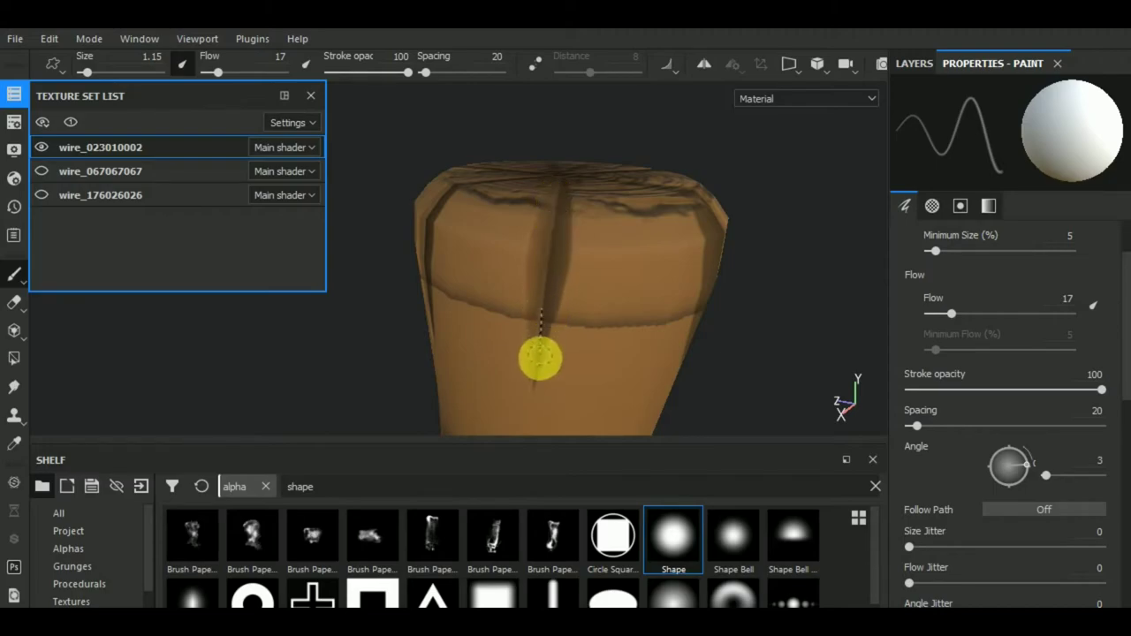
{"action": "left_click", "coordinate": [536, 362], "text": "shift"}
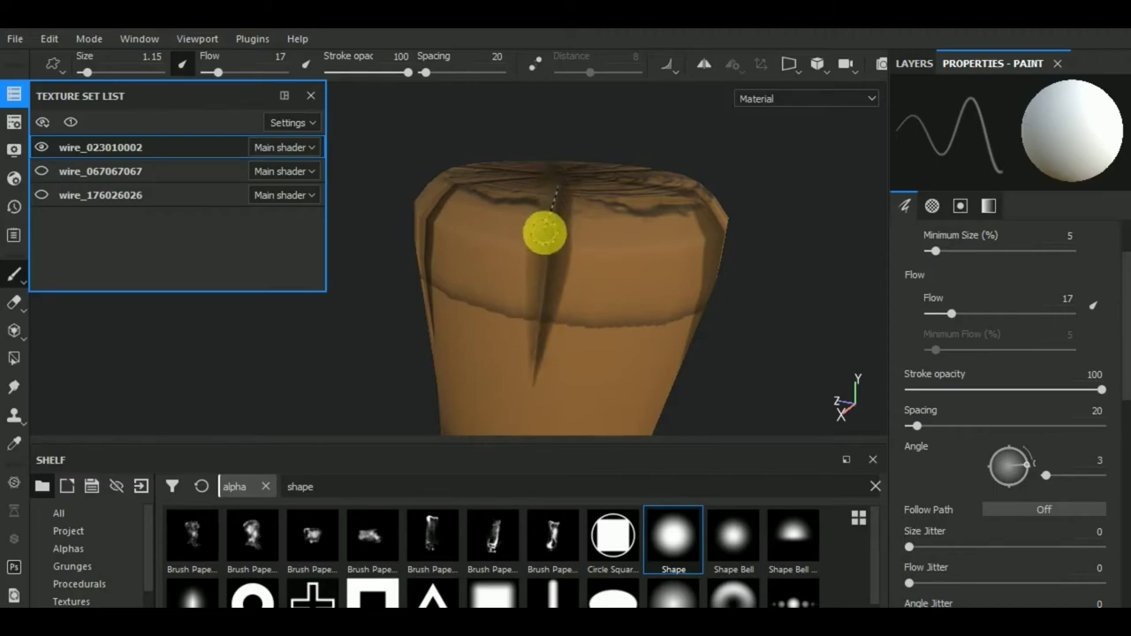
{"action": "left_click", "coordinate": [538, 258], "text": "shift"}
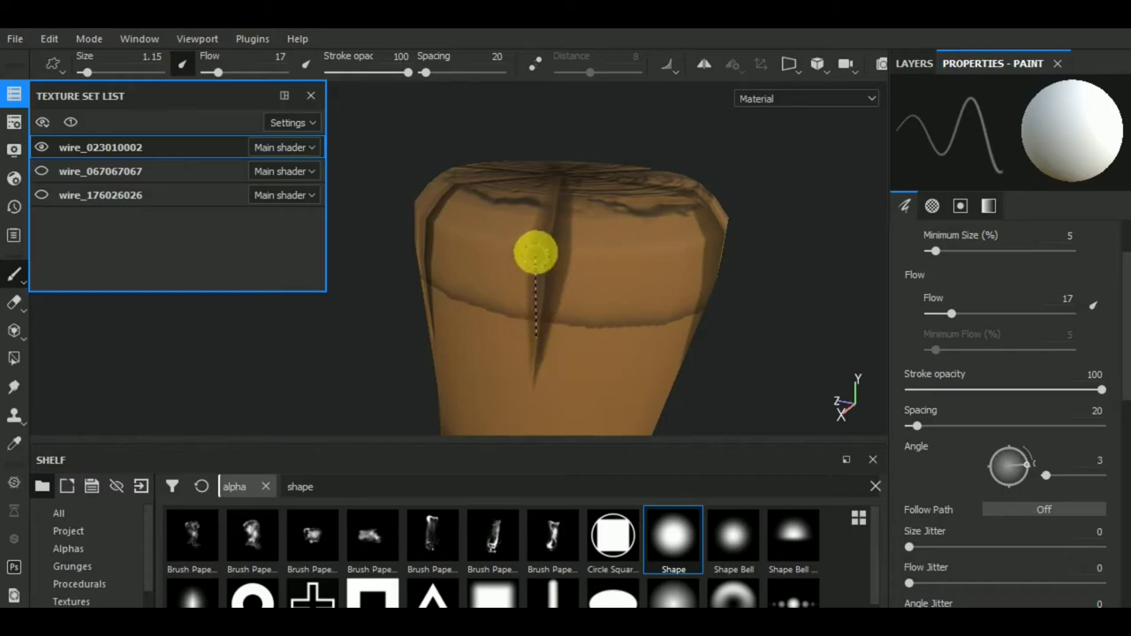
{"action": "middle_click_drag", "start_coordinate": [556, 259], "coordinate": [512, 305], "text": "alt"}
{"action": "mouse_move", "coordinate": [513, 305]}
{"action": "left_mouse_down", "text": "alt"}
{"action": "mouse_move", "coordinate": [497, 328]}
{"action": "mouse_move", "coordinate": [422, 321]}
{"action": "mouse_move", "coordinate": [457, 255]}
{"action": "left_mouse_up", "text": "alt"}
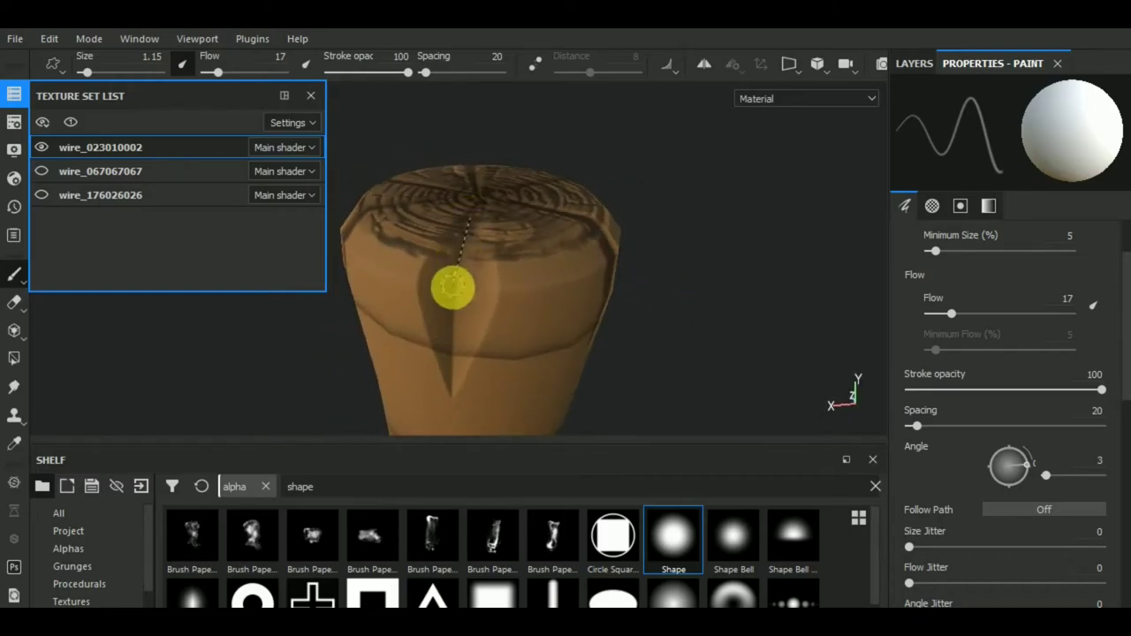
Add more straight dark strokes to lengthen and darken the crease down the stump's side.
{"action": "left_click", "coordinate": [451, 388]}
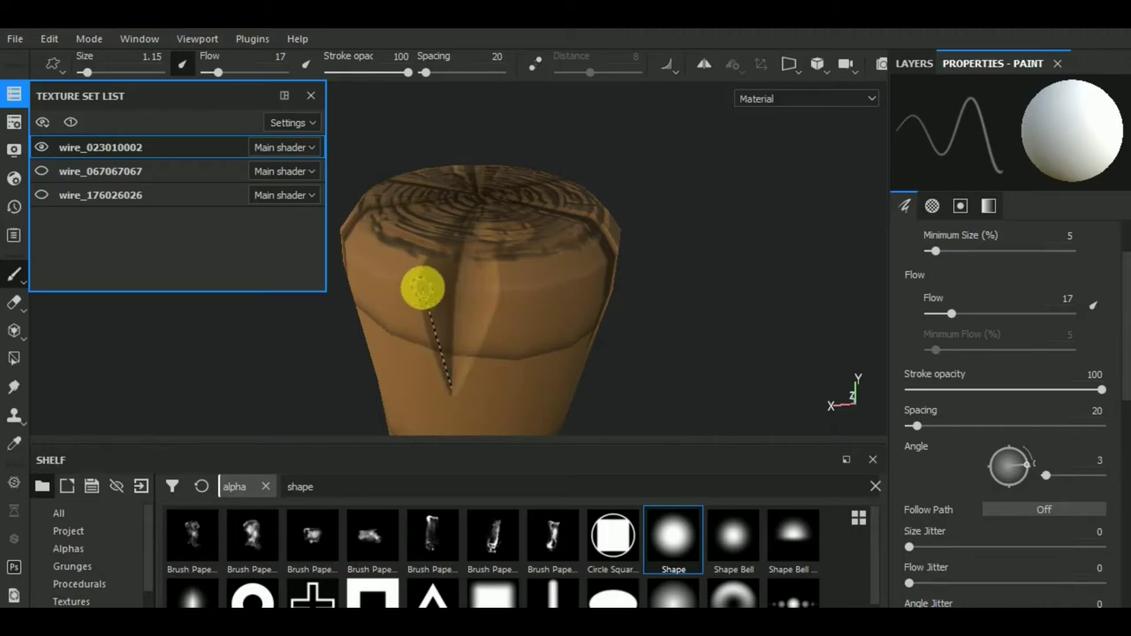
{"action": "left_click", "coordinate": [455, 222]}
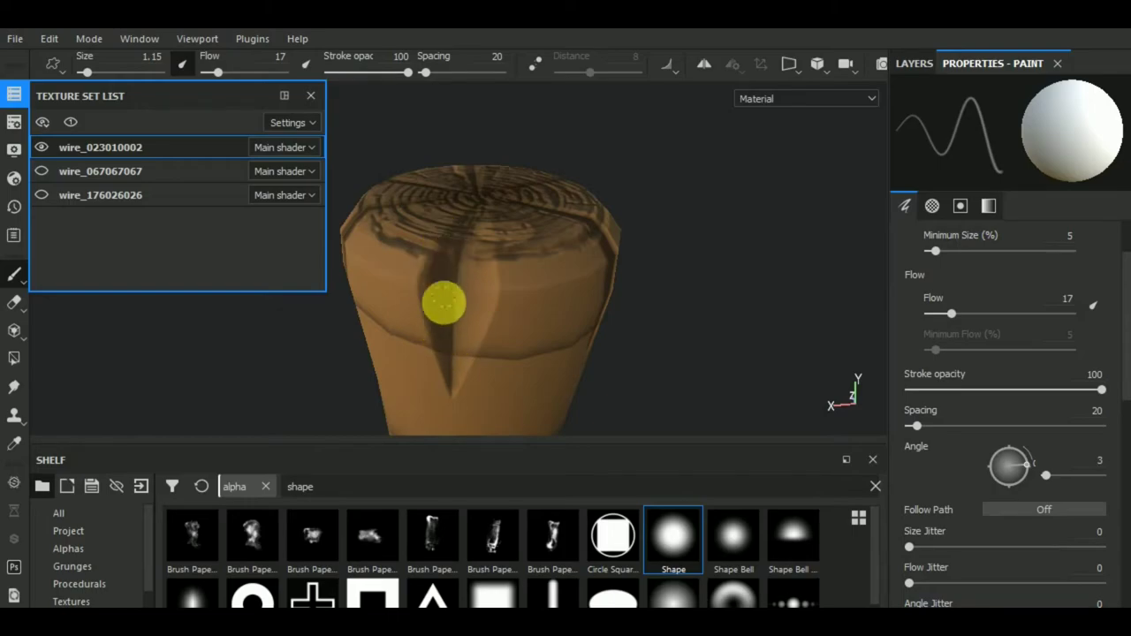
{"action": "mouse_move", "coordinate": [453, 358]}
{"action": "left_mouse_down", "text": "alt"}
{"action": "mouse_move", "coordinate": [599, 316]}
{"action": "mouse_move", "coordinate": [391, 309]}
{"action": "mouse_move", "coordinate": [585, 318]}
{"action": "mouse_move", "coordinate": [486, 331]}
{"action": "mouse_move", "coordinate": [636, 328]}
{"action": "mouse_move", "coordinate": [621, 267]}
{"action": "mouse_move", "coordinate": [342, 277]}
{"action": "mouse_move", "coordinate": [506, 307]}
{"action": "mouse_move", "coordinate": [487, 321]}
{"action": "mouse_move", "coordinate": [627, 318]}
{"action": "mouse_move", "coordinate": [536, 313]}
{"action": "left_mouse_up", "text": "alt"}
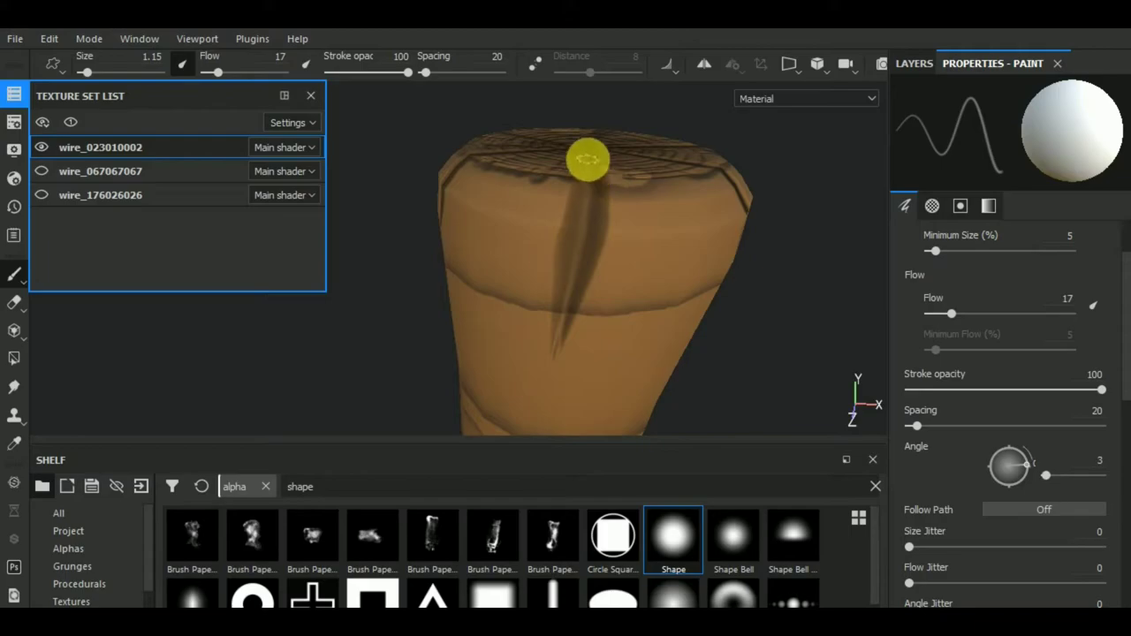
{"action": "left_click", "coordinate": [584, 232], "text": "shift"}
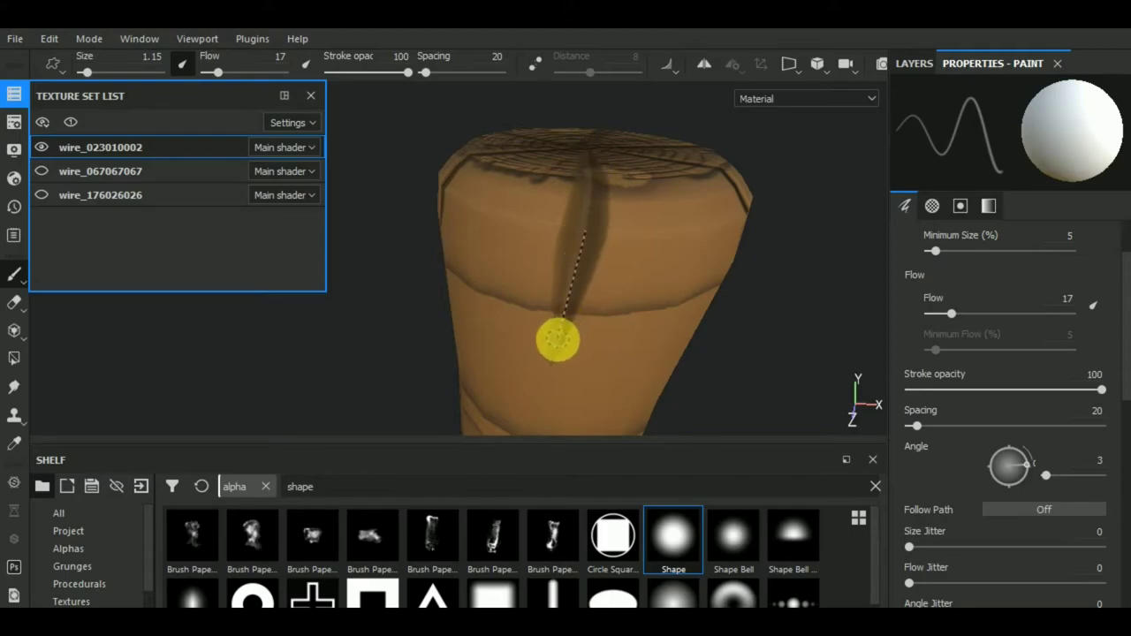
{"action": "left_click_drag", "start_coordinate": [558, 340], "coordinate": [586, 177]}
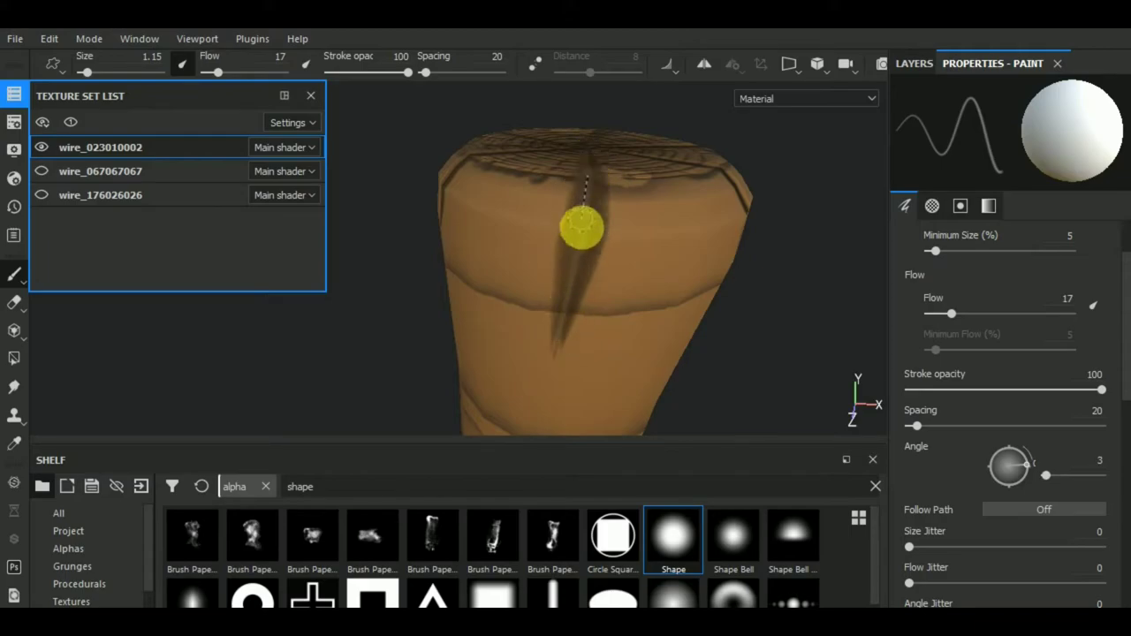
{"action": "left_click", "coordinate": [567, 279], "text": "shift"}
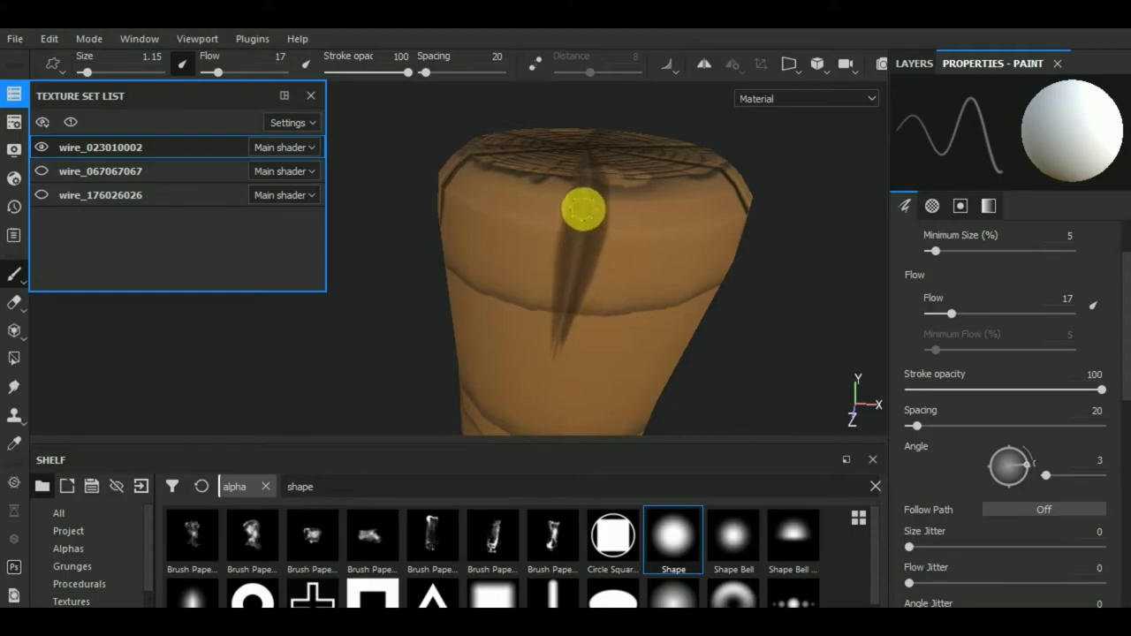
Duplicate the cracks shadow layer.
{"action": "left_click", "coordinate": [906, 64]}
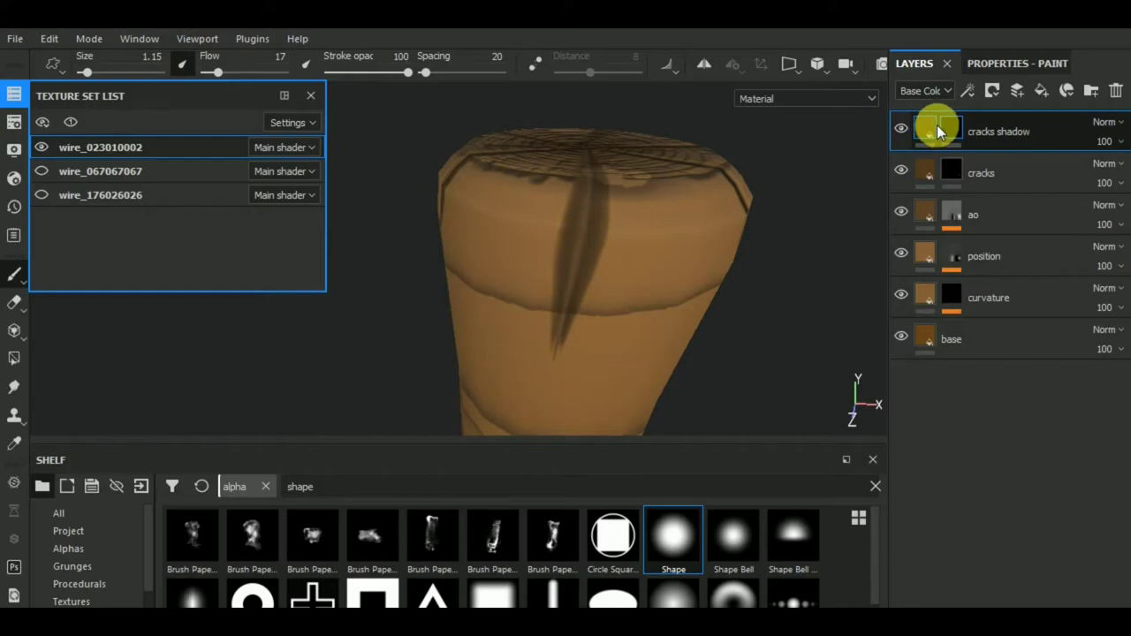
{"action": "right_click", "coordinate": [998, 131]}
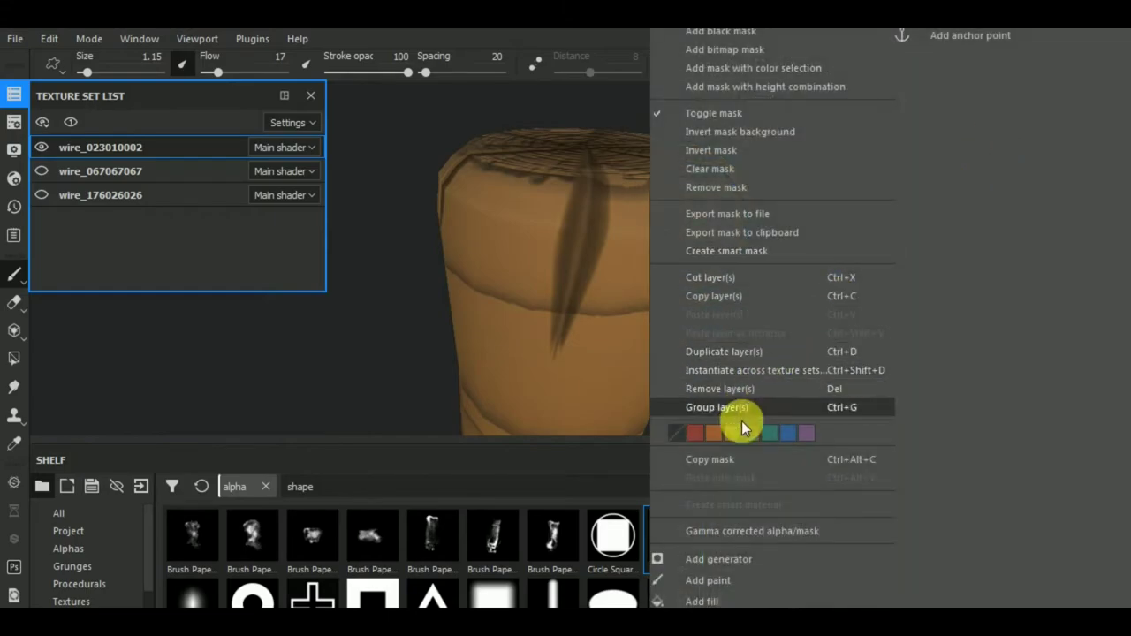
{"action": "left_click", "coordinate": [748, 350]}
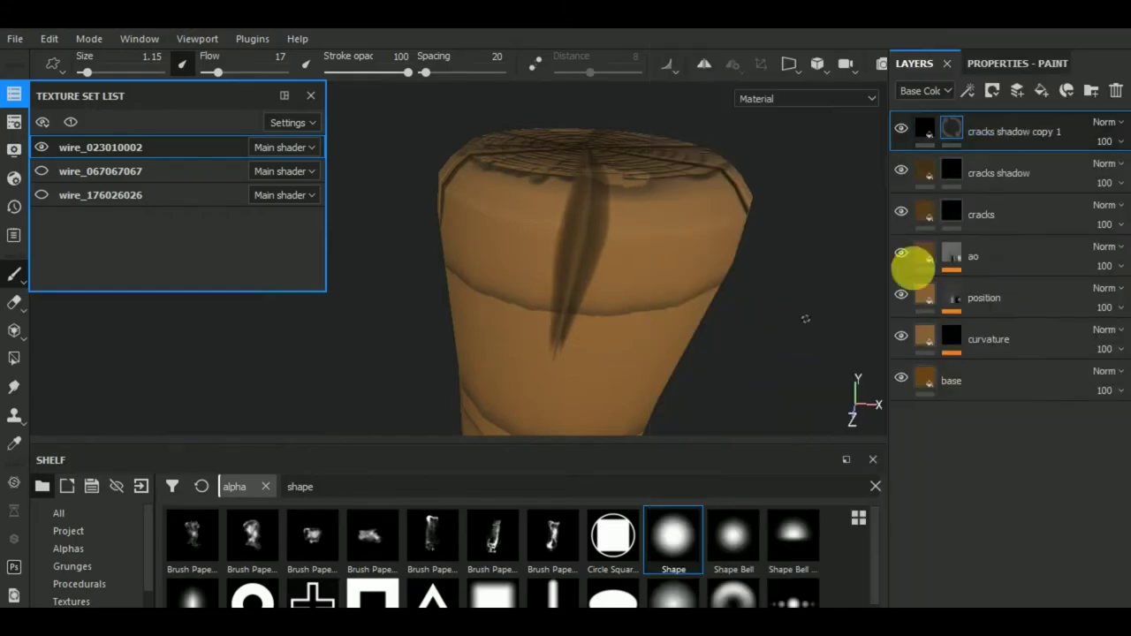
Set the copied layer's fill base colour to a brown.
{"action": "right_click", "coordinate": [954, 129]}
{"action": "left_click", "coordinate": [983, 295]}
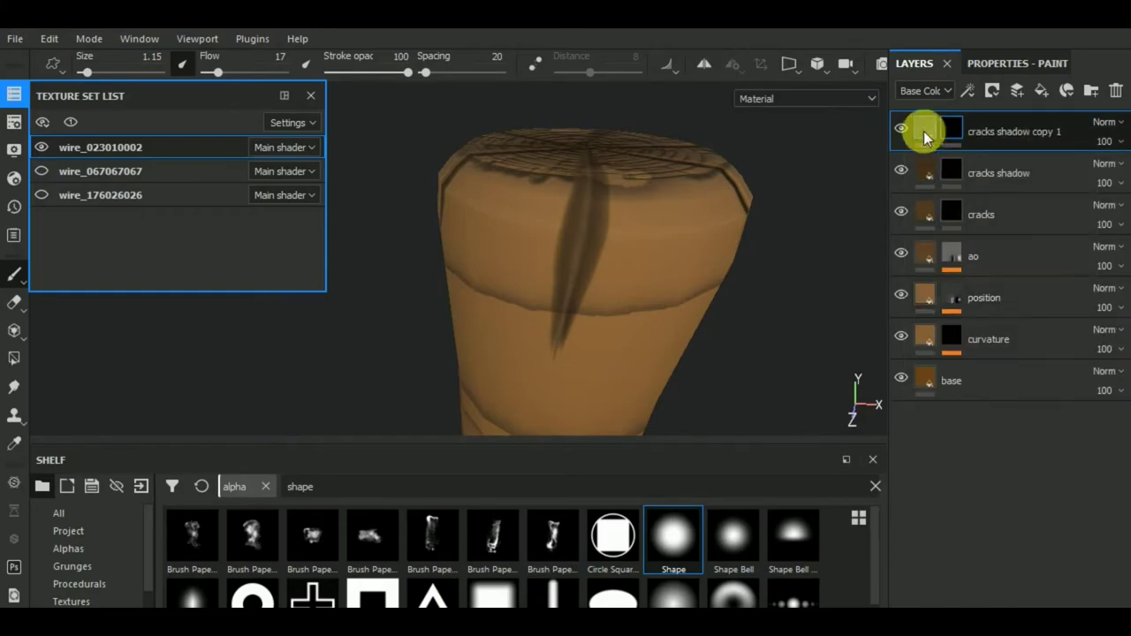
{"action": "left_click", "coordinate": [926, 132]}
{"action": "left_click", "coordinate": [977, 63]}
{"action": "left_click", "coordinate": [955, 435]}
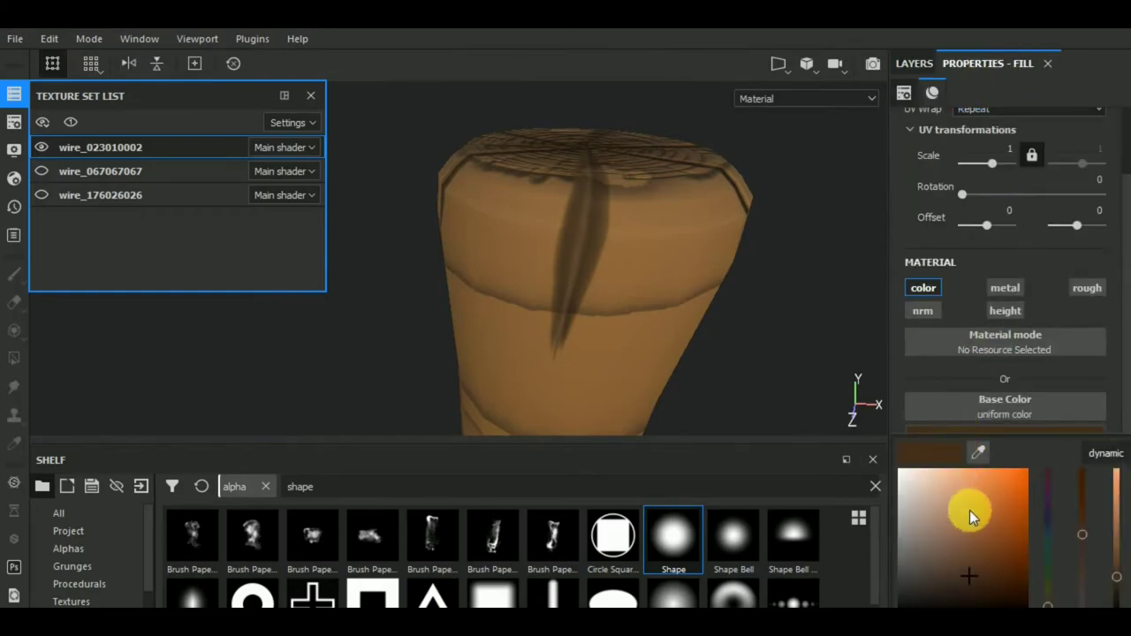
{"action": "left_click_drag", "start_coordinate": [958, 548], "coordinate": [960, 561]}
{"action": "scroll", "coordinate": [722, 314], "scroll_direction": "up", "scroll_amount": 2}
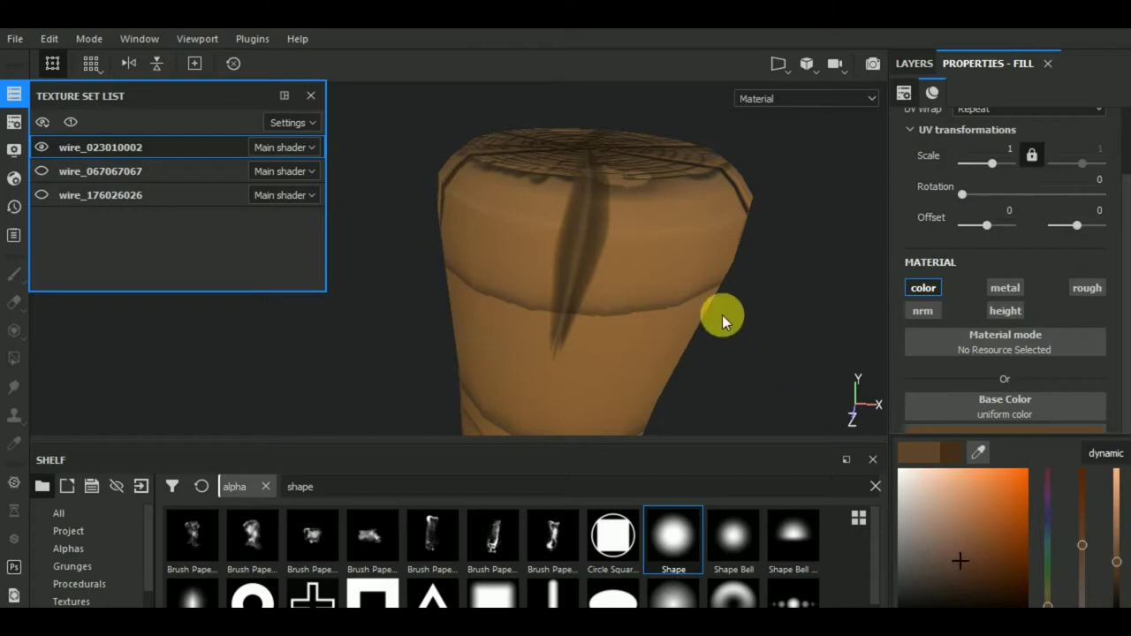
{"action": "scroll", "coordinate": [697, 319], "scroll_direction": "up", "scroll_amount": 2}
Paint a highlight segment along the crease on the copy's mask.
{"action": "left_click", "coordinate": [914, 64]}
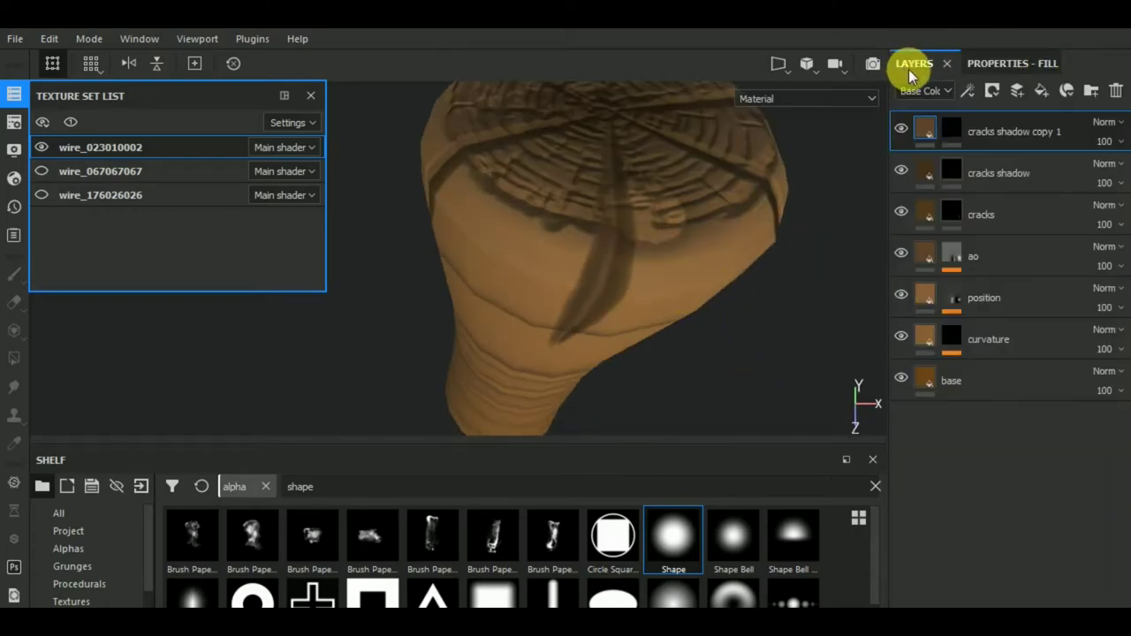
{"action": "left_click", "coordinate": [949, 131]}
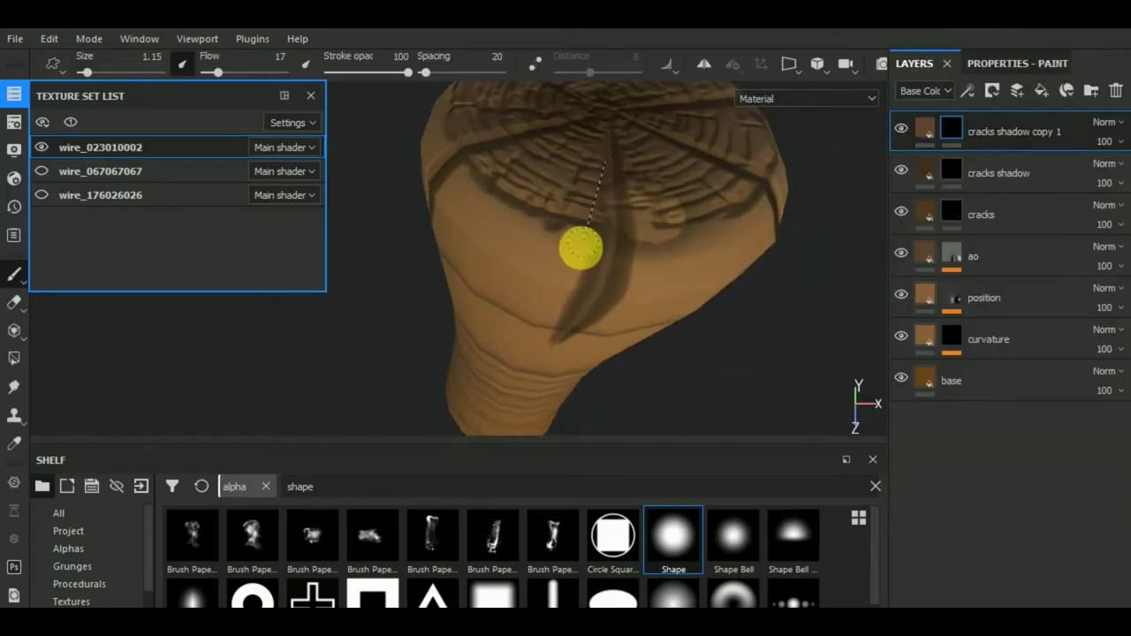
{"action": "left_click", "coordinate": [567, 302], "text": "shift"}
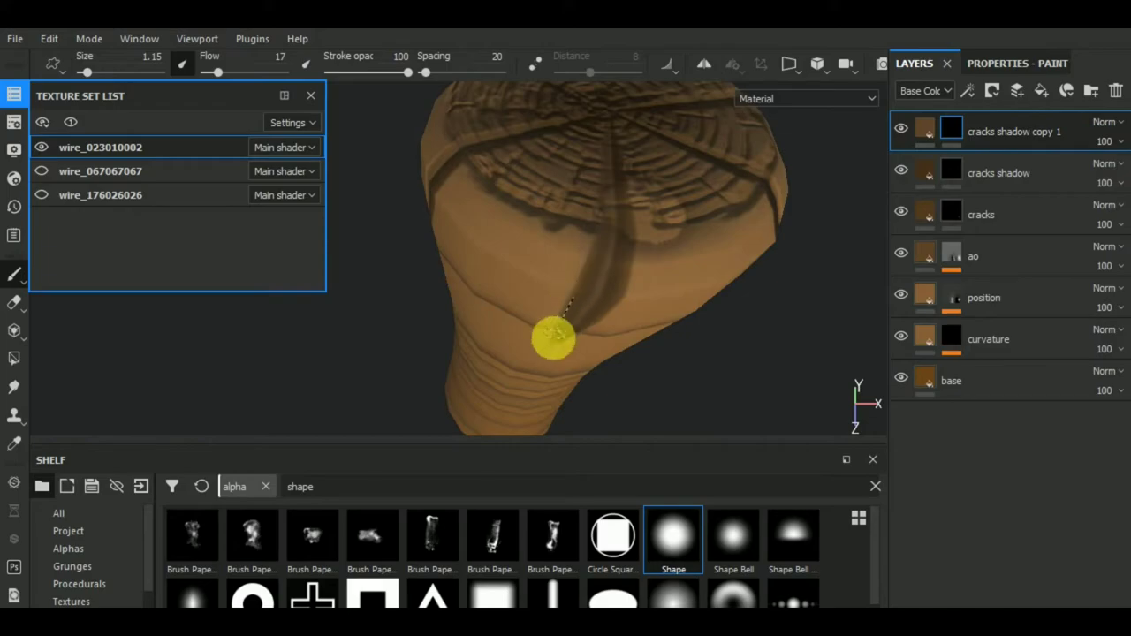
Brighten the copy's brown and raise brush flow from 17 to 20 on its mask.
{"action": "left_click", "coordinate": [992, 90]}
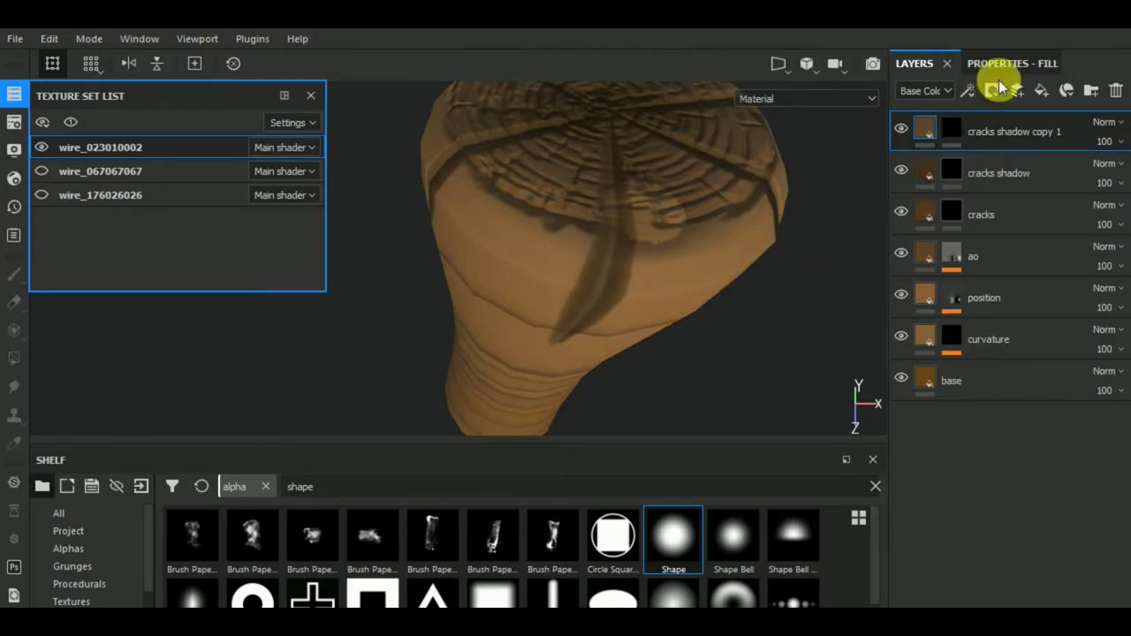
{"action": "left_click", "coordinate": [985, 433]}
{"action": "left_click", "coordinate": [953, 552]}
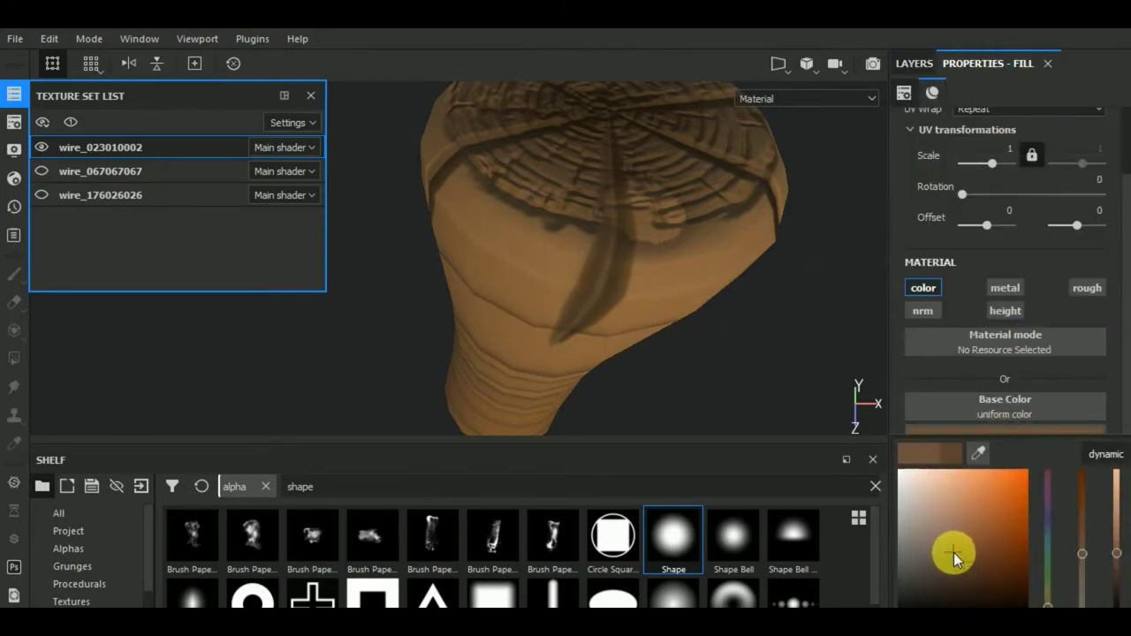
{"action": "left_click", "coordinate": [915, 64]}
{"action": "left_click", "coordinate": [975, 92]}
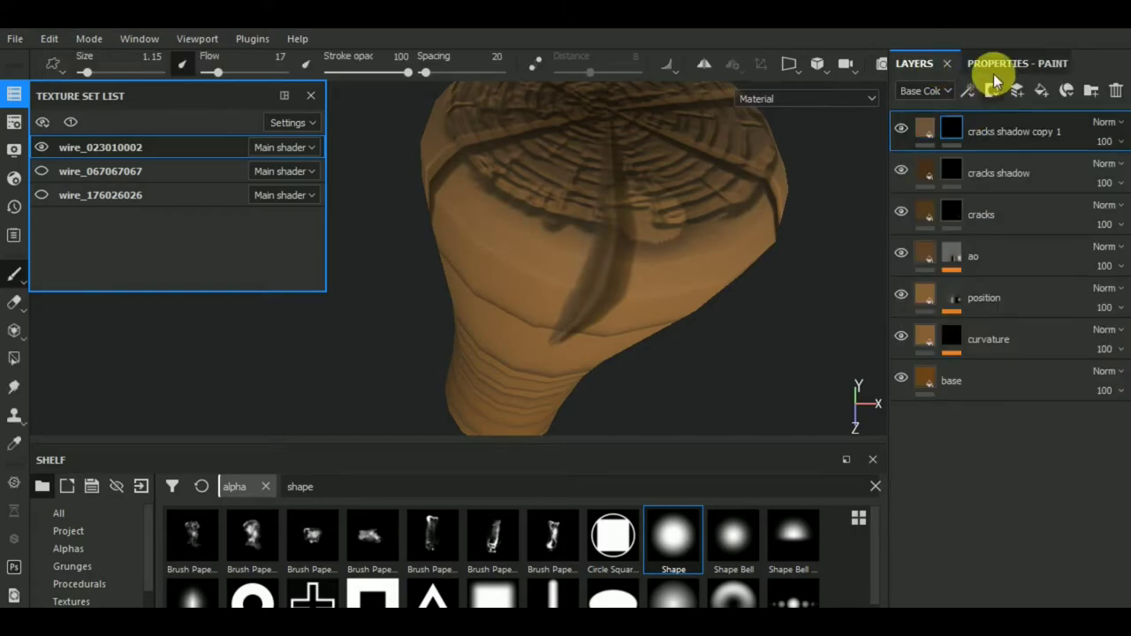
{"action": "left_click_drag", "start_coordinate": [964, 306], "coordinate": [959, 316]}
Paint a straight line further down the crease from a side-on angle.
{"action": "left_click_drag", "start_coordinate": [818, 318], "coordinate": [593, 222], "text": "alt"}
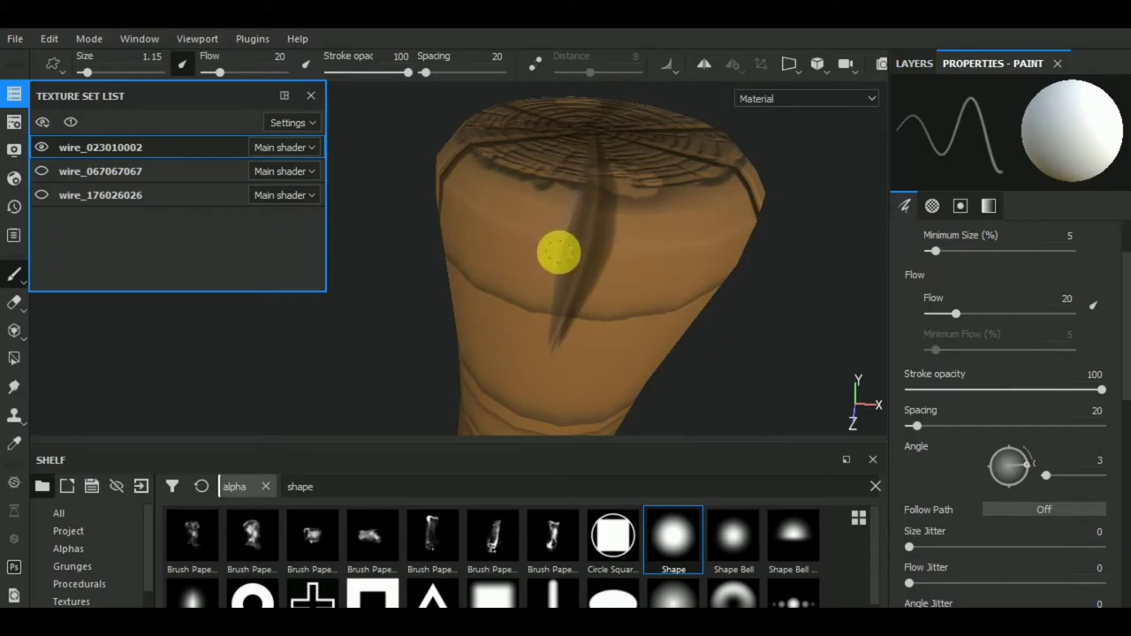
{"action": "key", "text": "shift"}
{"action": "left_click", "coordinate": [554, 309], "text": "shift"}
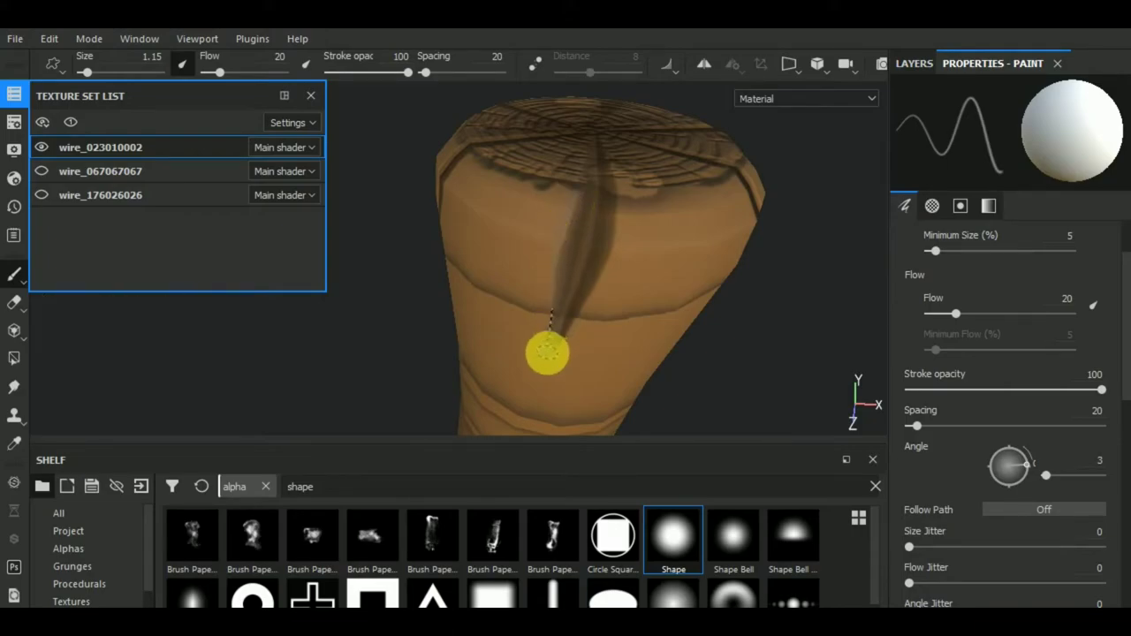
{"action": "left_click", "coordinate": [548, 351], "text": "shift"}
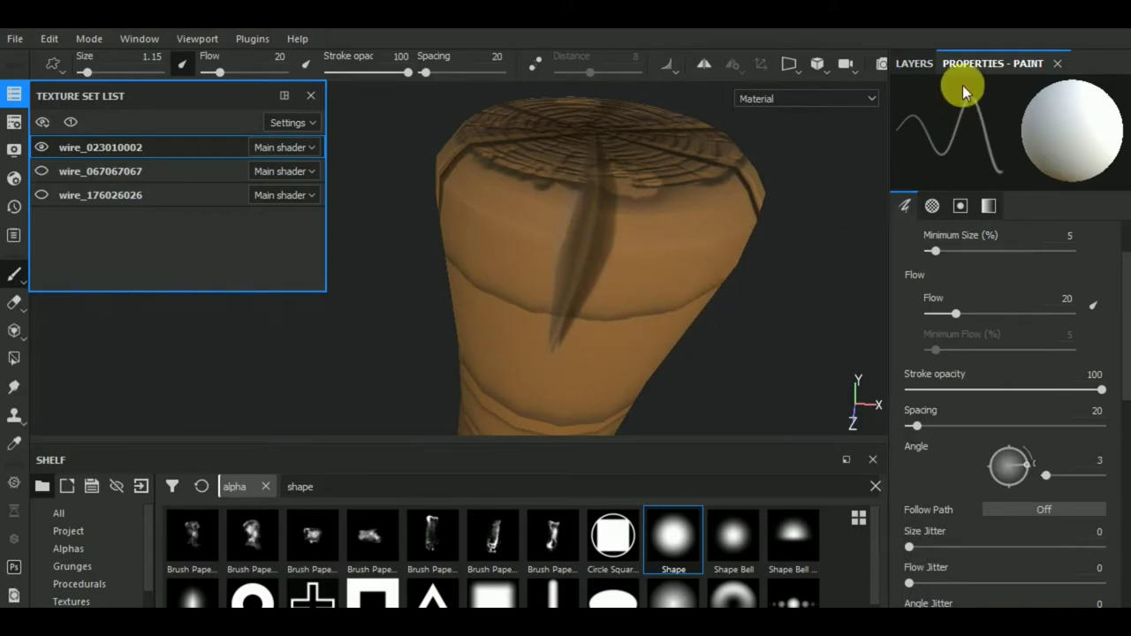
Change the copy's base colour to a lighter brown for the highlight.
{"action": "left_click", "coordinate": [913, 62]}
{"action": "left_click", "coordinate": [940, 141]}
{"action": "left_click", "coordinate": [990, 64]}
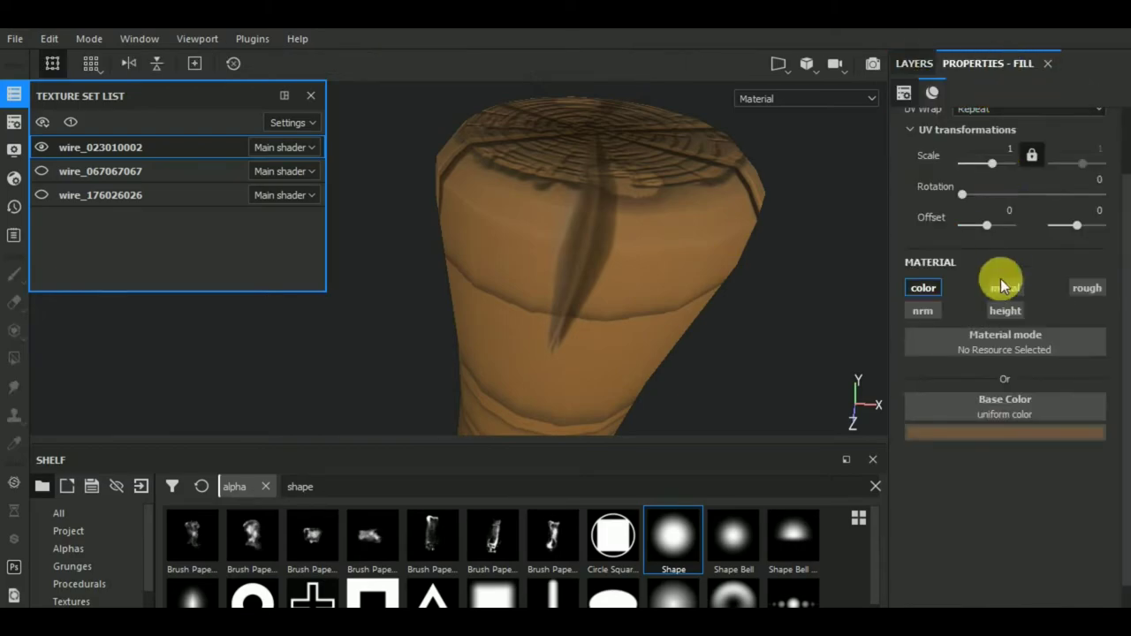
{"action": "left_click", "coordinate": [984, 430]}
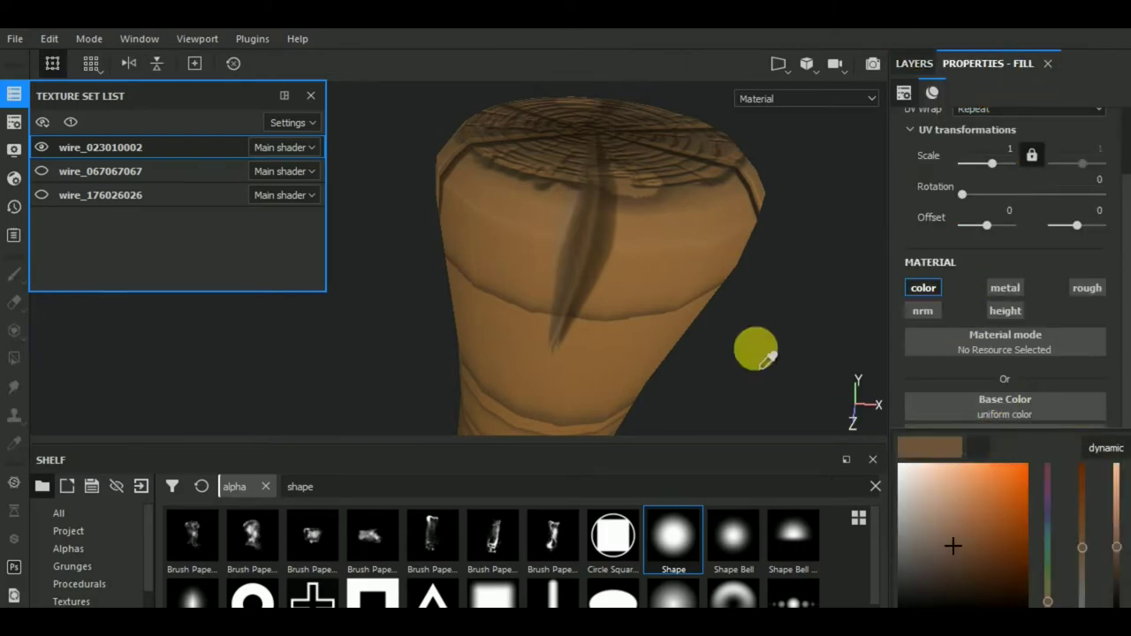
{"action": "left_click_drag", "start_coordinate": [768, 358], "coordinate": [667, 278]}
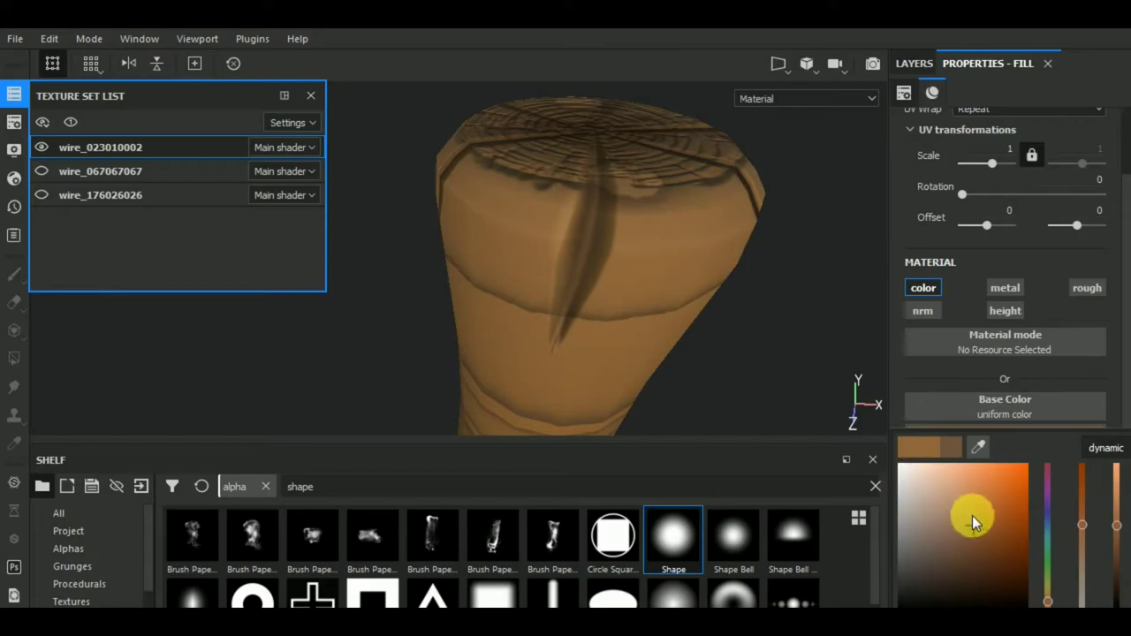
{"action": "left_click", "coordinate": [972, 518]}
{"action": "left_click", "coordinate": [904, 64]}
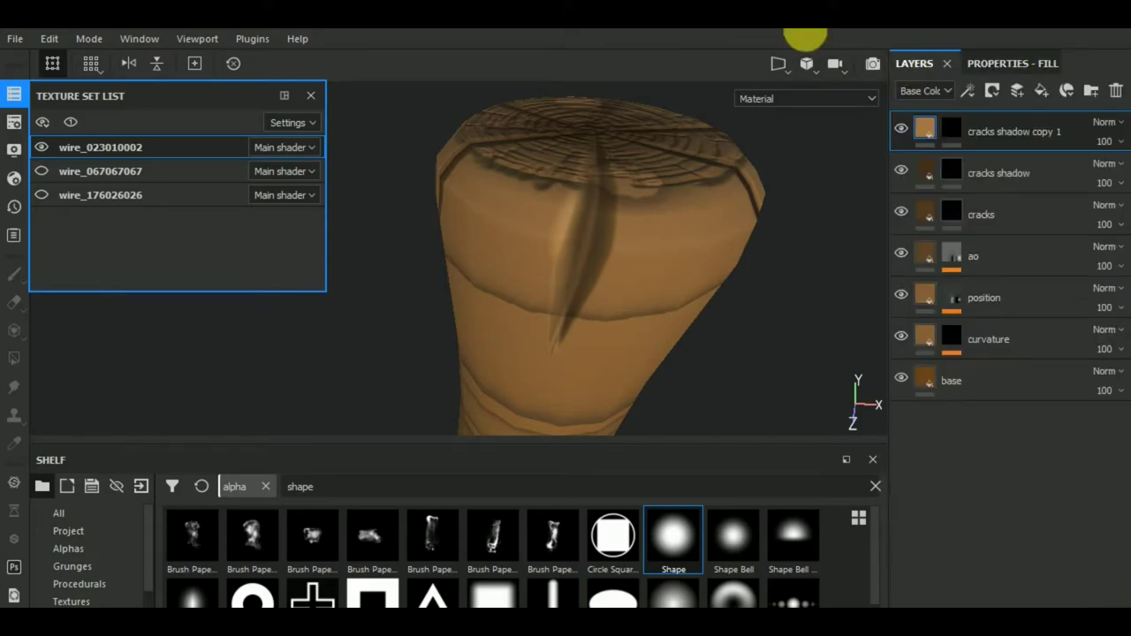
Select the mask of cracks shadow copy 1 with the view around the handle top.
{"action": "left_click_drag", "start_coordinate": [833, 353], "coordinate": [565, 291], "text": "alt"}
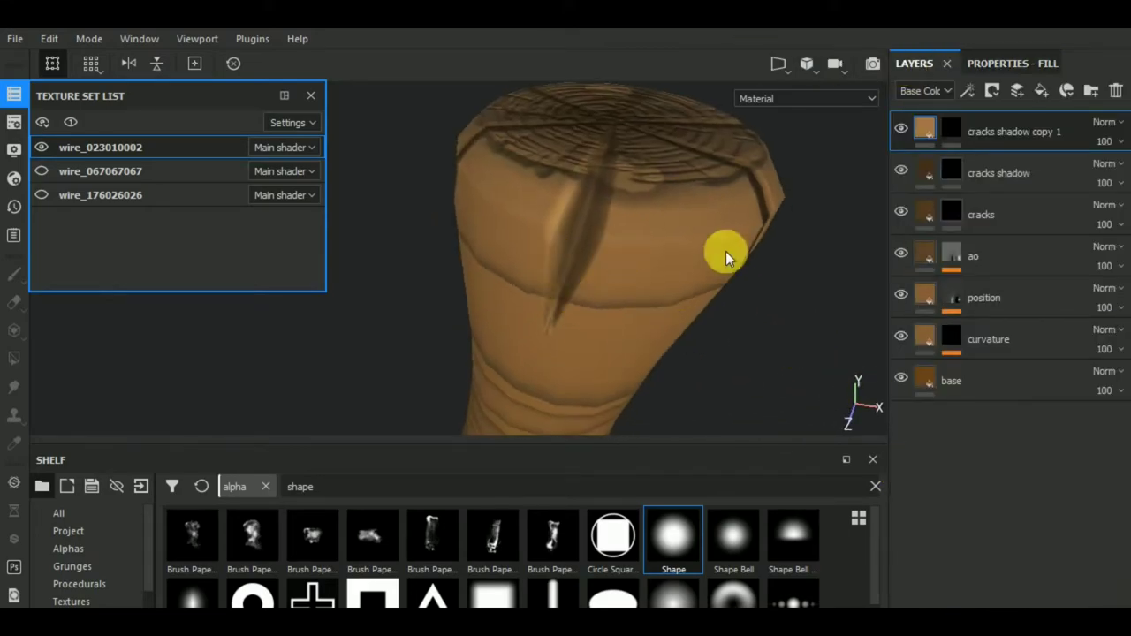
{"action": "left_click", "coordinate": [950, 128]}
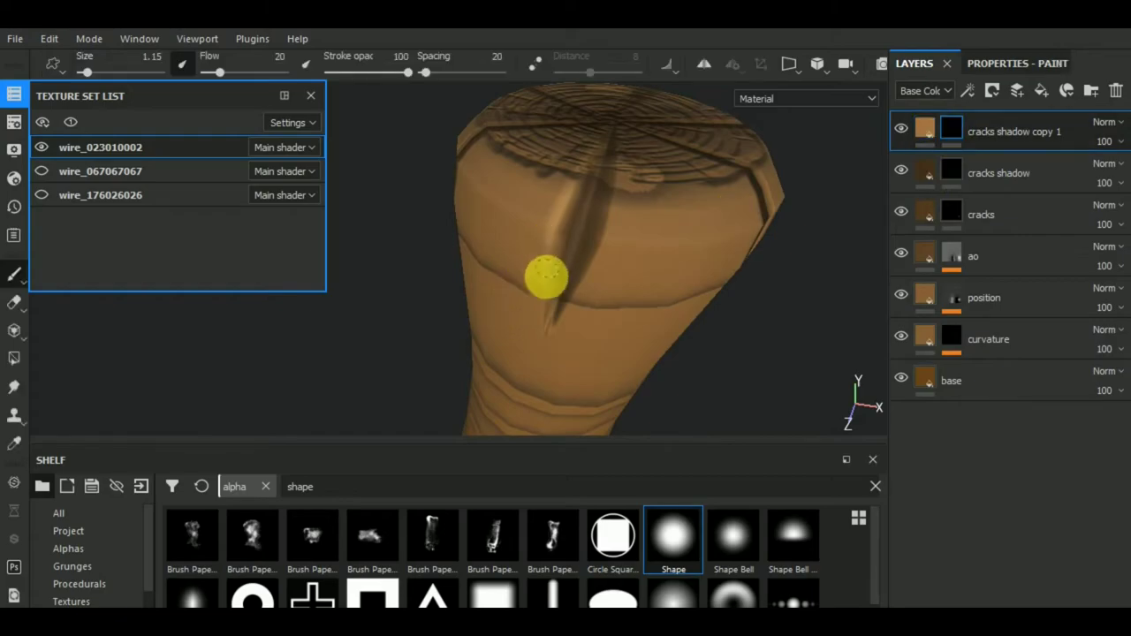
{"action": "left_click_drag", "start_coordinate": [555, 336], "coordinate": [590, 371], "text": "alt"}
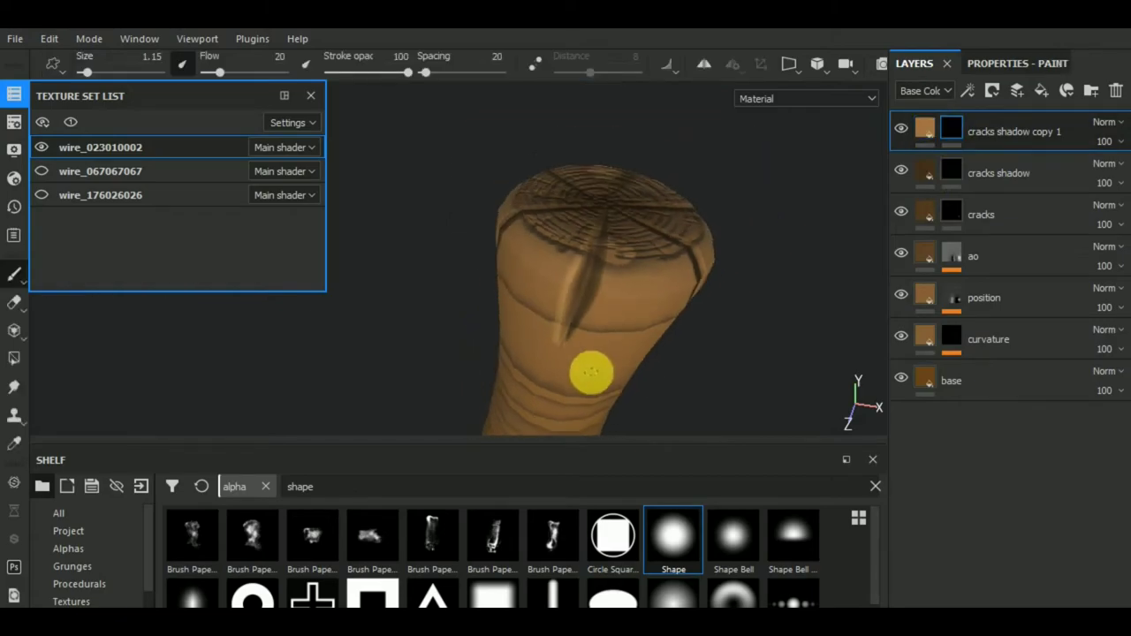
Paint a straight dark crack line down the handle.
{"action": "left_click", "coordinate": [1018, 66]}
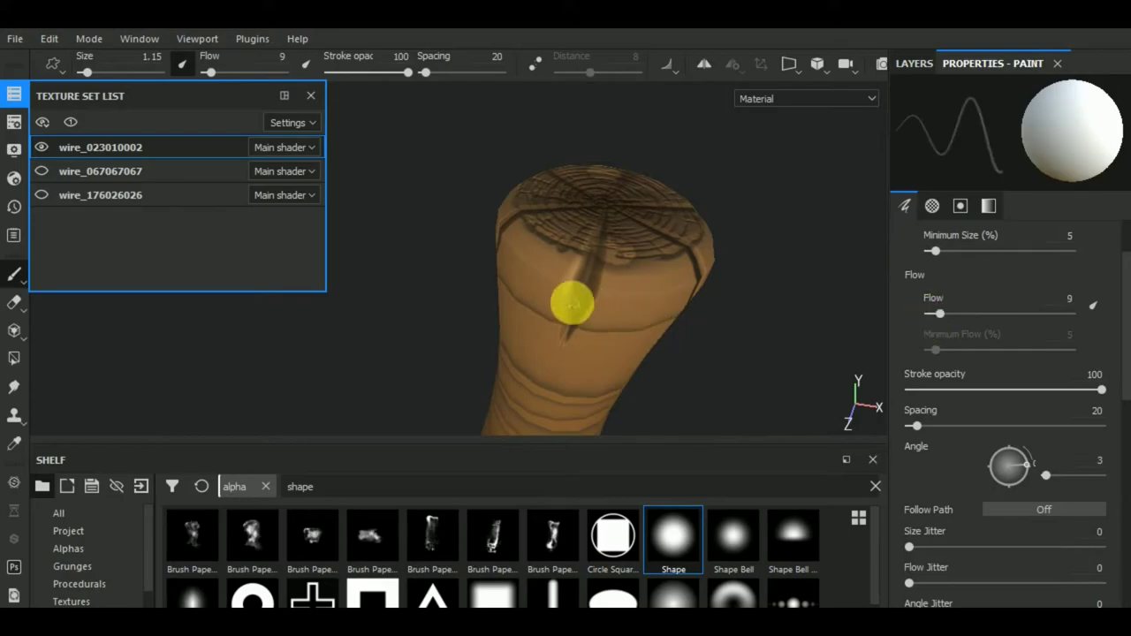
{"action": "mouse_move", "coordinate": [550, 341]}
{"action": "left_mouse_down", "text": "alt"}
{"action": "mouse_move", "coordinate": [713, 356]}
{"action": "mouse_move", "coordinate": [493, 269]}
{"action": "mouse_move", "coordinate": [576, 260]}
{"action": "mouse_move", "coordinate": [543, 245]}
{"action": "left_mouse_up", "text": "alt"}
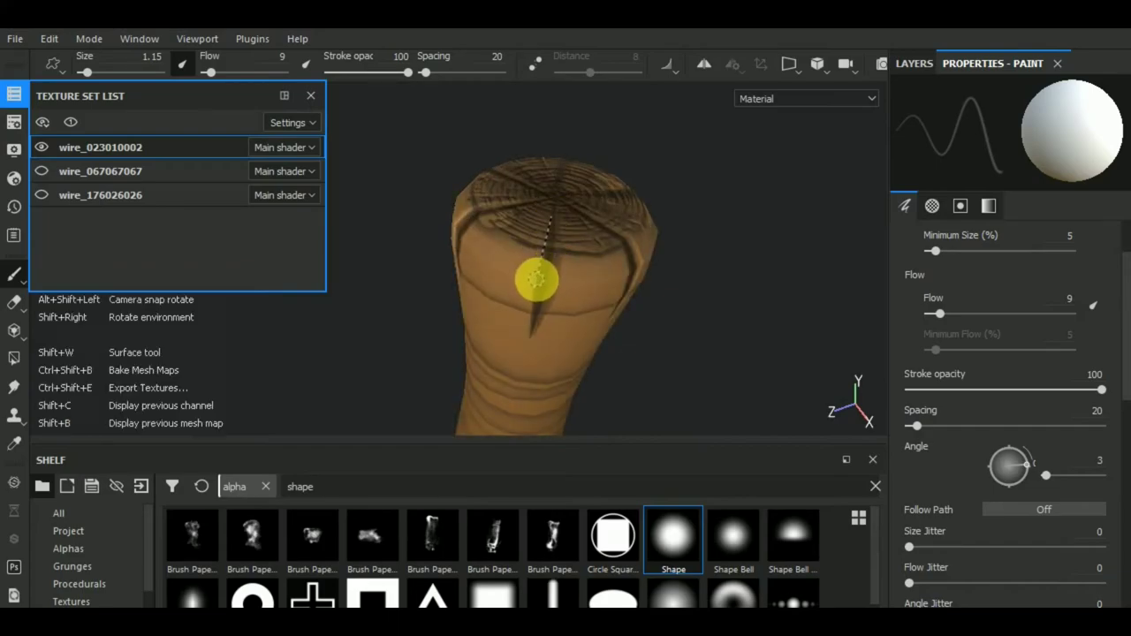
{"action": "left_click", "coordinate": [534, 285], "text": "shift"}
{"action": "mouse_move", "coordinate": [534, 341]}
{"action": "left_mouse_down", "text": "alt"}
{"action": "mouse_move", "coordinate": [560, 349]}
{"action": "mouse_move", "coordinate": [457, 321]}
{"action": "mouse_move", "coordinate": [517, 328]}
{"action": "left_mouse_up", "text": "alt"}
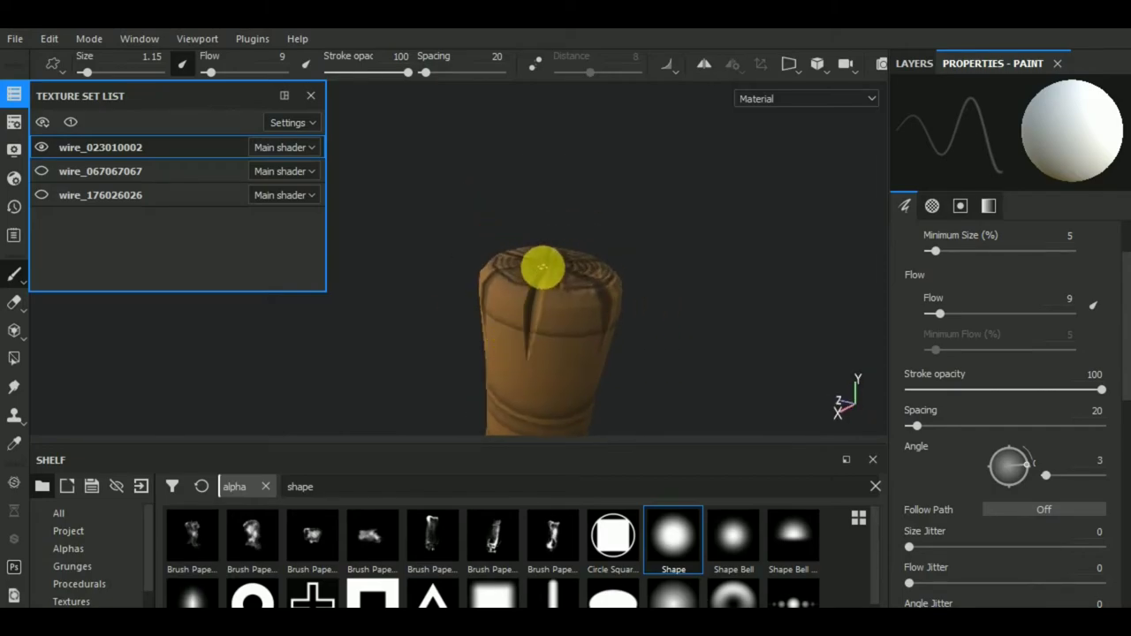
{"action": "left_click", "coordinate": [522, 355], "text": "shift"}
Add another straight crack line running down the wooden piece.
{"action": "scroll", "coordinate": [498, 366], "scroll_direction": "up", "scroll_amount": 2}
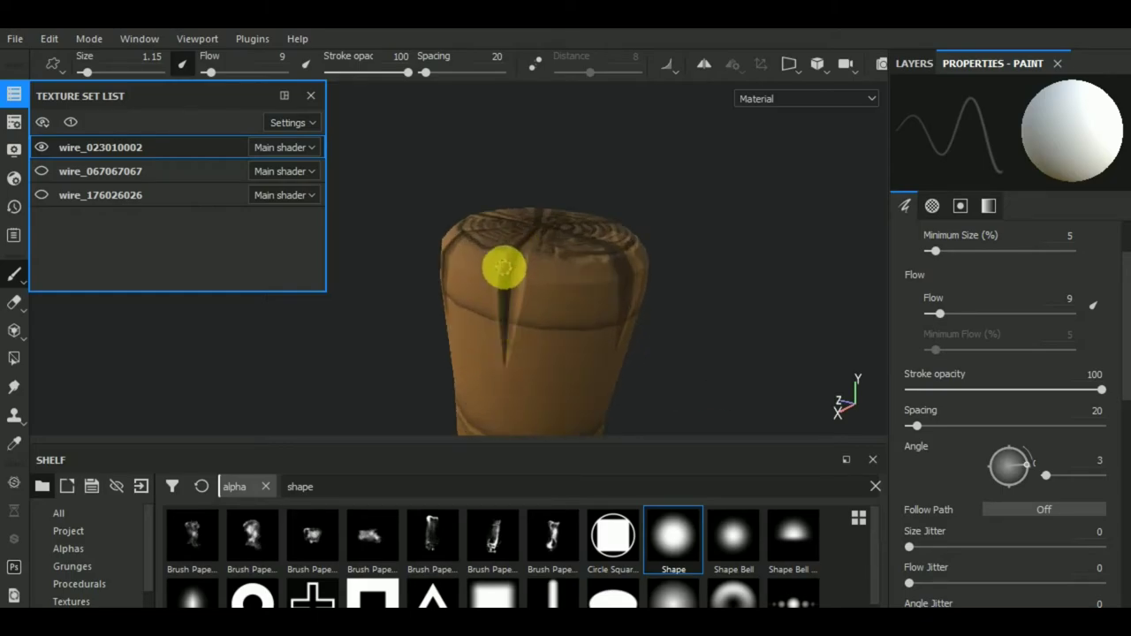
{"action": "mouse_move", "coordinate": [758, 333]}
{"action": "left_mouse_down", "text": "alt"}
{"action": "mouse_move", "coordinate": [552, 348]}
{"action": "mouse_move", "coordinate": [531, 333]}
{"action": "mouse_move", "coordinate": [588, 324]}
{"action": "mouse_move", "coordinate": [536, 201]}
{"action": "left_mouse_up", "text": "alt"}
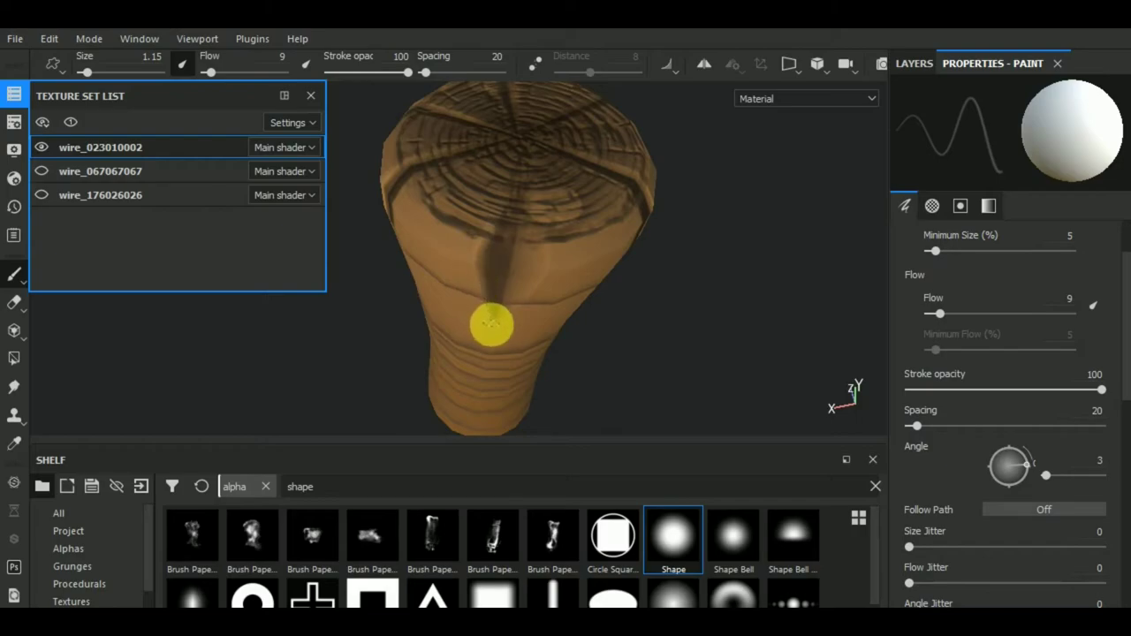
{"action": "mouse_move", "coordinate": [583, 313]}
{"action": "left_mouse_down", "text": "alt"}
{"action": "mouse_move", "coordinate": [480, 303]}
{"action": "mouse_move", "coordinate": [591, 292]}
{"action": "mouse_move", "coordinate": [737, 304]}
{"action": "mouse_move", "coordinate": [705, 330]}
{"action": "mouse_move", "coordinate": [434, 283]}
{"action": "mouse_move", "coordinate": [593, 315]}
{"action": "mouse_move", "coordinate": [556, 315]}
{"action": "mouse_move", "coordinate": [584, 337]}
{"action": "mouse_move", "coordinate": [538, 336]}
{"action": "mouse_move", "coordinate": [492, 209]}
{"action": "left_mouse_up", "text": "alt"}
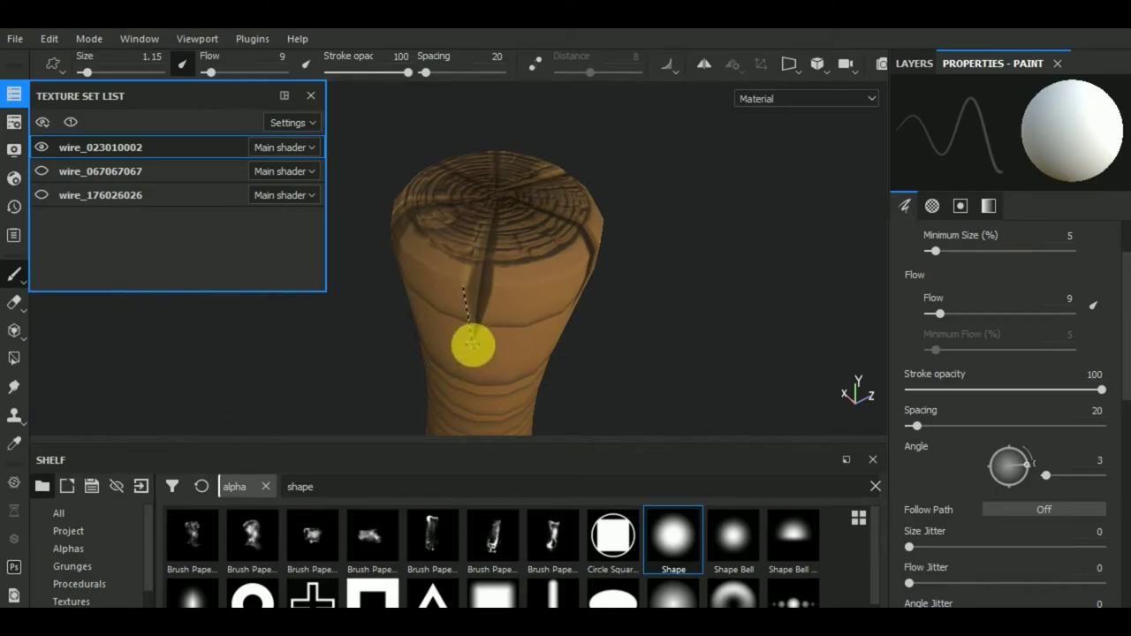
{"action": "mouse_move", "coordinate": [473, 344]}
{"action": "left_mouse_down", "text": "alt"}
{"action": "mouse_move", "coordinate": [427, 323]}
{"action": "mouse_move", "coordinate": [556, 353]}
{"action": "mouse_move", "coordinate": [391, 320]}
{"action": "mouse_move", "coordinate": [469, 308]}
{"action": "left_mouse_up", "text": "alt"}
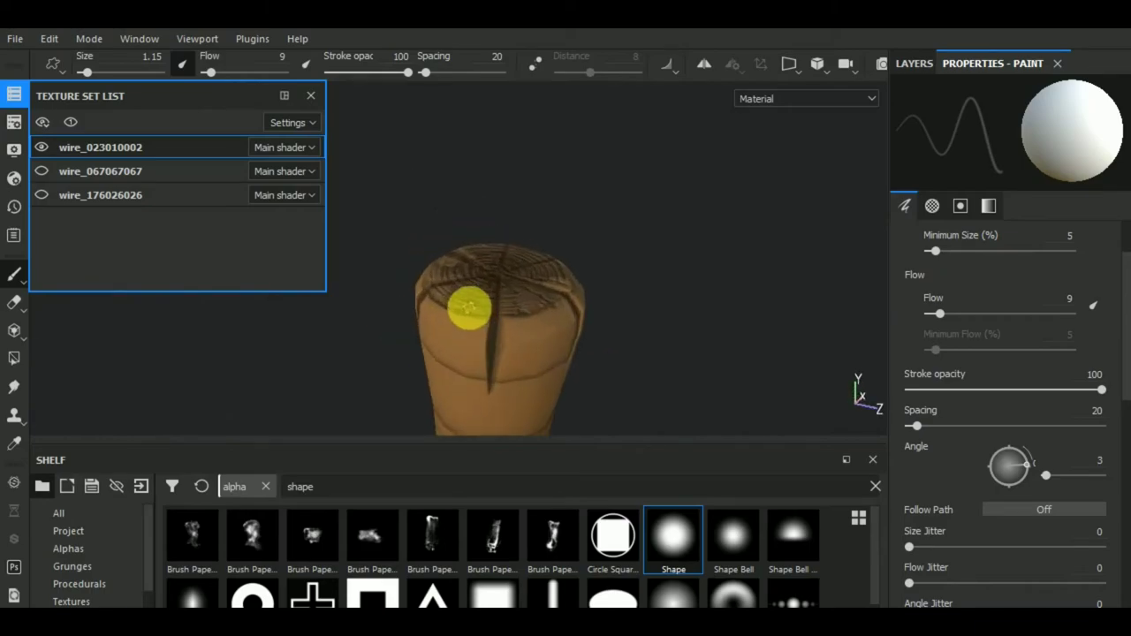
{"action": "left_click", "coordinate": [483, 341], "text": "shift"}
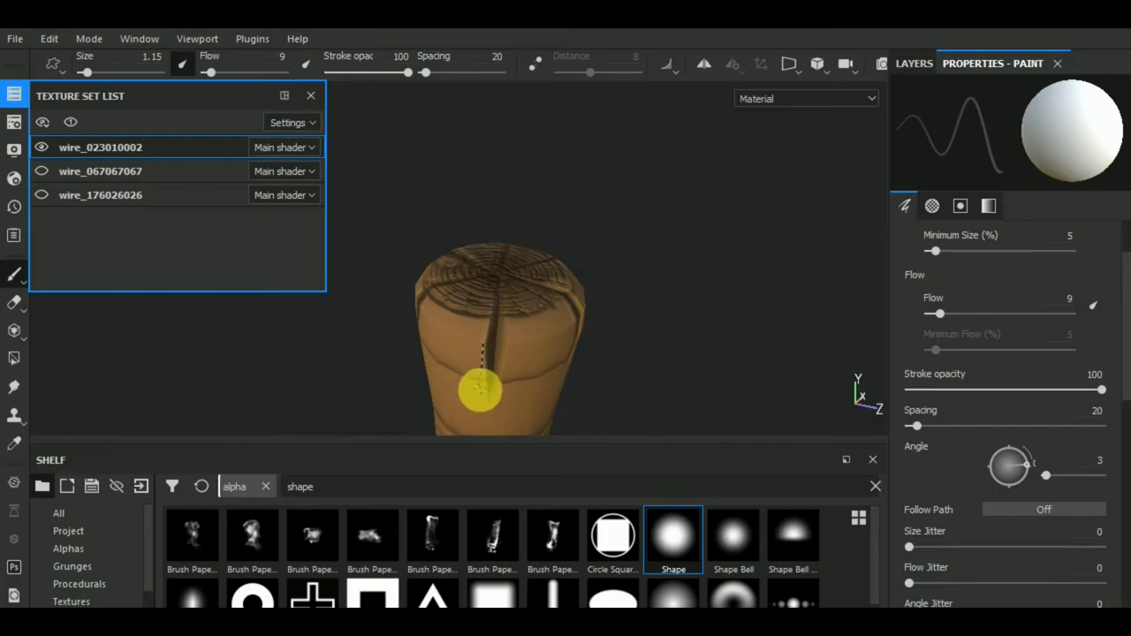
Make the metal ring and red handle texture sets visible again.
{"action": "mouse_move", "coordinate": [507, 402]}
{"action": "left_mouse_down", "text": "alt"}
{"action": "mouse_move", "coordinate": [633, 379]}
{"action": "mouse_move", "coordinate": [404, 374]}
{"action": "left_mouse_up", "text": "alt"}
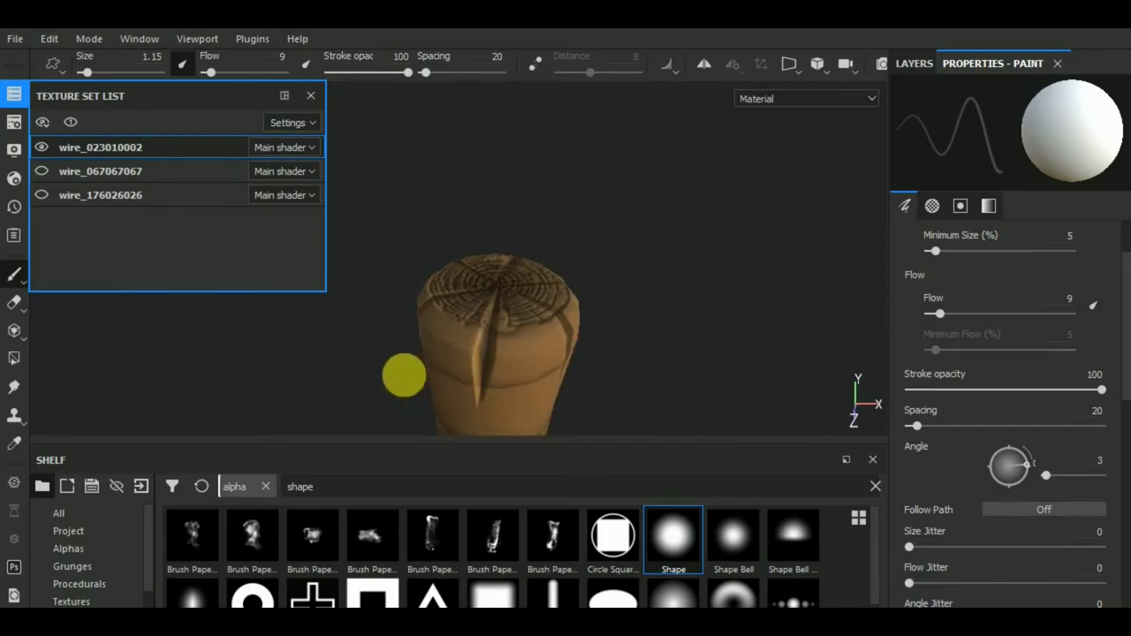
{"action": "scroll", "coordinate": [478, 363], "scroll_direction": "up", "scroll_amount": 2}
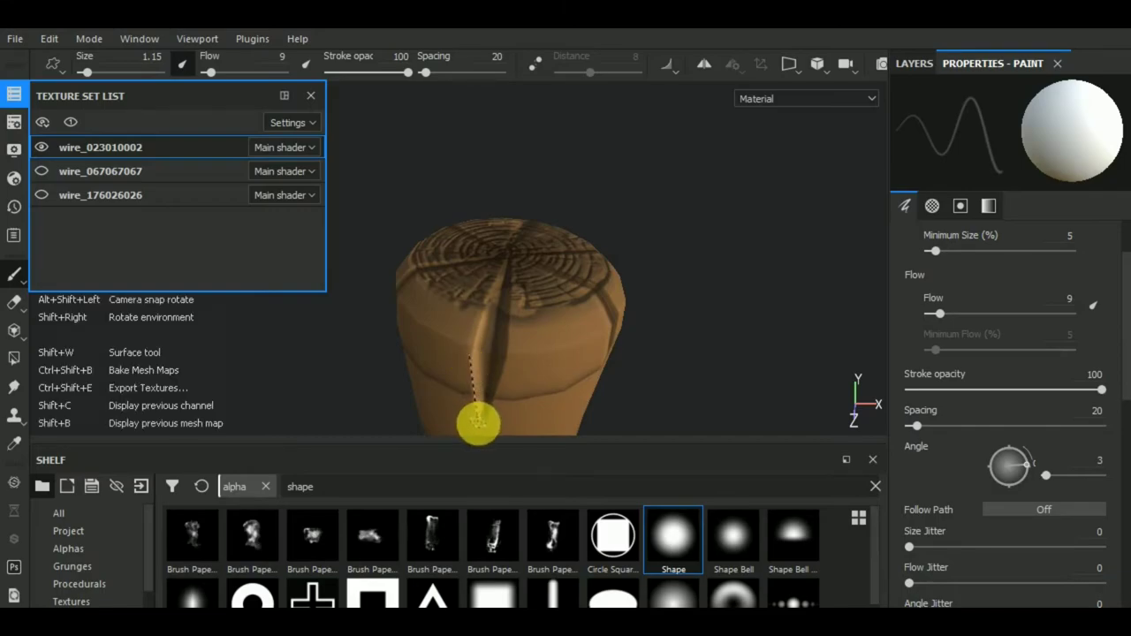
{"action": "left_click_drag", "start_coordinate": [480, 416], "coordinate": [545, 351], "text": "alt"}
{"action": "scroll", "coordinate": [545, 351], "scroll_direction": "down", "scroll_amount": 2}
{"action": "scroll", "coordinate": [542, 342], "scroll_direction": "down", "scroll_amount": 1}
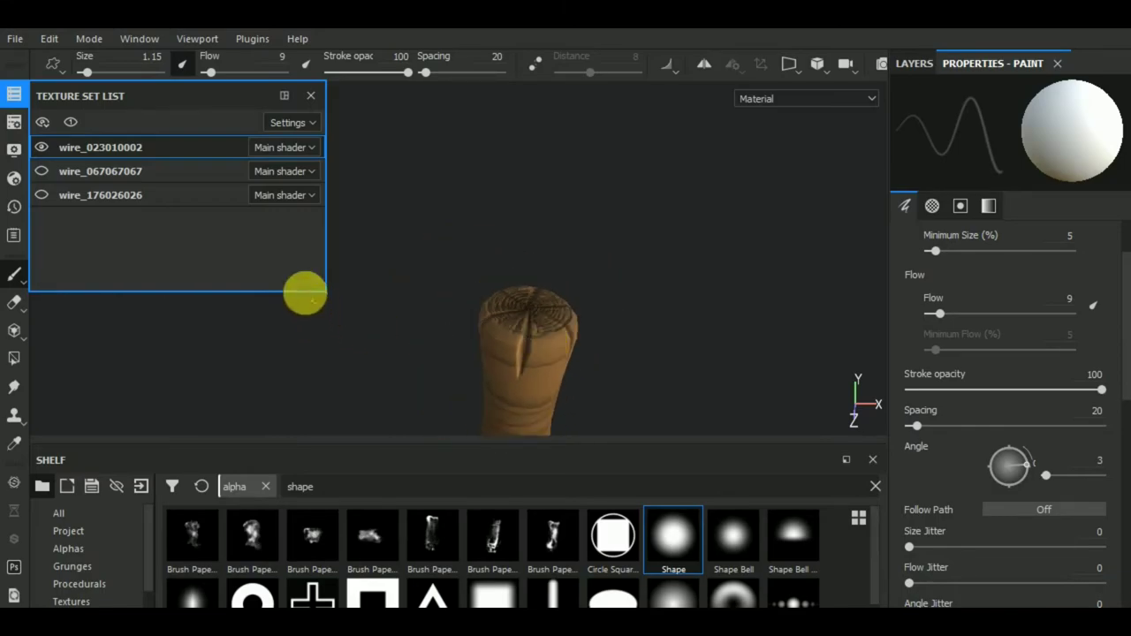
{"action": "left_click", "coordinate": [41, 172]}
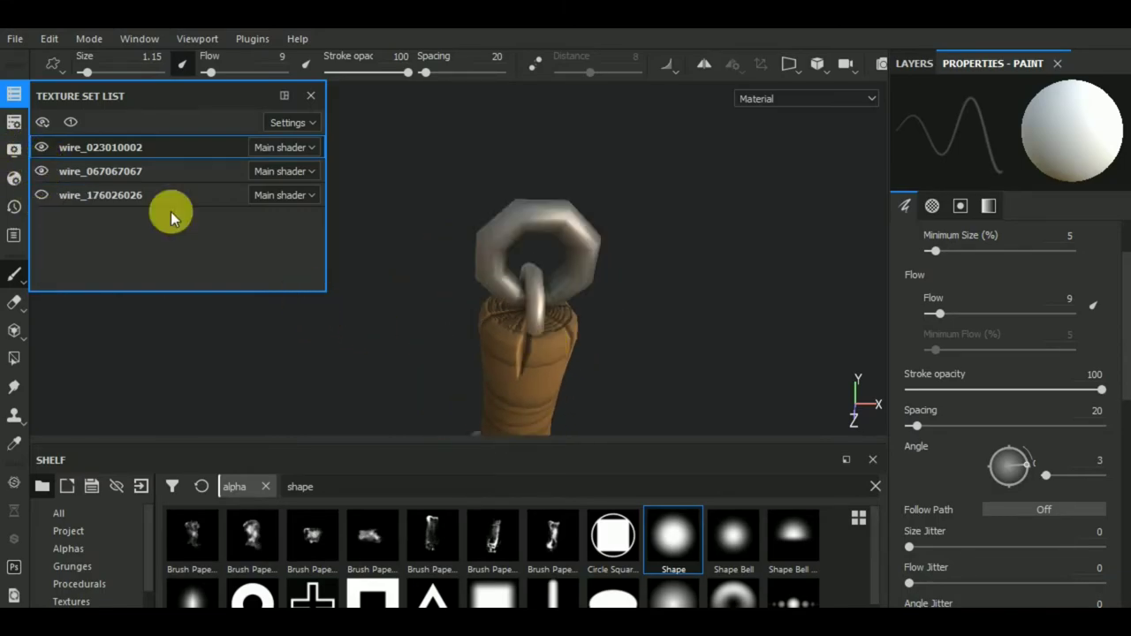
{"action": "left_click", "coordinate": [41, 196]}
Select the wire_067067067 texture set with the whole sword in view.
{"action": "mouse_move", "coordinate": [667, 351]}
{"action": "left_mouse_down", "text": "alt"}
{"action": "mouse_move", "coordinate": [637, 274]}
{"action": "mouse_move", "coordinate": [712, 291]}
{"action": "left_mouse_up", "text": "alt"}
{"action": "scroll", "coordinate": [632, 272], "scroll_direction": "down", "scroll_amount": 3}
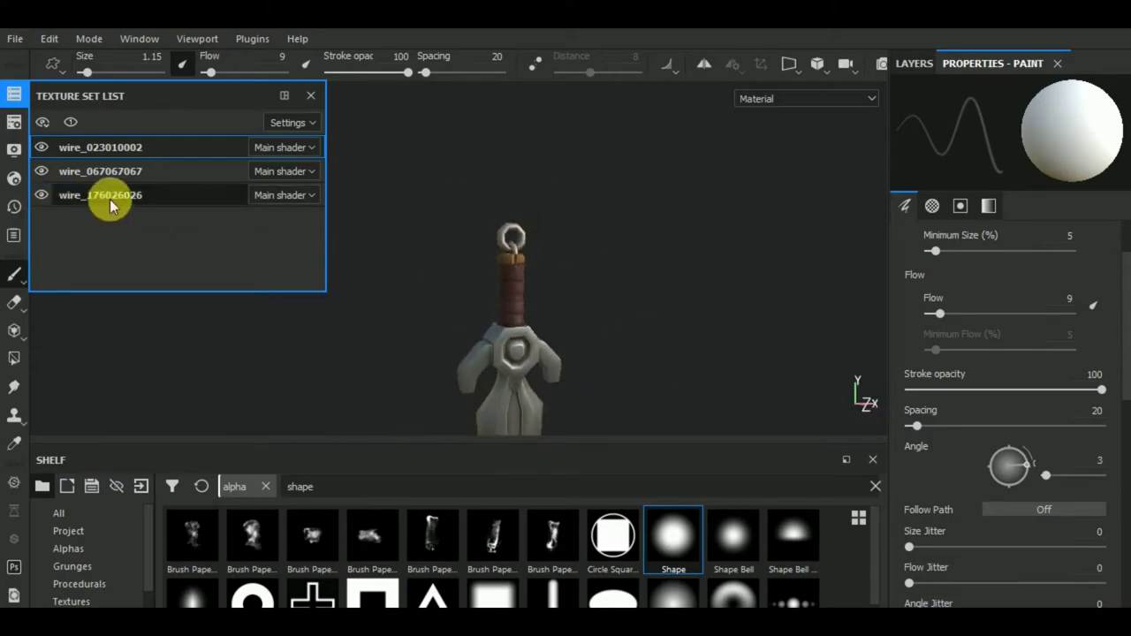
{"action": "left_click", "coordinate": [35, 171]}
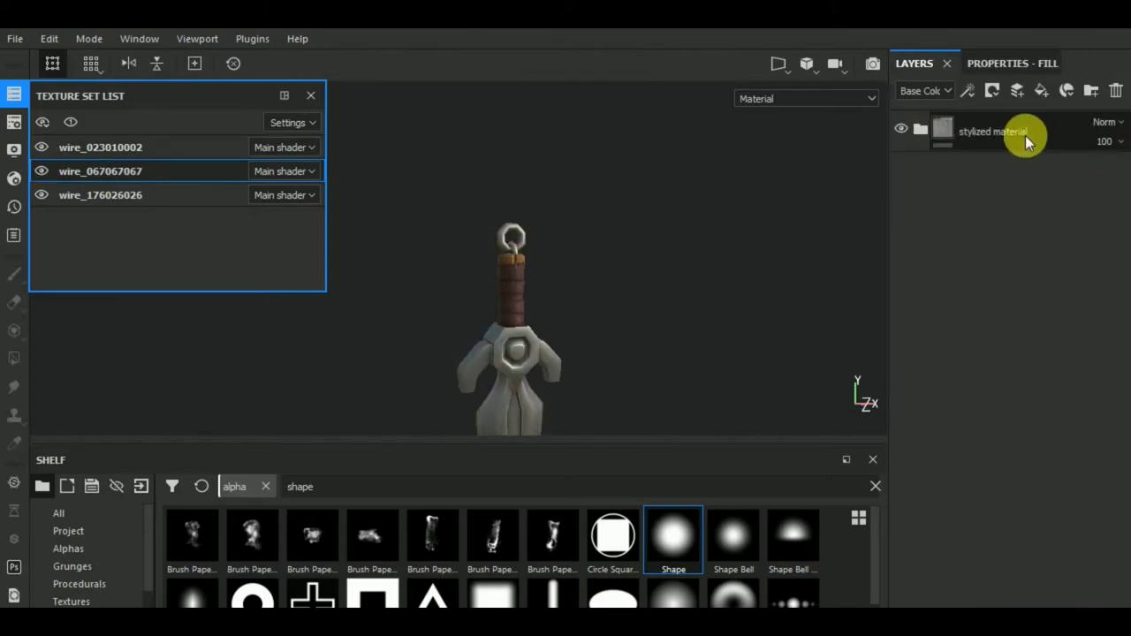
Add a fill layer with a black mask using only the colour channel.
{"action": "left_click", "coordinate": [994, 93]}
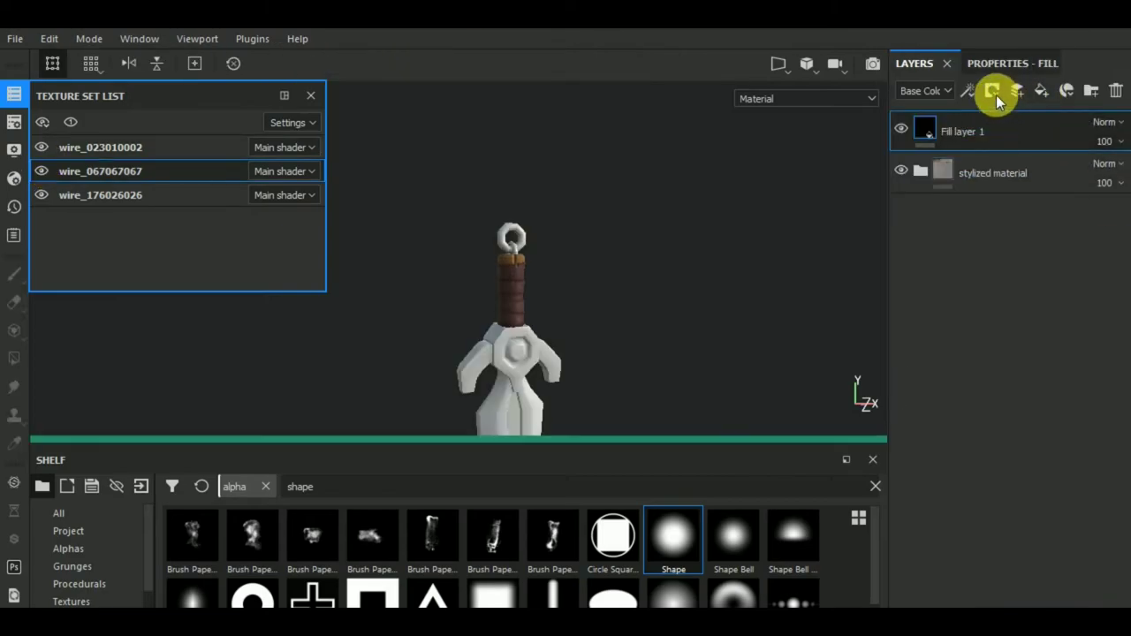
{"action": "left_click", "coordinate": [993, 92]}
{"action": "left_click", "coordinate": [1000, 128]}
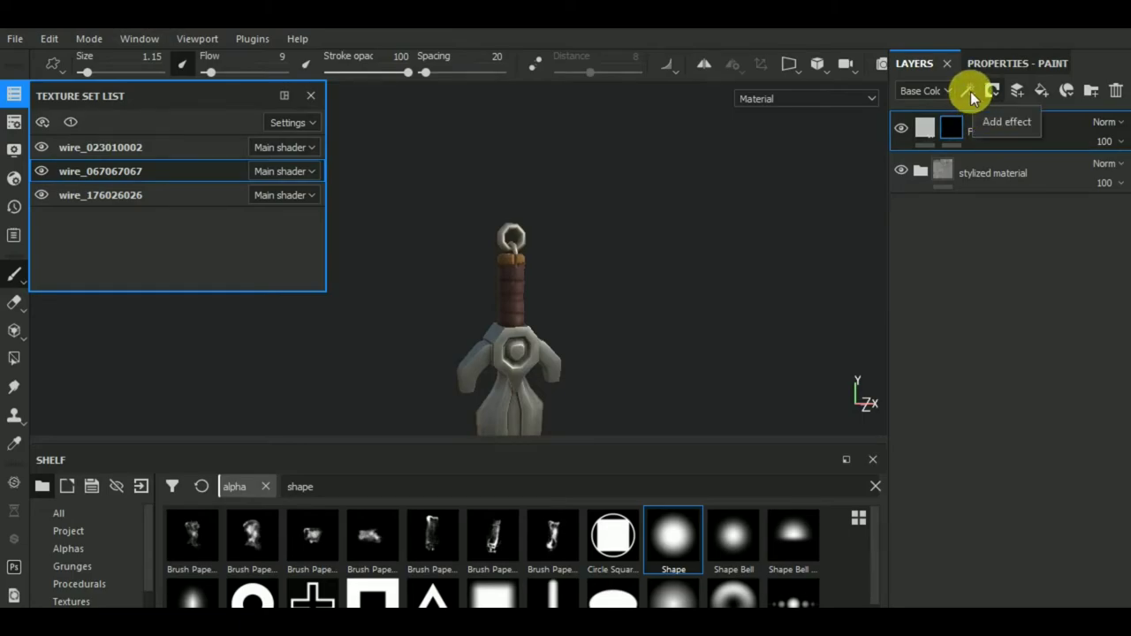
{"action": "mouse_move", "coordinate": [925, 130]}
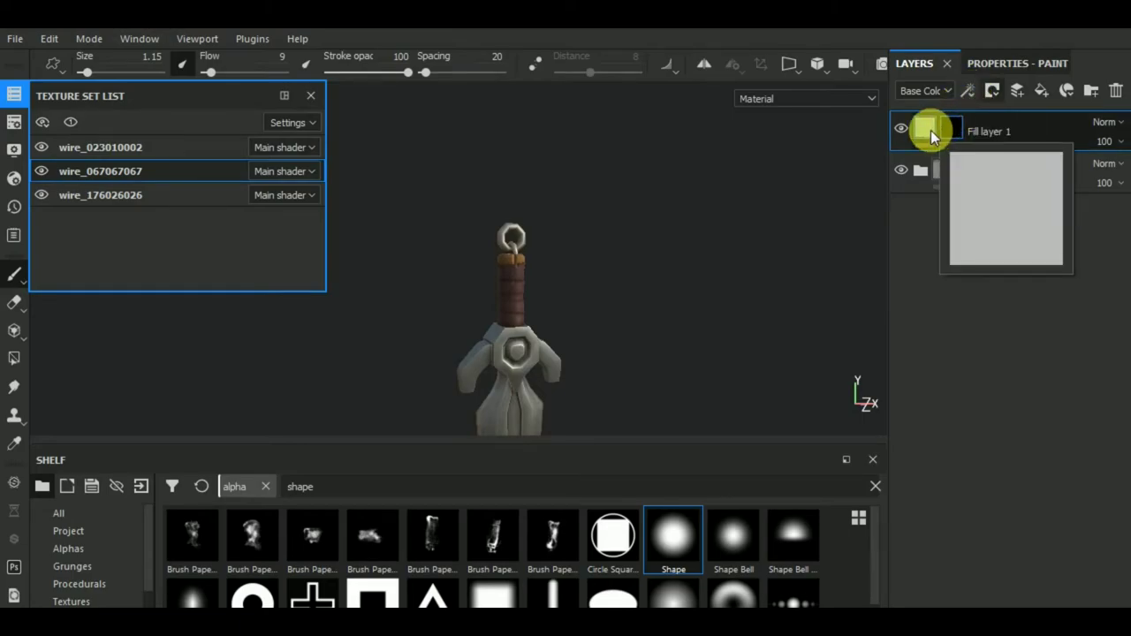
{"action": "left_click", "coordinate": [931, 131]}
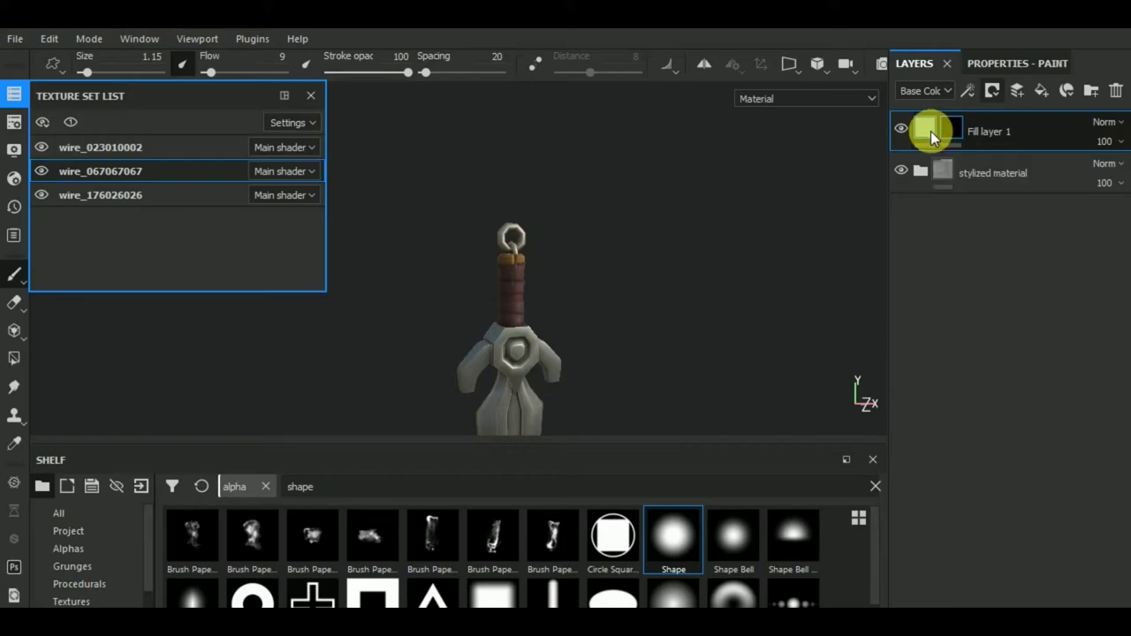
{"action": "left_click", "coordinate": [1015, 76]}
{"action": "left_click", "coordinate": [936, 290]}
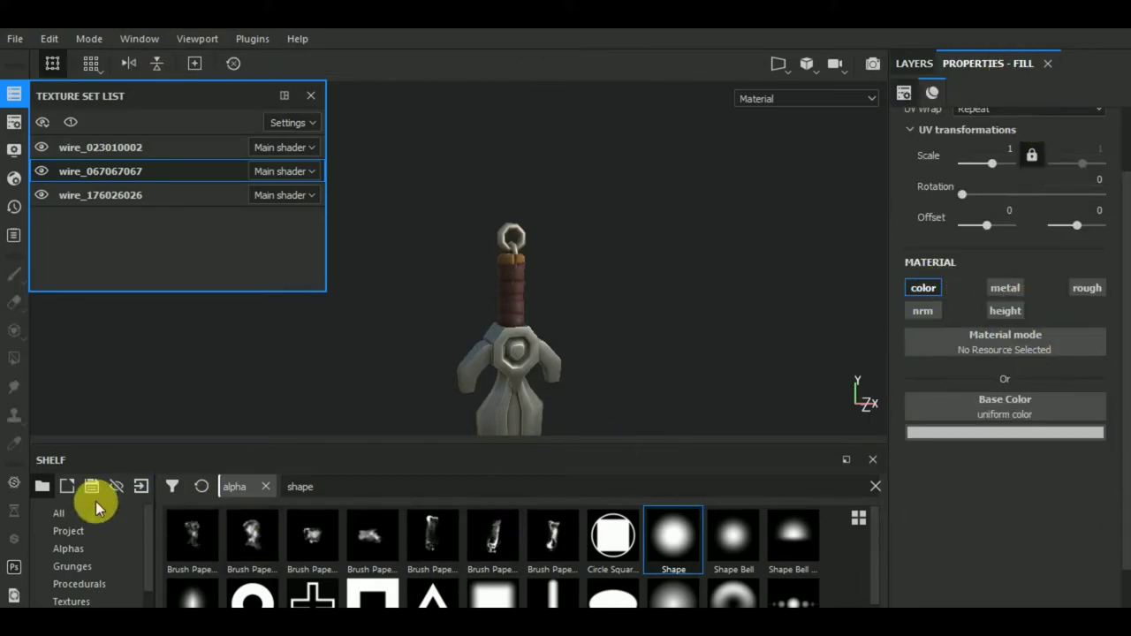
Add an Emissive channel in the Texture Set Settings.
{"action": "left_click", "coordinate": [15, 179]}
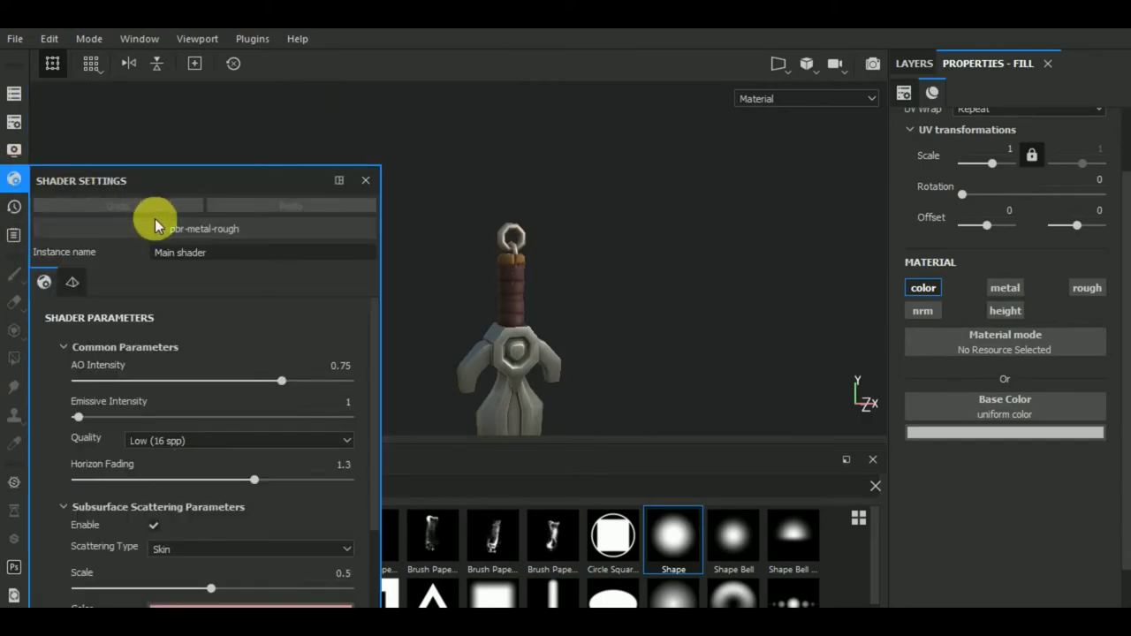
{"action": "left_click", "coordinate": [17, 159]}
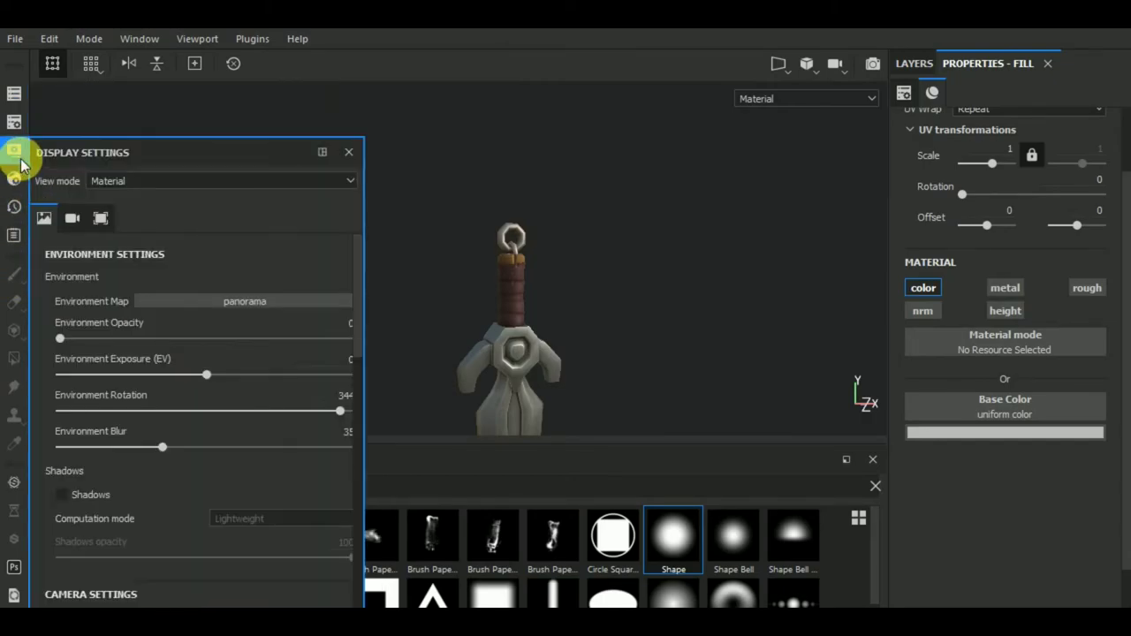
{"action": "left_click", "coordinate": [19, 123]}
{"action": "left_click", "coordinate": [328, 186]}
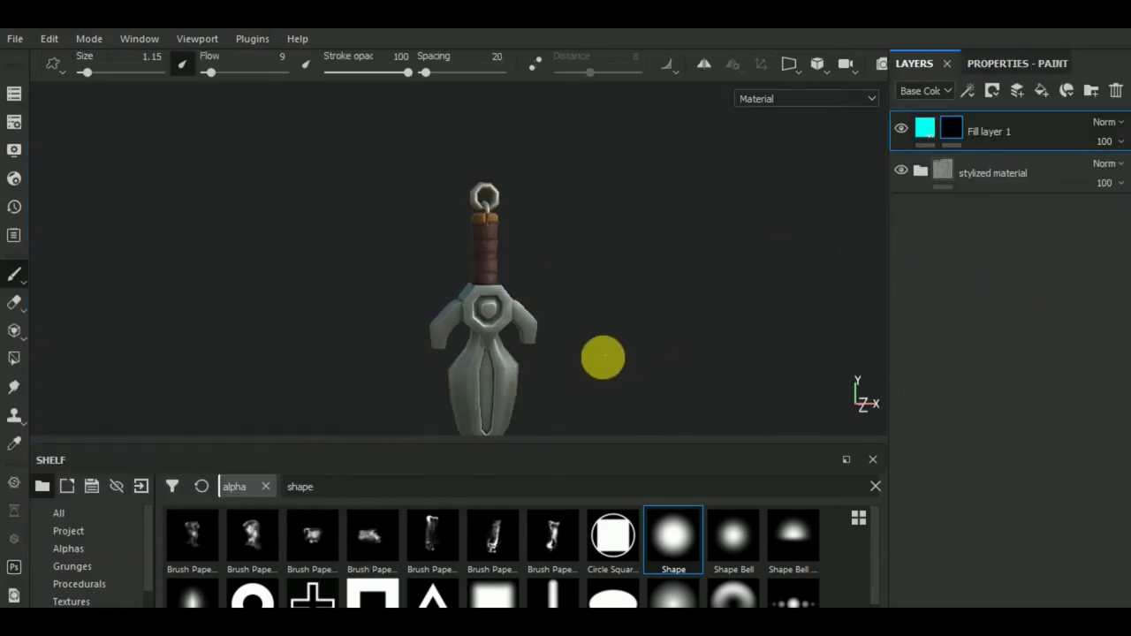
Search the shelf for 'cross' and load a cross alpha onto the brush.
{"action": "left_click_drag", "start_coordinate": [601, 356], "coordinate": [581, 300], "text": "alt"}
{"action": "left_click_drag", "start_coordinate": [371, 491], "coordinate": [232, 500]}
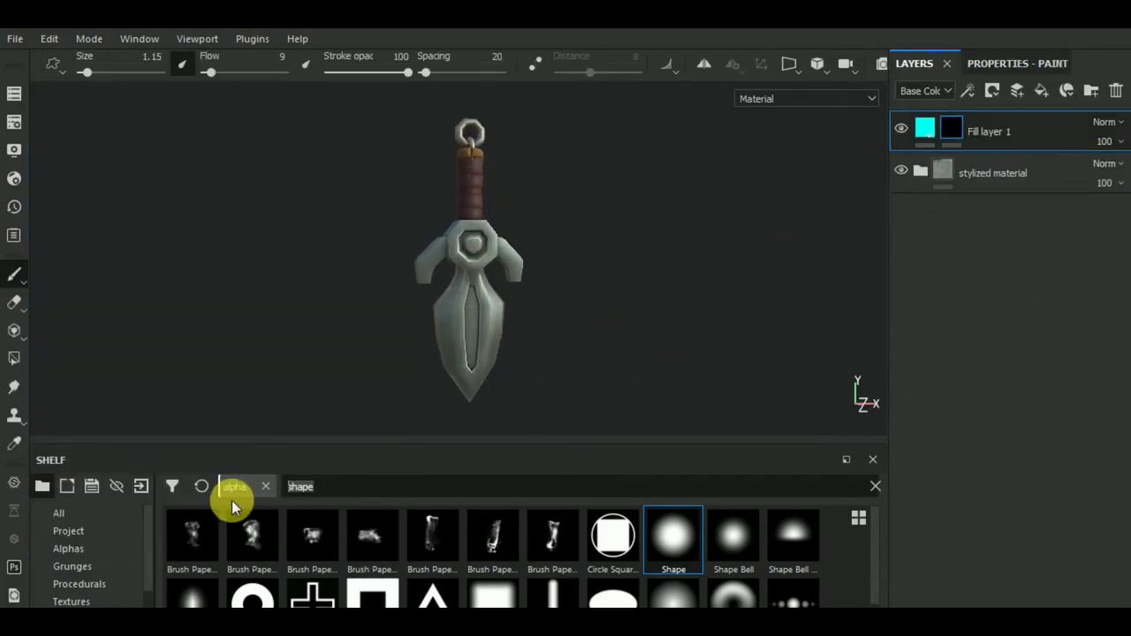
{"action": "type", "text": "cr"}
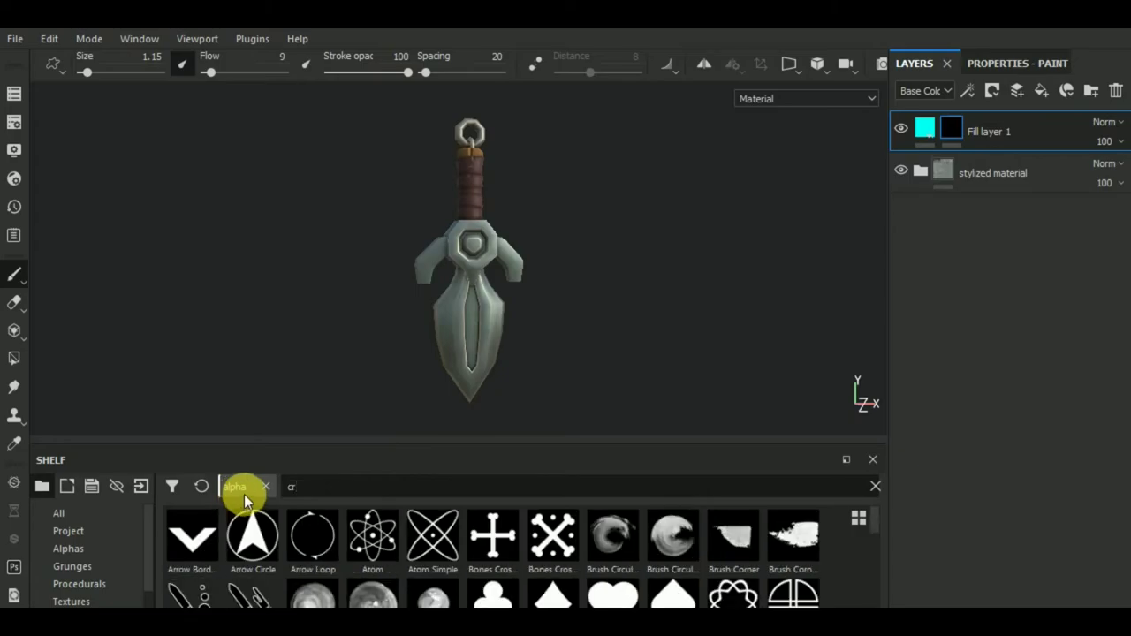
{"action": "type", "text": "oss"}
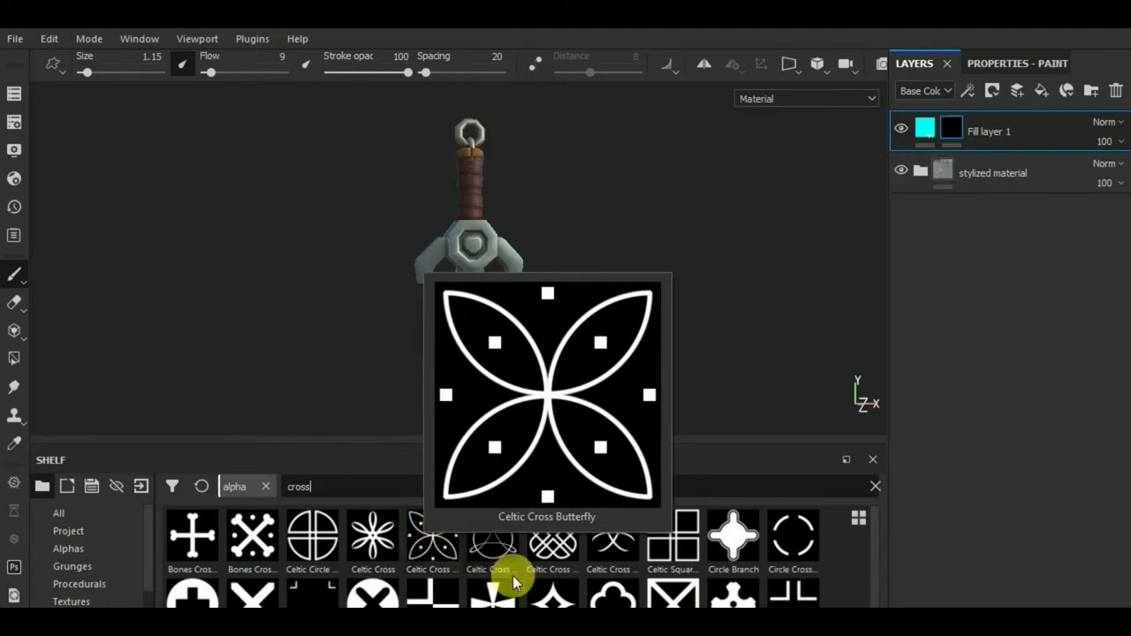
{"action": "mouse_move", "coordinate": [551, 597]}
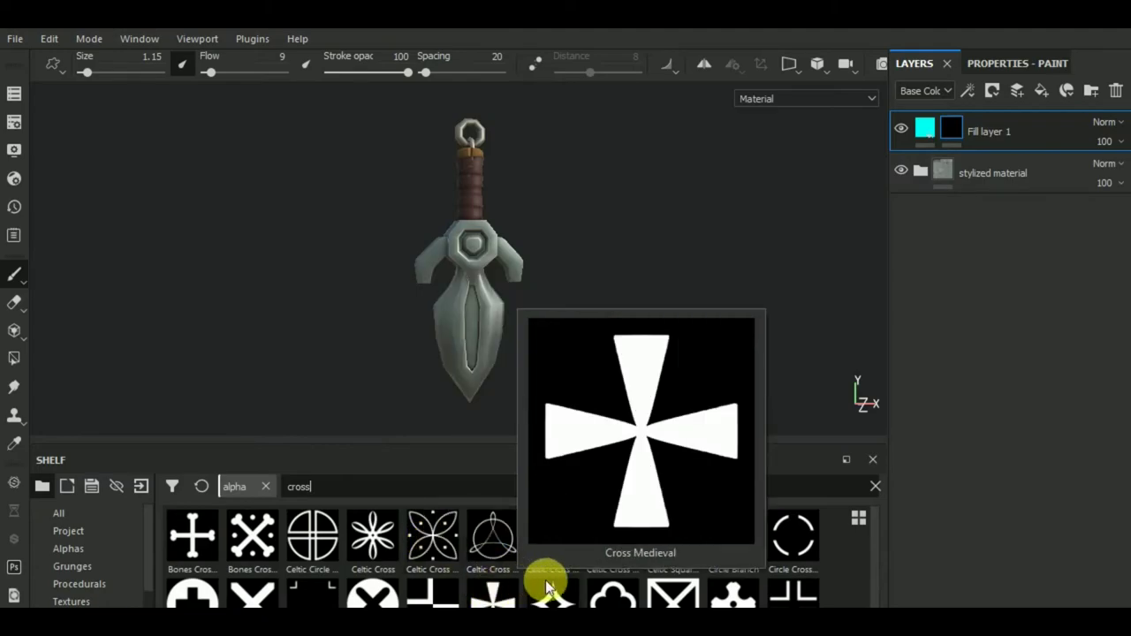
{"action": "left_click_drag", "start_coordinate": [729, 592], "coordinate": [588, 339]}
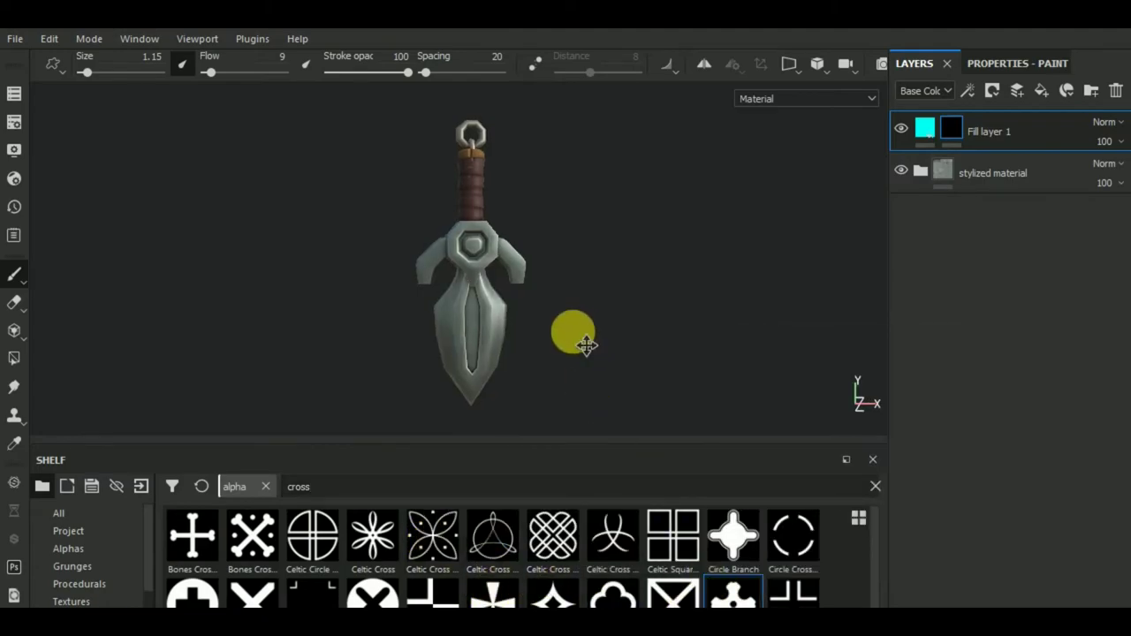
Zoom into the sword guard and enlarge the brush to size 12.07.
{"action": "middle_click_drag", "start_coordinate": [586, 343], "coordinate": [580, 374]}
{"action": "scroll", "coordinate": [491, 287], "scroll_direction": "up", "scroll_amount": 4}
{"action": "key", "text": "bracketright"}
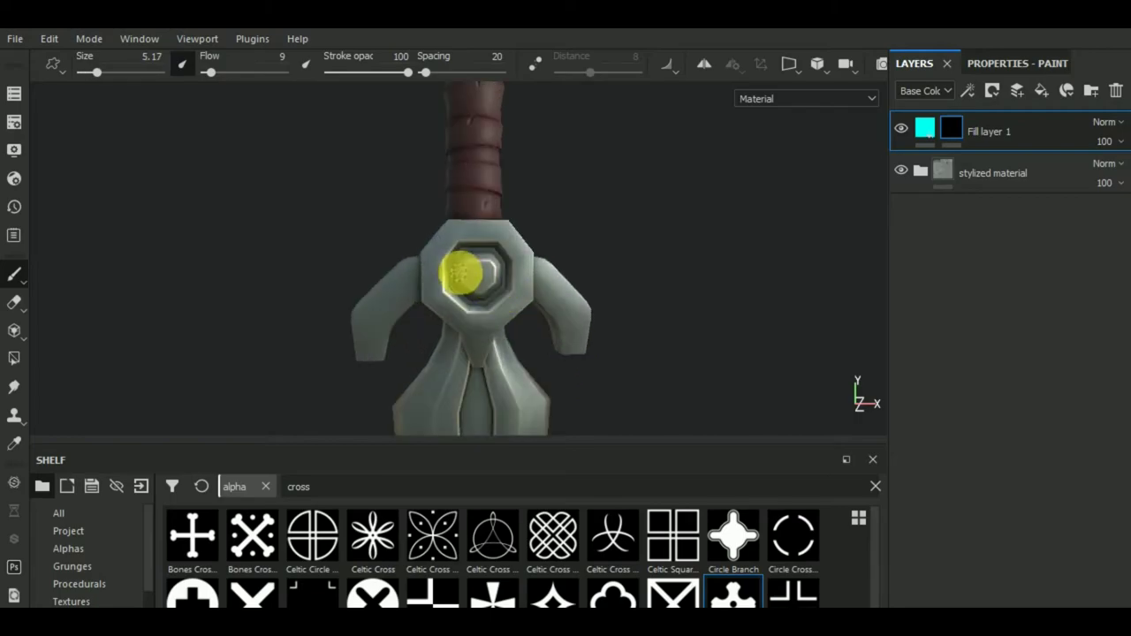
{"action": "scroll", "coordinate": [477, 277], "scroll_direction": "up", "scroll_amount": 1}
{"action": "scroll", "coordinate": [477, 277], "scroll_direction": "up", "scroll_amount": 2}
{"action": "scroll", "coordinate": [477, 278], "scroll_direction": "up", "scroll_amount": 2}
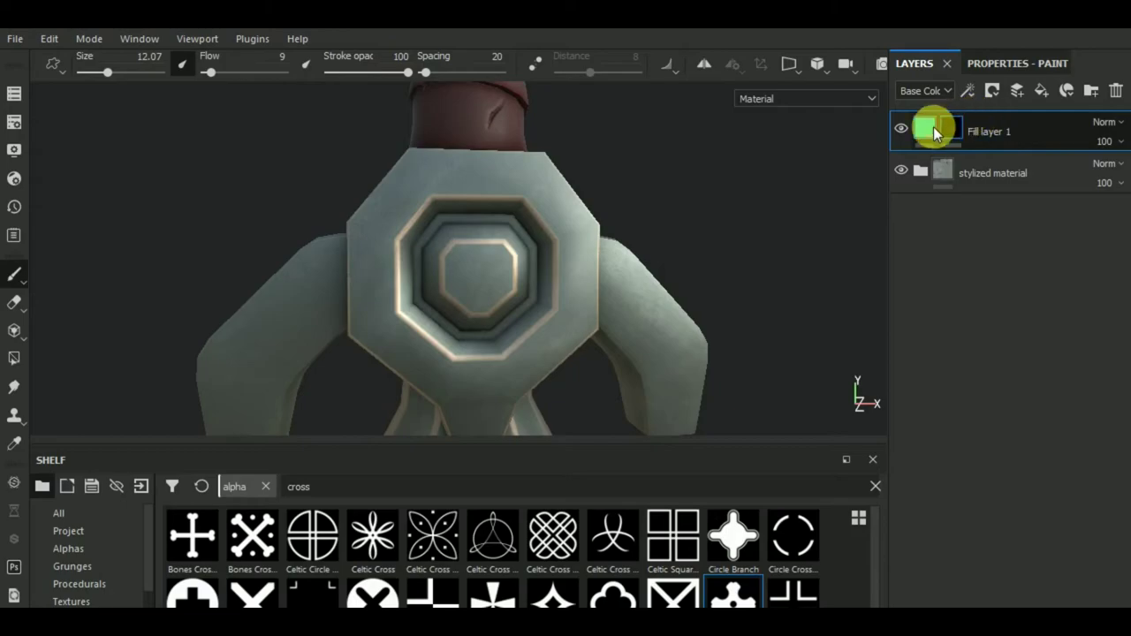
Enable the fill layer's height channel and set it to -1.
{"action": "left_click", "coordinate": [925, 128]}
{"action": "left_click", "coordinate": [1005, 63]}
{"action": "left_click", "coordinate": [999, 311]}
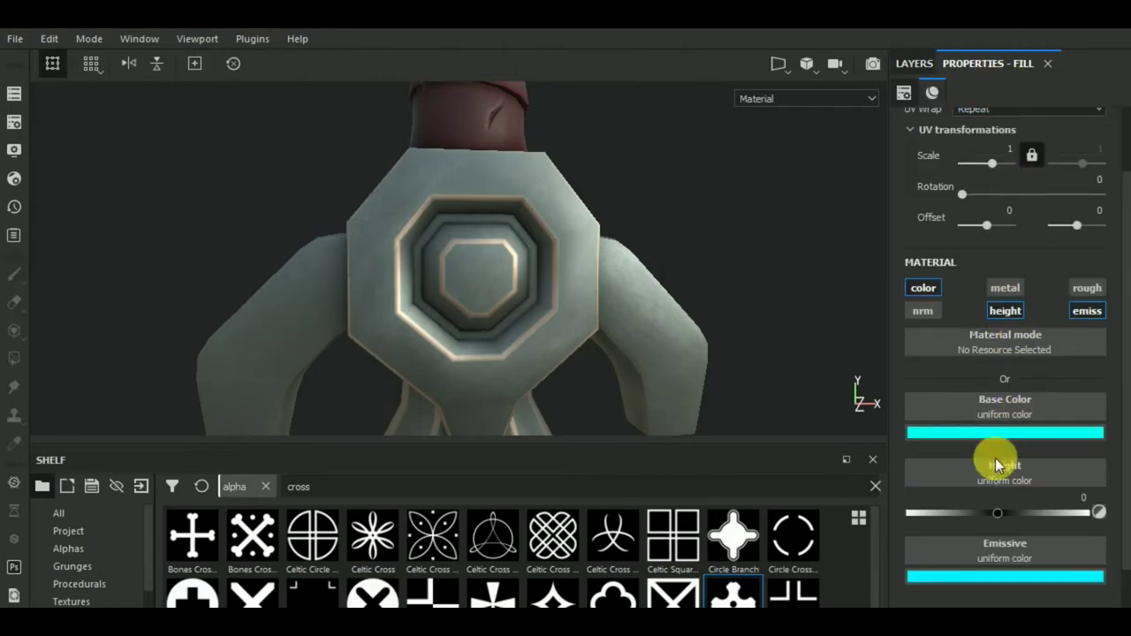
{"action": "left_click_drag", "start_coordinate": [997, 514], "coordinate": [858, 515]}
Select the fill layer's mask and test-stamp a cross on the octagon centre, then undo.
{"action": "left_click", "coordinate": [502, 301]}
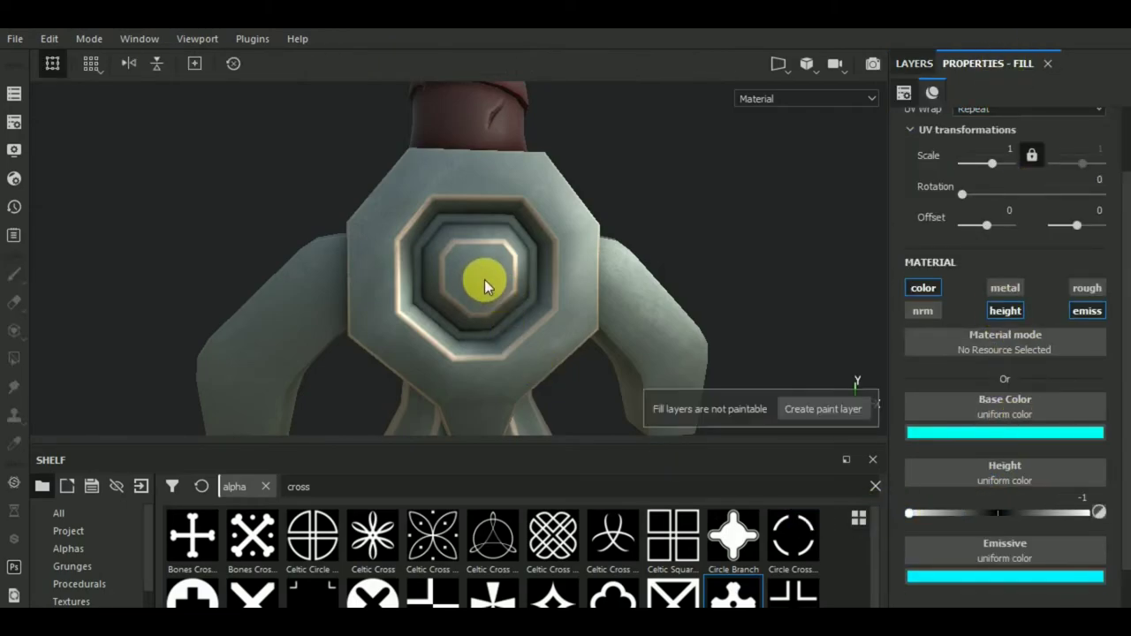
{"action": "left_click", "coordinate": [915, 63]}
{"action": "left_click", "coordinate": [952, 131]}
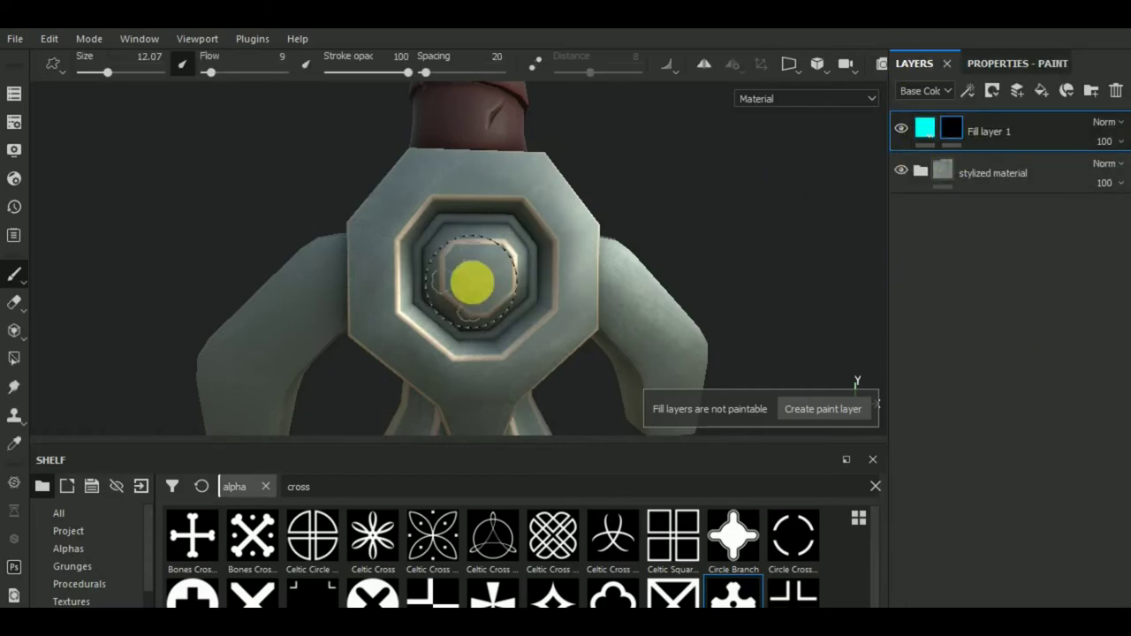
{"action": "left_click", "coordinate": [478, 276]}
{"action": "key", "text": "ctrl+z"}
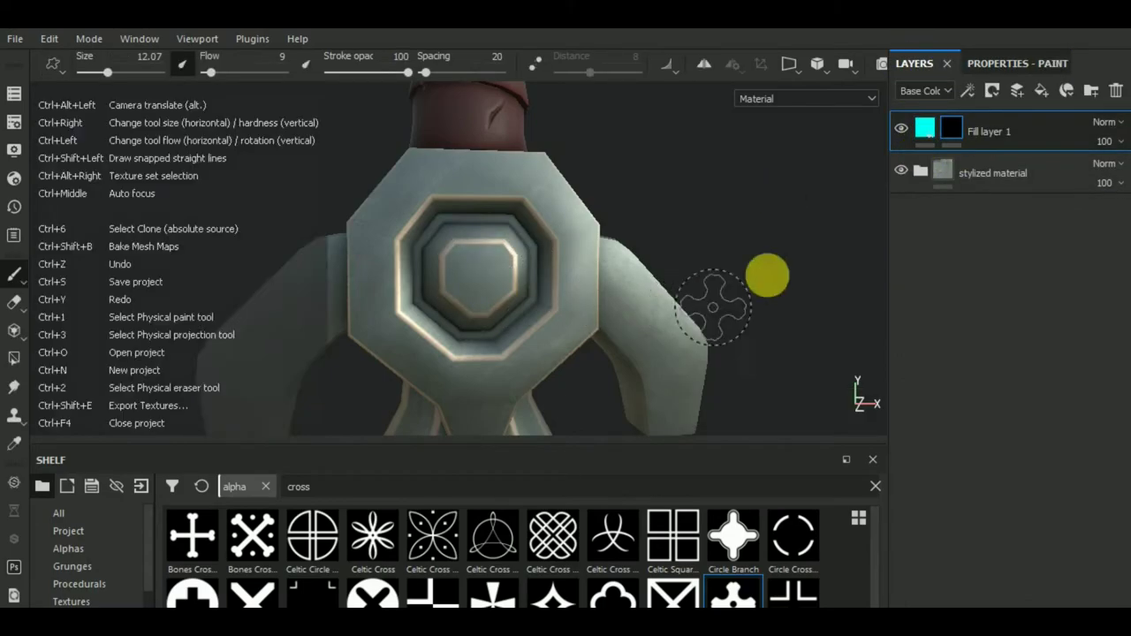
Shift the emissive colour's hue slightly.
{"action": "left_click", "coordinate": [926, 125]}
{"action": "left_click", "coordinate": [1009, 66]}
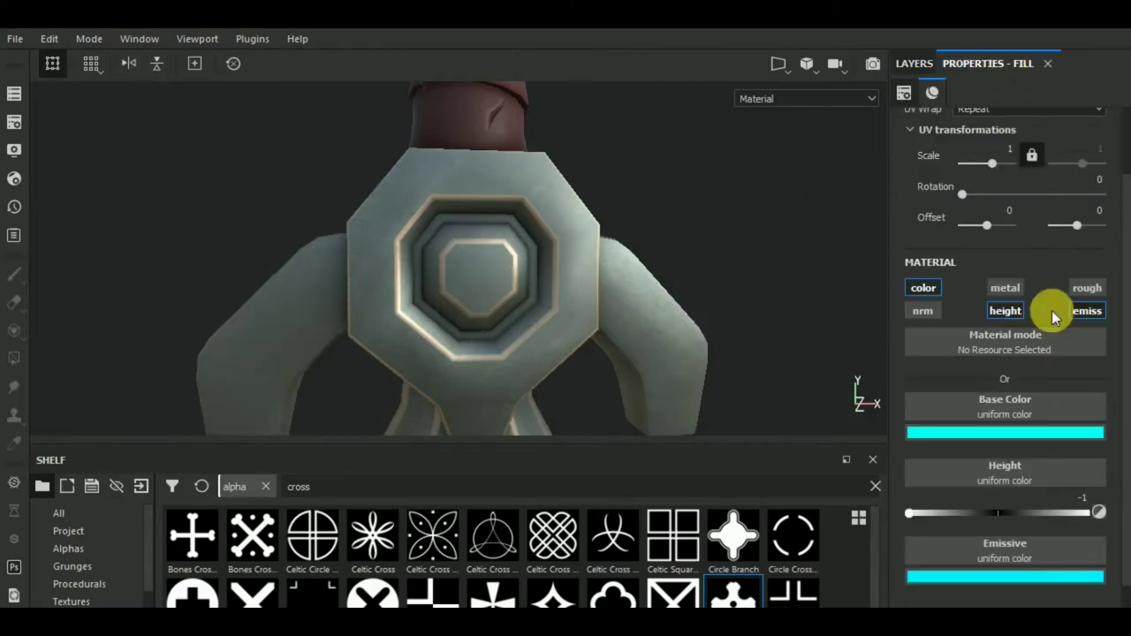
{"action": "left_click", "coordinate": [1042, 576]}
{"action": "left_click_drag", "start_coordinate": [1048, 462], "coordinate": [1049, 468]}
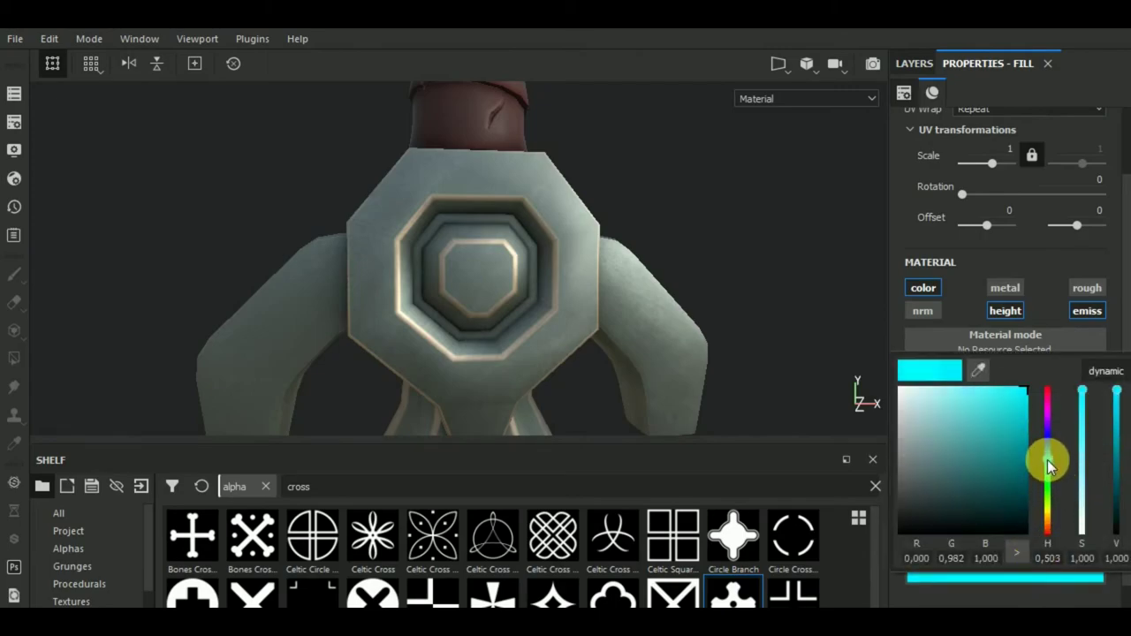
Test-stamp the cyan cross on the guard centre at brush size 8.26, undoing each stamp.
{"action": "left_click", "coordinate": [914, 64]}
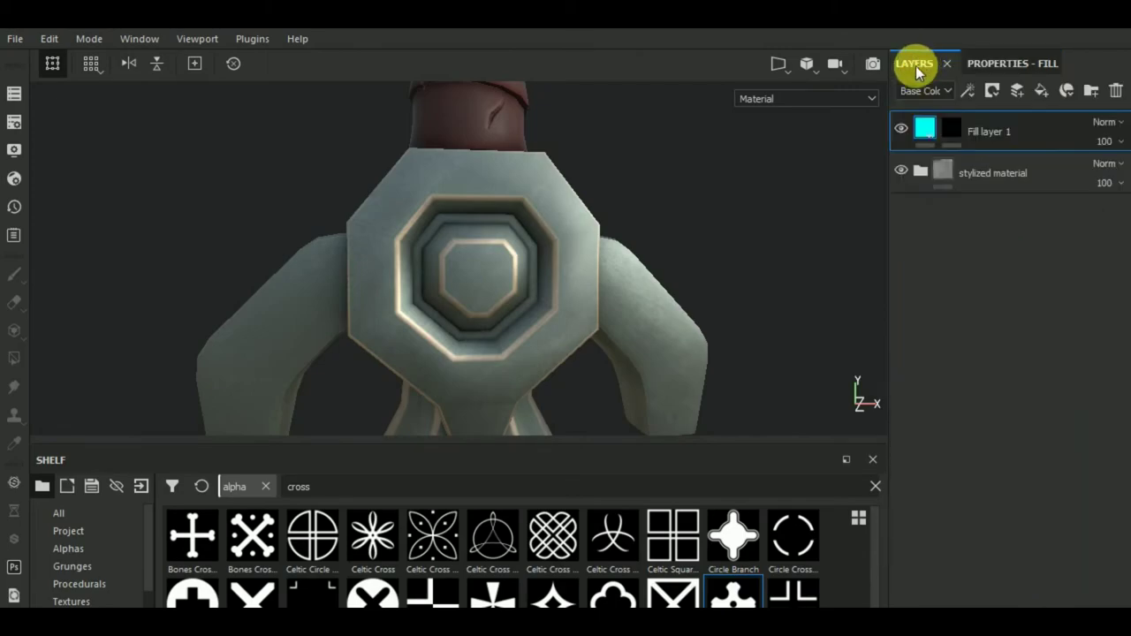
{"action": "left_click", "coordinate": [951, 130]}
{"action": "key", "text": "1"}
{"action": "left_click", "coordinate": [477, 281]}
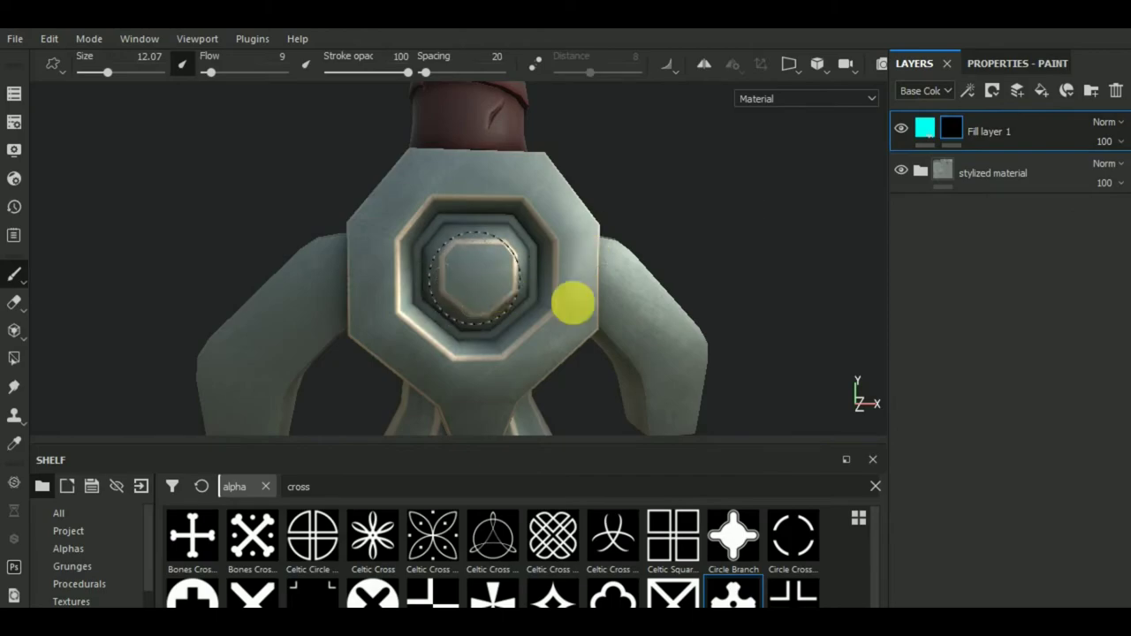
{"action": "key", "text": "ctrl+z"}
{"action": "mouse_move", "coordinate": [697, 341]}
{"action": "left_mouse_down", "text": "alt"}
{"action": "mouse_move", "coordinate": [651, 365]}
{"action": "mouse_move", "coordinate": [671, 363]}
{"action": "mouse_move", "coordinate": [643, 348]}
{"action": "left_mouse_up", "text": "alt"}
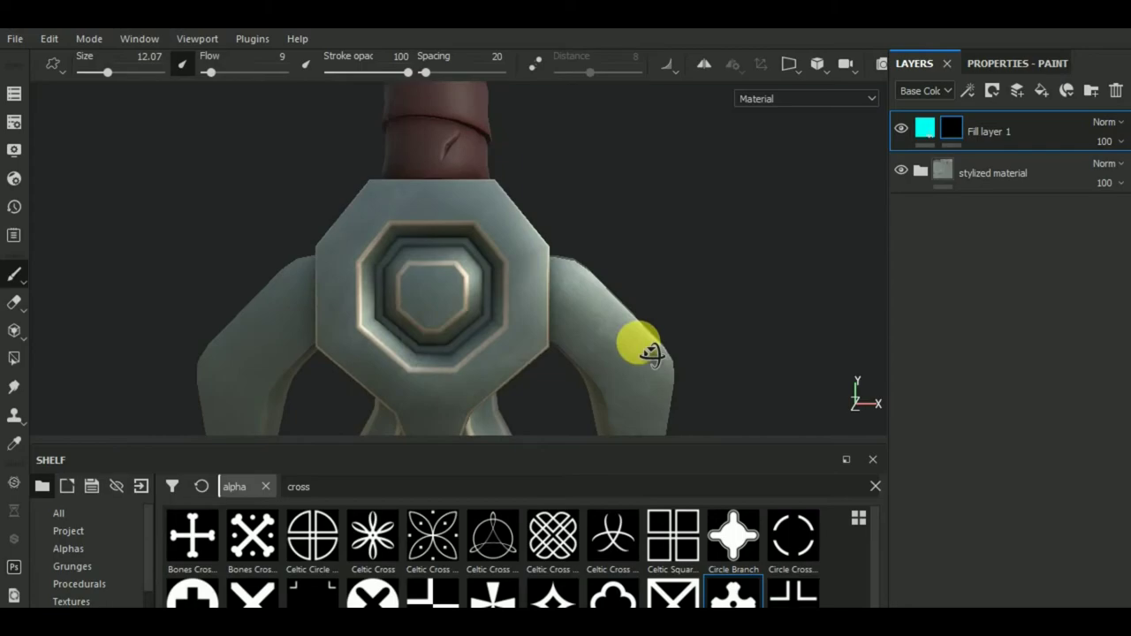
{"action": "right_click_drag", "start_coordinate": [433, 295], "coordinate": [416, 295], "text": "ctrl"}
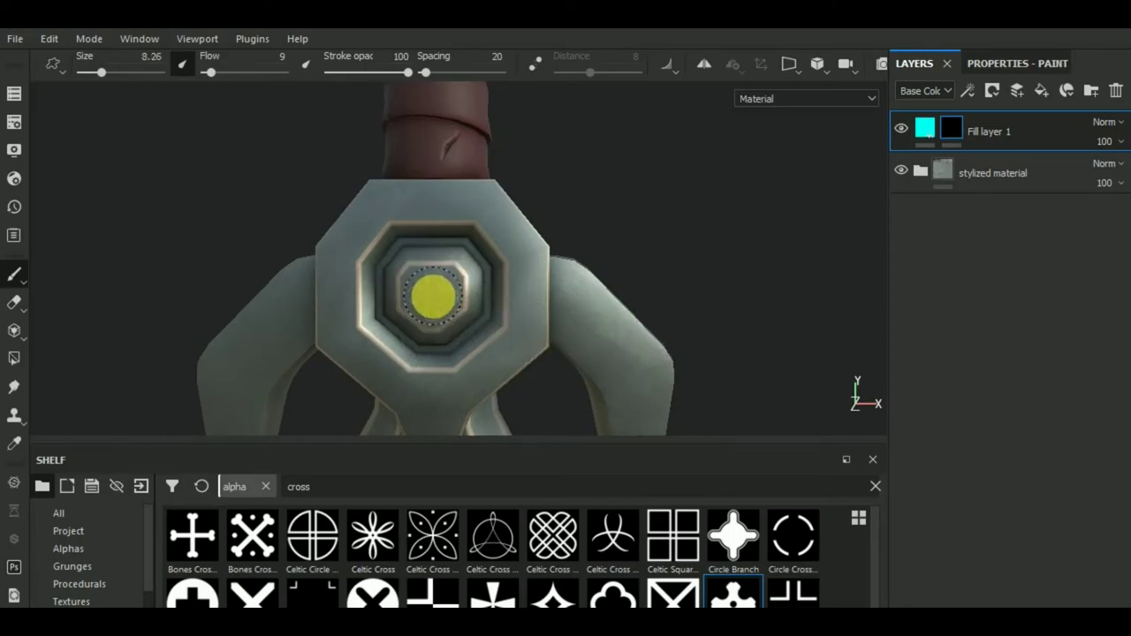
{"action": "left_click", "coordinate": [433, 295]}
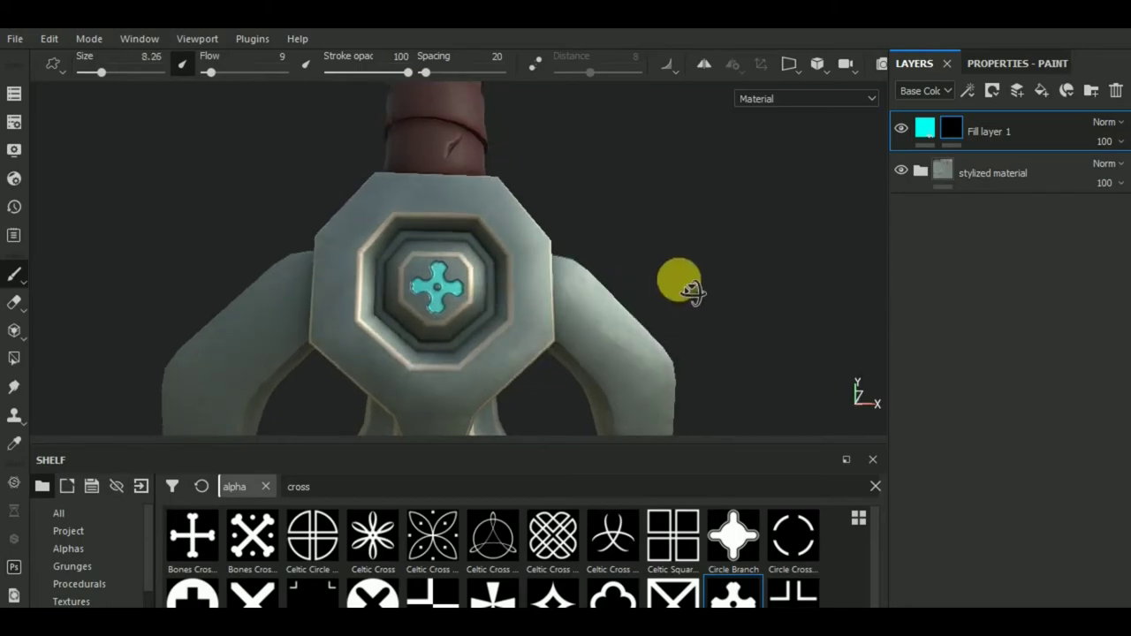
{"action": "key", "text": "ctrl+z"}
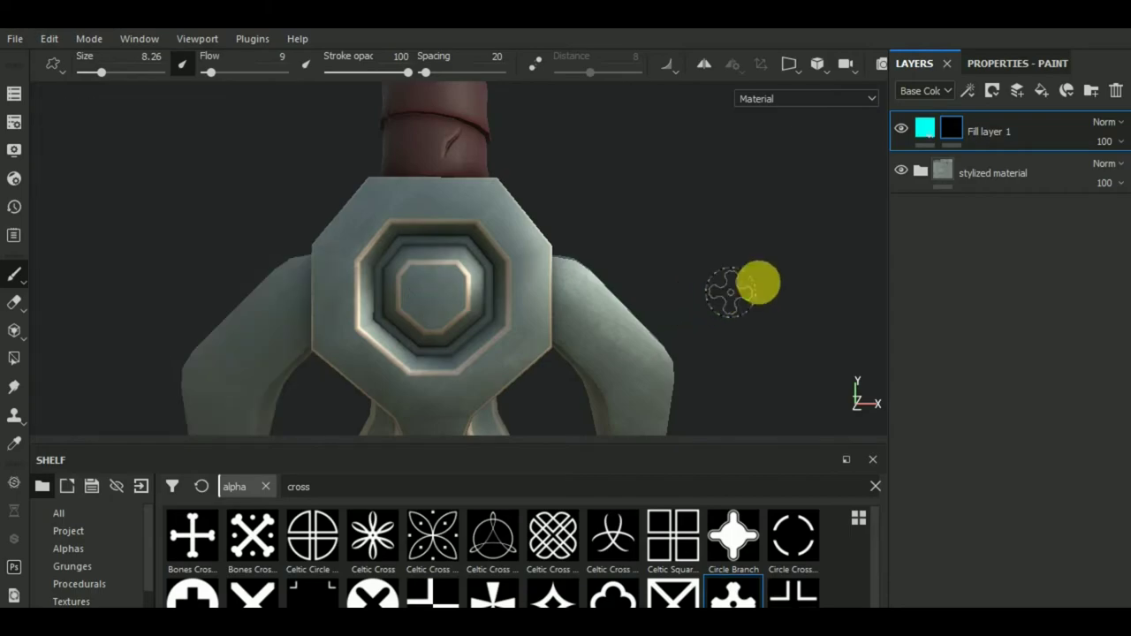
Nudge the fill layer's emissive hue again.
{"action": "left_click", "coordinate": [925, 128]}
{"action": "left_click", "coordinate": [998, 66]}
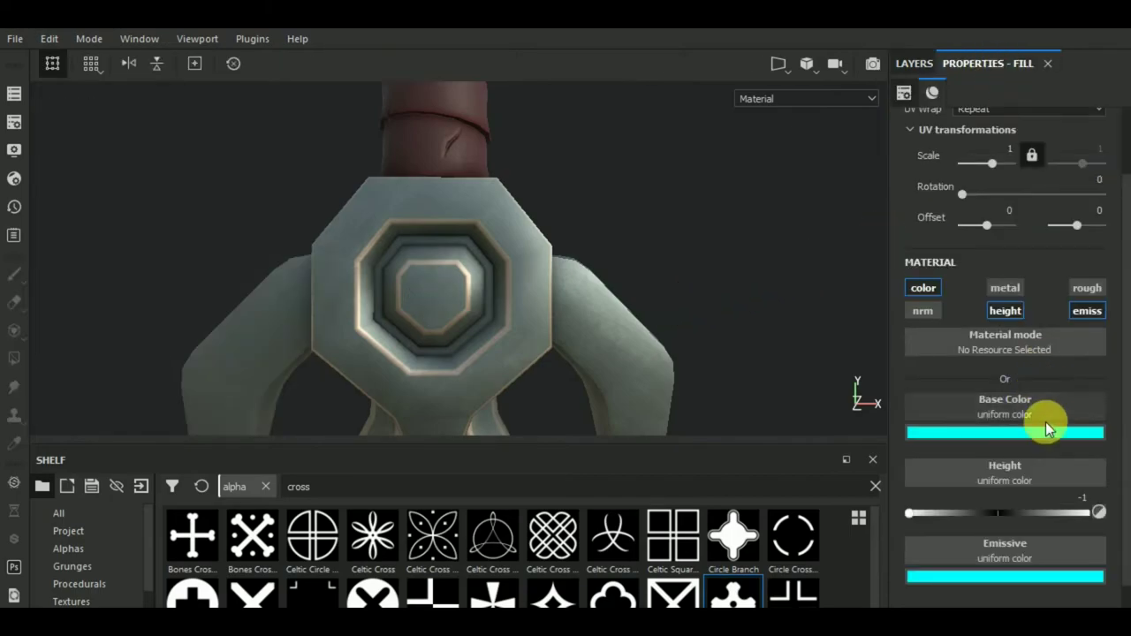
{"action": "left_click", "coordinate": [1017, 577]}
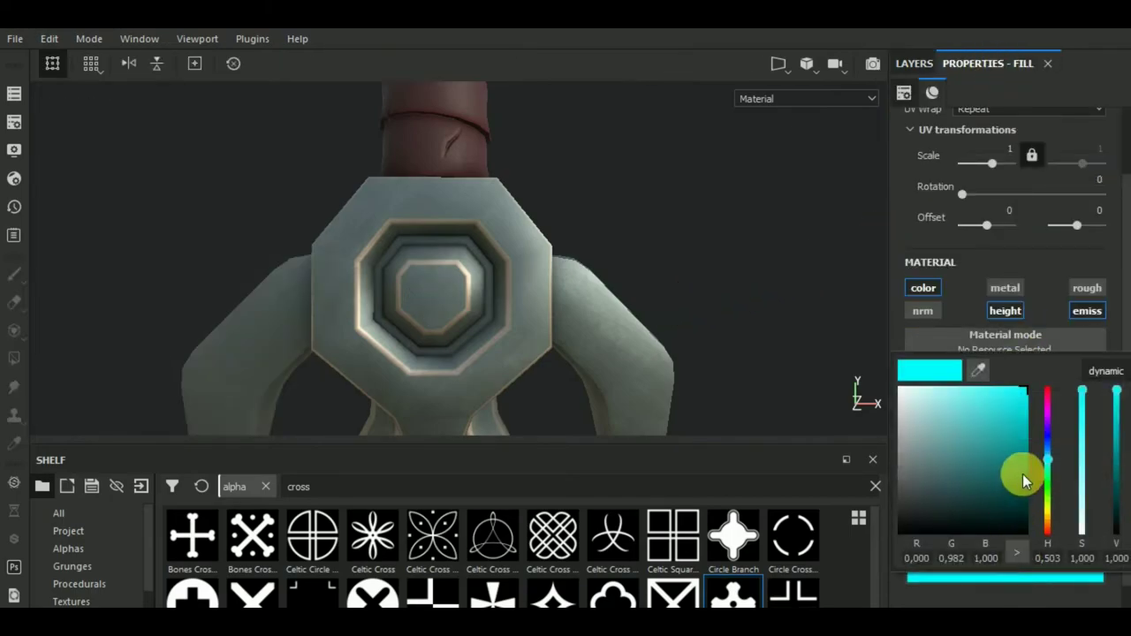
{"action": "left_click_drag", "start_coordinate": [1048, 466], "coordinate": [1048, 468]}
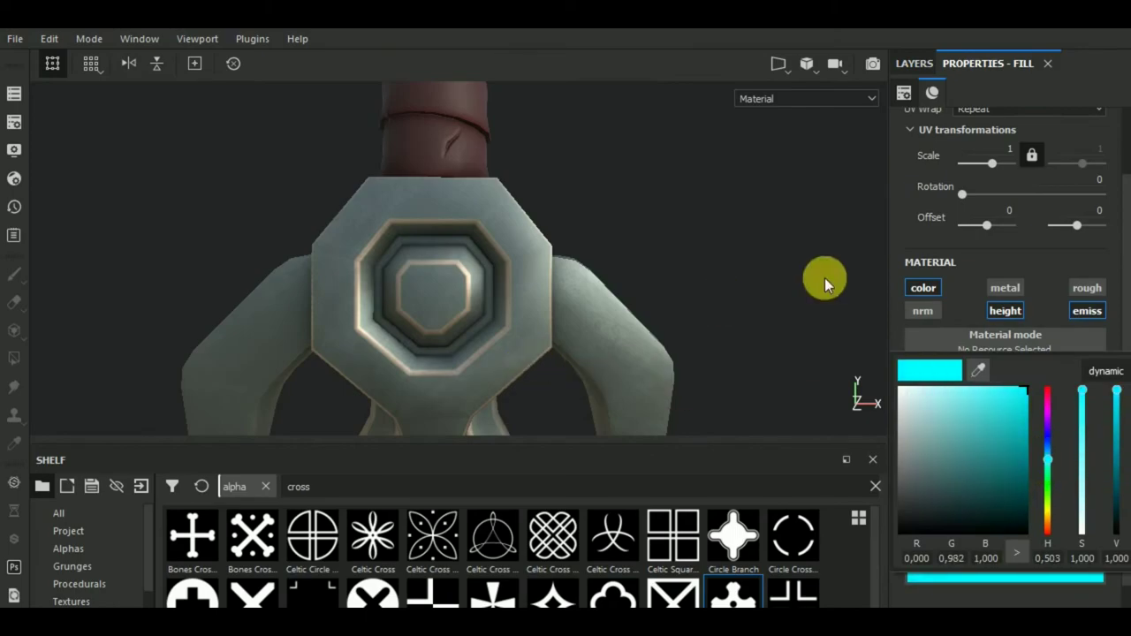
{"action": "left_click", "coordinate": [981, 274]}
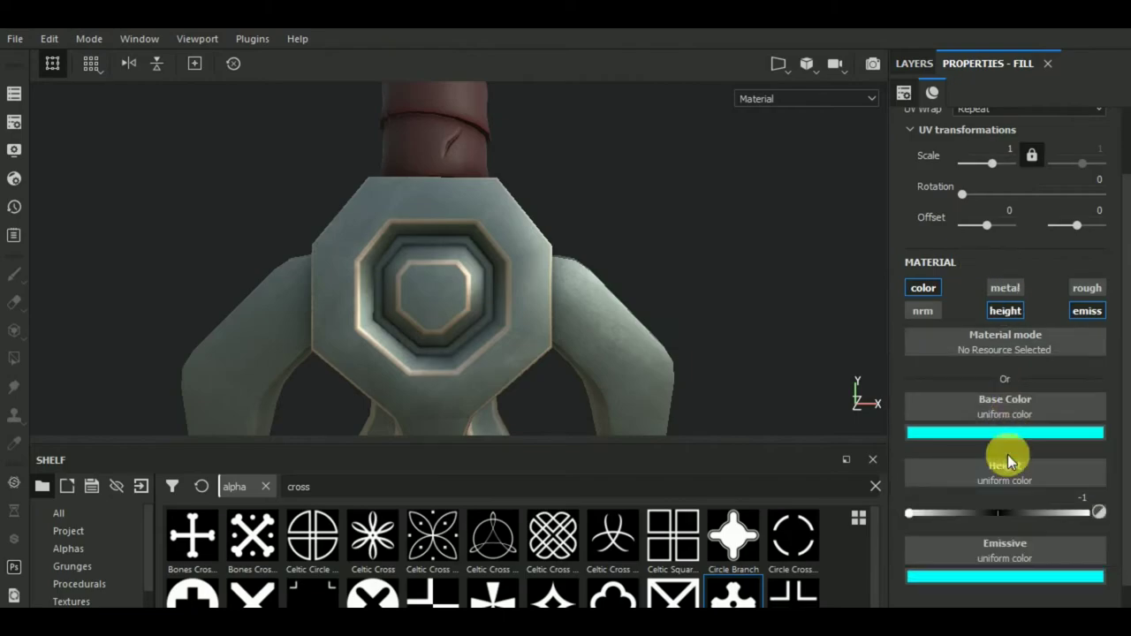
Check the base colour and make a final small emissive hue adjustment.
{"action": "left_click", "coordinate": [1033, 436]}
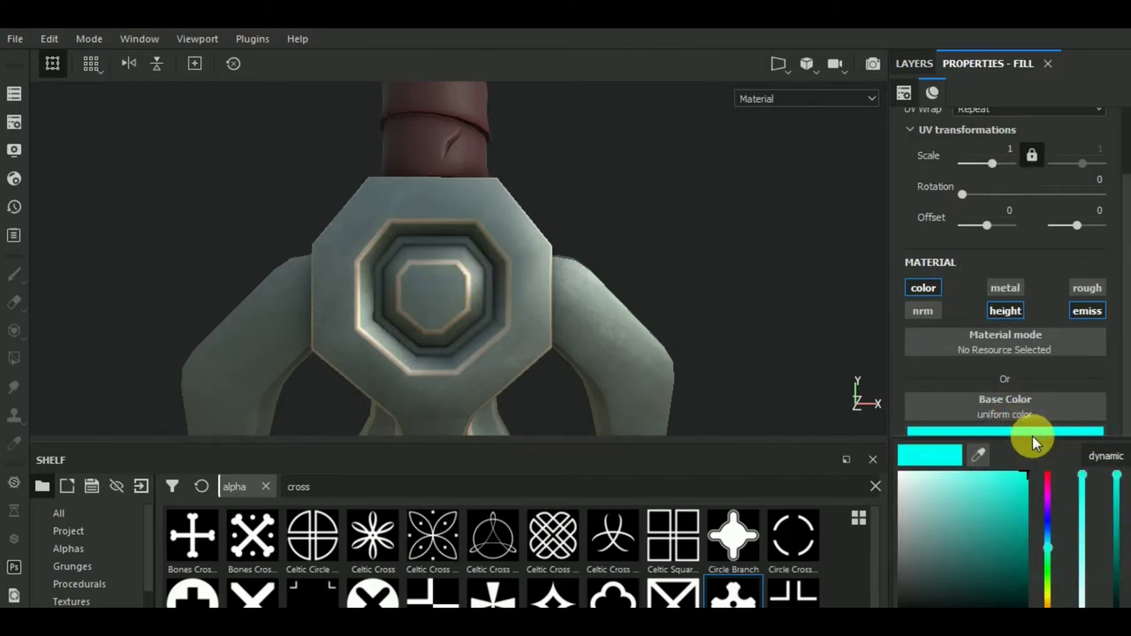
{"action": "left_click", "coordinate": [959, 374]}
{"action": "left_click", "coordinate": [1033, 574]}
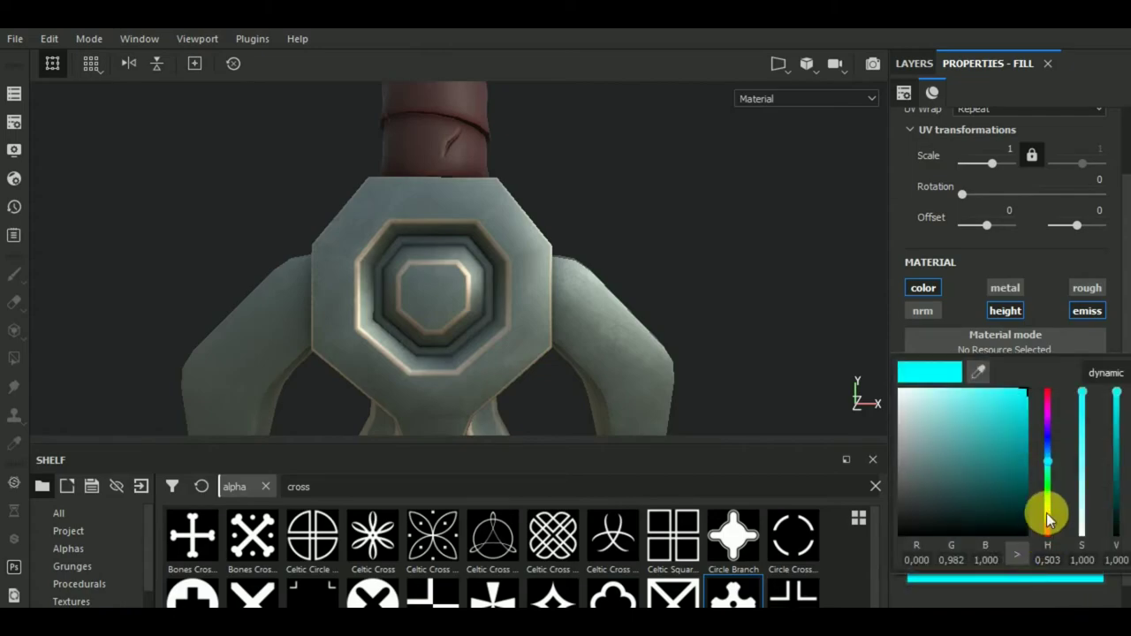
{"action": "left_click_drag", "start_coordinate": [1049, 473], "coordinate": [1049, 470]}
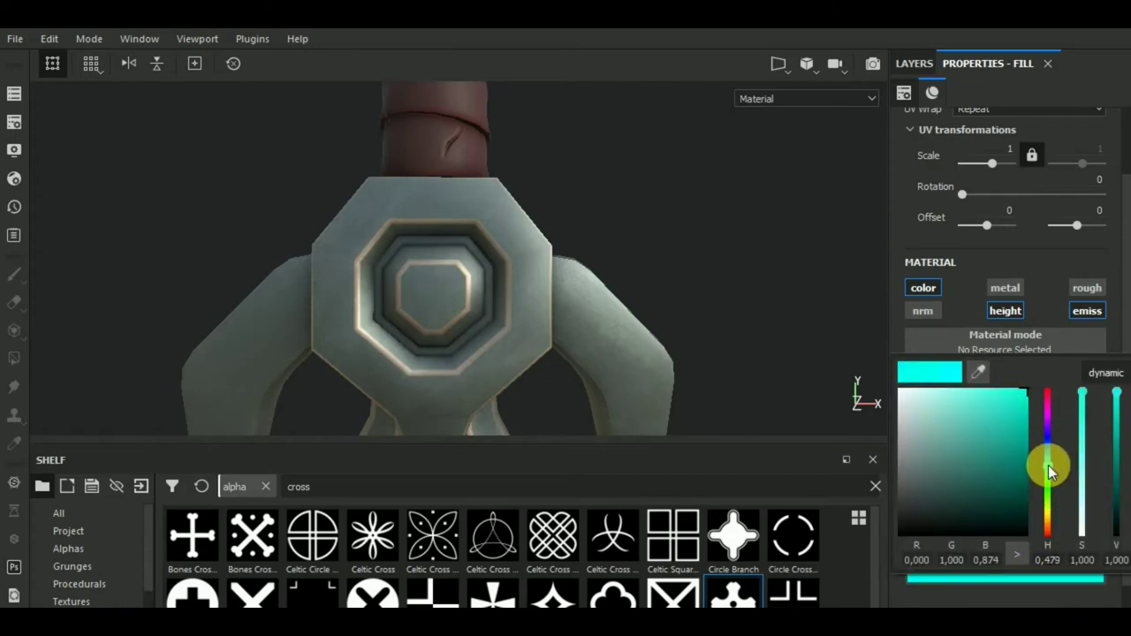
{"action": "left_click", "coordinate": [756, 341]}
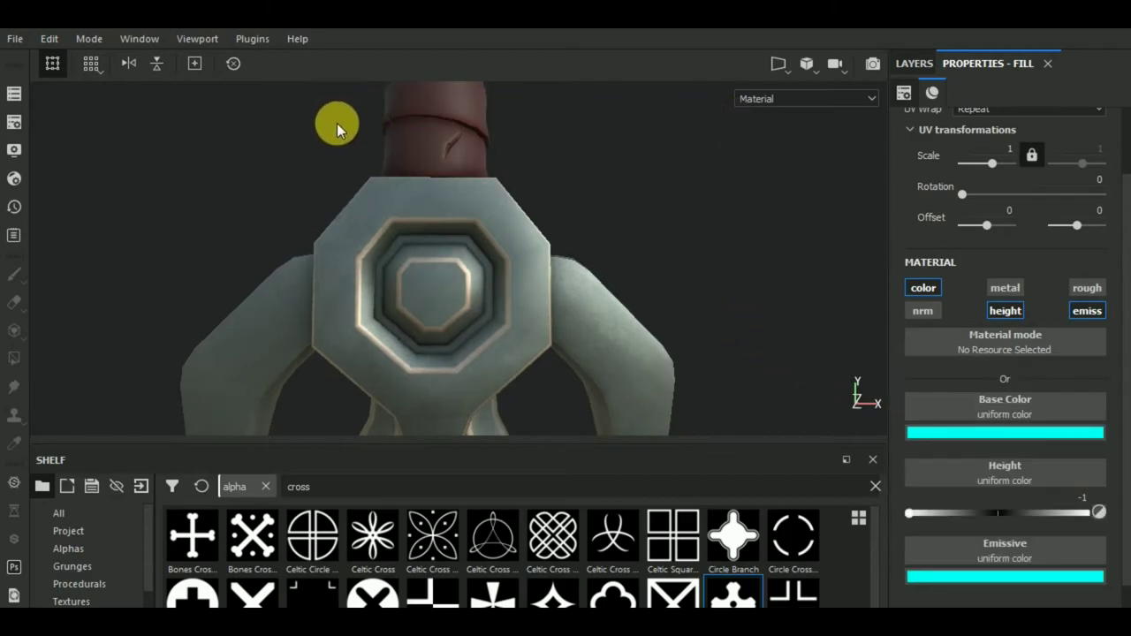
{"action": "left_click", "coordinate": [914, 63]}
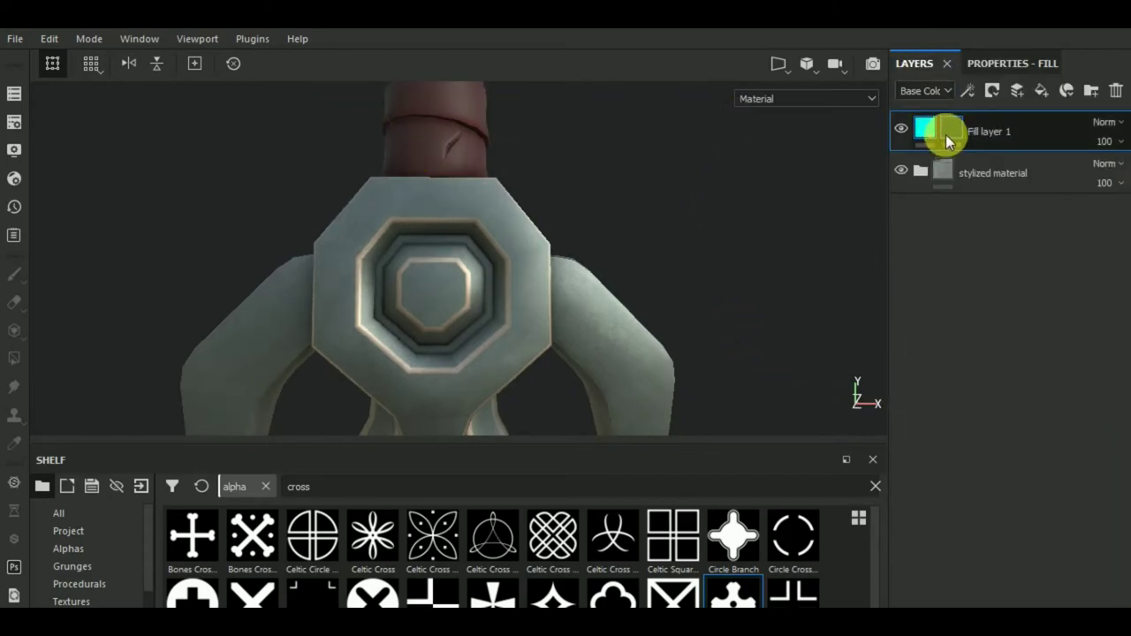
Turn on symmetrical painting mirrored on the Z axis, facing the guard emblem.
{"action": "key", "text": "1"}
{"action": "left_click", "coordinate": [704, 64]}
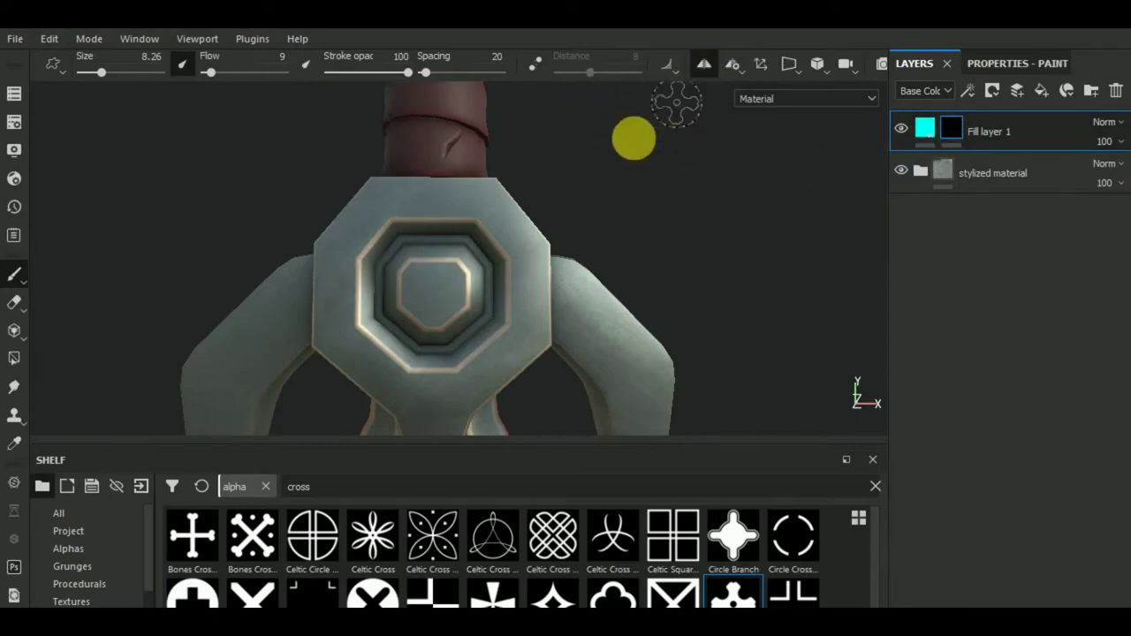
{"action": "left_click", "coordinate": [735, 68]}
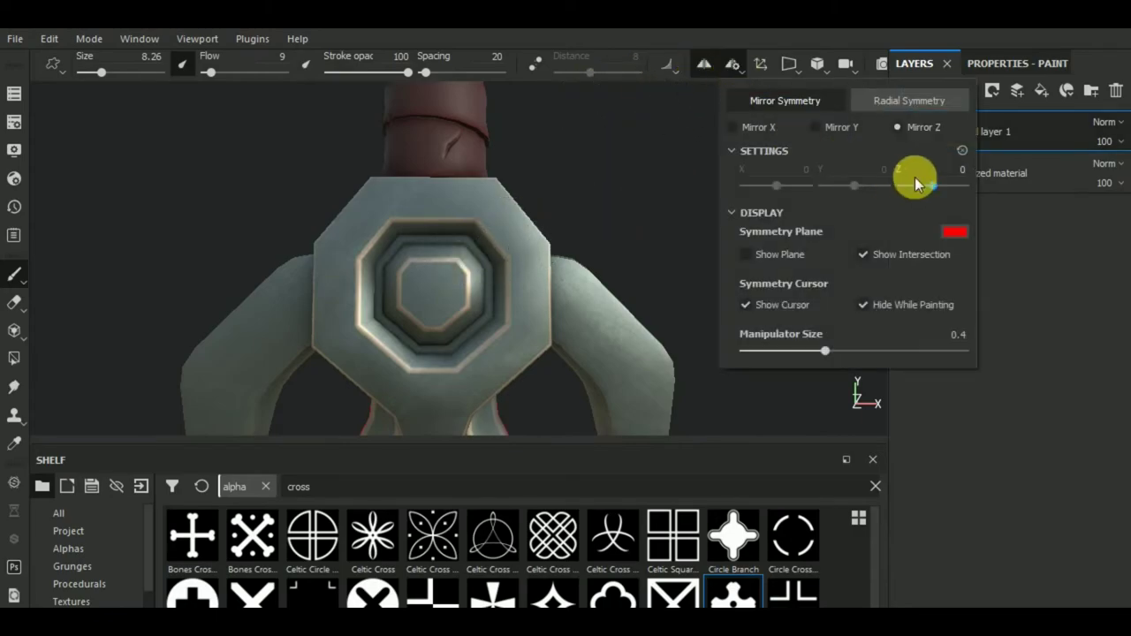
{"action": "left_click", "coordinate": [829, 131]}
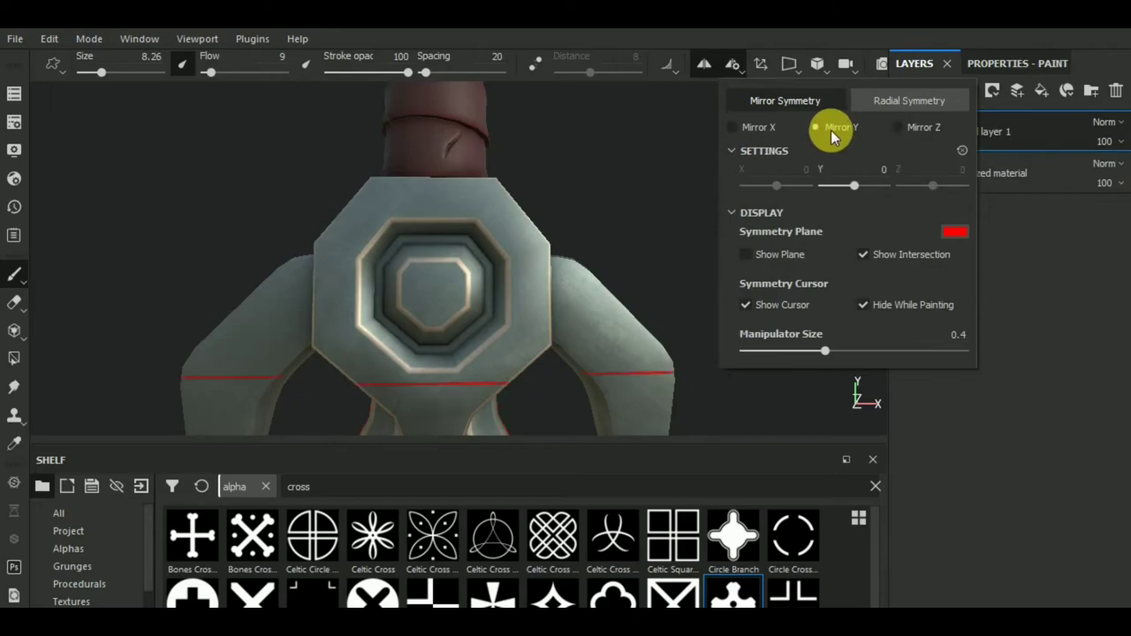
{"action": "left_click", "coordinate": [890, 127]}
{"action": "left_click_drag", "start_coordinate": [467, 397], "coordinate": [554, 402], "text": "alt"}
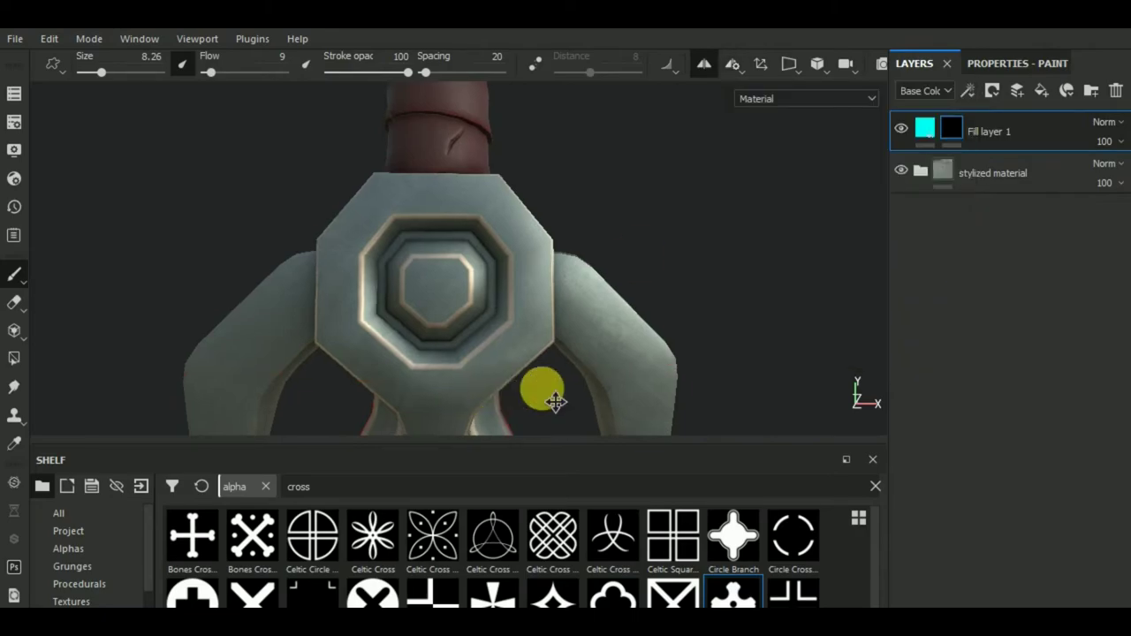
{"action": "scroll", "coordinate": [543, 395], "scroll_direction": "down", "scroll_amount": 3}
{"action": "scroll", "coordinate": [515, 315], "scroll_direction": "up", "scroll_amount": 3}
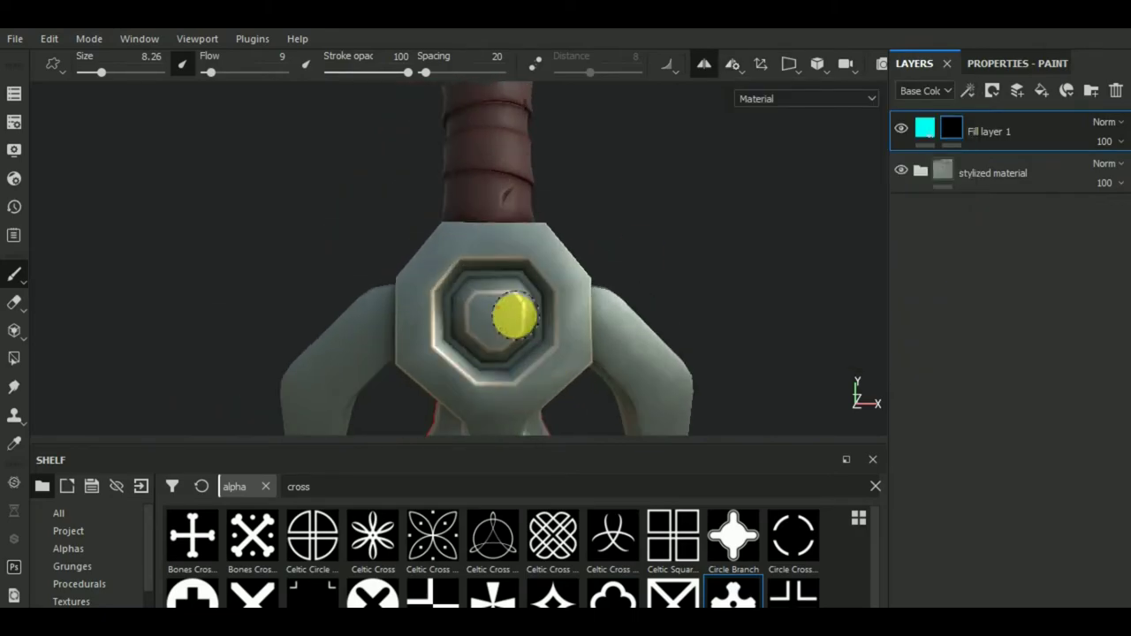
{"action": "mouse_move", "coordinate": [515, 316]}
{"action": "left_mouse_down", "text": "alt"}
{"action": "mouse_move", "coordinate": [487, 321]}
{"action": "mouse_move", "coordinate": [478, 351]}
{"action": "left_mouse_up", "text": "alt"}
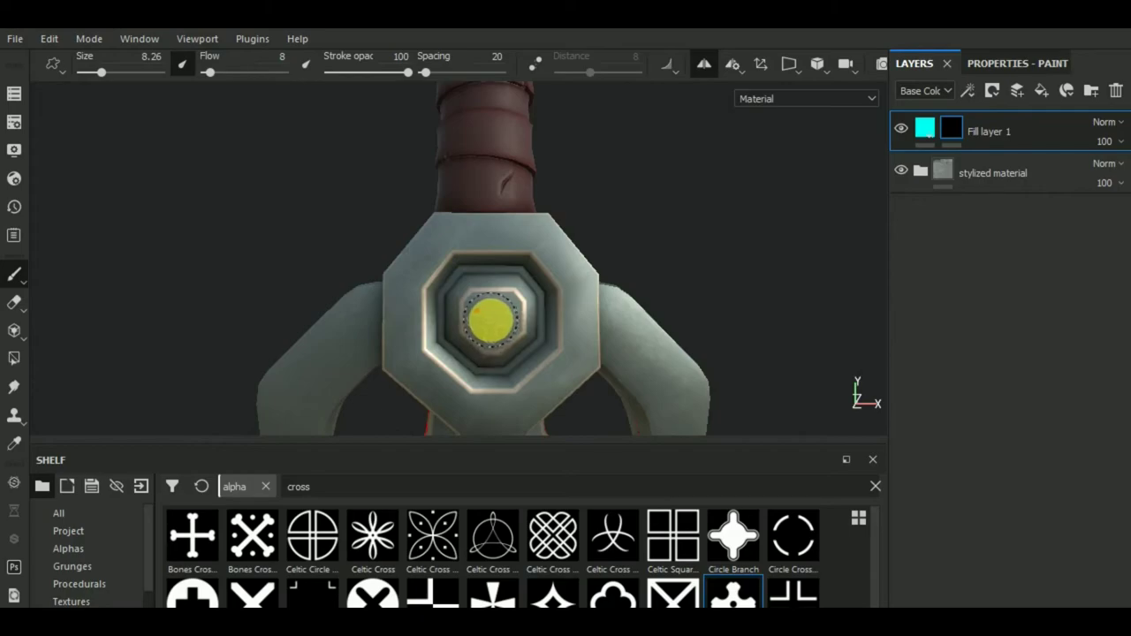
Load the four-pointed star alpha from the 'cross' results onto the brush.
{"action": "scroll", "coordinate": [556, 345], "scroll_direction": "down", "scroll_amount": 2}
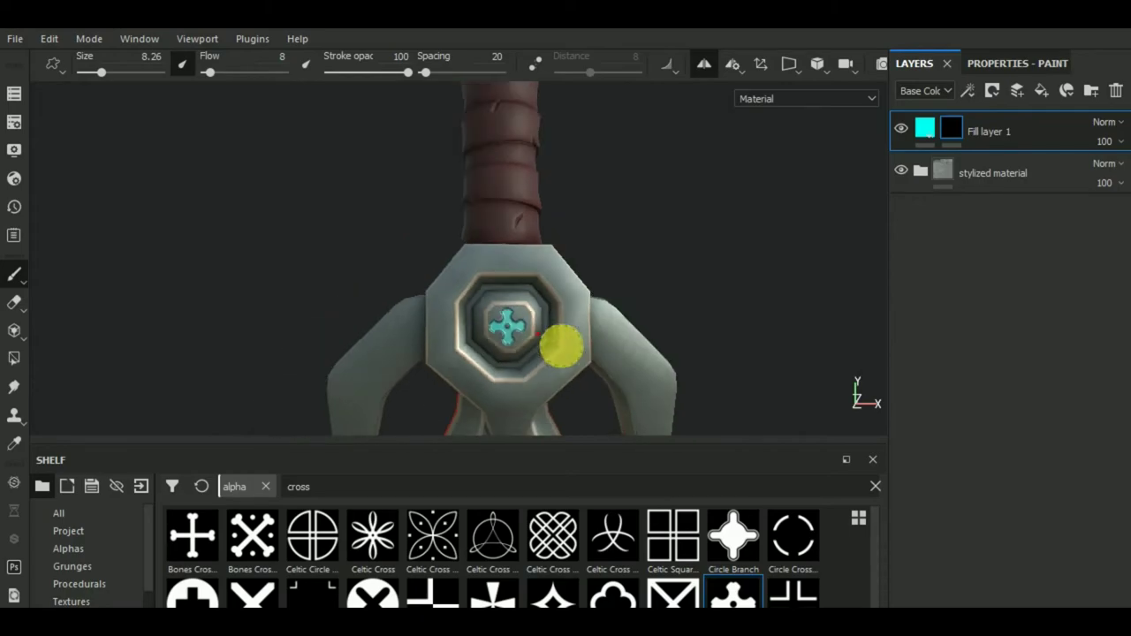
{"action": "scroll", "coordinate": [591, 356], "scroll_direction": "down", "scroll_amount": 1}
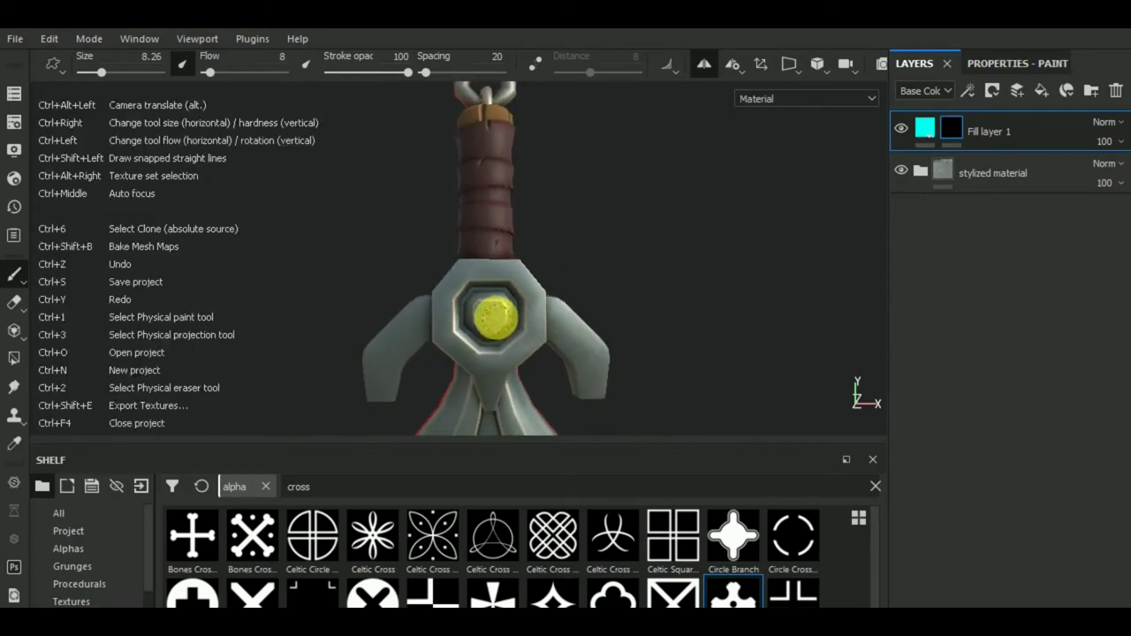
{"action": "scroll", "coordinate": [491, 320], "scroll_direction": "up", "scroll_amount": 3}
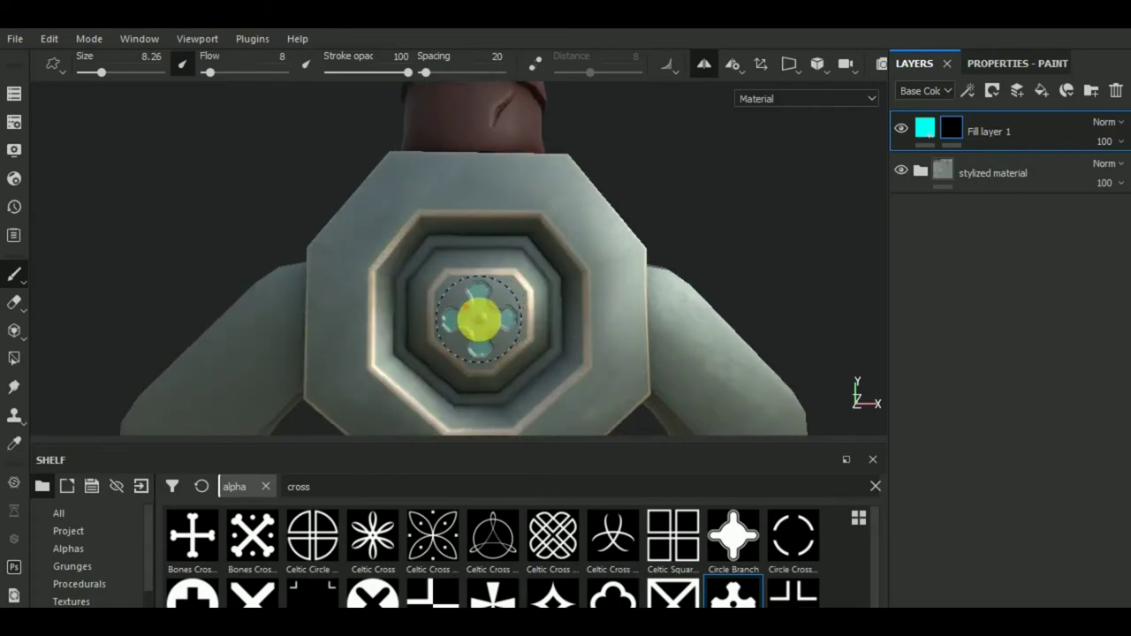
{"action": "scroll", "coordinate": [578, 331], "scroll_direction": "down", "scroll_amount": 2}
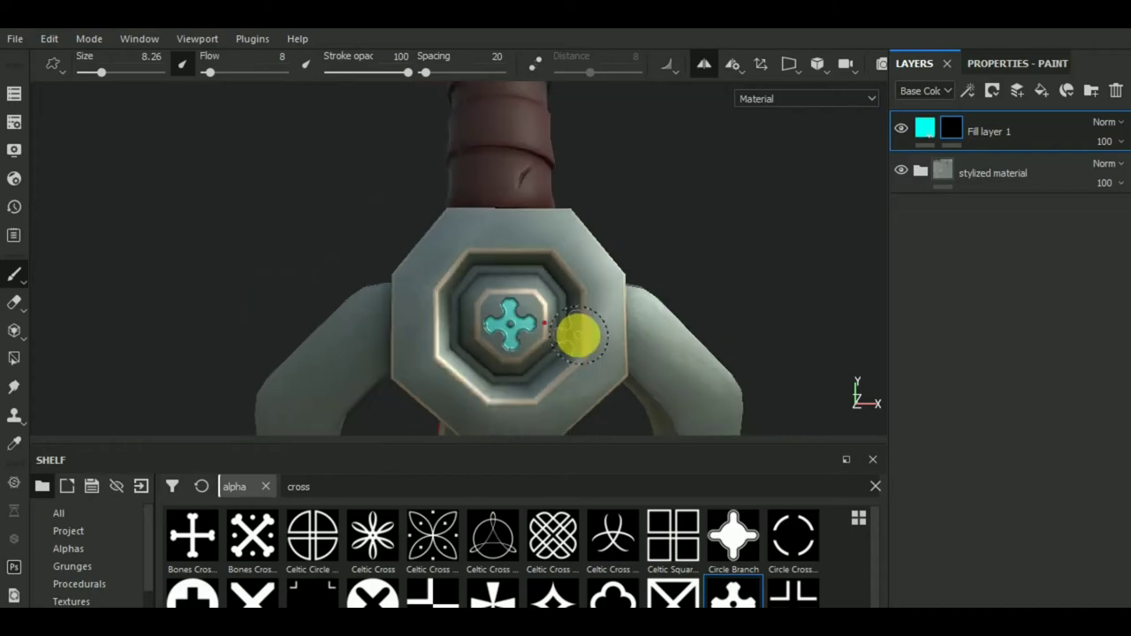
{"action": "scroll", "coordinate": [687, 362], "scroll_direction": "down", "scroll_amount": 2}
{"action": "middle_click_drag", "start_coordinate": [686, 362], "coordinate": [654, 271]}
{"action": "mouse_move", "coordinate": [624, 306]}
{"action": "left_mouse_down", "text": "alt"}
{"action": "mouse_move", "coordinate": [177, 359]}
{"action": "mouse_move", "coordinate": [83, 348]}
{"action": "mouse_move", "coordinate": [677, 361]}
{"action": "mouse_move", "coordinate": [659, 384]}
{"action": "mouse_move", "coordinate": [636, 371]}
{"action": "left_mouse_up", "text": "alt"}
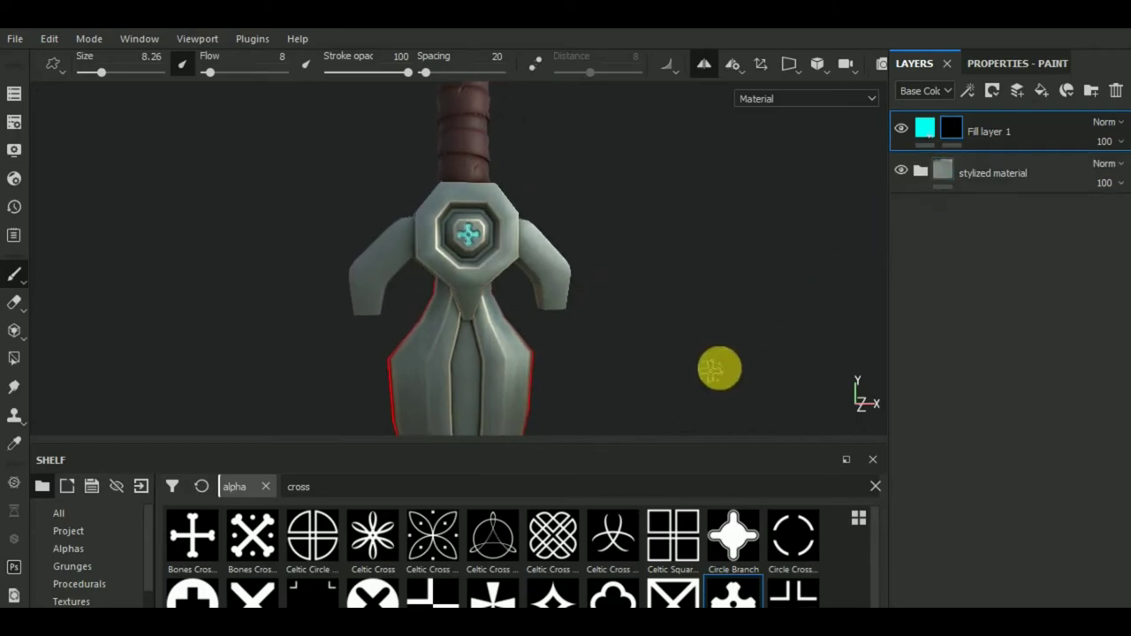
{"action": "mouse_move", "coordinate": [552, 535]}
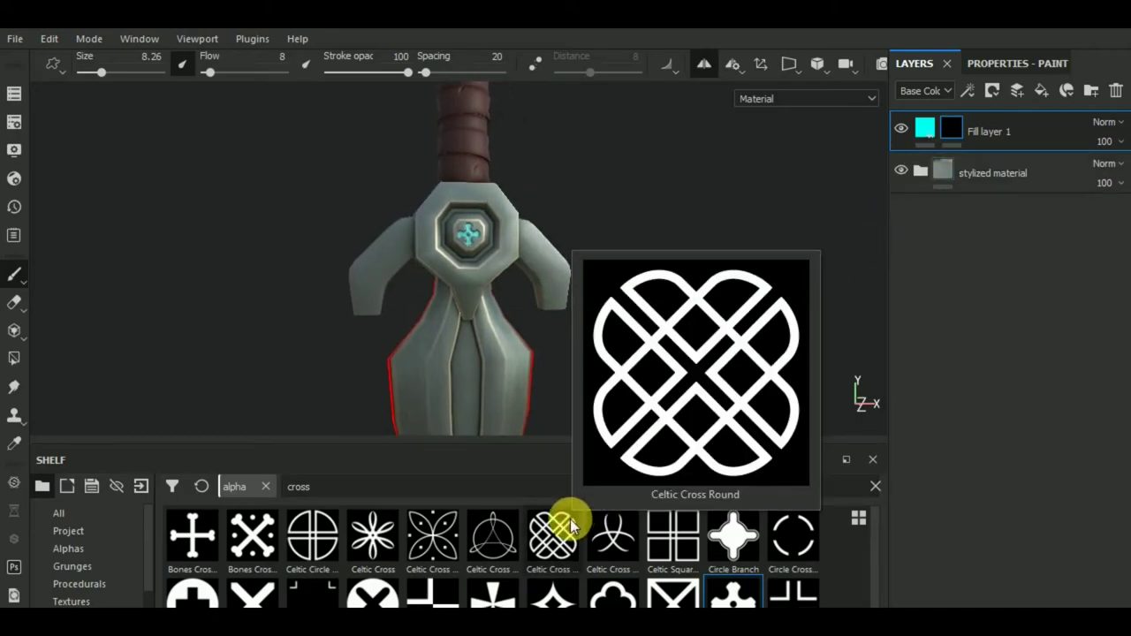
{"action": "left_click", "coordinate": [551, 590]}
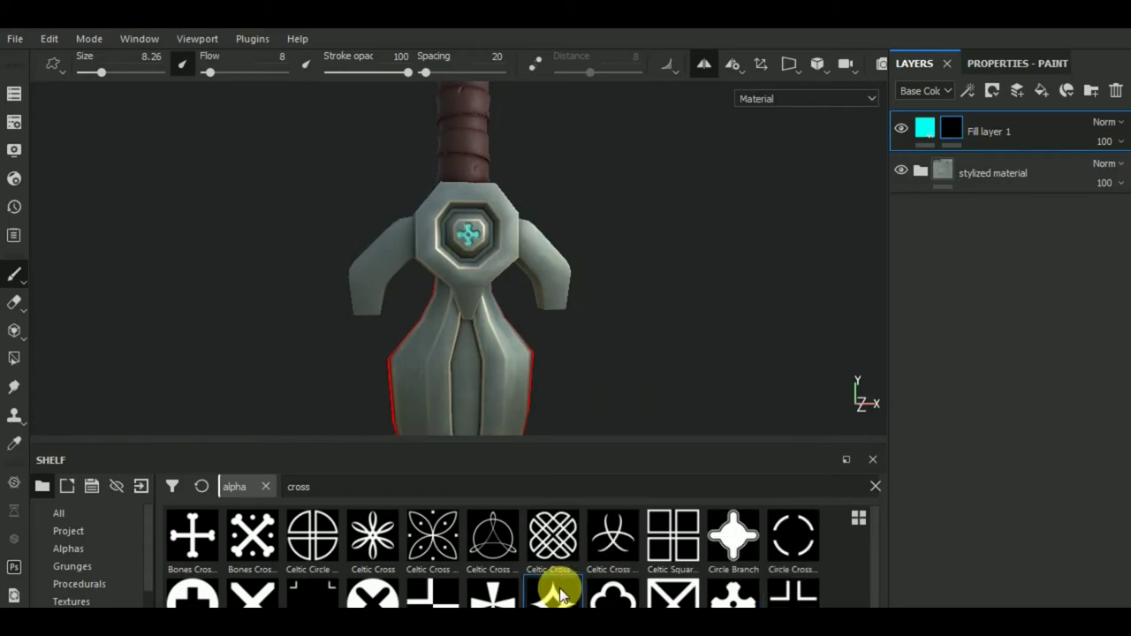
{"action": "scroll", "coordinate": [491, 254], "scroll_direction": "up", "scroll_amount": 2}
{"action": "scroll", "coordinate": [502, 223], "scroll_direction": "up", "scroll_amount": 2}
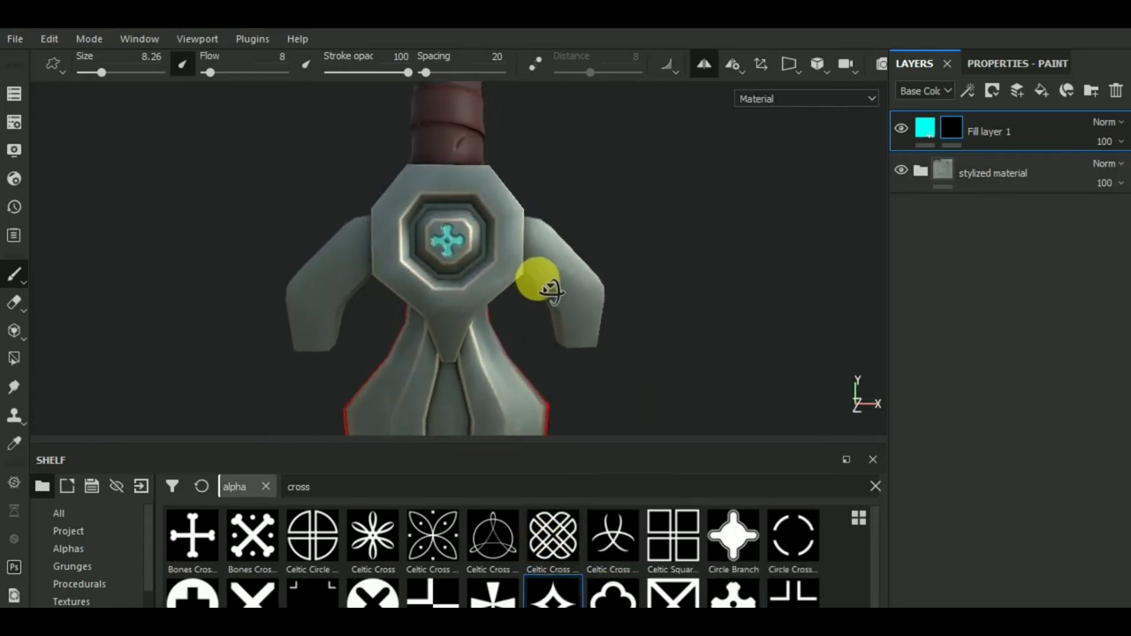
Set the brush size to 5.35 and stamp four cyan stars around the guard's cross emblem.
{"action": "scroll", "coordinate": [505, 237], "scroll_direction": "up", "scroll_amount": 2}
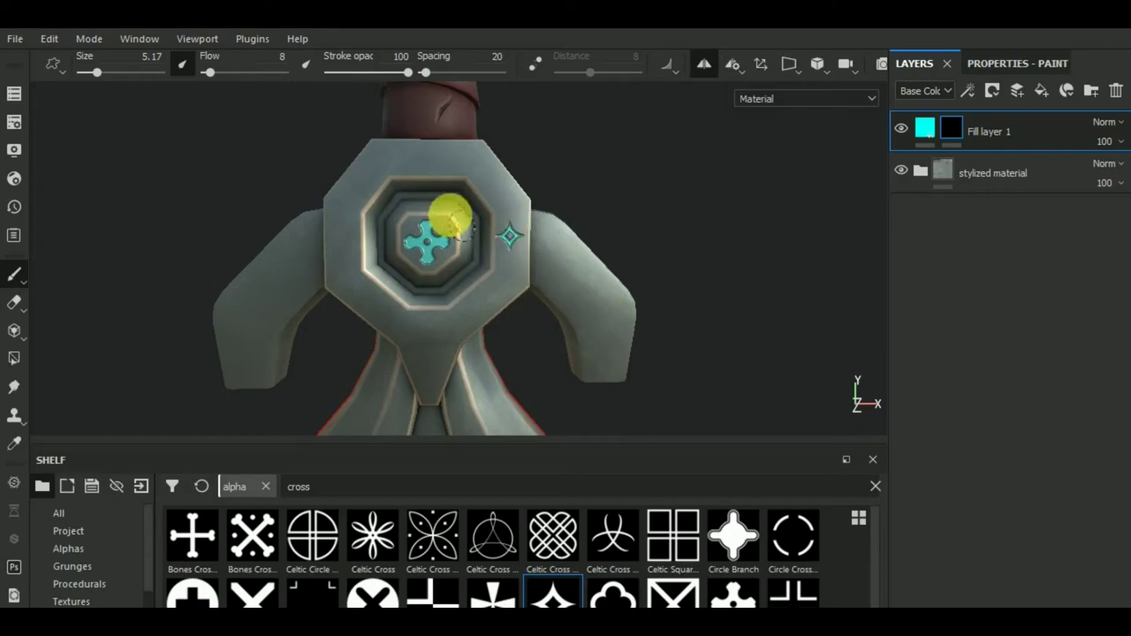
{"action": "scroll", "coordinate": [520, 237], "scroll_direction": "up", "scroll_amount": 2}
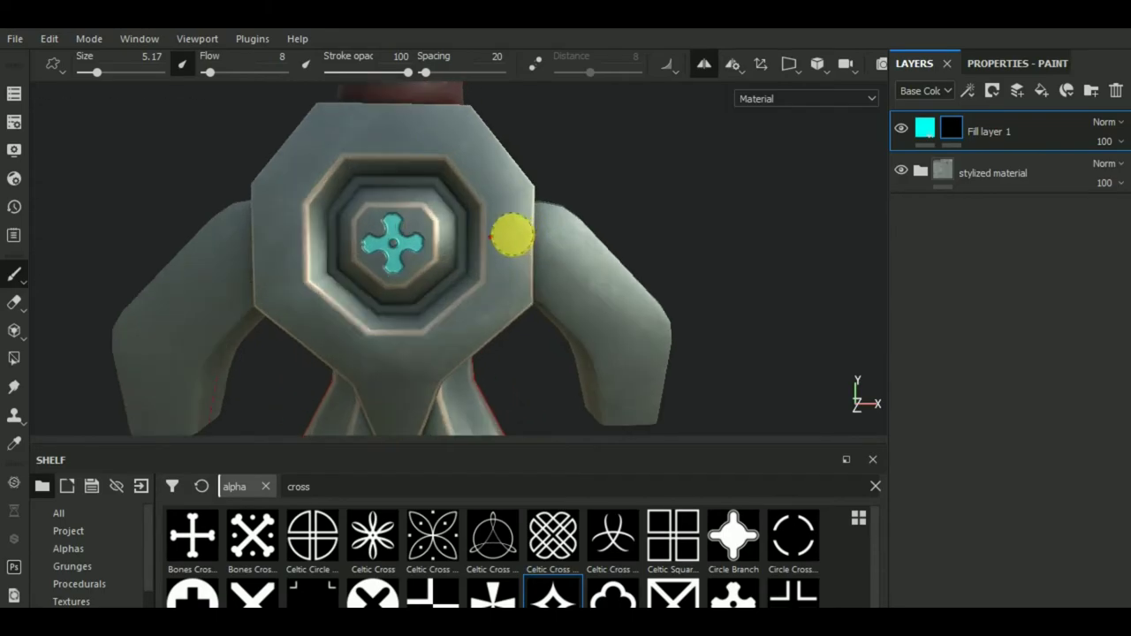
{"action": "left_click", "coordinate": [999, 67]}
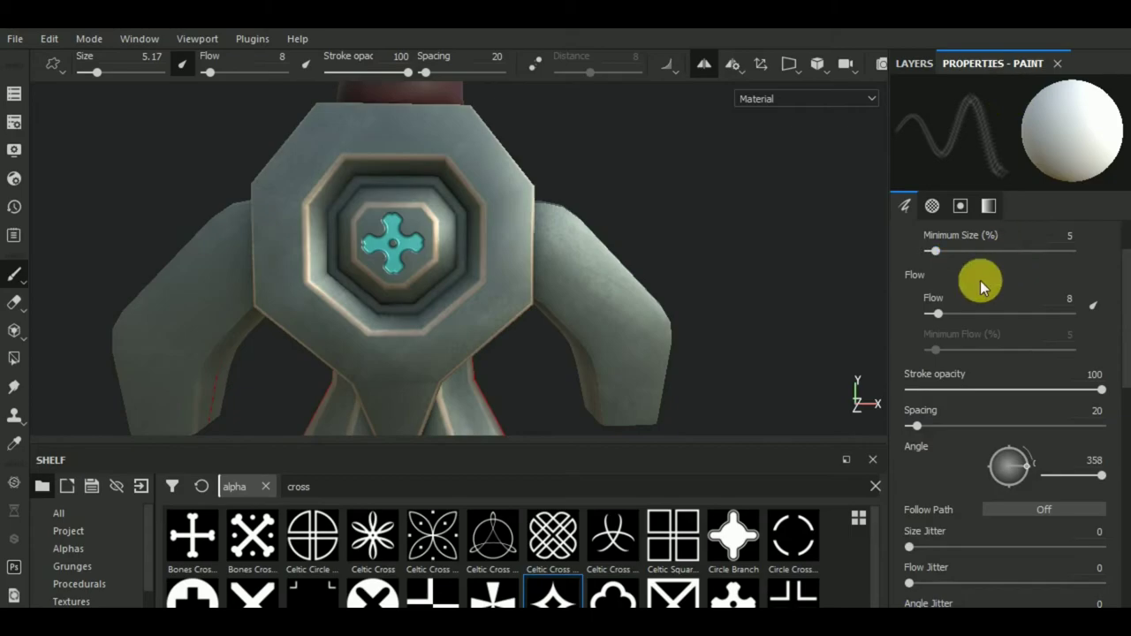
{"action": "scroll", "coordinate": [958, 270], "scroll_direction": "up", "scroll_amount": 2}
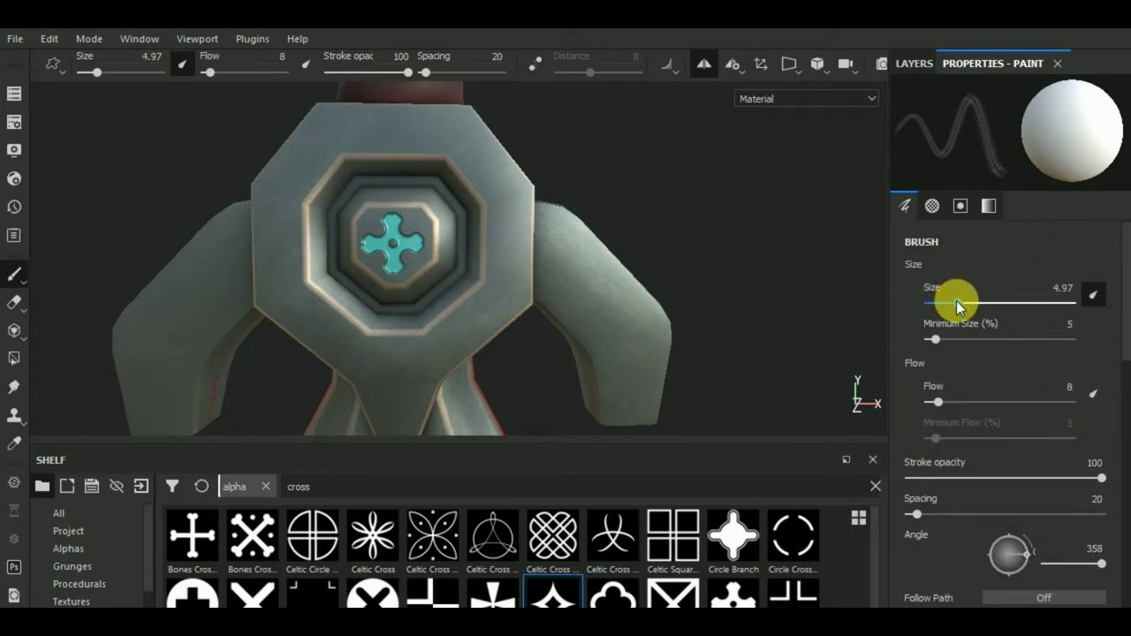
{"action": "left_click_drag", "start_coordinate": [956, 300], "coordinate": [957, 302]}
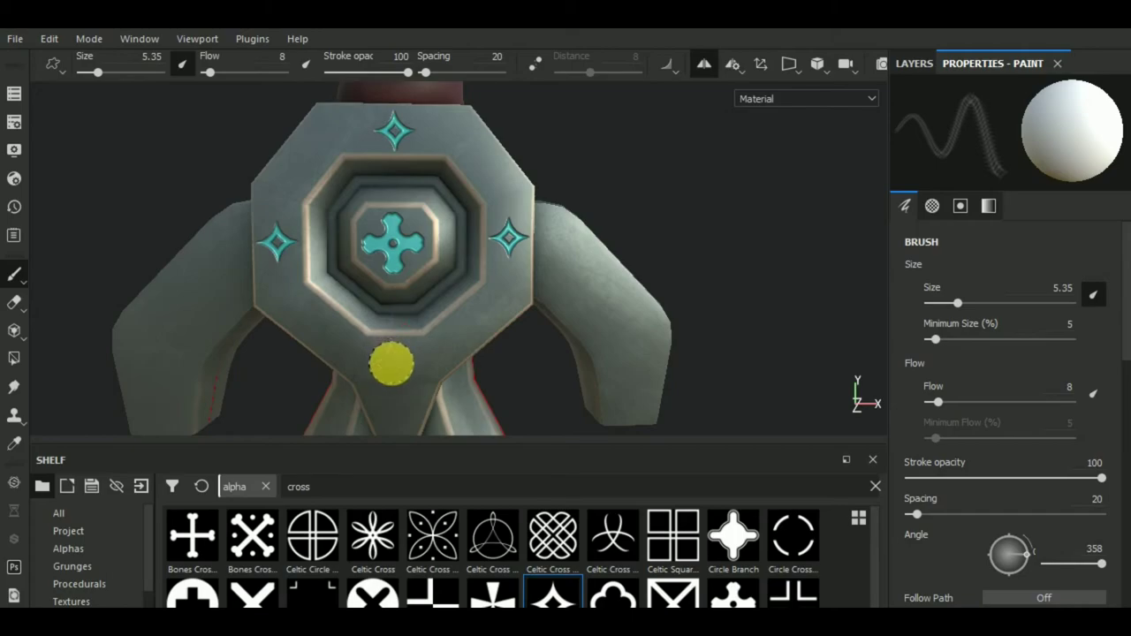
Zoom out and orbit the dagger to check the four stamped stars.
{"action": "scroll", "coordinate": [487, 318], "scroll_direction": "down", "scroll_amount": 3}
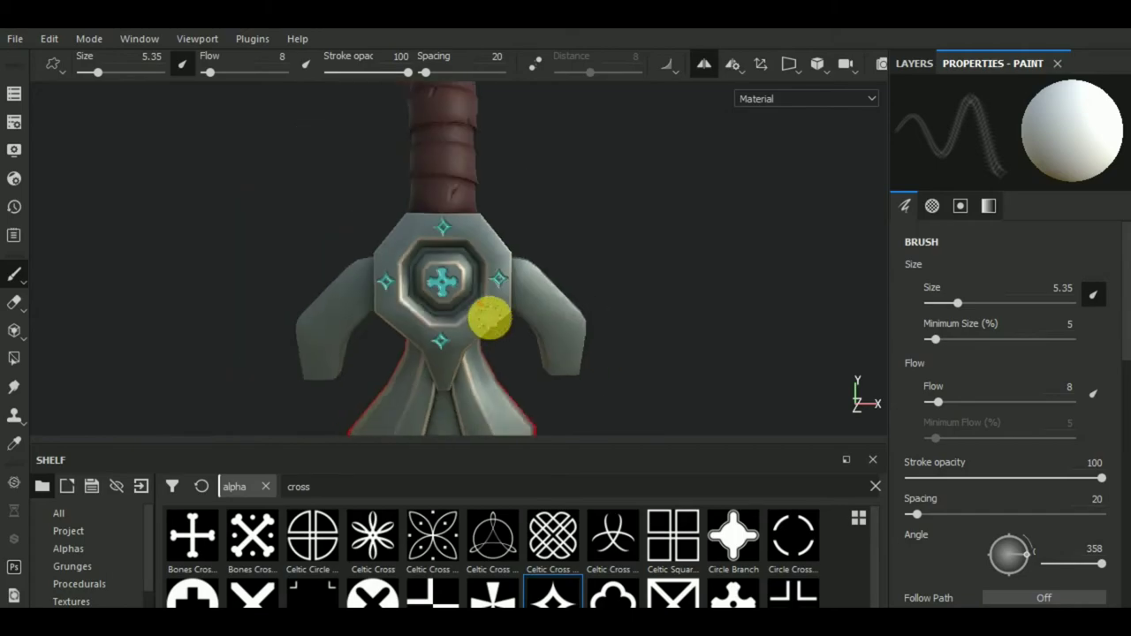
{"action": "scroll", "coordinate": [487, 318], "scroll_direction": "down", "scroll_amount": 3}
{"action": "middle_click_drag", "start_coordinate": [621, 336], "coordinate": [616, 273], "text": "alt"}
{"action": "mouse_move", "coordinate": [627, 281]}
{"action": "left_mouse_down", "text": "alt"}
{"action": "mouse_move", "coordinate": [669, 296]}
{"action": "mouse_move", "coordinate": [38, 316]}
{"action": "mouse_move", "coordinate": [703, 305]}
{"action": "left_mouse_up", "text": "alt"}
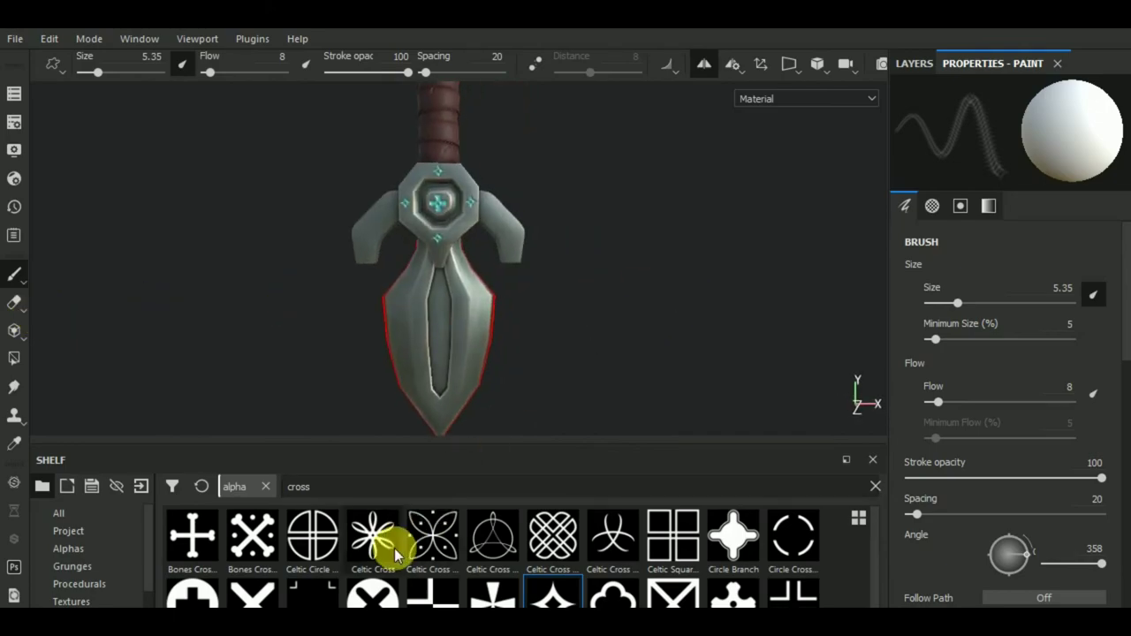
Search the shelf for 'dot' and pick the Circle Dots alpha.
{"action": "left_click", "coordinate": [353, 487]}
{"action": "key", "text": "ctrl+a"}
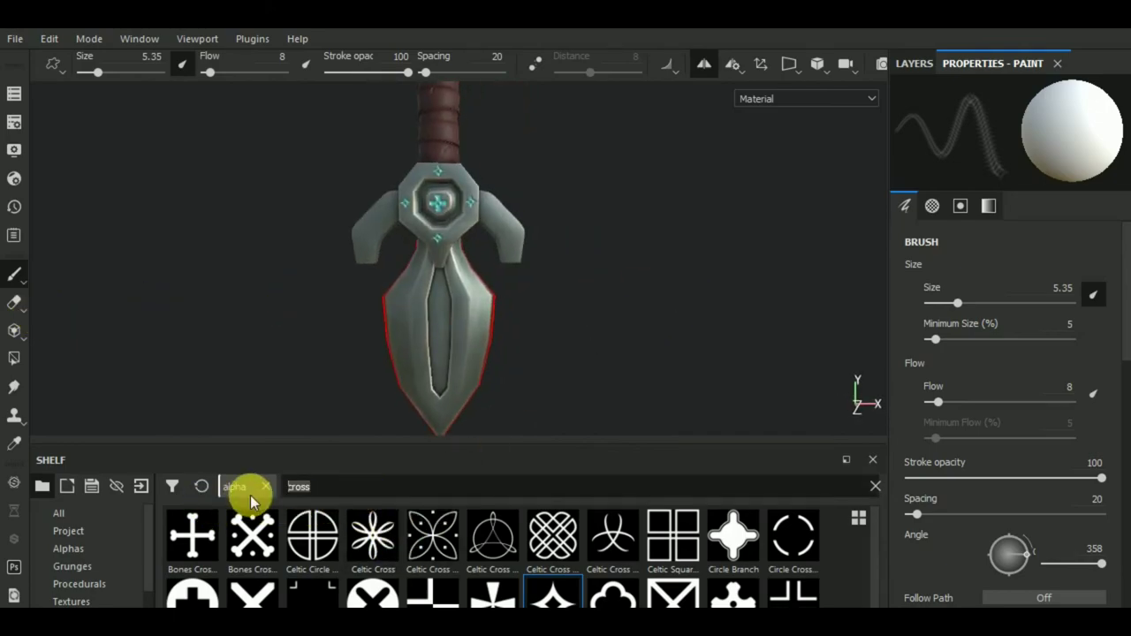
{"action": "type", "text": "dot"}
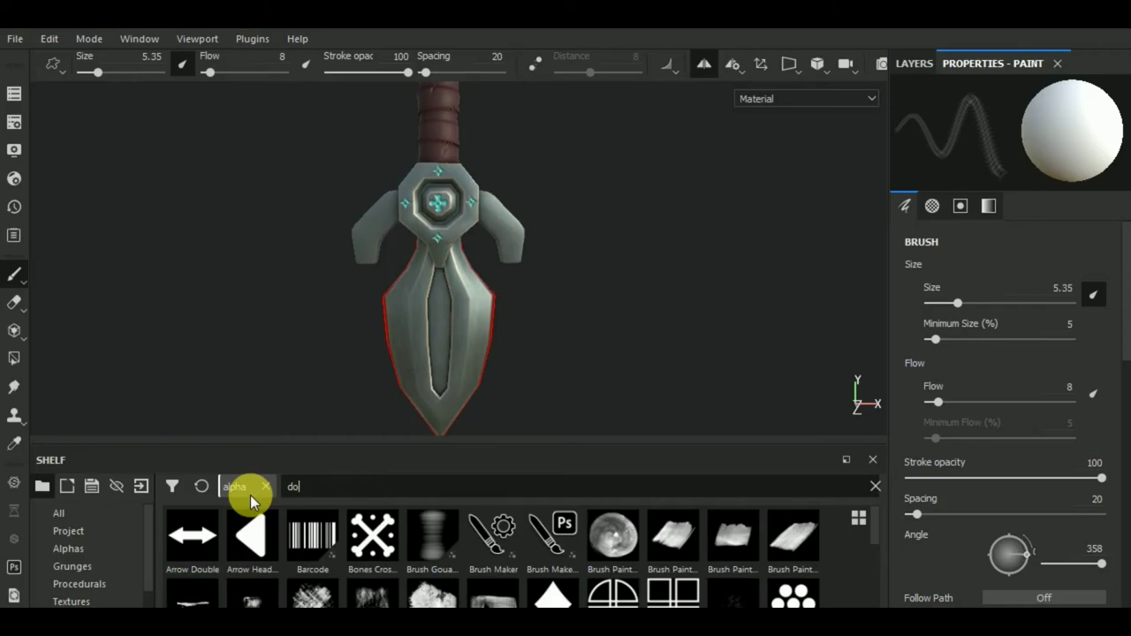
{"action": "left_click", "coordinate": [312, 535]}
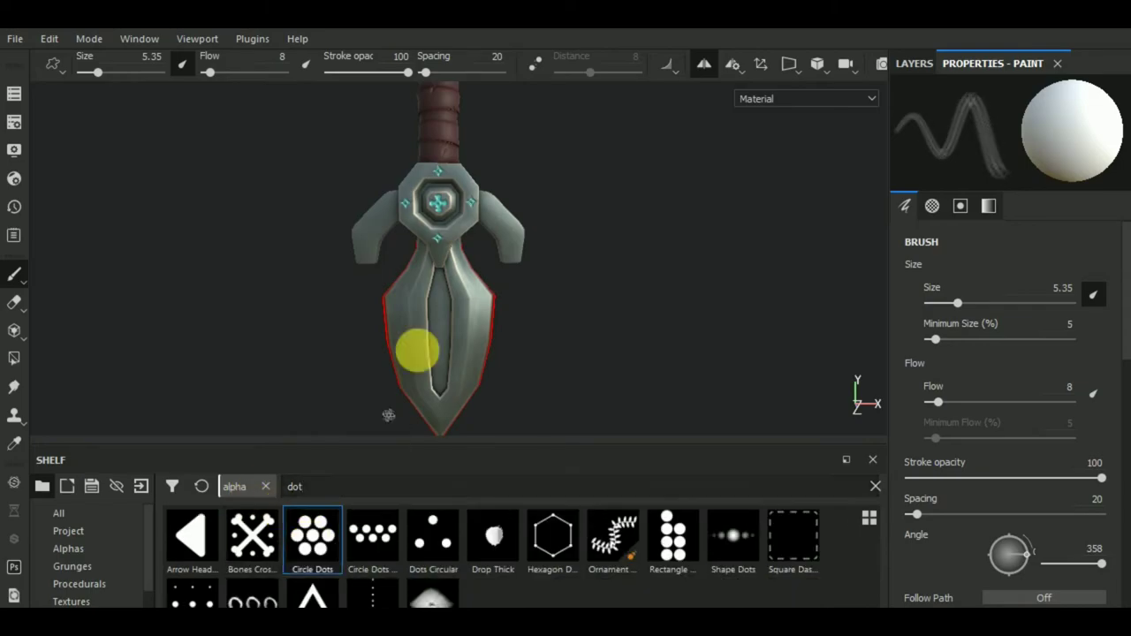
Rotate and slide the blade into view, shrinking the shelf to enlarge the viewport.
{"action": "scroll", "coordinate": [439, 309], "scroll_direction": "up", "scroll_amount": 3}
{"action": "left_click_drag", "start_coordinate": [451, 314], "coordinate": [464, 320], "text": "alt"}
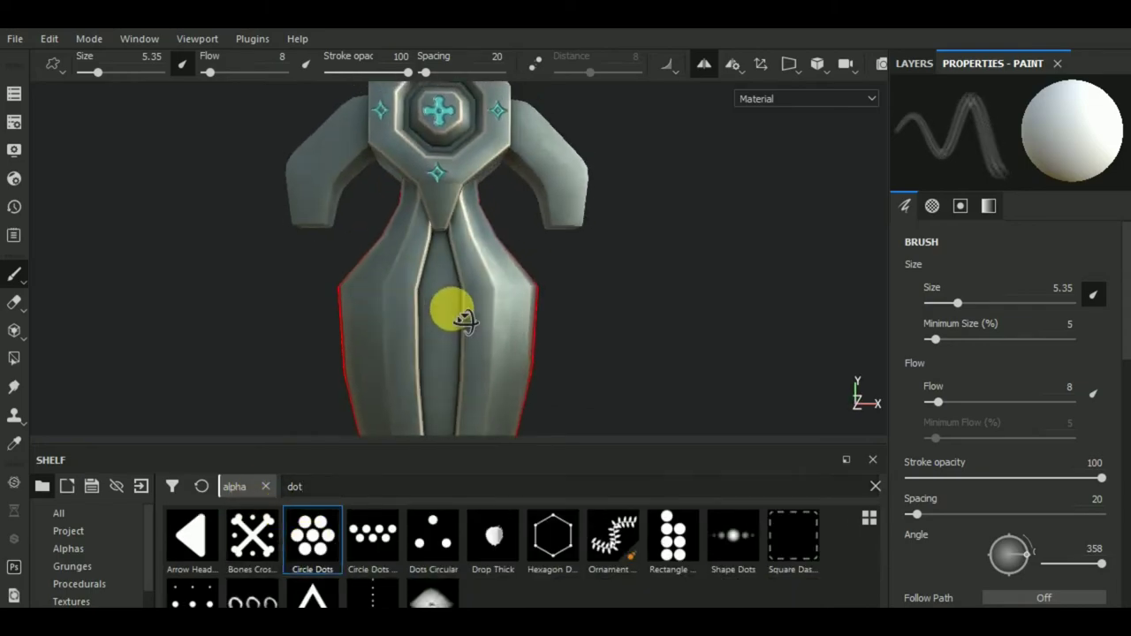
{"action": "scroll", "coordinate": [434, 318], "scroll_direction": "up", "scroll_amount": 1}
{"action": "scroll", "coordinate": [434, 318], "scroll_direction": "up", "scroll_amount": 1}
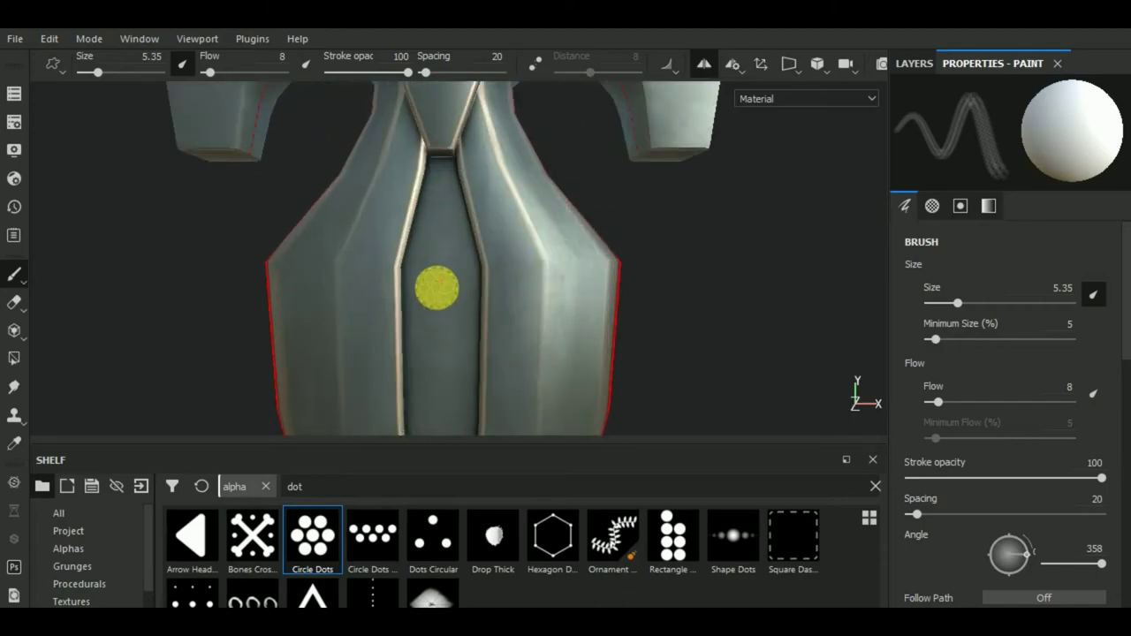
{"action": "middle_click_drag", "start_coordinate": [483, 349], "coordinate": [479, 321], "text": "alt"}
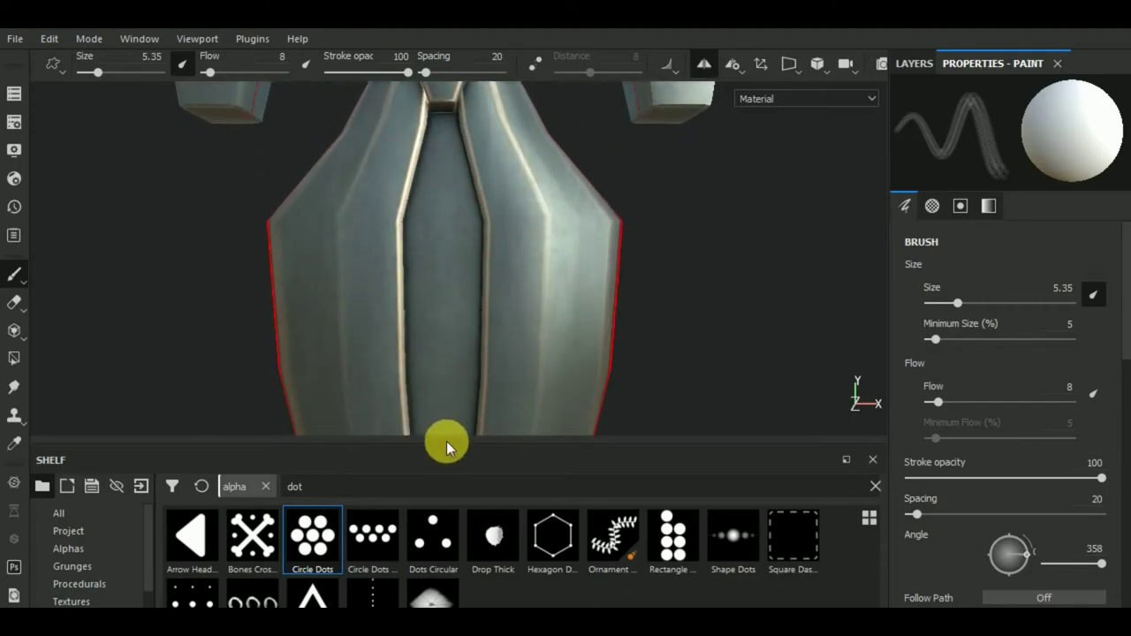
{"action": "left_click_drag", "start_coordinate": [456, 451], "coordinate": [454, 537]}
Stamp a dot cluster at brush size 8.49, then a smaller one at 5.35 below it.
{"action": "scroll", "coordinate": [452, 383], "scroll_direction": "down", "scroll_amount": 1}
{"action": "scroll", "coordinate": [540, 374], "scroll_direction": "down", "scroll_amount": 1}
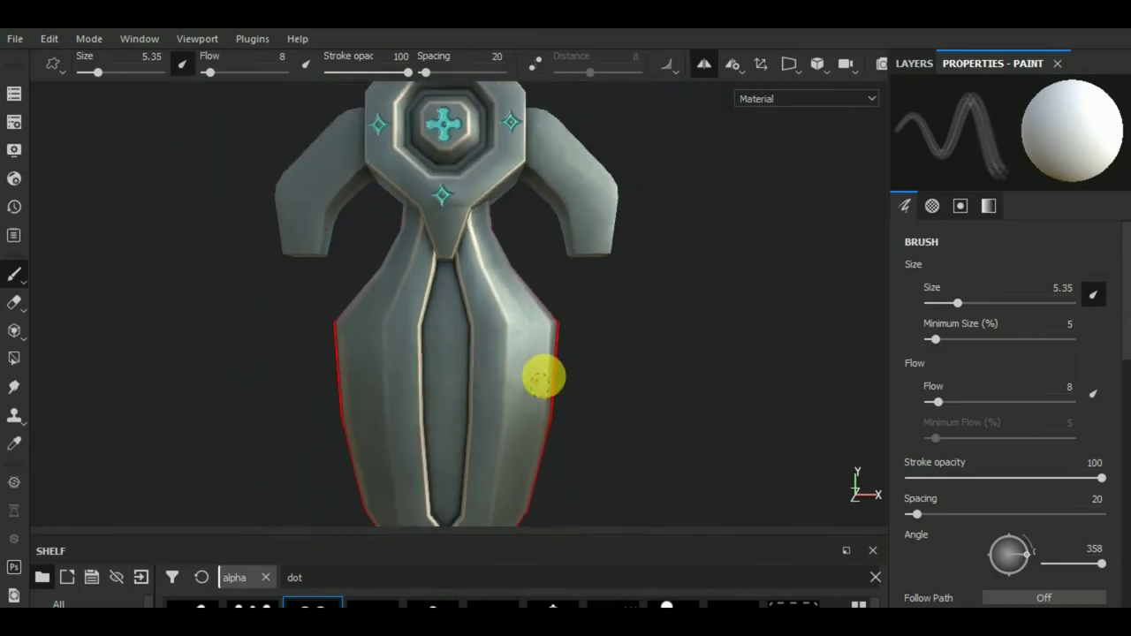
{"action": "scroll", "coordinate": [545, 343], "scroll_direction": "up", "scroll_amount": 1}
{"action": "scroll", "coordinate": [454, 306], "scroll_direction": "up", "scroll_amount": 1}
{"action": "scroll", "coordinate": [454, 306], "scroll_direction": "up", "scroll_amount": 1}
{"action": "right_click_drag", "start_coordinate": [455, 306], "coordinate": [456, 301]}
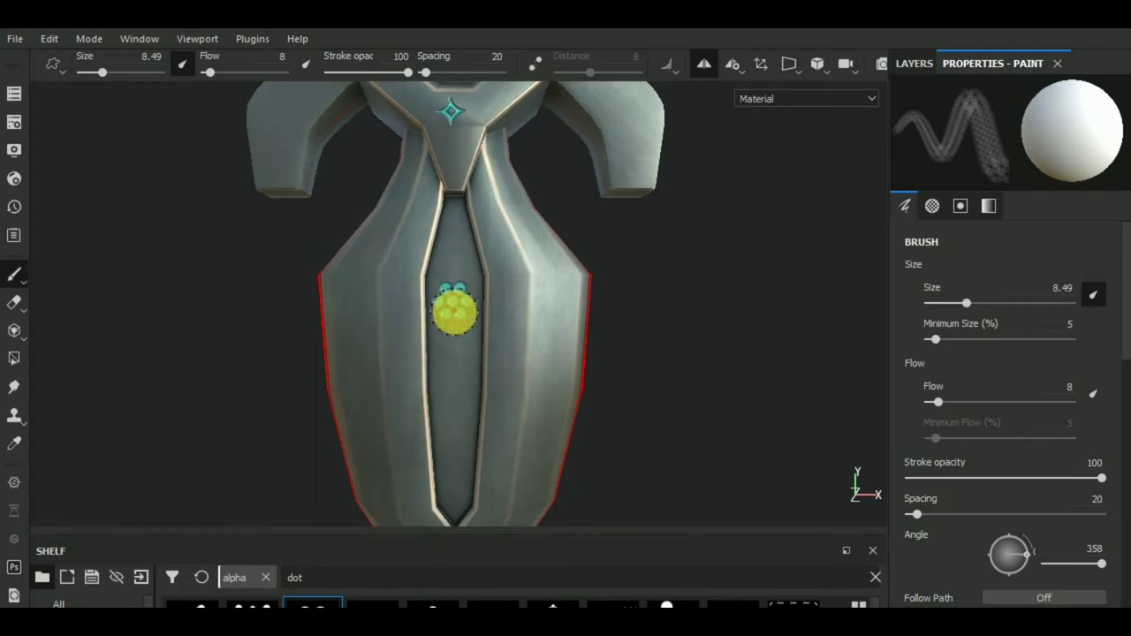
{"action": "key", "text": "ctrl"}
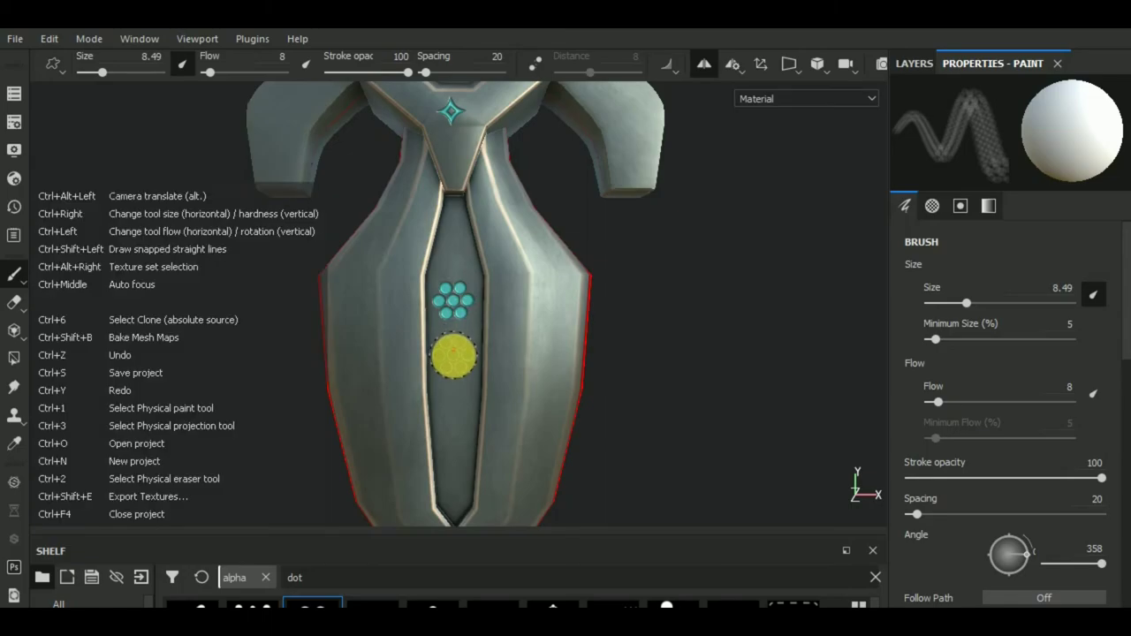
{"action": "right_click_drag", "start_coordinate": [454, 356], "coordinate": [424, 356], "text": "ctrl"}
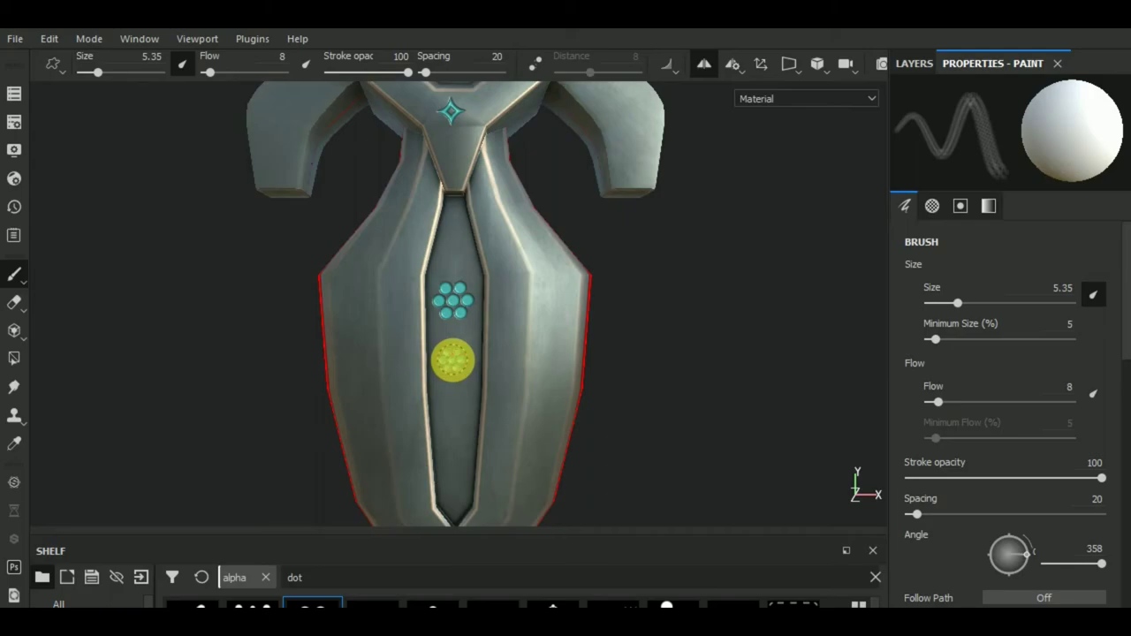
{"action": "left_click", "coordinate": [453, 359]}
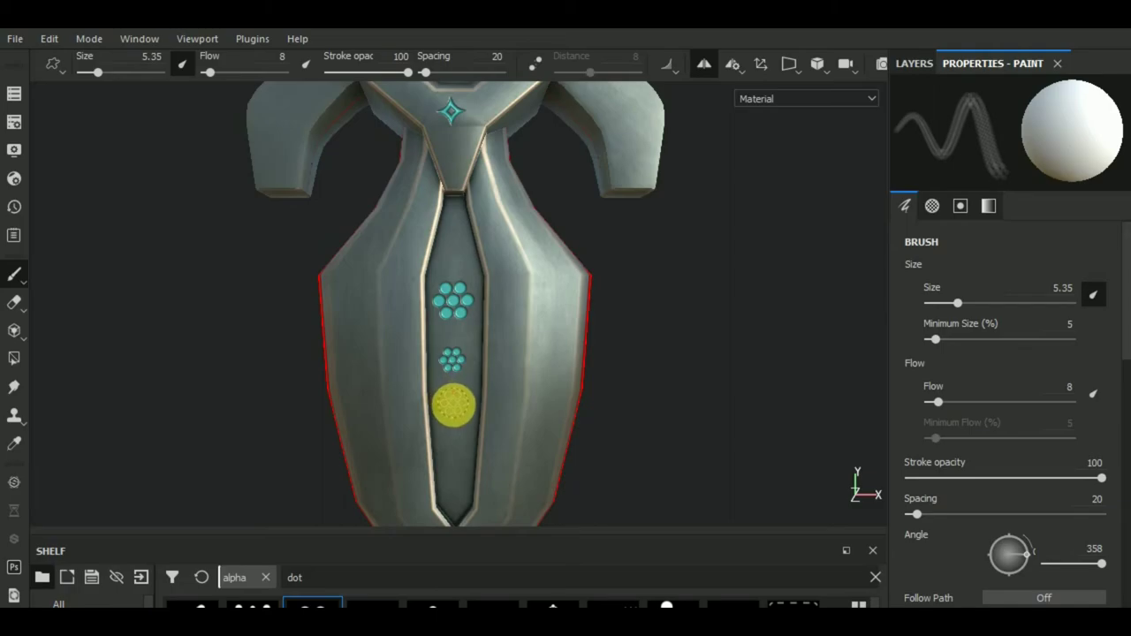
Try a 2.93 brush size, then undo both dot clusters to redo them.
{"action": "key", "text": "ctrl"}
{"action": "right_click_drag", "start_coordinate": [453, 408], "coordinate": [433, 409], "text": "ctrl"}
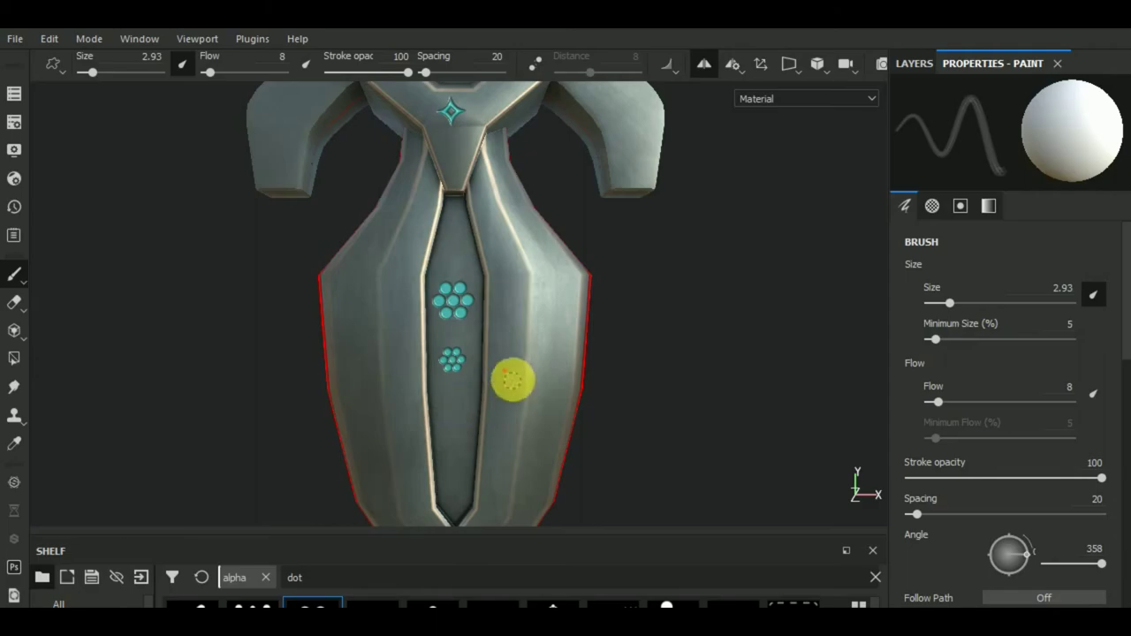
{"action": "key", "text": "ctrl+z"}
{"action": "scroll", "coordinate": [461, 319], "scroll_direction": "up", "scroll_amount": 2}
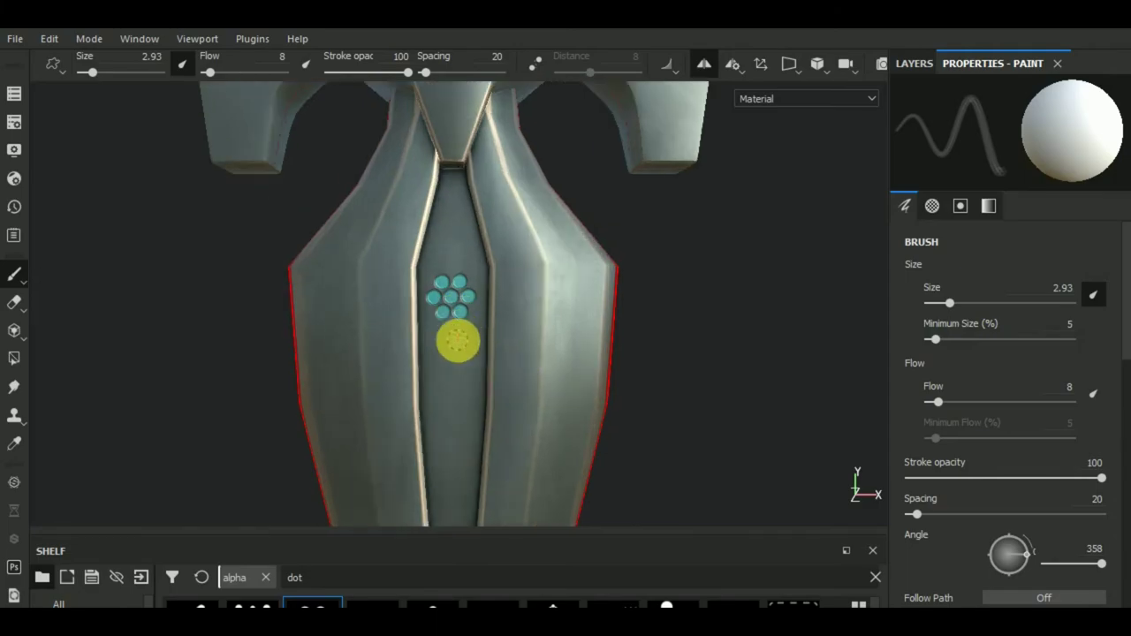
{"action": "key", "text": "ctrl+z"}
Restamp the large cluster at 8.47, then a 5.93 cluster above it.
{"action": "right_click_drag", "start_coordinate": [457, 311], "coordinate": [452, 317], "text": "ctrl"}
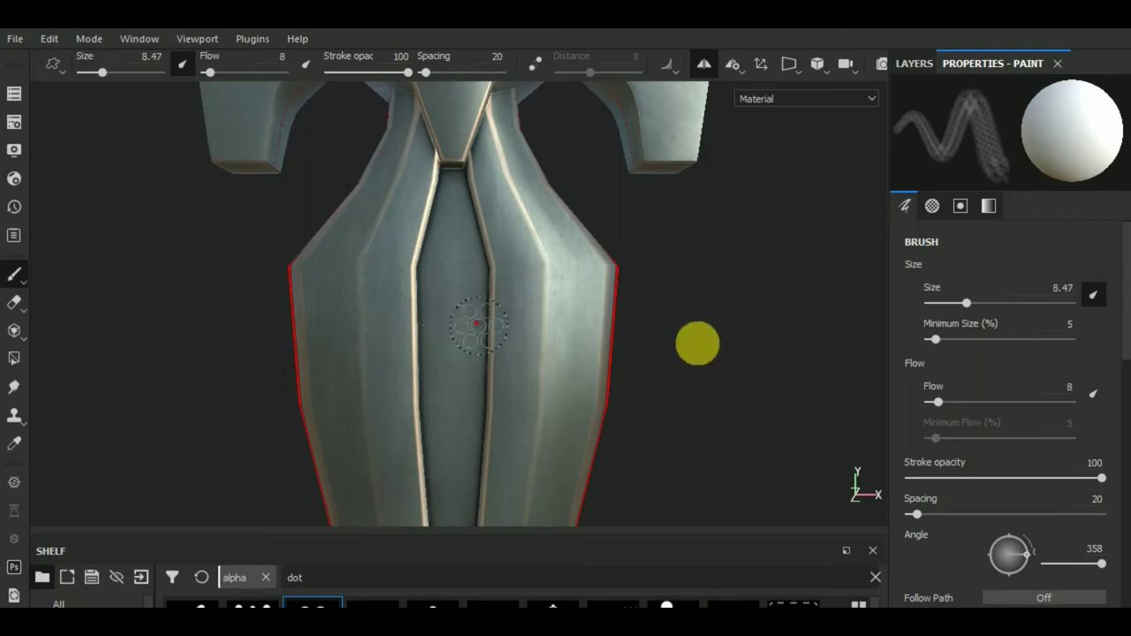
{"action": "left_click_drag", "start_coordinate": [970, 304], "coordinate": [964, 304]}
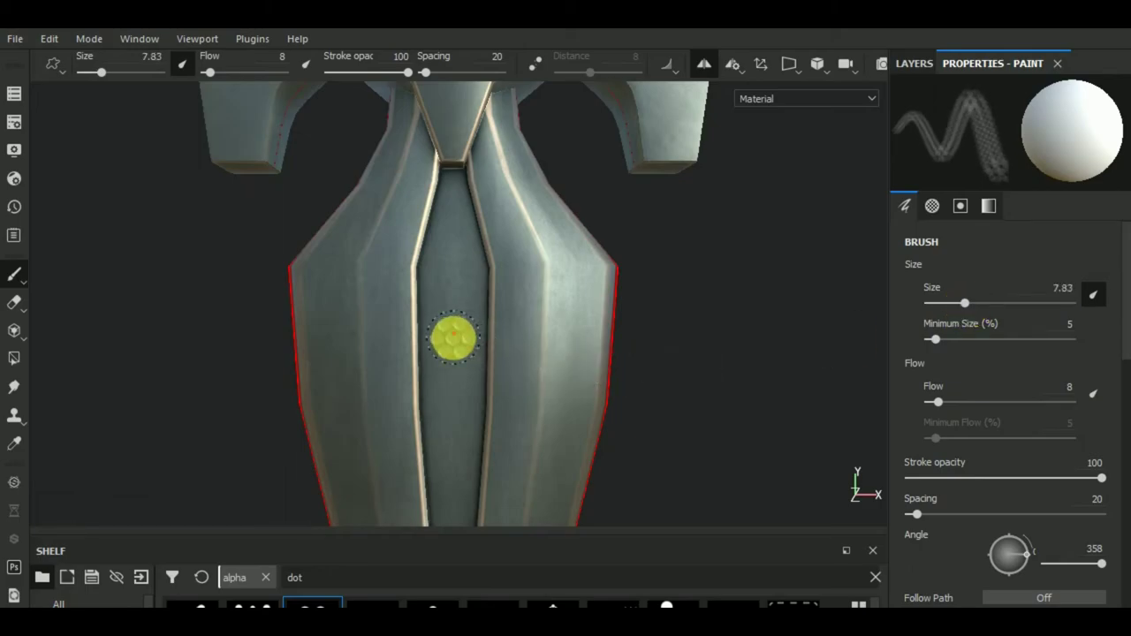
{"action": "left_click", "coordinate": [978, 296]}
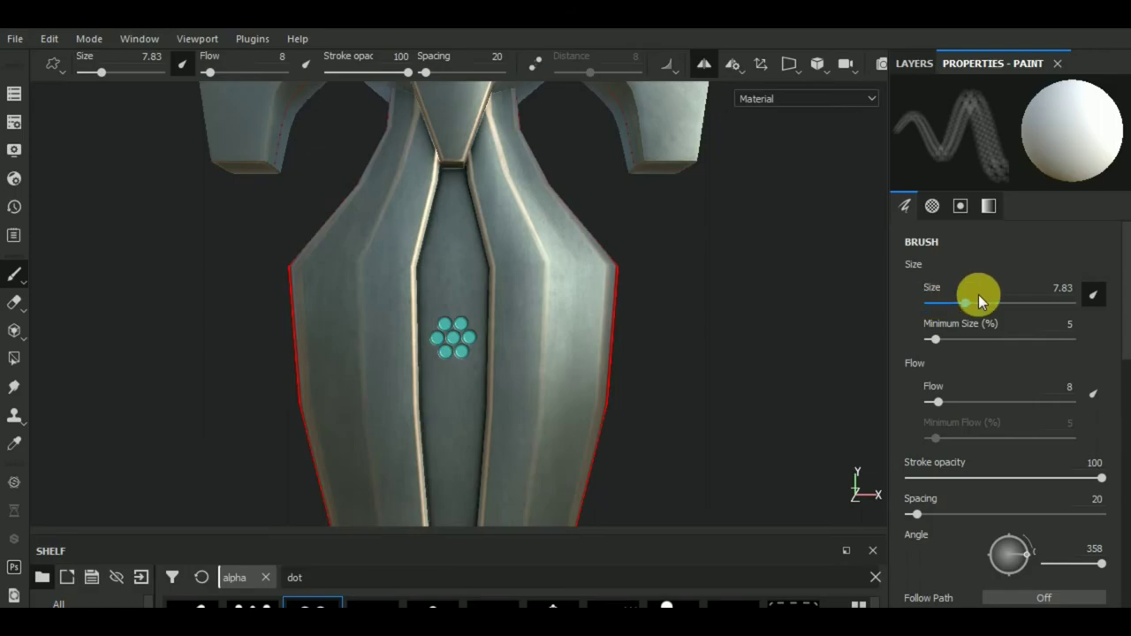
{"action": "left_click_drag", "start_coordinate": [966, 302], "coordinate": [961, 302]}
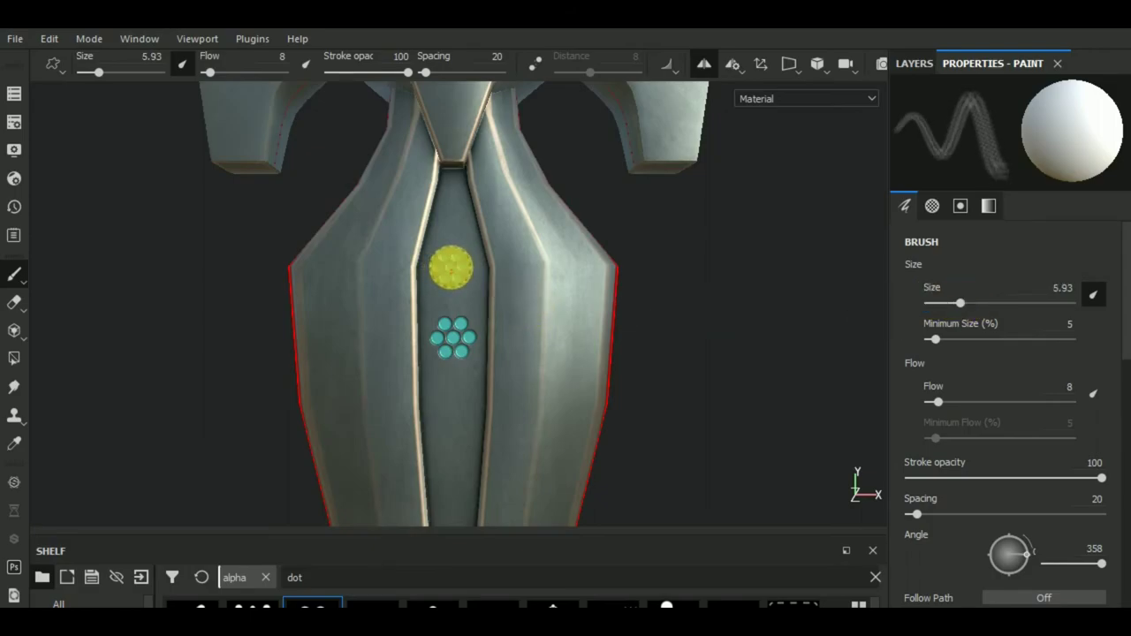
{"action": "left_click", "coordinate": [451, 267]}
Stamp a cluster below the large one and a smaller final cluster lower on the groove.
{"action": "middle_click_drag", "start_coordinate": [487, 379], "coordinate": [453, 316]}
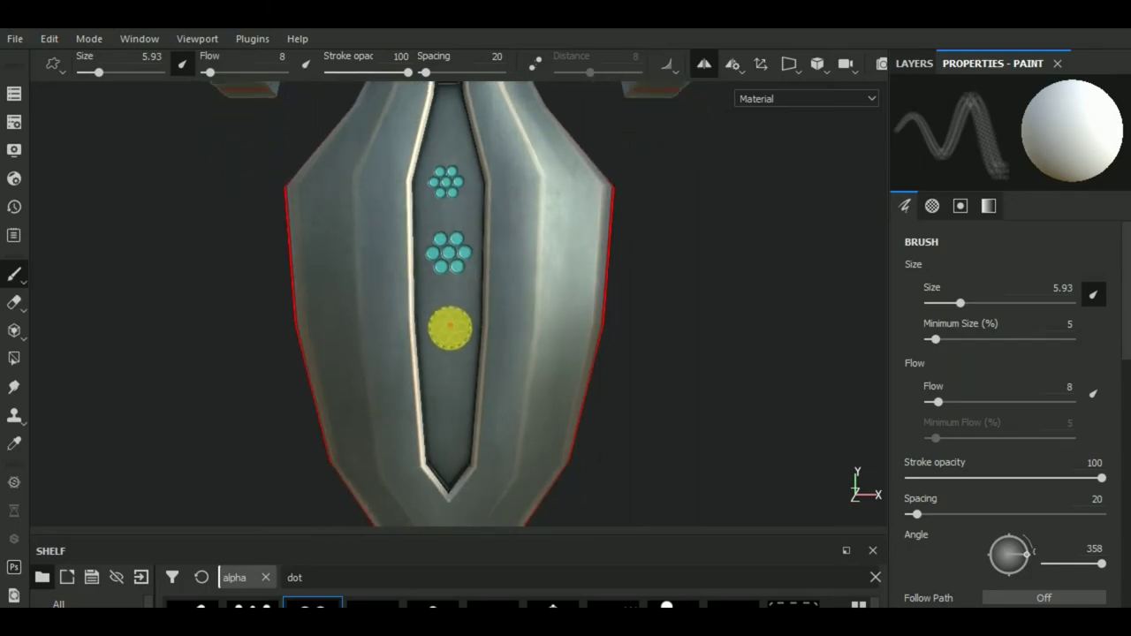
{"action": "left_click", "coordinate": [448, 327]}
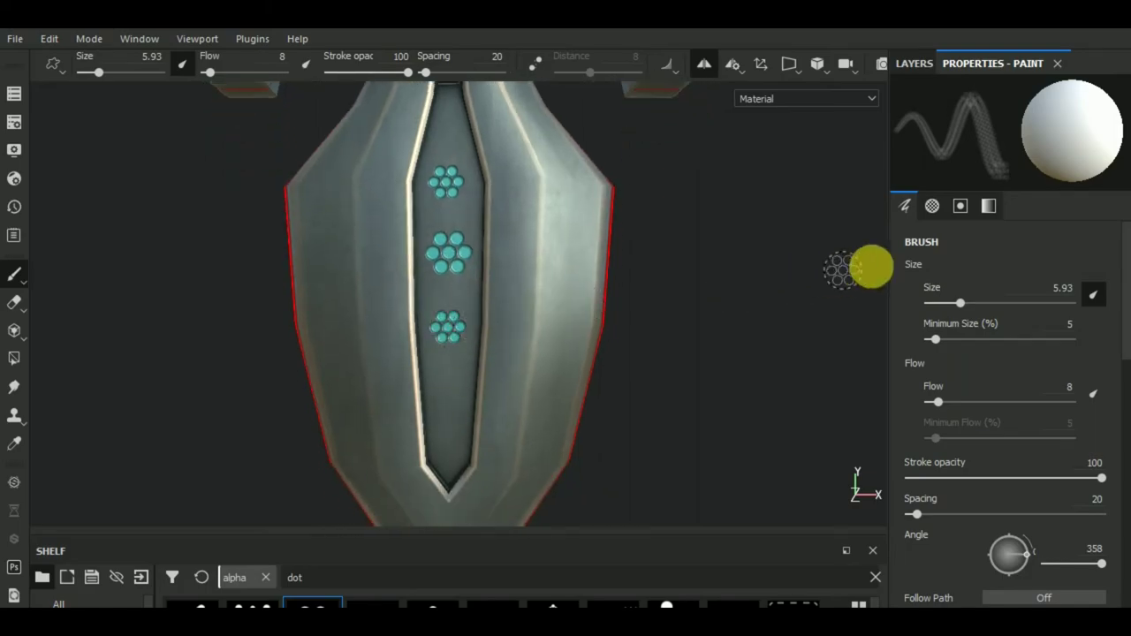
{"action": "left_click", "coordinate": [952, 302]}
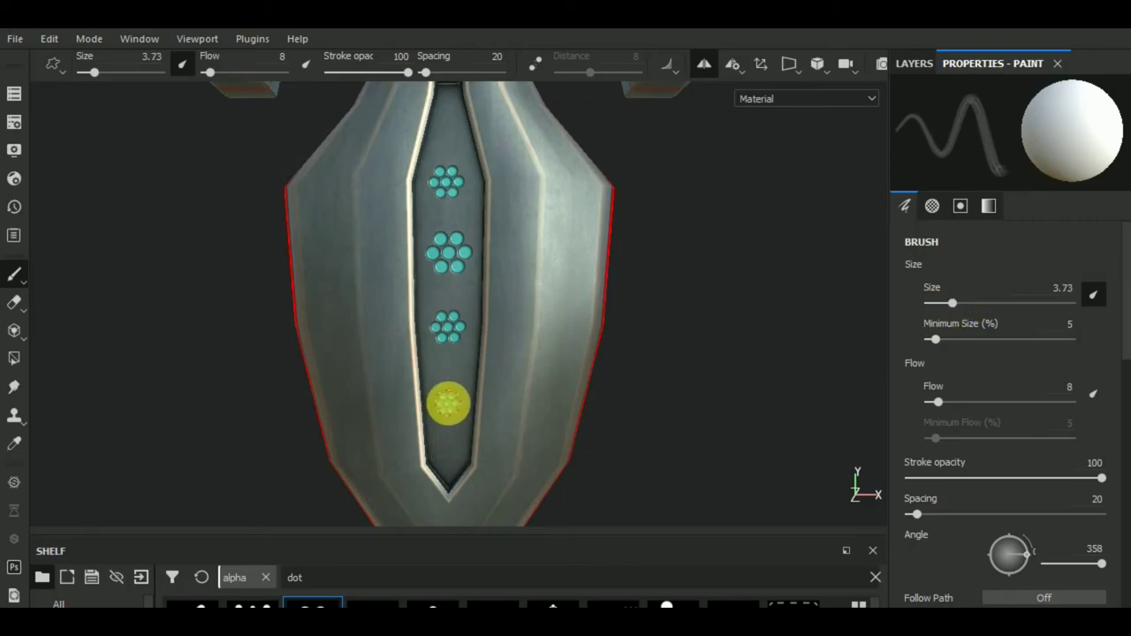
{"action": "scroll", "coordinate": [448, 404], "scroll_direction": "down", "scroll_amount": 2}
{"action": "scroll", "coordinate": [448, 407], "scroll_direction": "down", "scroll_amount": 2}
{"action": "scroll", "coordinate": [448, 410], "scroll_direction": "down", "scroll_amount": 2}
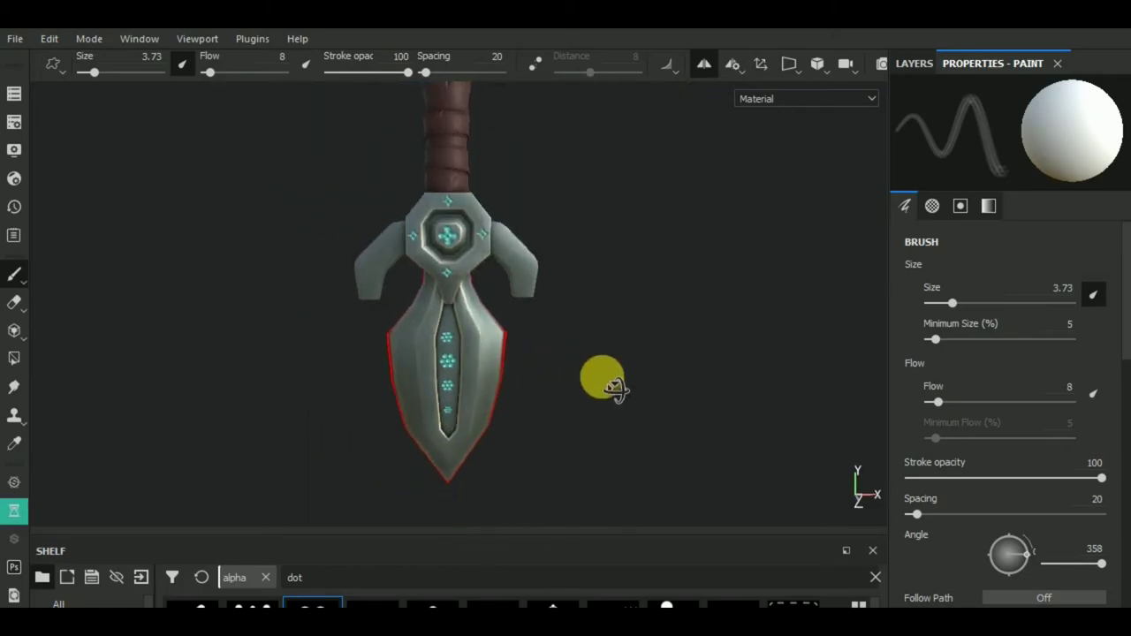
{"action": "mouse_move", "coordinate": [614, 386]}
{"action": "left_mouse_down"}
{"action": "mouse_move", "coordinate": [610, 378]}
{"action": "mouse_move", "coordinate": [644, 379]}
{"action": "left_mouse_up"}
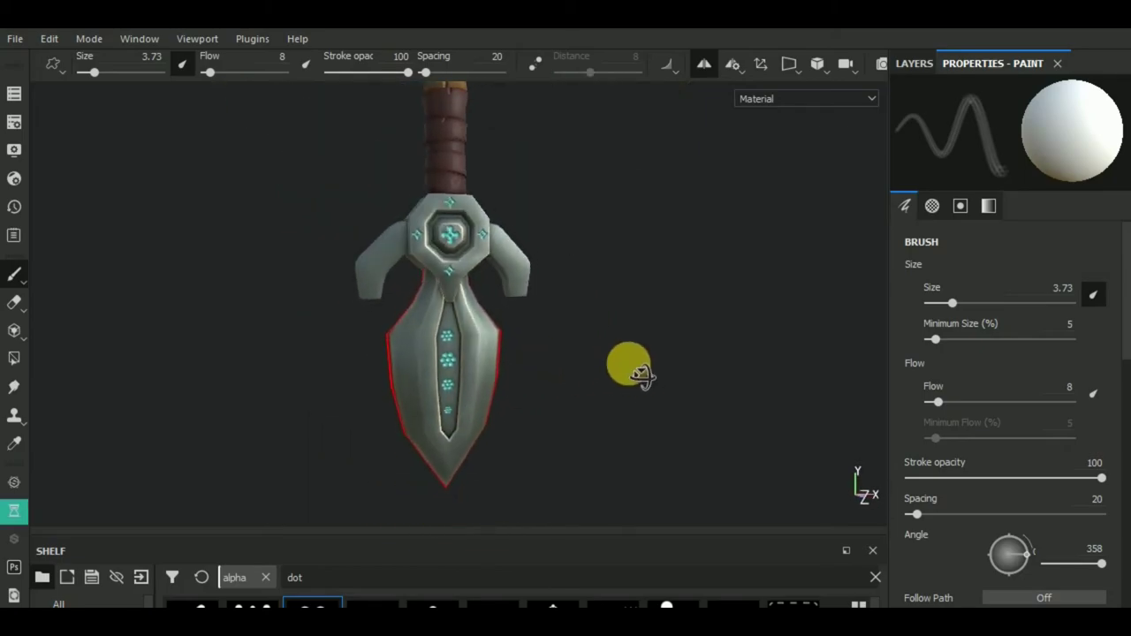
Restore the layer list and confirm the cyan layer's name as emissive.
{"action": "left_click", "coordinate": [910, 63]}
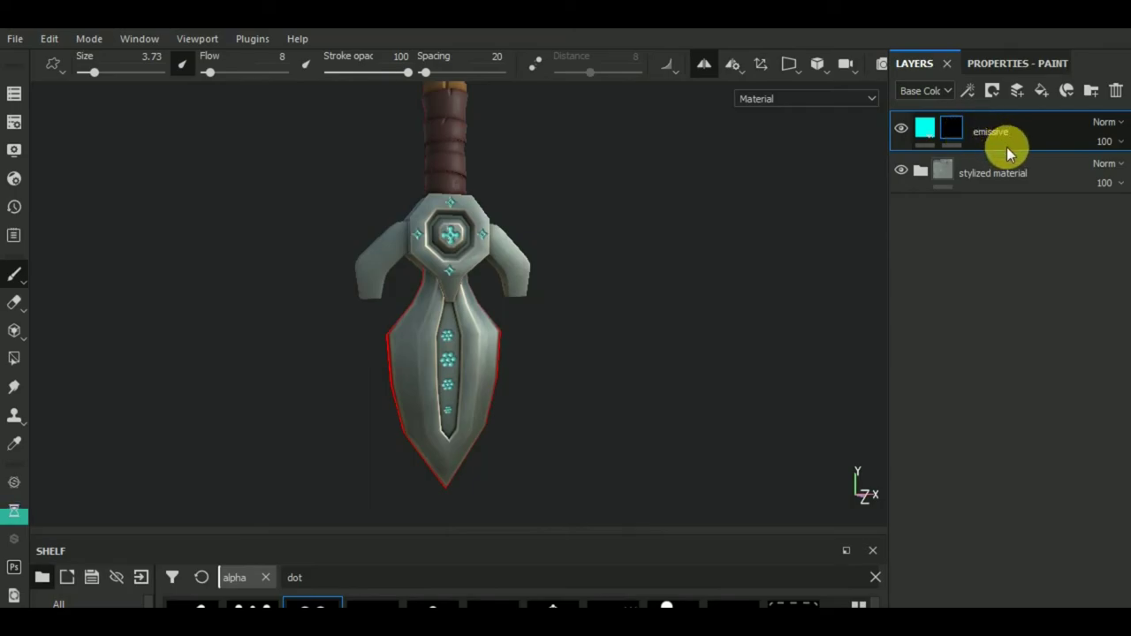
{"action": "key", "text": "Return"}
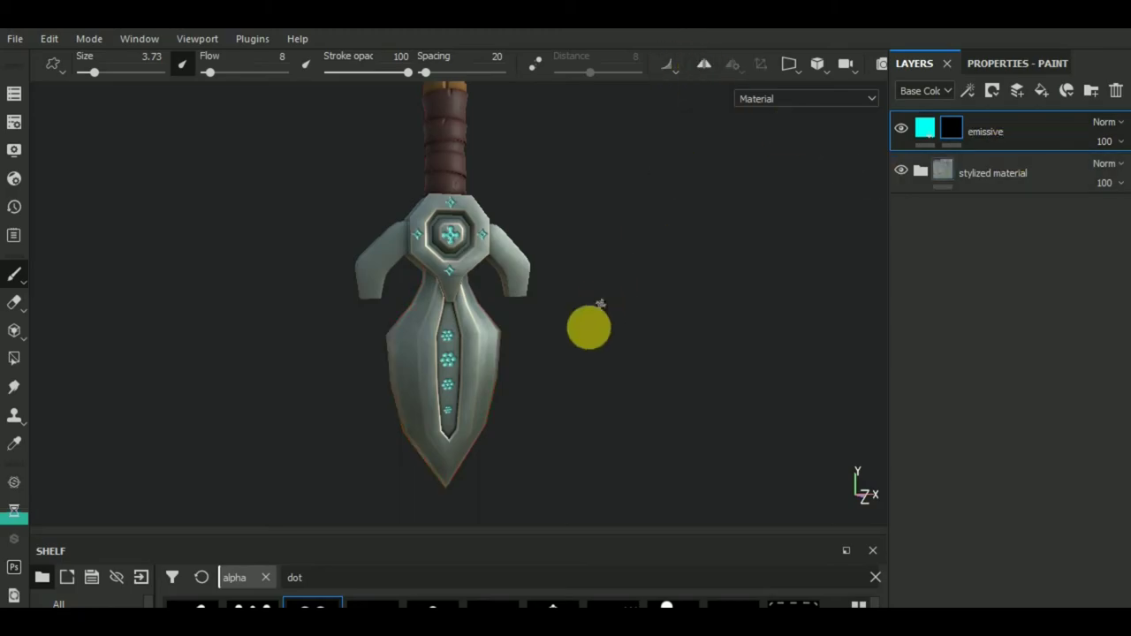
{"action": "left_click_drag", "start_coordinate": [583, 380], "coordinate": [519, 410], "text": "alt"}
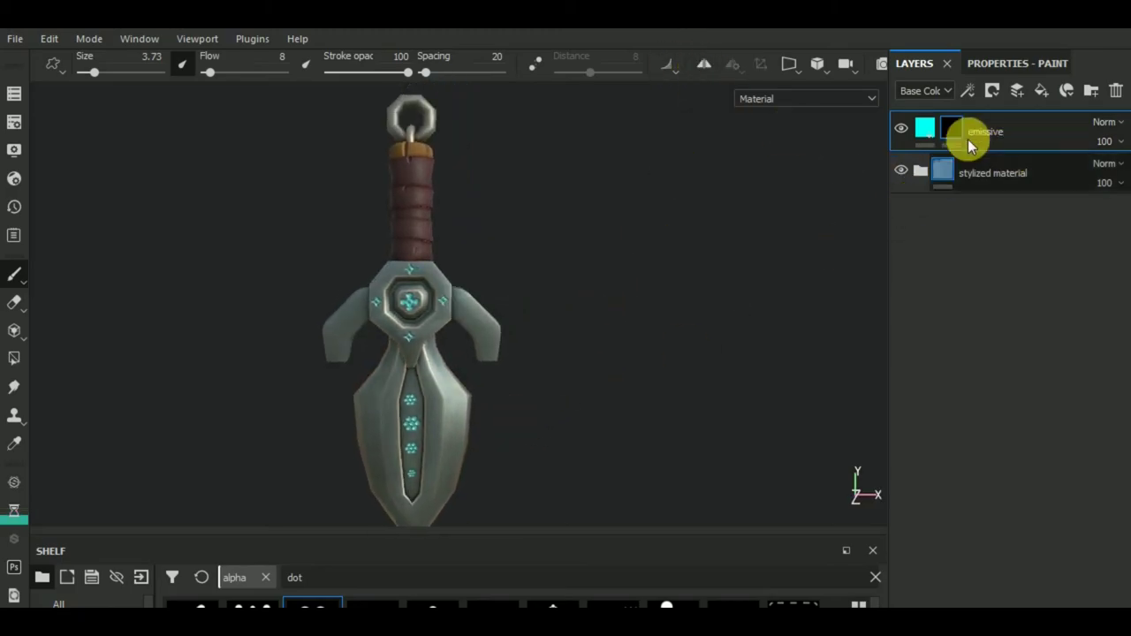
Add Layer 1 above emissive, save the project, and return the viewport to Material view.
{"action": "left_click", "coordinate": [1020, 93]}
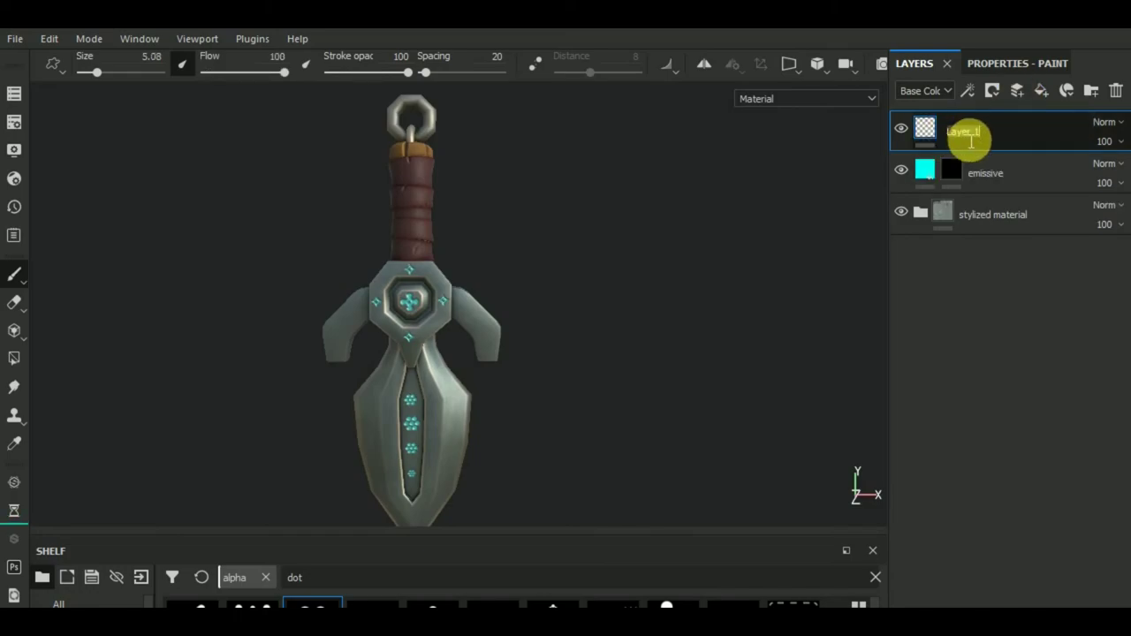
{"action": "key", "text": "ctrl+s"}
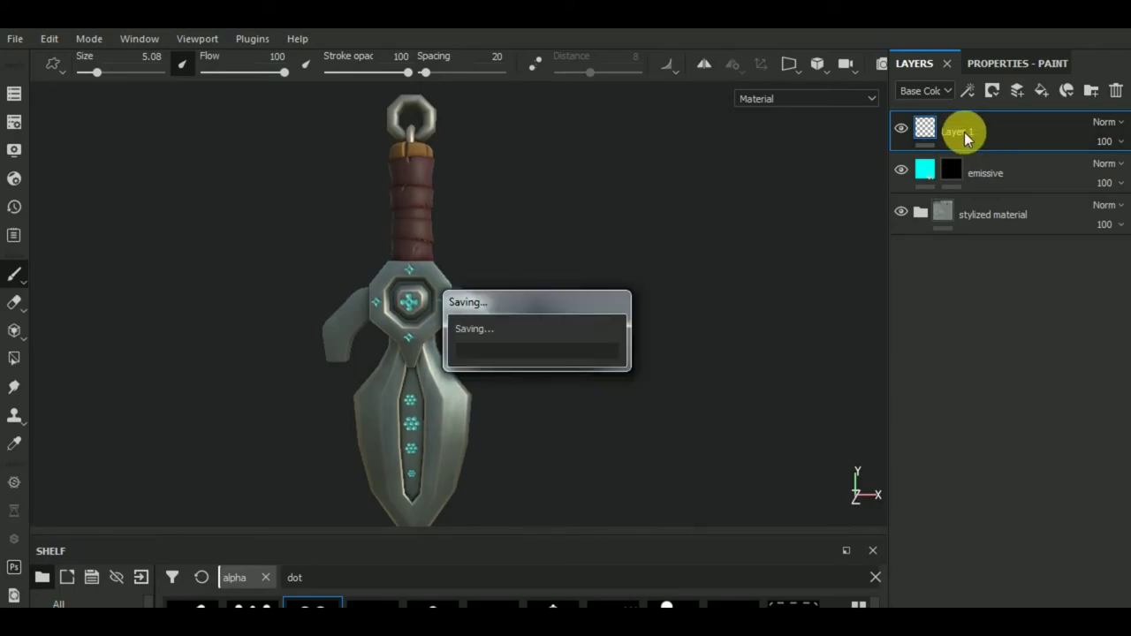
{"action": "key", "text": "c"}
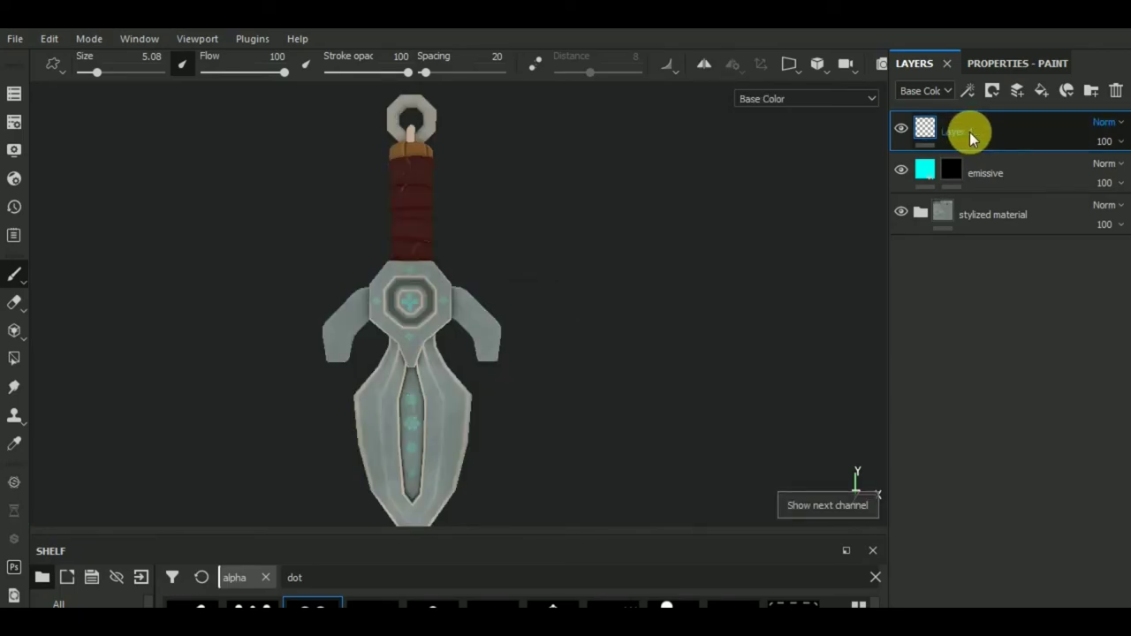
{"action": "key", "text": "Return"}
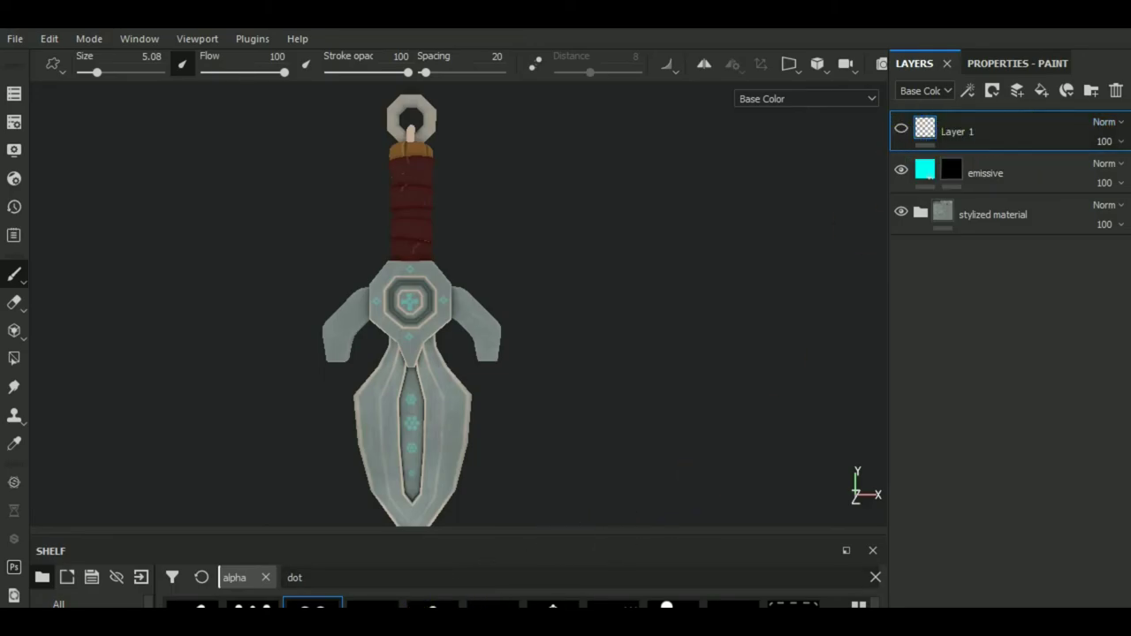
{"action": "left_click", "coordinate": [798, 99]}
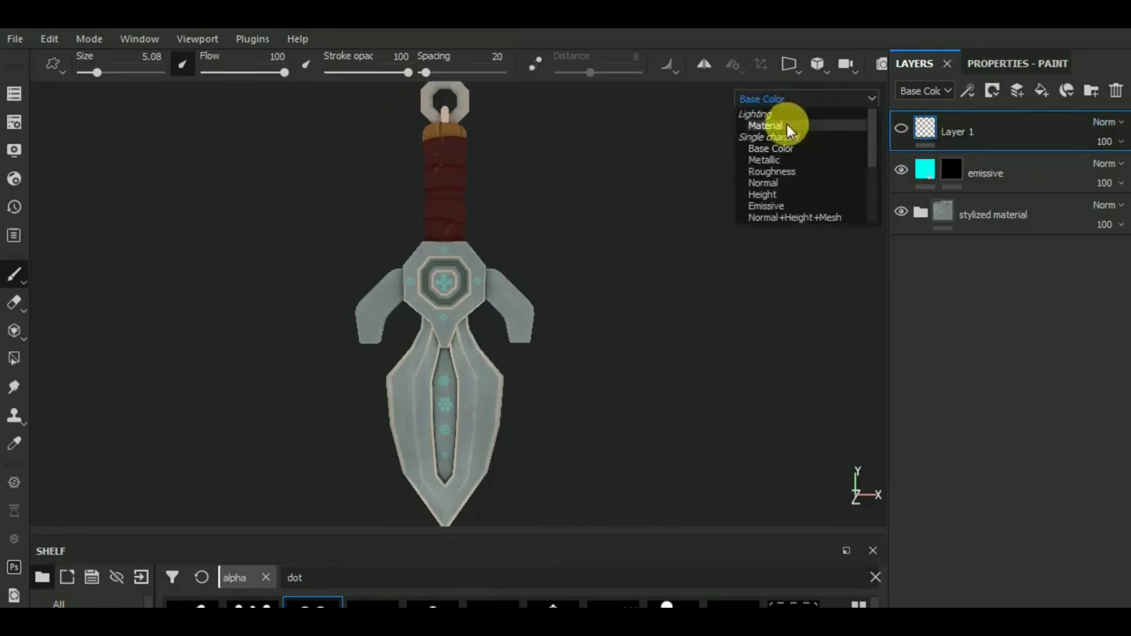
{"action": "left_click", "coordinate": [765, 126]}
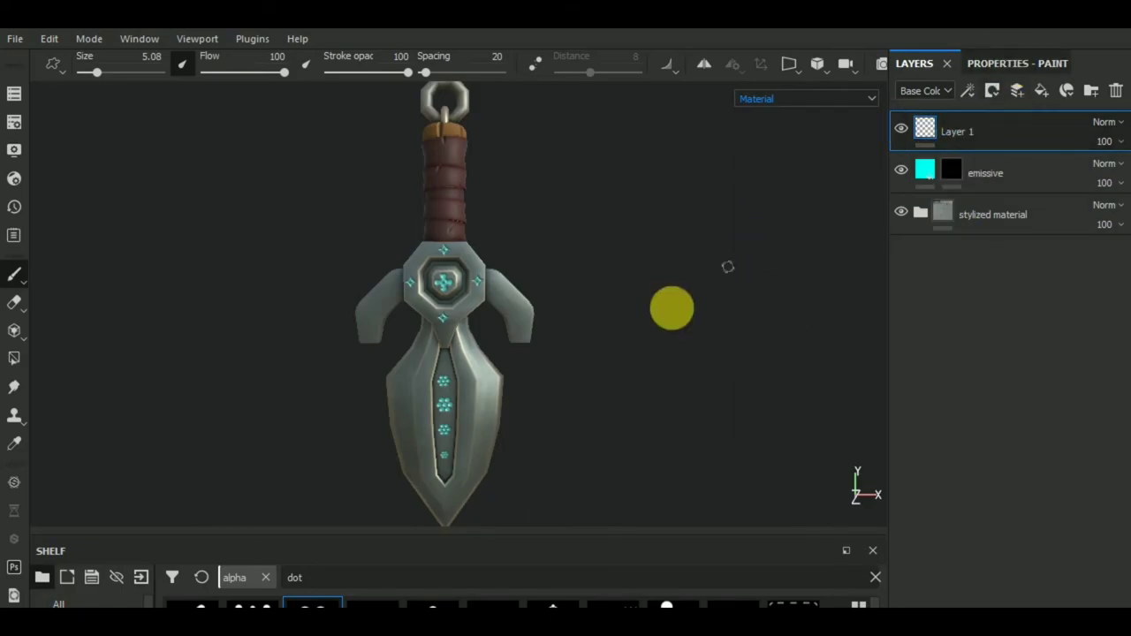
{"action": "left_click_drag", "start_coordinate": [606, 354], "coordinate": [652, 345]}
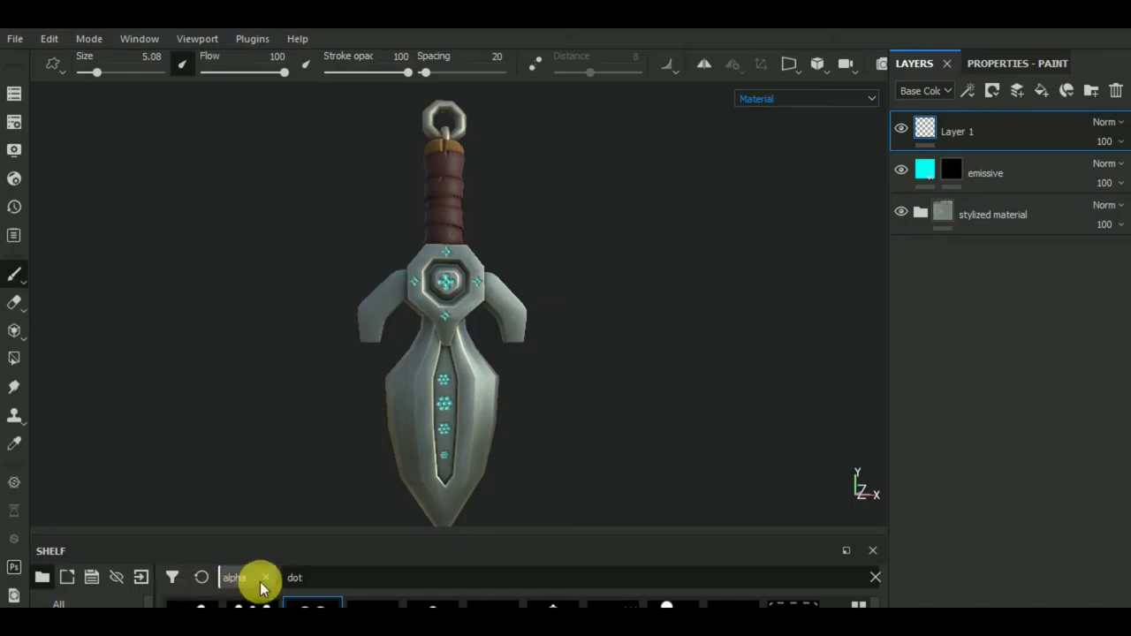
Replace the shelf search with 'crac' and pick a Crack_Simple alpha for the brush.
{"action": "key", "text": "ctrl+a"}
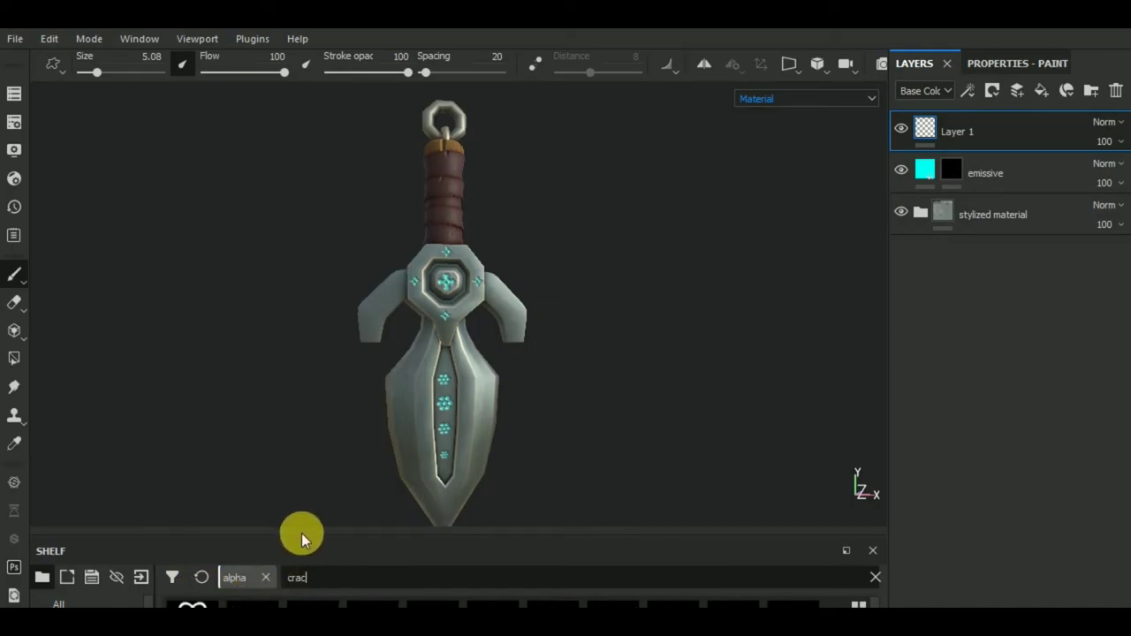
{"action": "left_click_drag", "start_coordinate": [301, 533], "coordinate": [313, 481]}
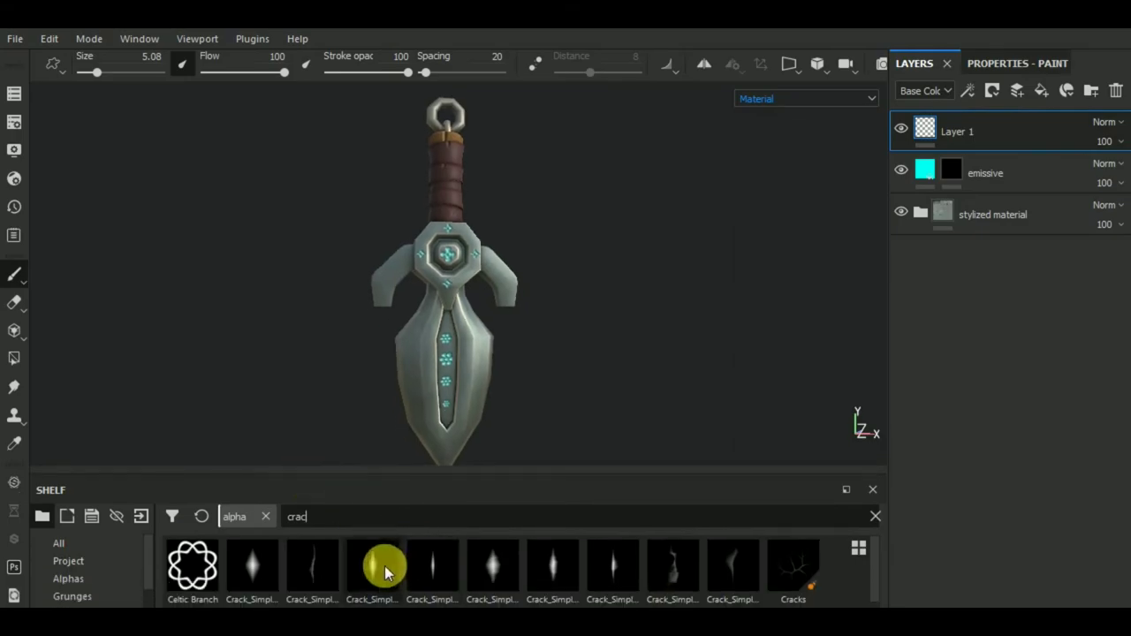
{"action": "left_click", "coordinate": [384, 569]}
{"action": "scroll", "coordinate": [441, 331], "scroll_direction": "up", "scroll_amount": 2}
{"action": "scroll", "coordinate": [468, 340], "scroll_direction": "up", "scroll_amount": 2}
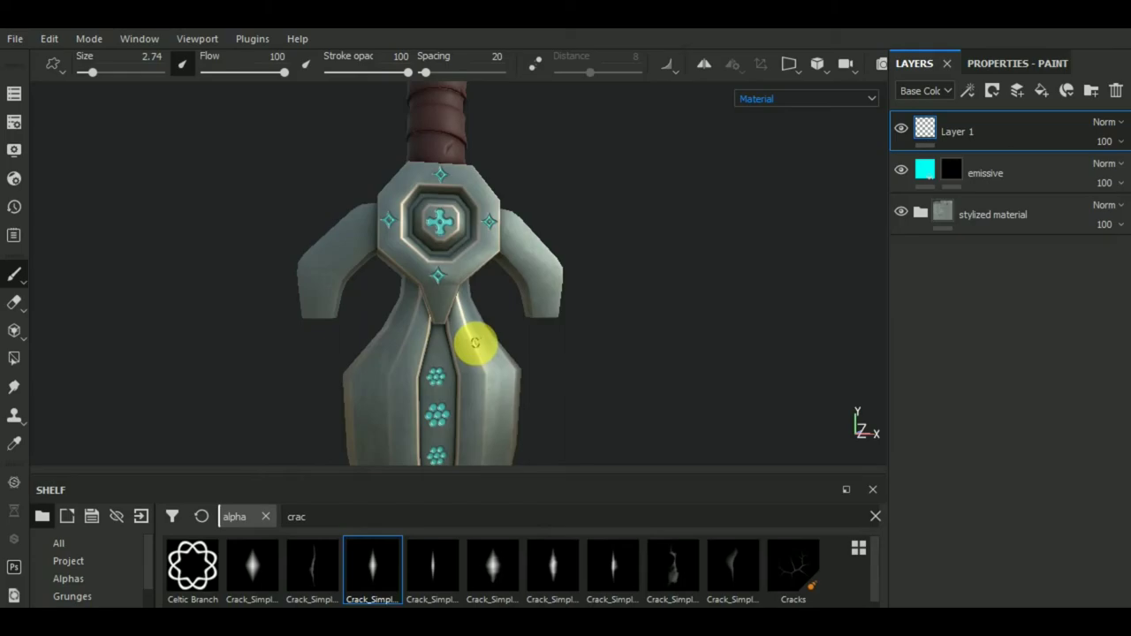
{"action": "mouse_move", "coordinate": [475, 343]}
{"action": "left_mouse_down", "text": "alt"}
{"action": "mouse_move", "coordinate": [486, 379]}
{"action": "mouse_move", "coordinate": [477, 349]}
{"action": "left_mouse_up", "text": "alt"}
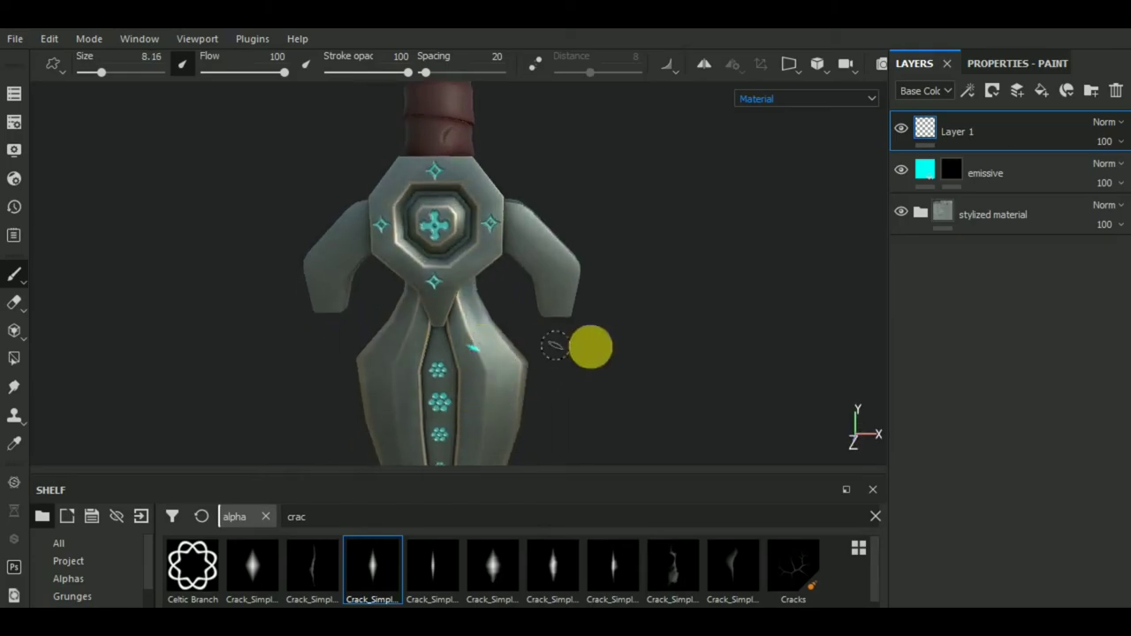
Make the brush paint height only at about -0.58, with emissive and base colour off.
{"action": "left_click", "coordinate": [978, 69]}
{"action": "scroll", "coordinate": [1030, 425], "scroll_direction": "down", "scroll_amount": 5}
{"action": "scroll", "coordinate": [1031, 482], "scroll_direction": "down", "scroll_amount": 5}
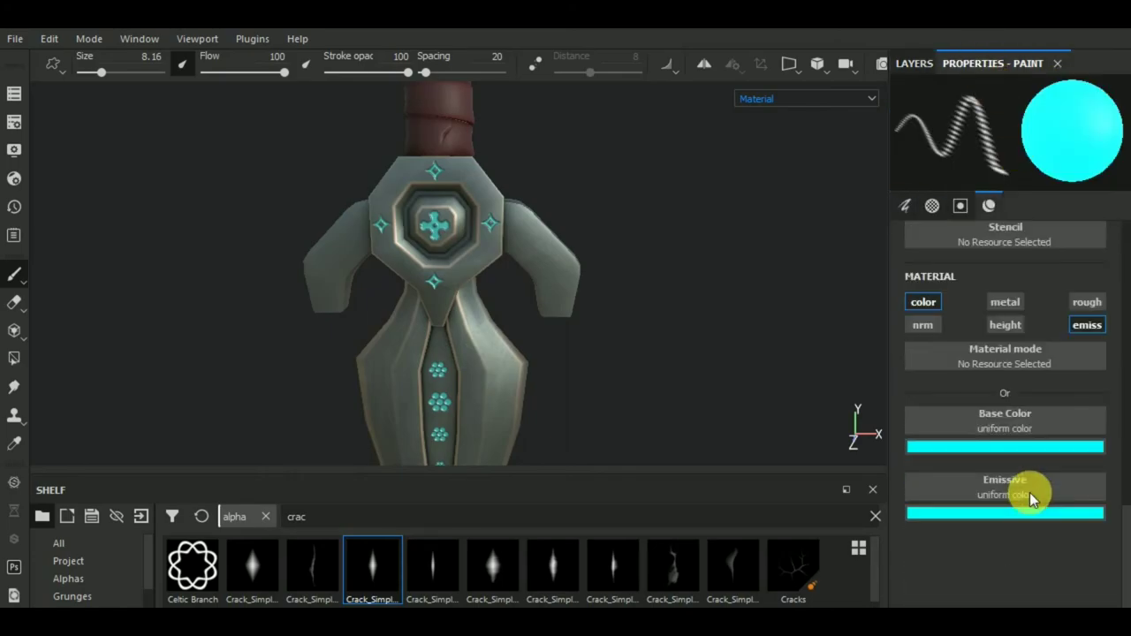
{"action": "left_click", "coordinate": [1004, 325]}
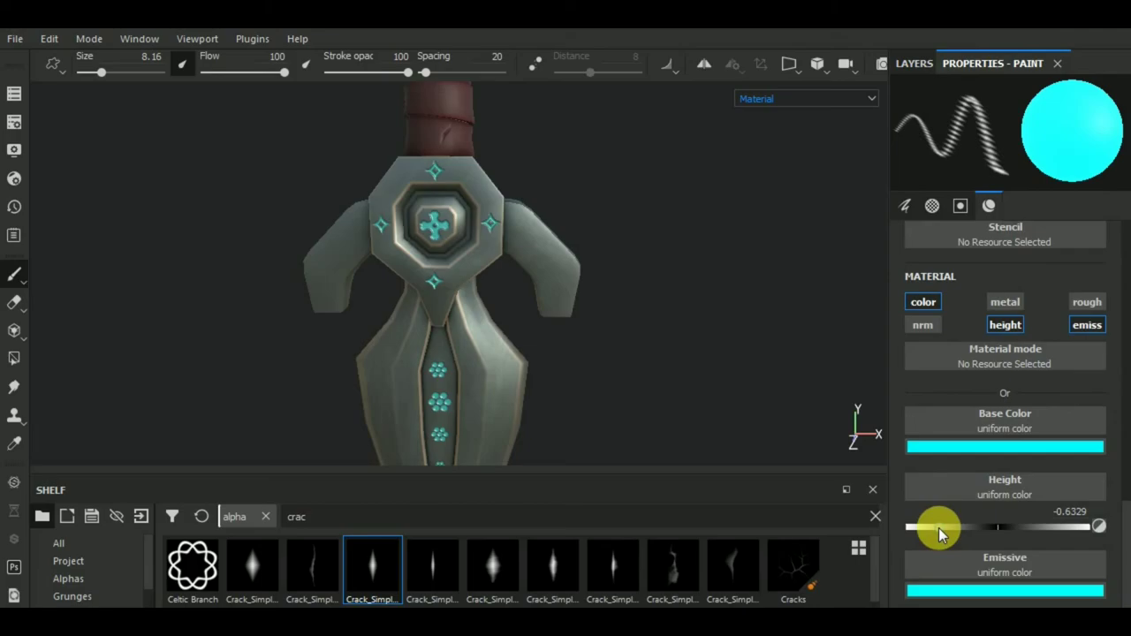
{"action": "left_click_drag", "start_coordinate": [938, 527], "coordinate": [910, 528]}
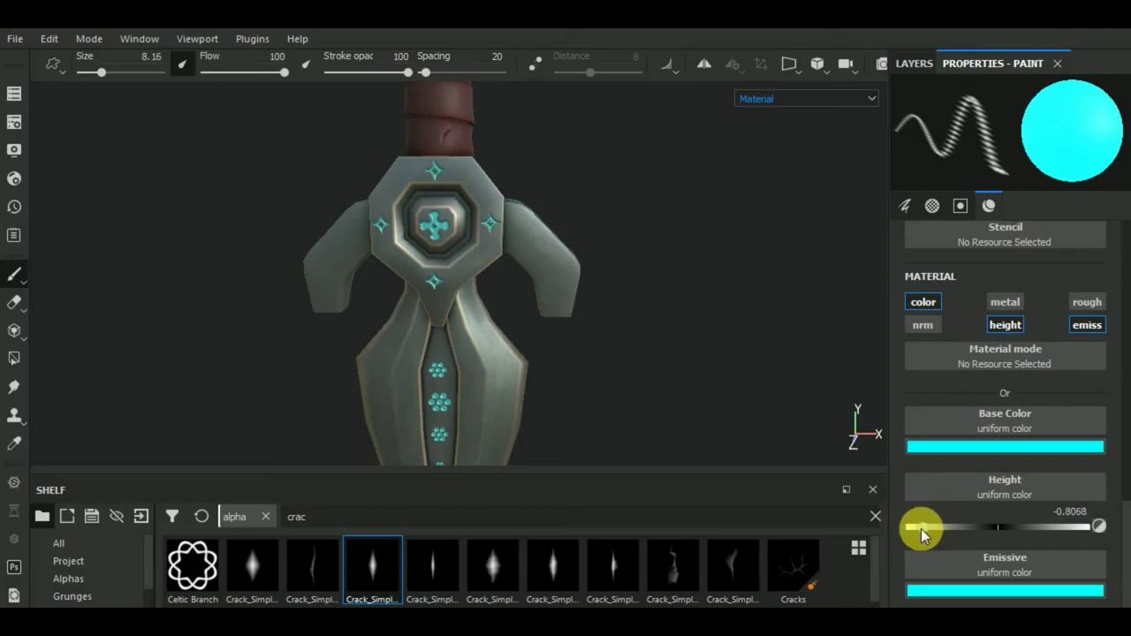
{"action": "left_click", "coordinate": [1087, 326]}
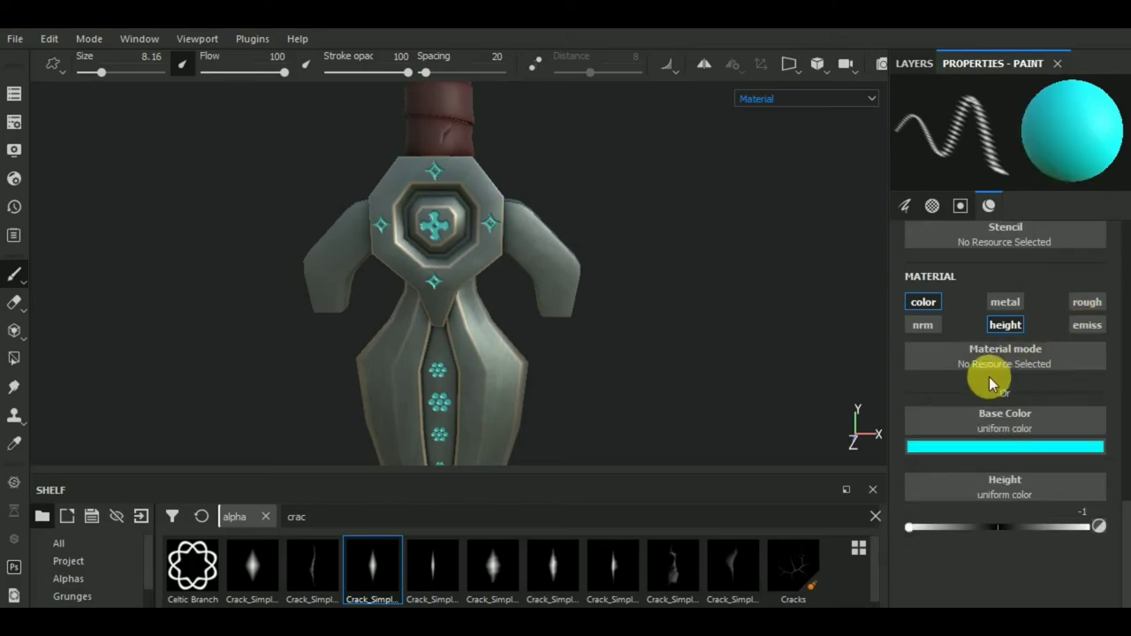
{"action": "left_click", "coordinate": [923, 301]}
Orbit closer to a three-quarter view of the blade.
{"action": "scroll", "coordinate": [531, 346], "scroll_direction": "up", "scroll_amount": 2}
{"action": "scroll", "coordinate": [501, 309], "scroll_direction": "up", "scroll_amount": 2}
{"action": "scroll", "coordinate": [501, 309], "scroll_direction": "up", "scroll_amount": 1}
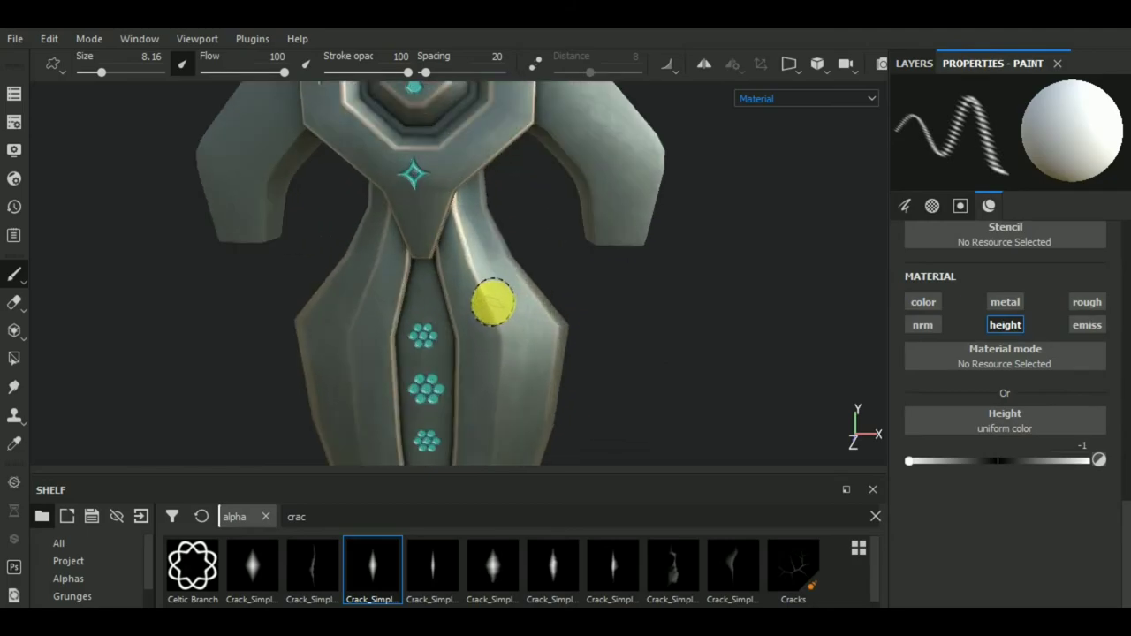
{"action": "scroll", "coordinate": [712, 404], "scroll_direction": "down", "scroll_amount": 2}
{"action": "scroll", "coordinate": [770, 379], "scroll_direction": "down", "scroll_amount": 2}
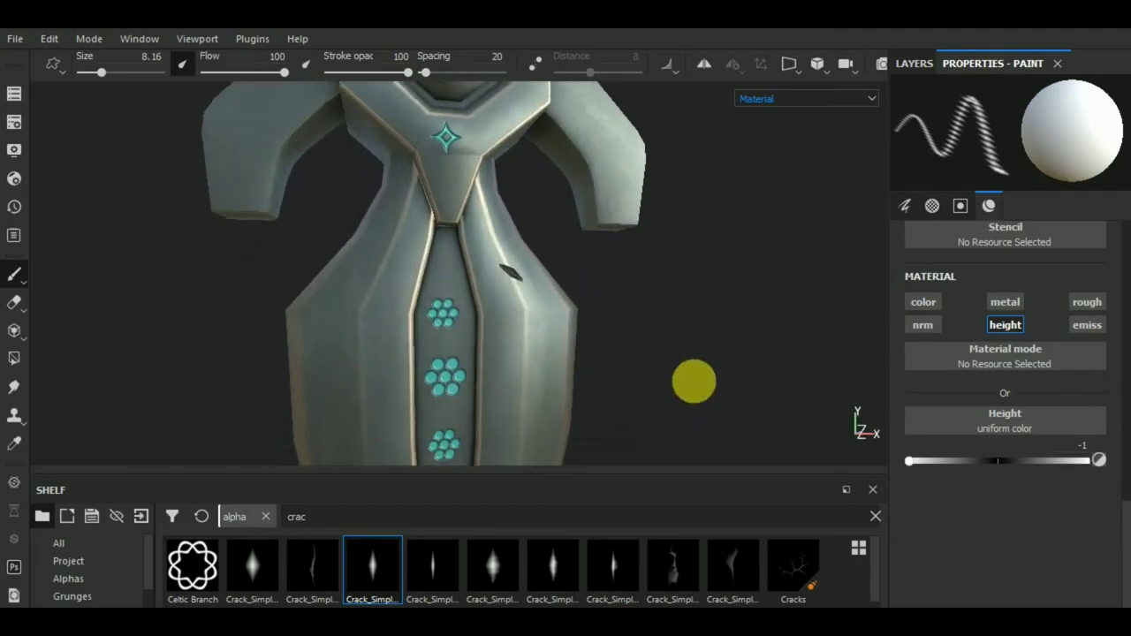
{"action": "scroll", "coordinate": [694, 384], "scroll_direction": "down", "scroll_amount": 2}
{"action": "mouse_move", "coordinate": [643, 371]}
{"action": "left_mouse_down", "text": "alt"}
{"action": "mouse_move", "coordinate": [677, 354]}
{"action": "mouse_move", "coordinate": [654, 362]}
{"action": "left_mouse_up", "text": "alt"}
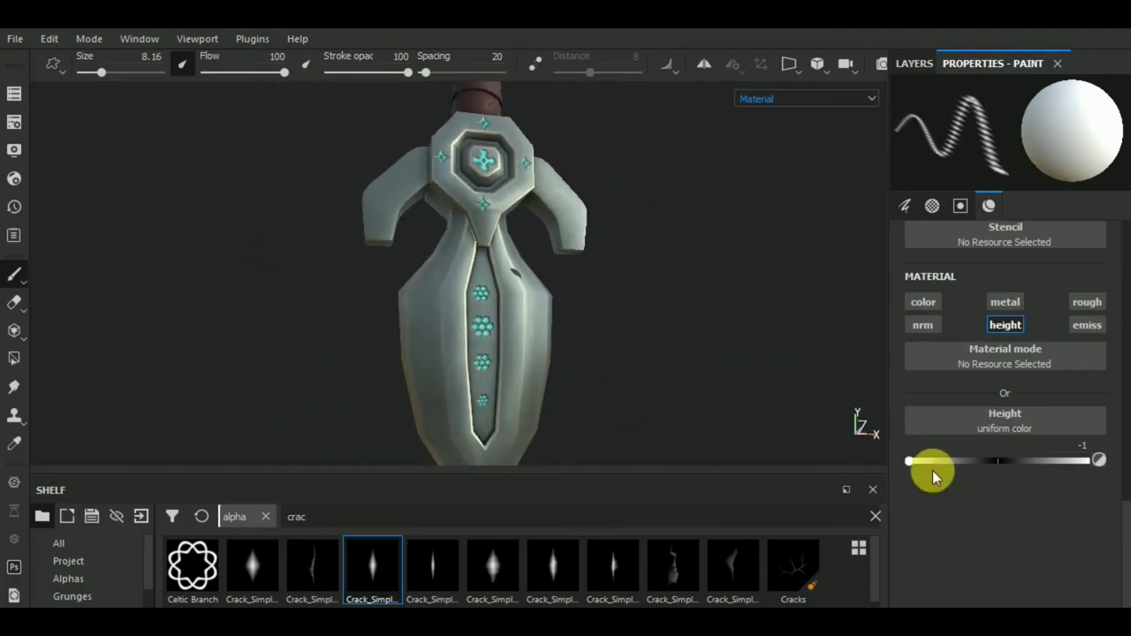
{"action": "mouse_move", "coordinate": [644, 456]}
{"action": "left_mouse_down", "text": "alt"}
{"action": "mouse_move", "coordinate": [654, 377]}
{"action": "mouse_move", "coordinate": [472, 383]}
{"action": "left_mouse_up", "text": "alt"}
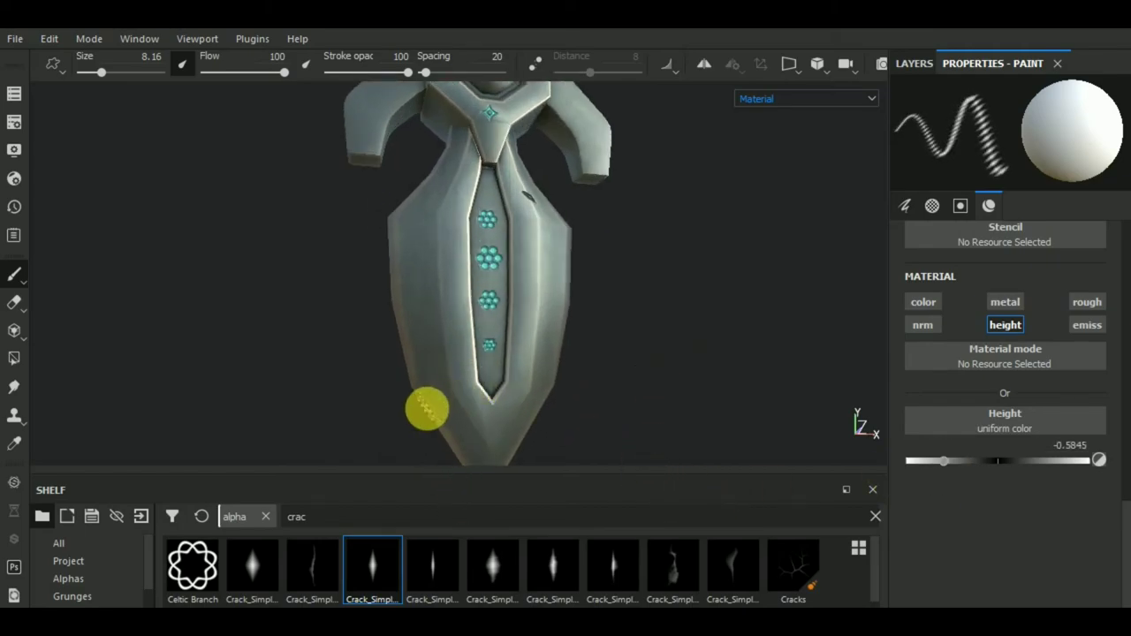
{"action": "mouse_move", "coordinate": [618, 381]}
{"action": "left_mouse_down", "text": "alt"}
{"action": "mouse_move", "coordinate": [669, 374]}
{"action": "mouse_move", "coordinate": [469, 374]}
{"action": "left_mouse_up", "text": "alt"}
Switch crack alpha, undo a crack across the blade, and stamp a small edge dent instead.
{"action": "left_click", "coordinate": [500, 552]}
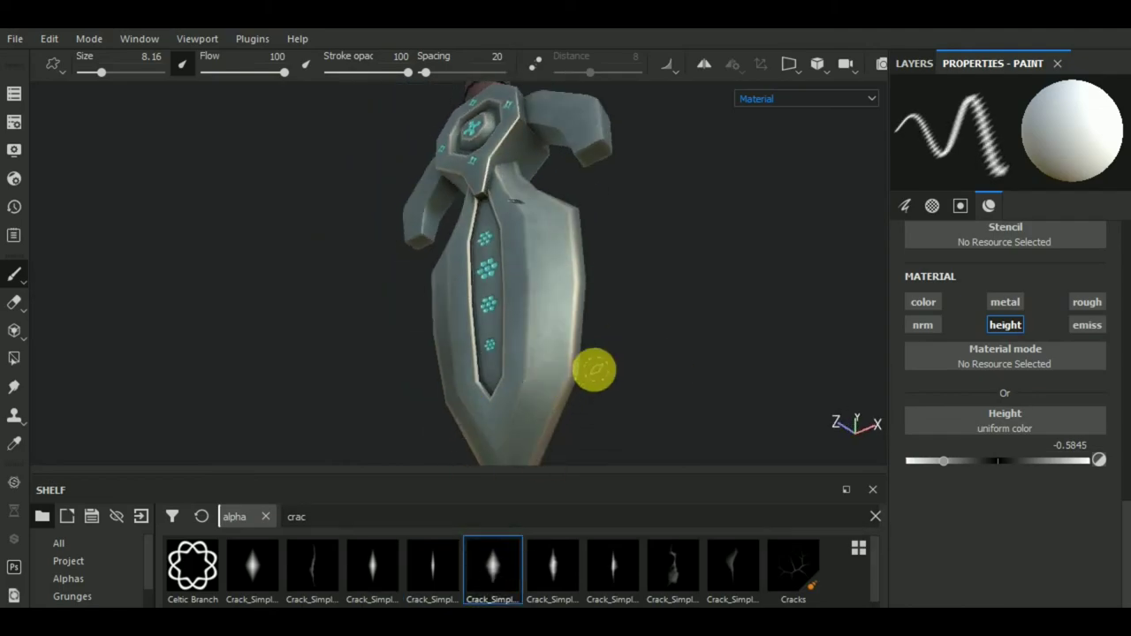
{"action": "left_click", "coordinate": [588, 360], "text": "shift"}
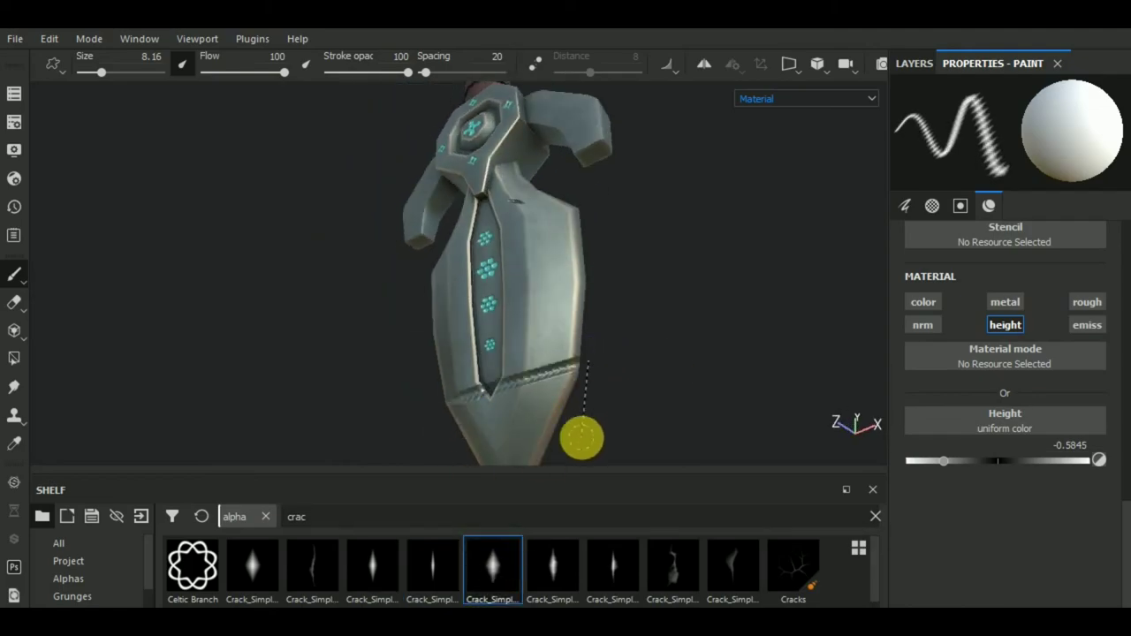
{"action": "key", "text": "ctrl+z"}
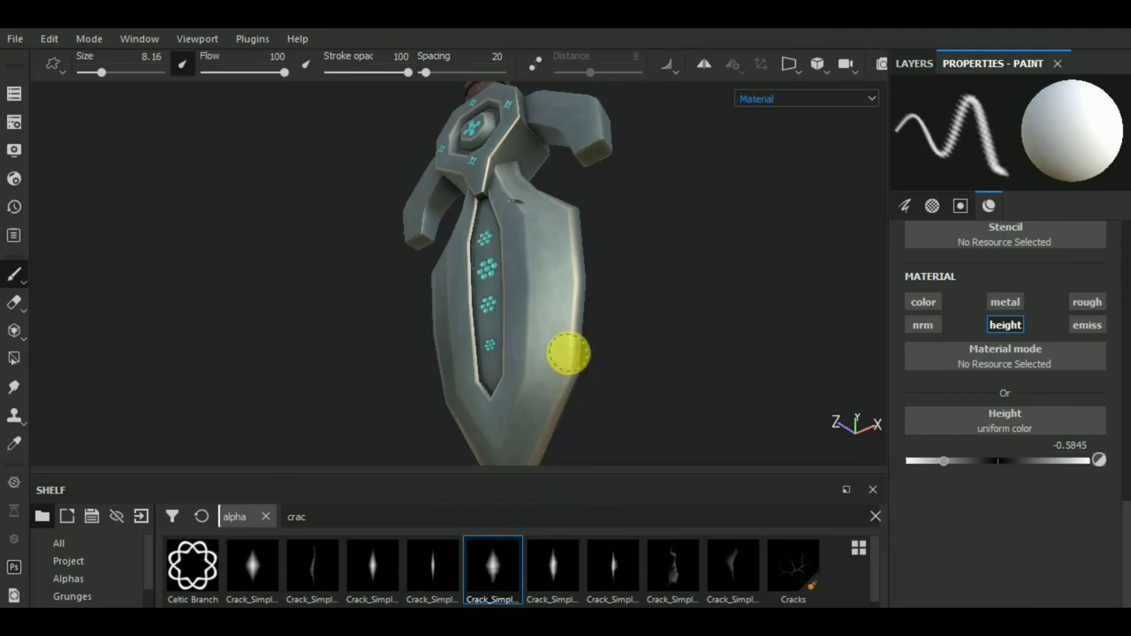
{"action": "left_click", "coordinate": [567, 353]}
{"action": "mouse_move", "coordinate": [621, 352]}
{"action": "left_mouse_down"}
{"action": "mouse_move", "coordinate": [674, 341]}
{"action": "mouse_move", "coordinate": [684, 369]}
{"action": "mouse_move", "coordinate": [610, 346]}
{"action": "mouse_move", "coordinate": [541, 274]}
{"action": "mouse_move", "coordinate": [557, 292]}
{"action": "left_mouse_up"}
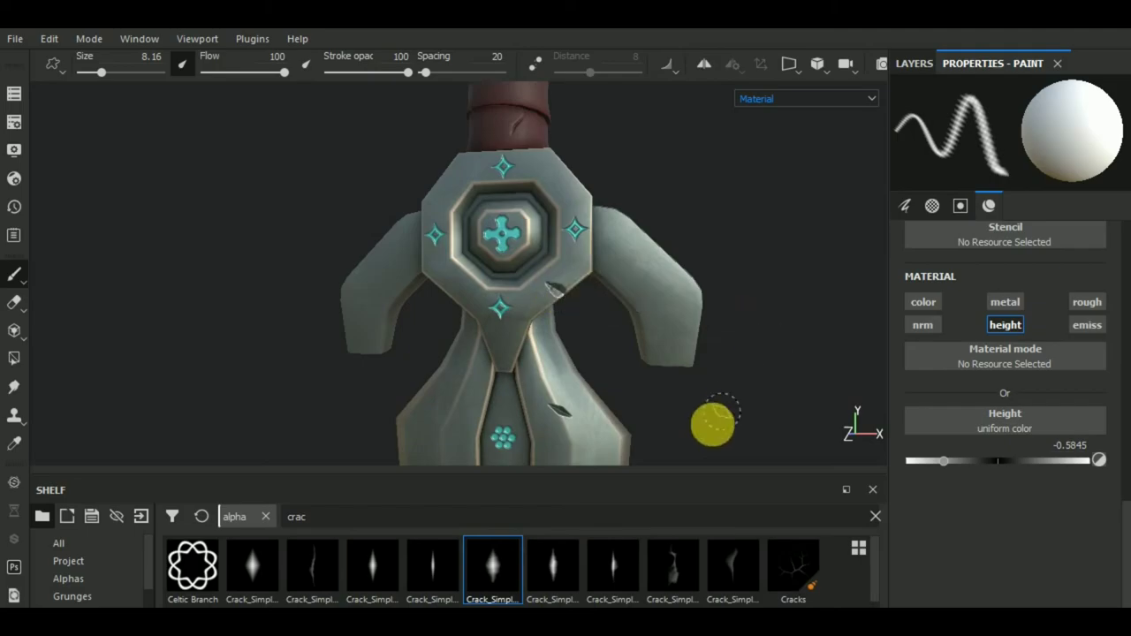
Switch between crack alphas and stamp more dents on the blade edges from several angles.
{"action": "left_click", "coordinate": [374, 563]}
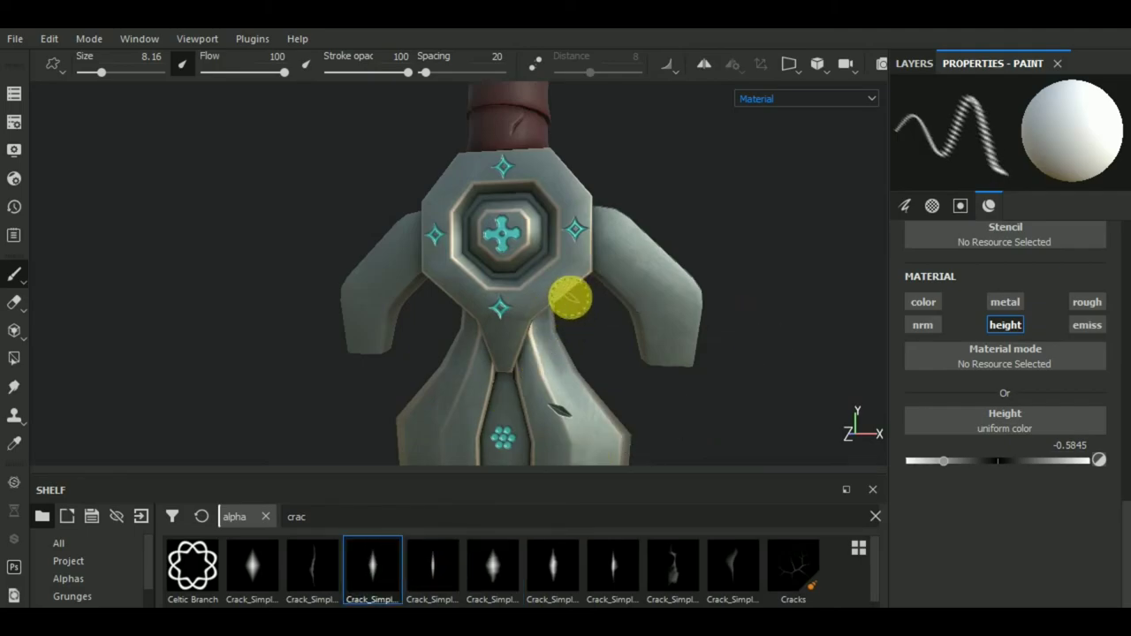
{"action": "mouse_move", "coordinate": [613, 371]}
{"action": "left_mouse_down"}
{"action": "mouse_move", "coordinate": [765, 397]}
{"action": "mouse_move", "coordinate": [404, 271]}
{"action": "mouse_move", "coordinate": [462, 270]}
{"action": "mouse_move", "coordinate": [568, 383]}
{"action": "mouse_move", "coordinate": [379, 353]}
{"action": "left_mouse_up"}
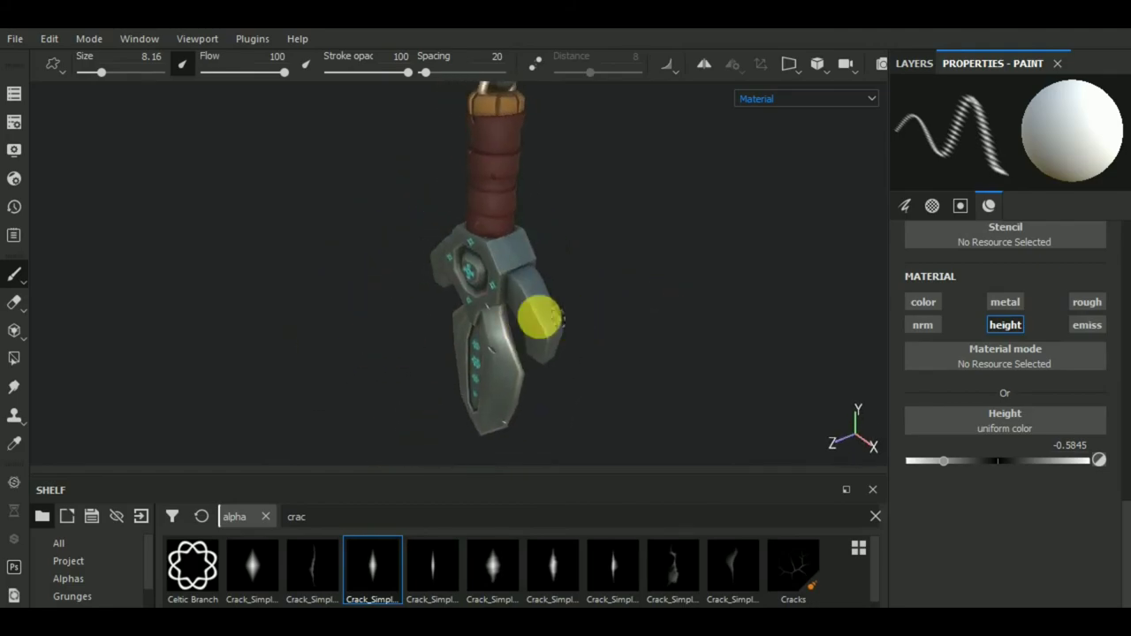
{"action": "scroll", "coordinate": [530, 316], "scroll_direction": "up", "scroll_amount": 2}
{"action": "mouse_move", "coordinate": [534, 304]}
{"action": "left_mouse_down"}
{"action": "mouse_move", "coordinate": [581, 328]}
{"action": "mouse_move", "coordinate": [419, 495]}
{"action": "left_mouse_up"}
{"action": "left_click", "coordinate": [312, 566]}
{"action": "left_click_drag", "start_coordinate": [572, 435], "coordinate": [636, 347]}
{"action": "scroll", "coordinate": [577, 333], "scroll_direction": "up", "scroll_amount": 2}
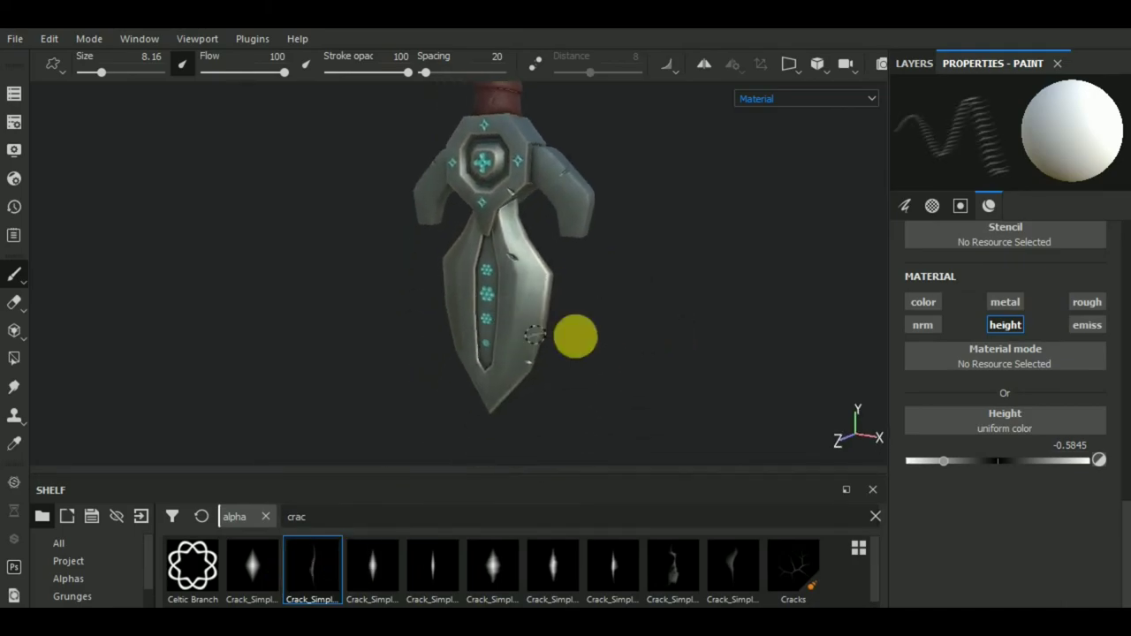
{"action": "scroll", "coordinate": [397, 359], "scroll_direction": "up", "scroll_amount": 1}
{"action": "scroll", "coordinate": [407, 328], "scroll_direction": "up", "scroll_amount": 1}
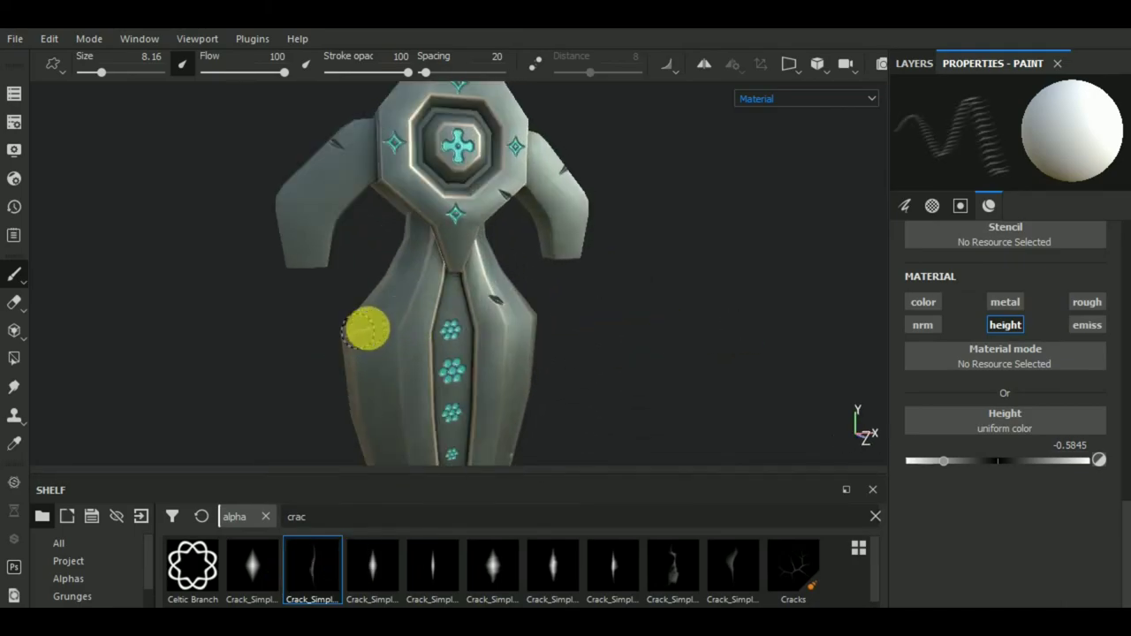
Turn on mirrored symmetry and stamp another crack shape along the lower blade and hilt.
{"action": "left_click", "coordinate": [704, 64]}
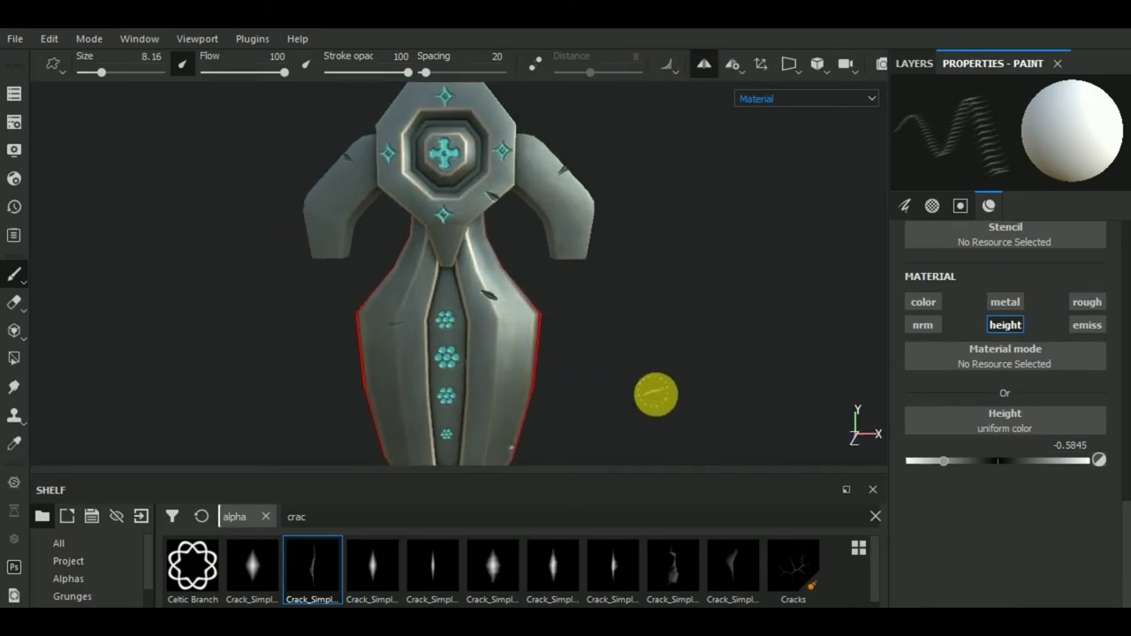
{"action": "mouse_move", "coordinate": [657, 397]}
{"action": "left_mouse_down", "text": "alt"}
{"action": "mouse_move", "coordinate": [699, 291]}
{"action": "mouse_move", "coordinate": [690, 395]}
{"action": "left_mouse_up", "text": "alt"}
{"action": "middle_click_drag", "start_coordinate": [690, 395], "coordinate": [727, 253], "text": "alt"}
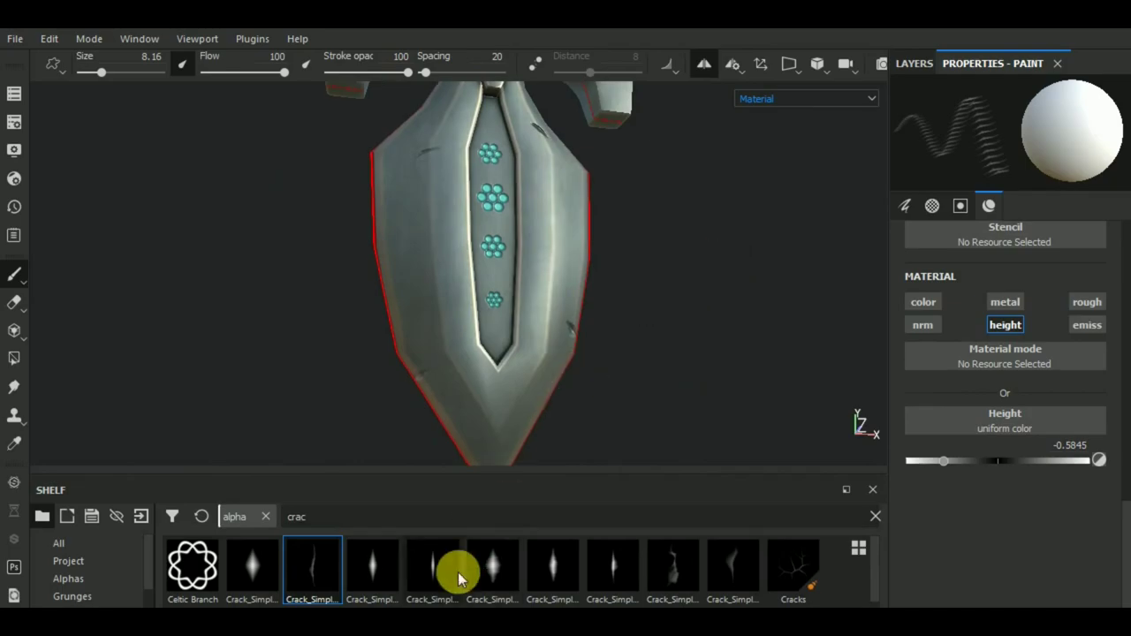
{"action": "left_click", "coordinate": [387, 564]}
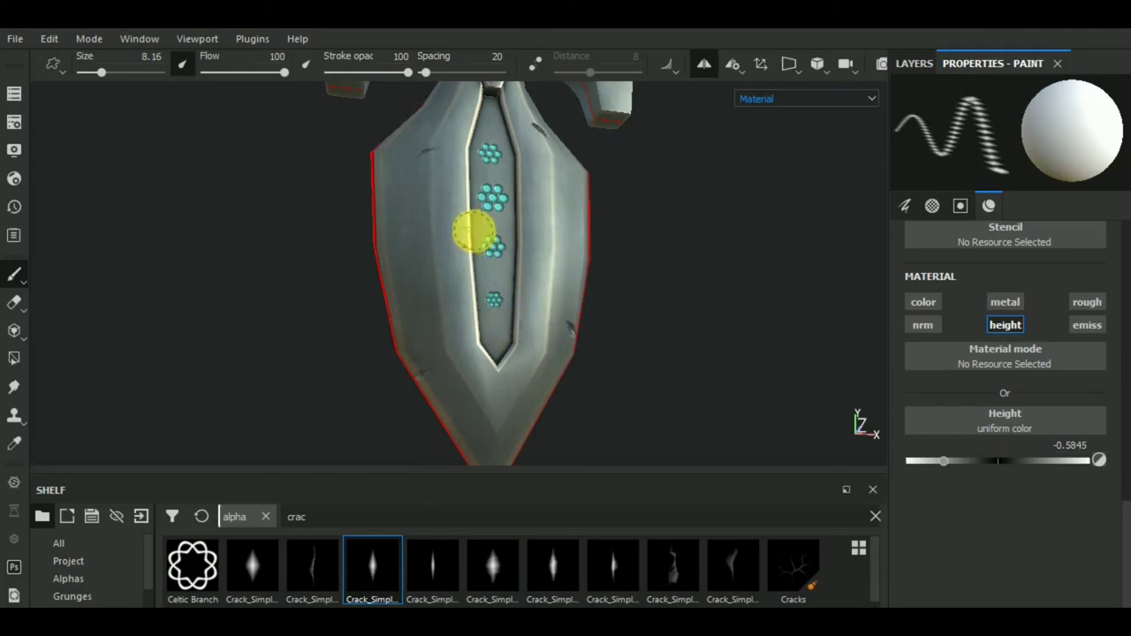
{"action": "mouse_move", "coordinate": [544, 246]}
{"action": "left_mouse_down", "text": "alt"}
{"action": "mouse_move", "coordinate": [699, 271]}
{"action": "mouse_move", "coordinate": [528, 330]}
{"action": "mouse_move", "coordinate": [596, 362]}
{"action": "mouse_move", "coordinate": [587, 300]}
{"action": "mouse_move", "coordinate": [621, 245]}
{"action": "left_mouse_up", "text": "alt"}
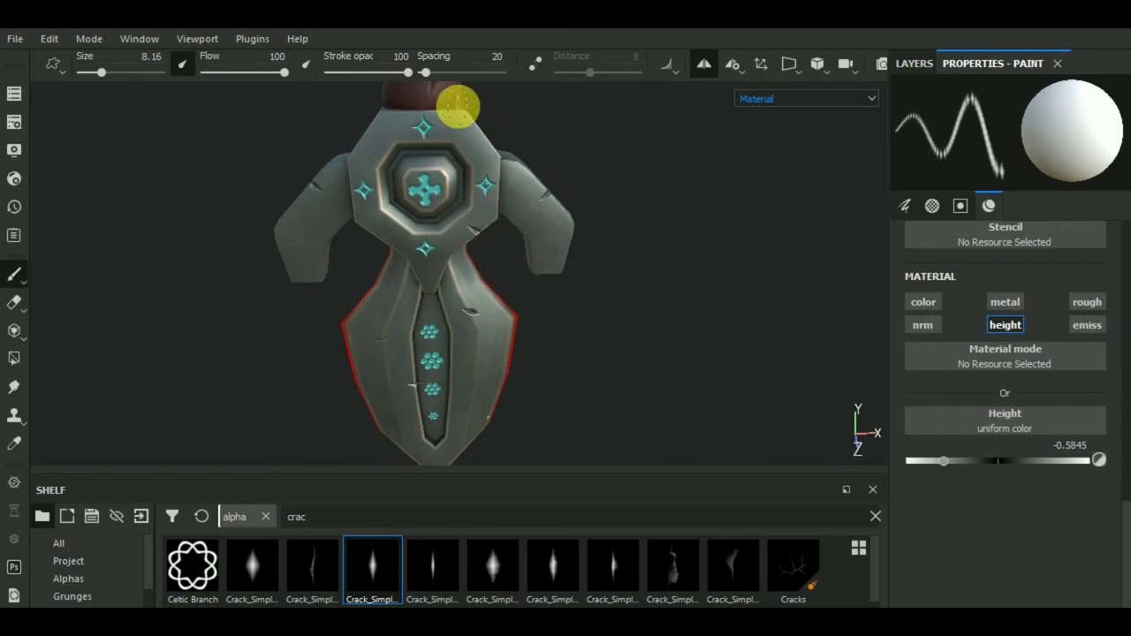
{"action": "mouse_move", "coordinate": [636, 171]}
{"action": "left_mouse_down", "text": "alt"}
{"action": "mouse_move", "coordinate": [716, 285]}
{"action": "mouse_move", "coordinate": [586, 285]}
{"action": "mouse_move", "coordinate": [485, 458]}
{"action": "left_mouse_up", "text": "alt"}
Stamp a longer crack shape onto the guard's central plate and arms.
{"action": "left_click", "coordinate": [492, 549]}
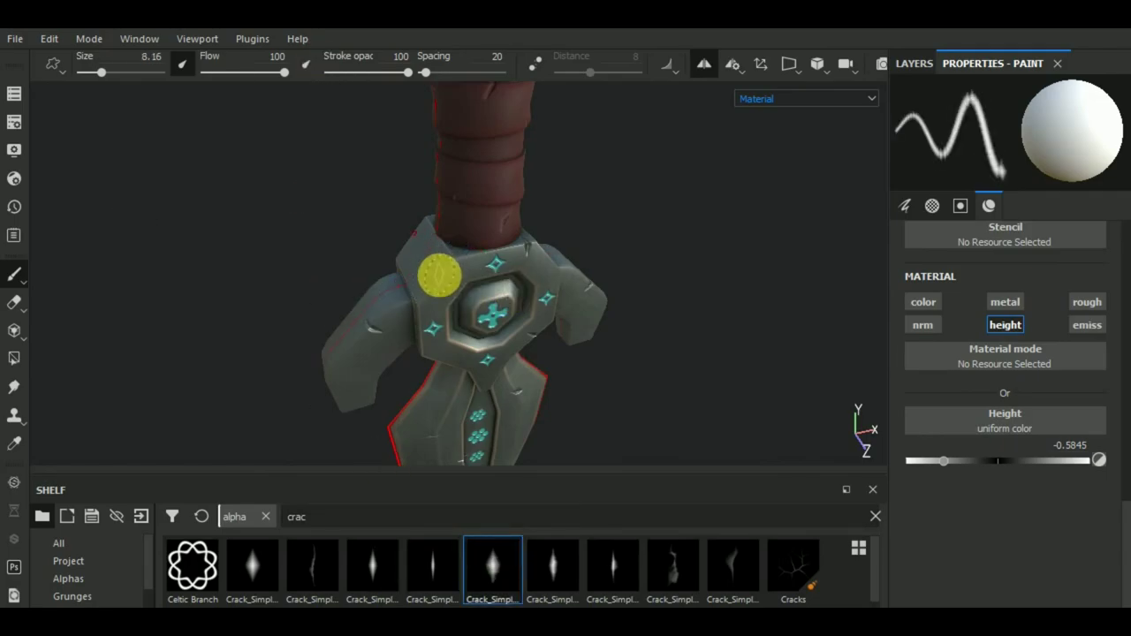
{"action": "mouse_move", "coordinate": [725, 361]}
{"action": "left_mouse_down"}
{"action": "mouse_move", "coordinate": [649, 321]}
{"action": "mouse_move", "coordinate": [676, 309]}
{"action": "left_mouse_up"}
{"action": "left_click", "coordinate": [613, 566]}
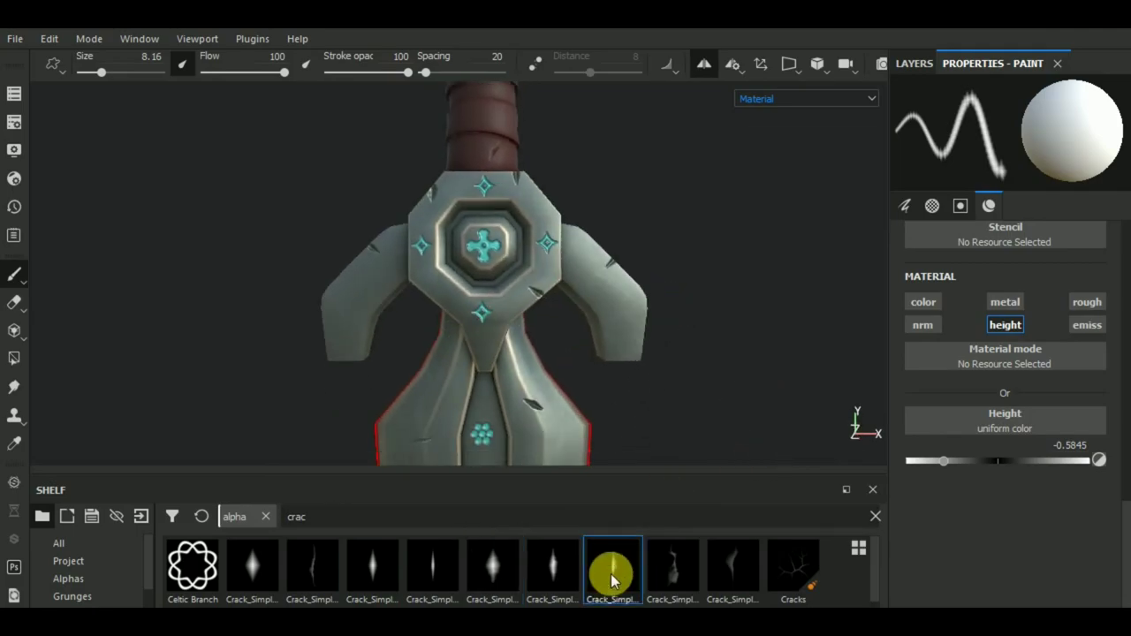
{"action": "scroll", "coordinate": [495, 276], "scroll_direction": "up", "scroll_amount": 2}
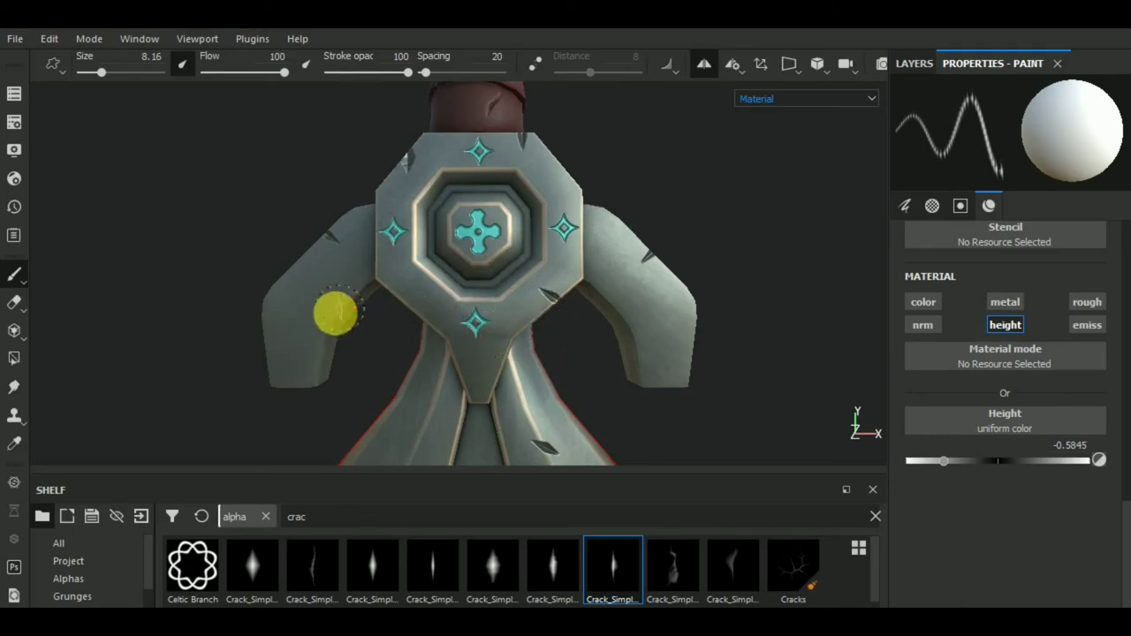
{"action": "mouse_move", "coordinate": [637, 386]}
{"action": "left_mouse_down", "text": "alt"}
{"action": "mouse_move", "coordinate": [689, 303]}
{"action": "mouse_move", "coordinate": [735, 275]}
{"action": "left_mouse_up", "text": "alt"}
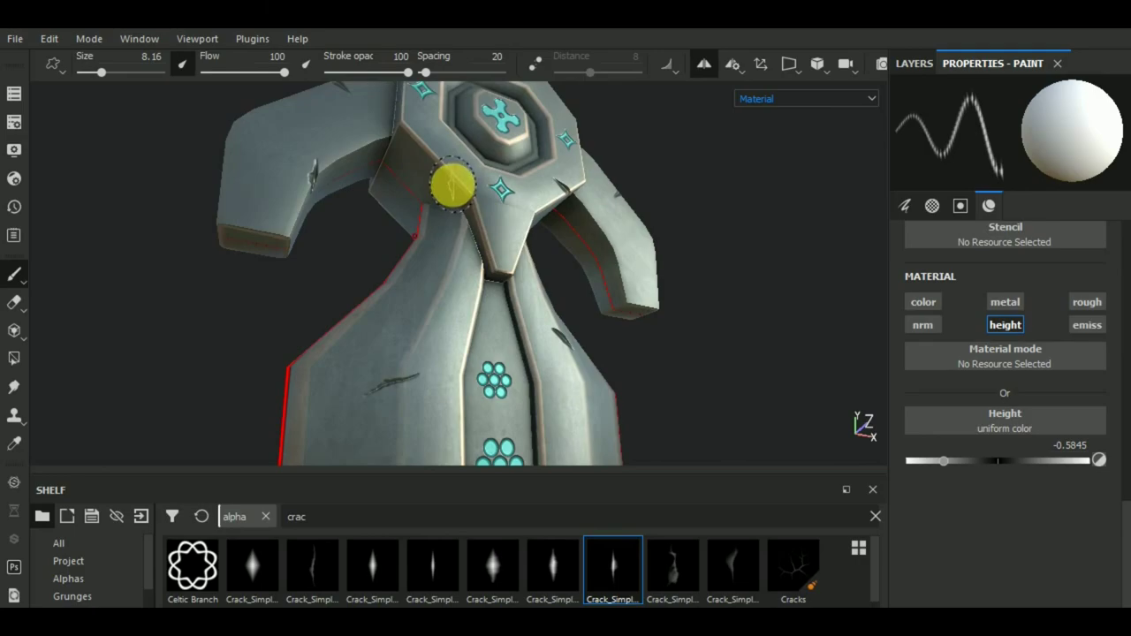
{"action": "scroll", "coordinate": [552, 281], "scroll_direction": "down", "scroll_amount": 3}
{"action": "mouse_move", "coordinate": [559, 285]}
{"action": "left_mouse_down", "text": "alt"}
{"action": "mouse_move", "coordinate": [480, 386]}
{"action": "mouse_move", "coordinate": [631, 371]}
{"action": "mouse_move", "coordinate": [576, 279]}
{"action": "mouse_move", "coordinate": [586, 265]}
{"action": "left_mouse_up", "text": "alt"}
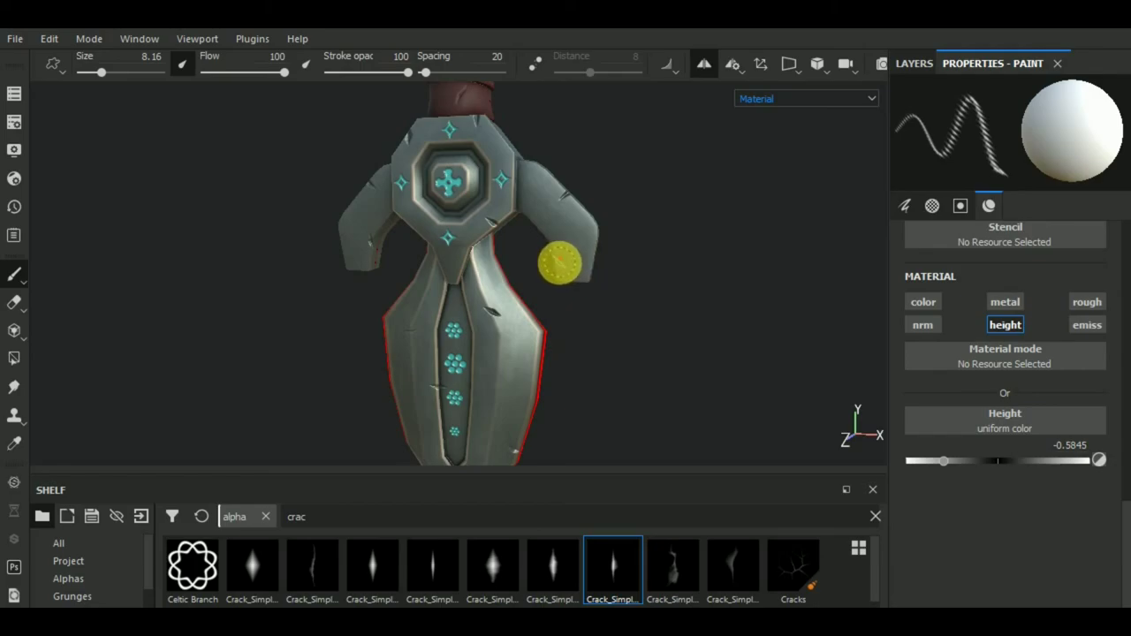
{"action": "mouse_move", "coordinate": [624, 293]}
{"action": "left_mouse_down", "text": "alt"}
{"action": "mouse_move", "coordinate": [681, 283]}
{"action": "mouse_move", "coordinate": [609, 306]}
{"action": "mouse_move", "coordinate": [752, 308]}
{"action": "mouse_move", "coordinate": [465, 394]}
{"action": "mouse_move", "coordinate": [480, 403]}
{"action": "left_mouse_up", "text": "alt"}
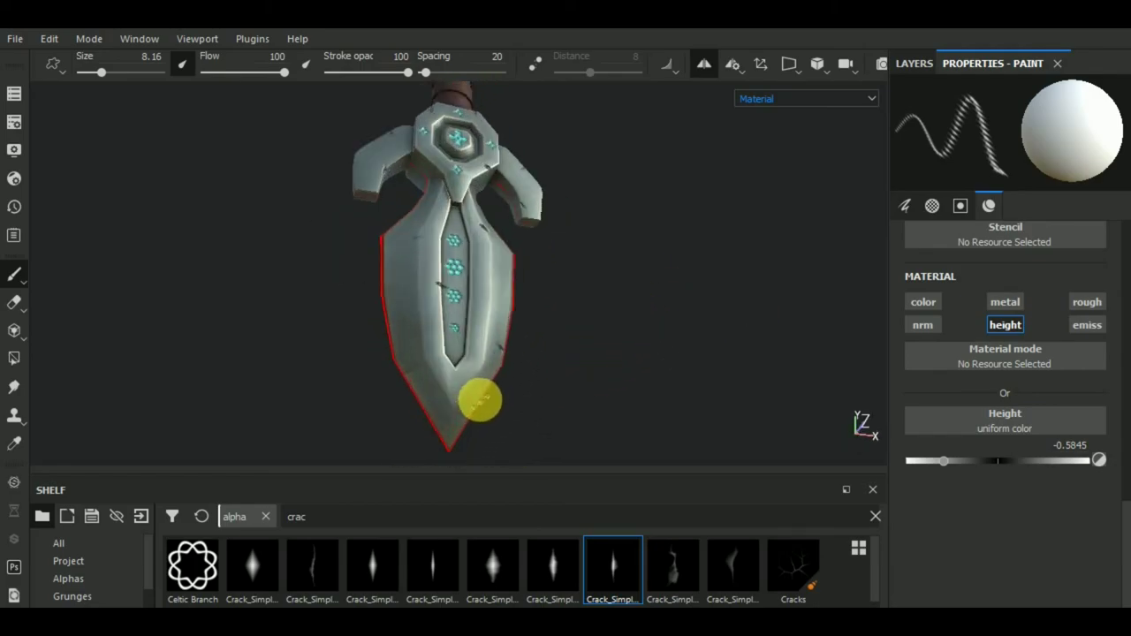
{"action": "mouse_move", "coordinate": [603, 404]}
{"action": "left_mouse_down", "text": "alt"}
{"action": "mouse_move", "coordinate": [525, 442]}
{"action": "mouse_move", "coordinate": [559, 430]}
{"action": "left_mouse_up", "text": "alt"}
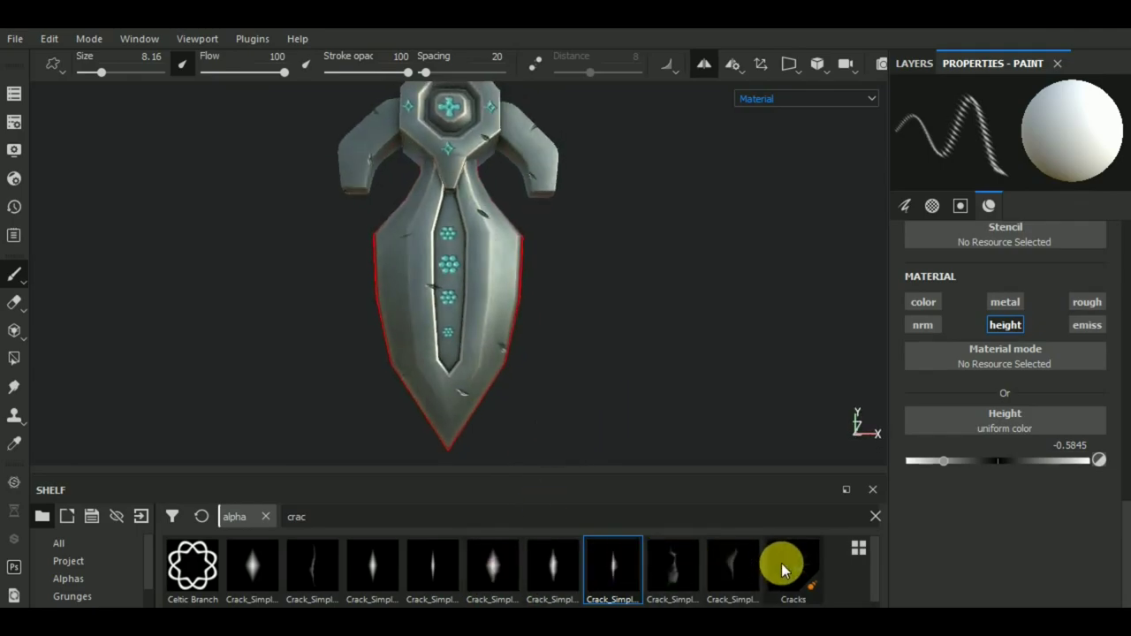
Stamp another crack shape on the blade, then switch mirrored painting off.
{"action": "left_click", "coordinate": [733, 565]}
{"action": "scroll", "coordinate": [454, 331], "scroll_direction": "up", "scroll_amount": 1}
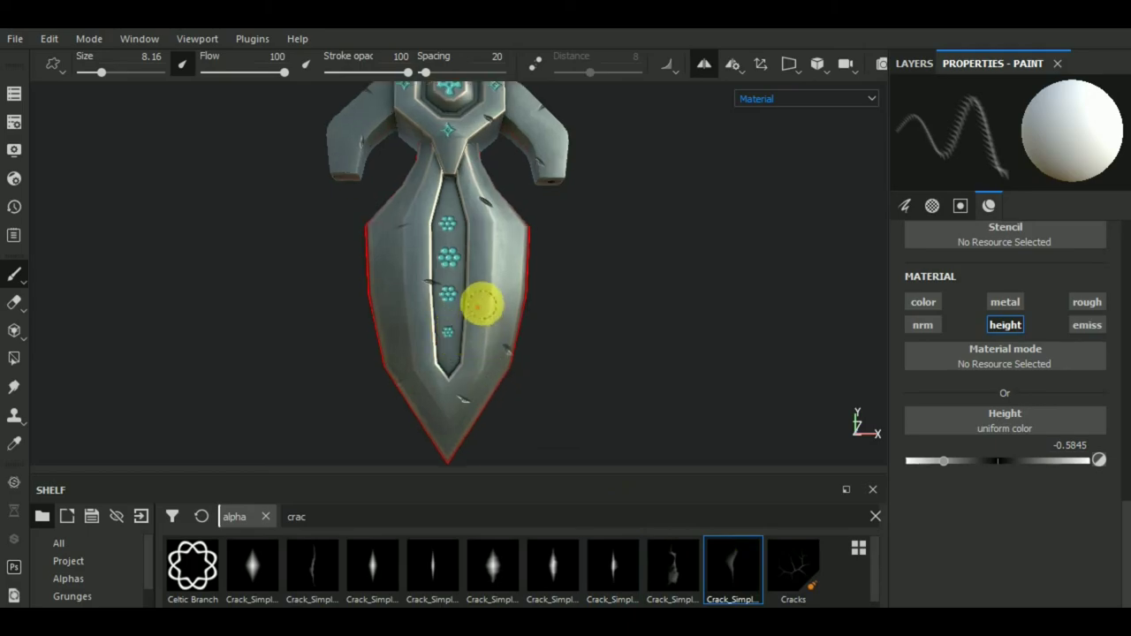
{"action": "mouse_move", "coordinate": [489, 305]}
{"action": "left_mouse_down", "text": "alt"}
{"action": "mouse_move", "coordinate": [536, 468]}
{"action": "mouse_move", "coordinate": [575, 373]}
{"action": "mouse_move", "coordinate": [580, 386]}
{"action": "left_mouse_up", "text": "alt"}
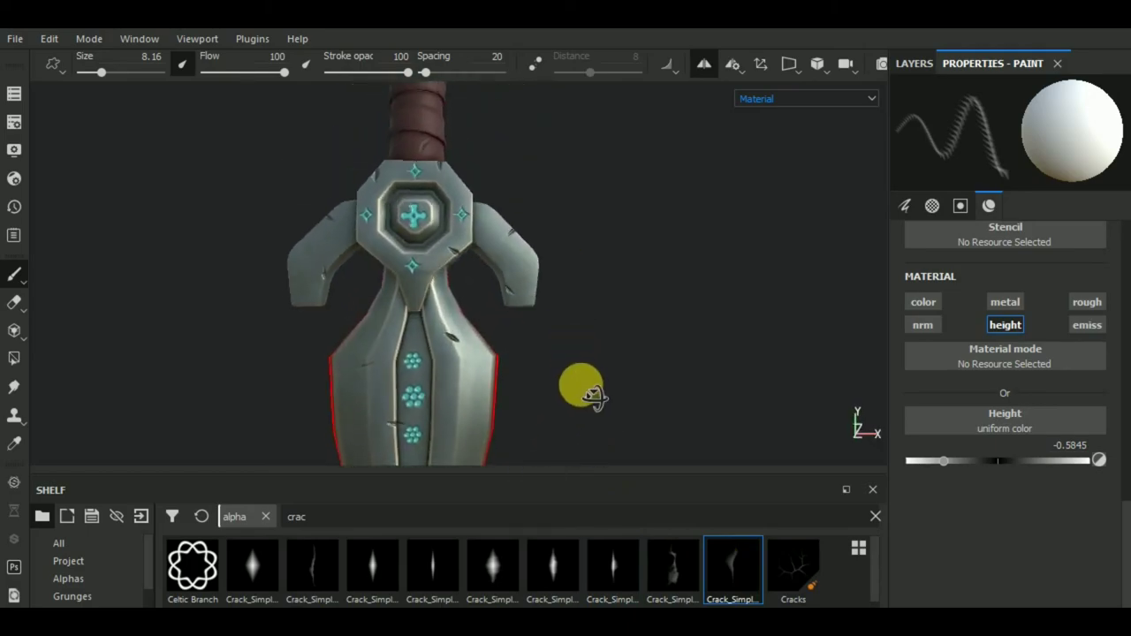
{"action": "scroll", "coordinate": [371, 248], "scroll_direction": "up", "scroll_amount": 2}
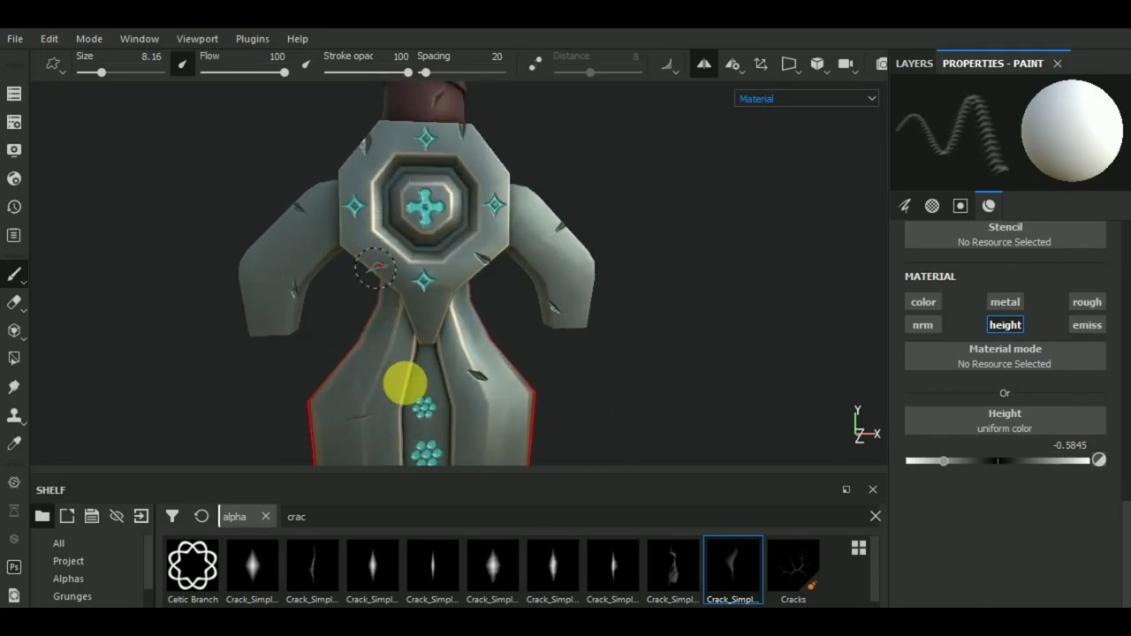
{"action": "scroll", "coordinate": [390, 245], "scroll_direction": "up", "scroll_amount": 1}
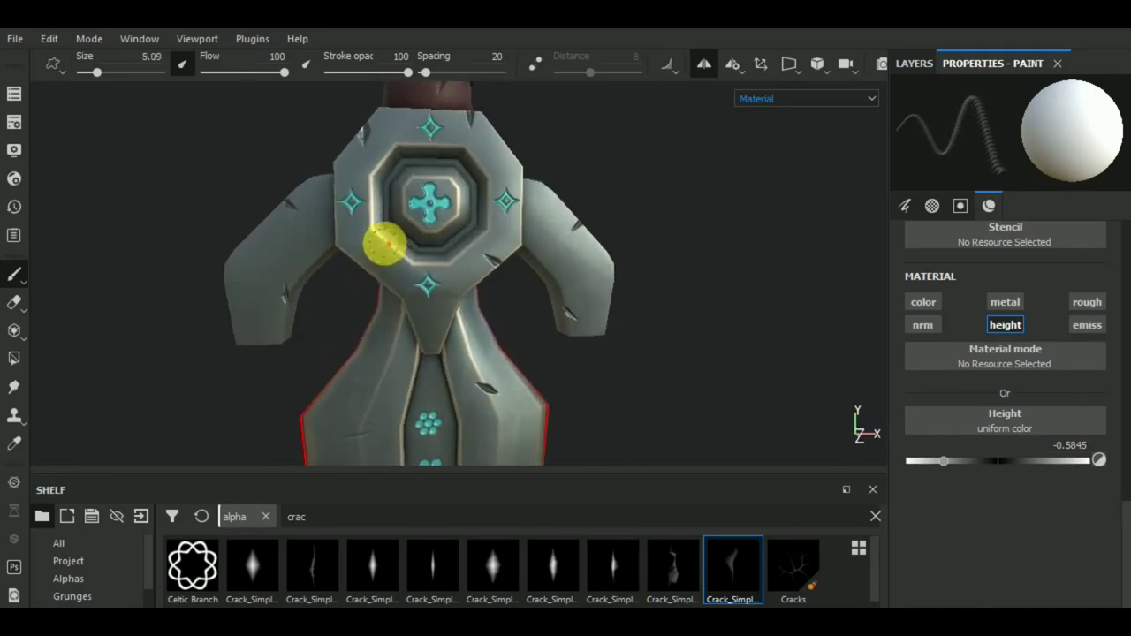
{"action": "scroll", "coordinate": [385, 246], "scroll_direction": "up", "scroll_amount": 1}
{"action": "scroll", "coordinate": [433, 243], "scroll_direction": "down", "scroll_amount": 2}
{"action": "scroll", "coordinate": [449, 228], "scroll_direction": "down", "scroll_amount": 2}
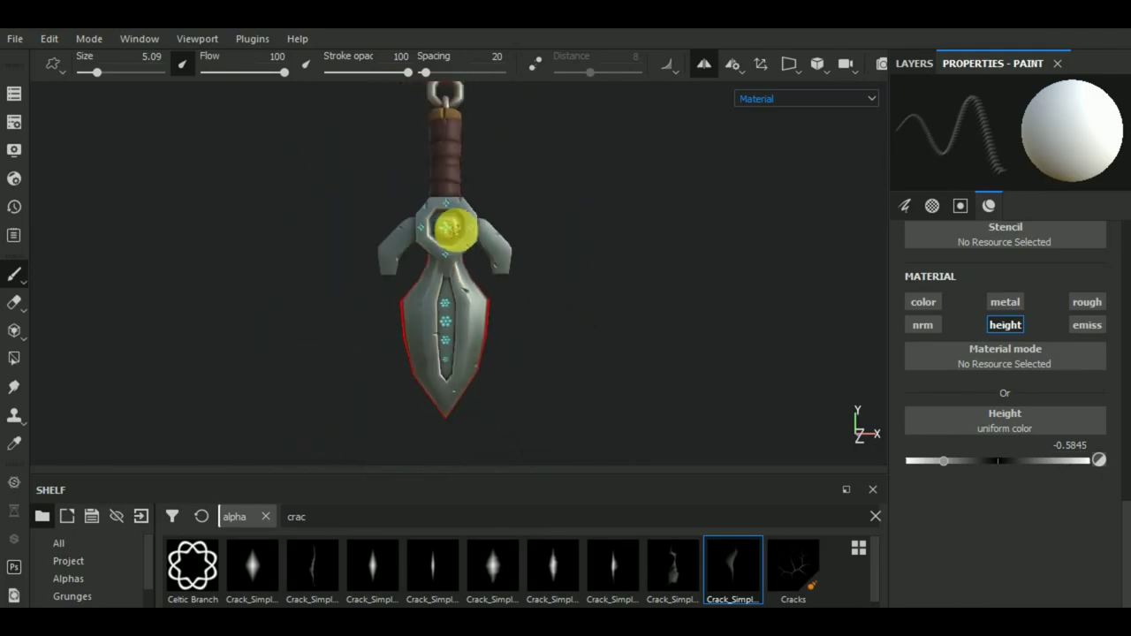
{"action": "scroll", "coordinate": [459, 225], "scroll_direction": "down", "scroll_amount": 1}
{"action": "left_click", "coordinate": [702, 64]}
Orbit to the pommel ring and stamp several different crack shapes on it.
{"action": "mouse_move", "coordinate": [533, 278]}
{"action": "left_mouse_down"}
{"action": "mouse_move", "coordinate": [636, 378]}
{"action": "mouse_move", "coordinate": [595, 356]}
{"action": "mouse_move", "coordinate": [556, 301]}
{"action": "mouse_move", "coordinate": [585, 384]}
{"action": "mouse_move", "coordinate": [586, 359]}
{"action": "mouse_move", "coordinate": [530, 324]}
{"action": "mouse_move", "coordinate": [611, 336]}
{"action": "mouse_move", "coordinate": [553, 337]}
{"action": "mouse_move", "coordinate": [462, 222]}
{"action": "mouse_move", "coordinate": [538, 210]}
{"action": "mouse_move", "coordinate": [551, 374]}
{"action": "mouse_move", "coordinate": [464, 309]}
{"action": "mouse_move", "coordinate": [469, 290]}
{"action": "left_mouse_up"}
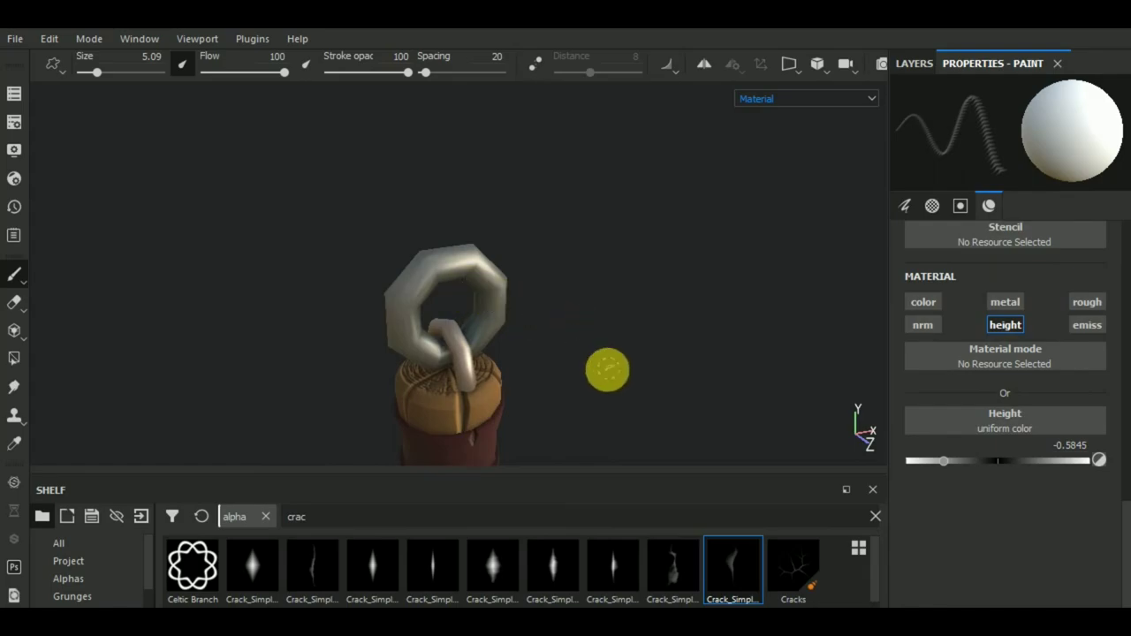
{"action": "mouse_move", "coordinate": [607, 371]}
{"action": "left_mouse_down"}
{"action": "mouse_move", "coordinate": [548, 341]}
{"action": "mouse_move", "coordinate": [508, 342]}
{"action": "left_mouse_up"}
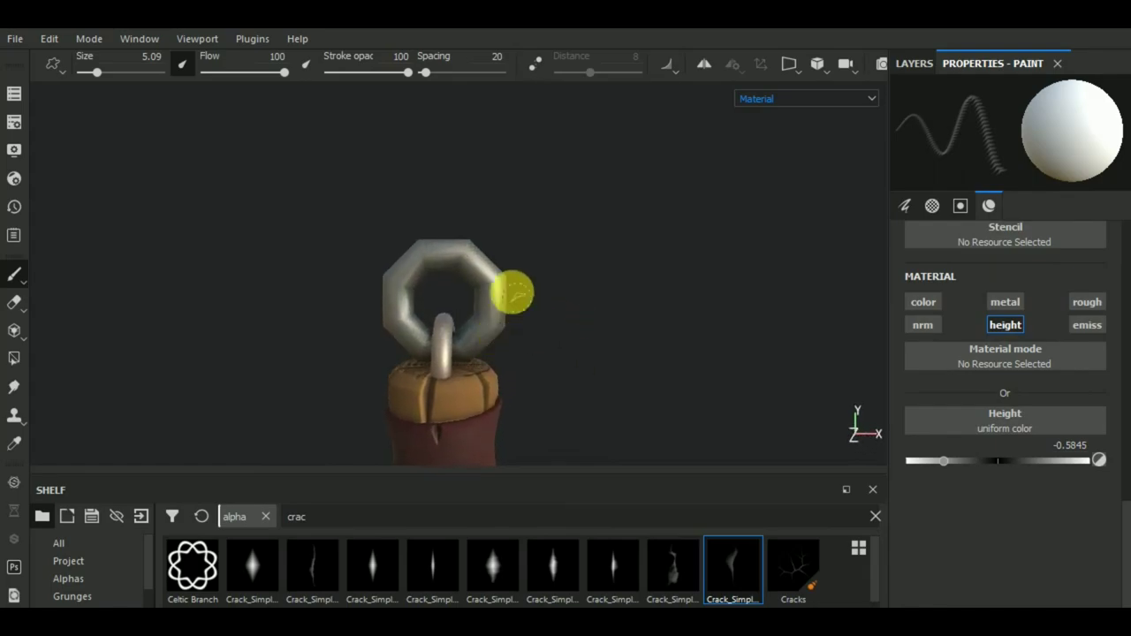
{"action": "left_click", "coordinate": [477, 558]}
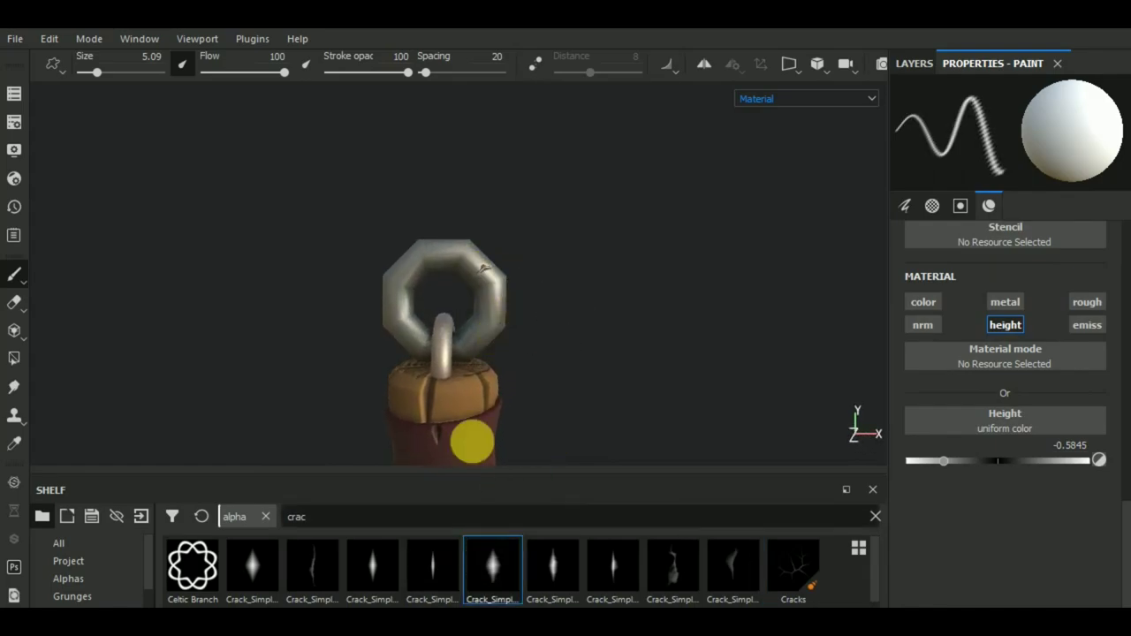
{"action": "mouse_move", "coordinate": [574, 377]}
{"action": "left_mouse_down"}
{"action": "mouse_move", "coordinate": [270, 411]}
{"action": "mouse_move", "coordinate": [423, 360]}
{"action": "left_mouse_up"}
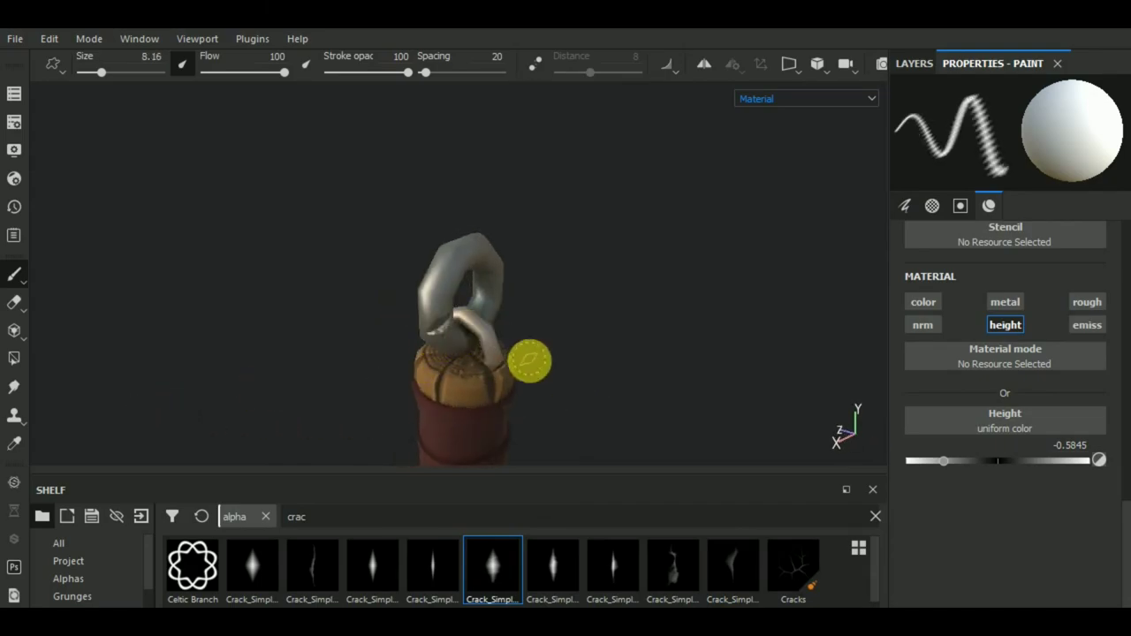
{"action": "left_click", "coordinate": [585, 571]}
{"action": "left_click_drag", "start_coordinate": [682, 336], "coordinate": [476, 343]}
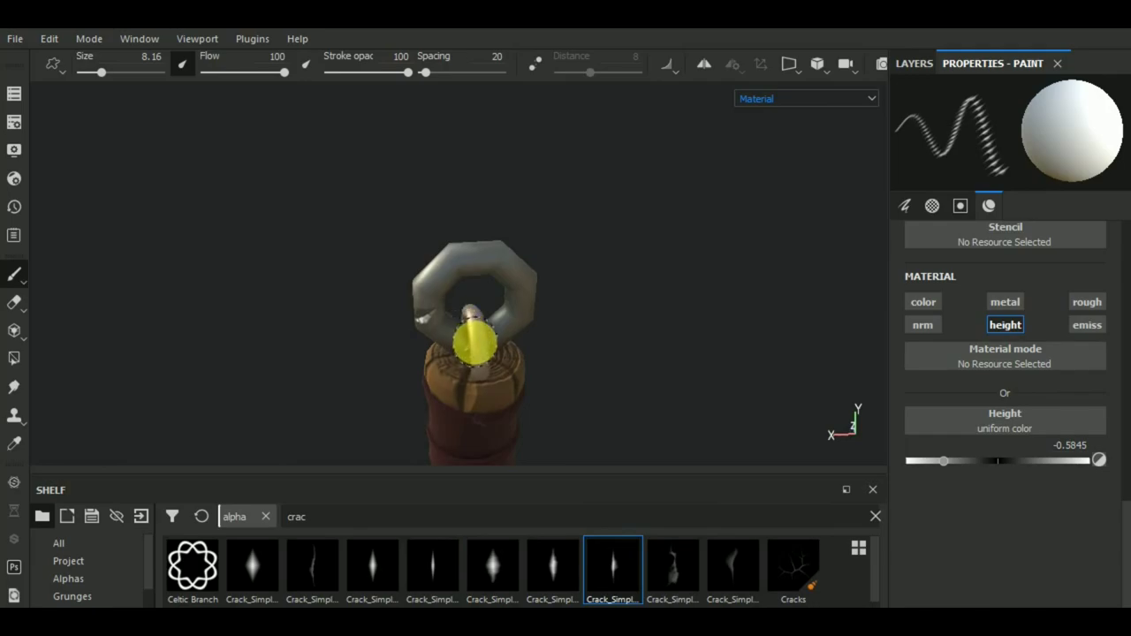
{"action": "left_click_drag", "start_coordinate": [654, 378], "coordinate": [530, 327], "text": "alt"}
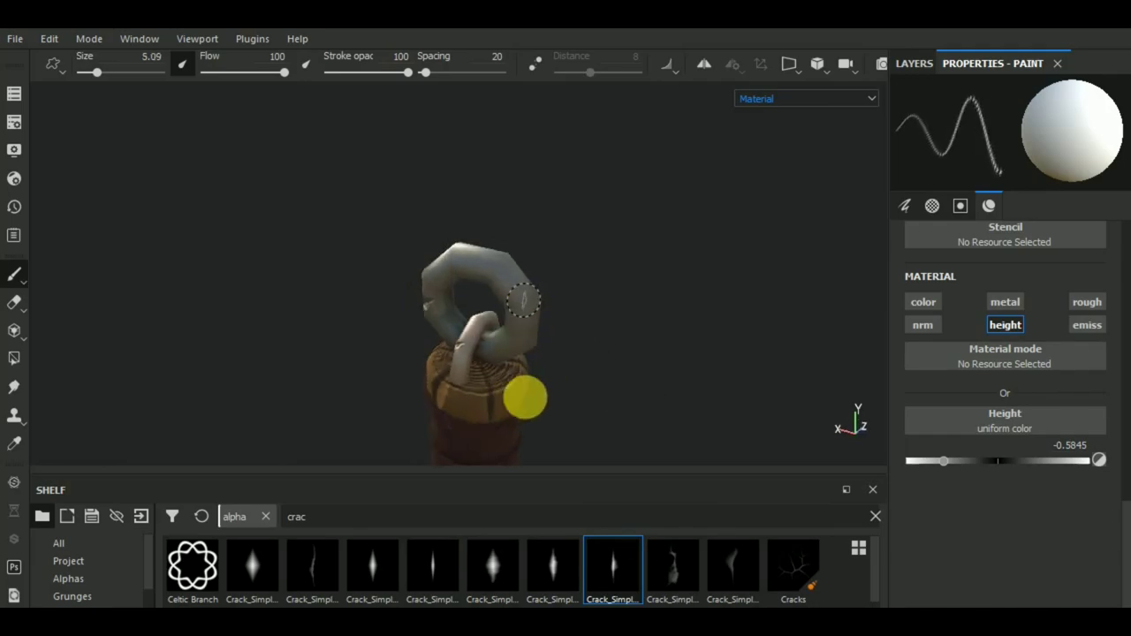
{"action": "left_click", "coordinate": [334, 549]}
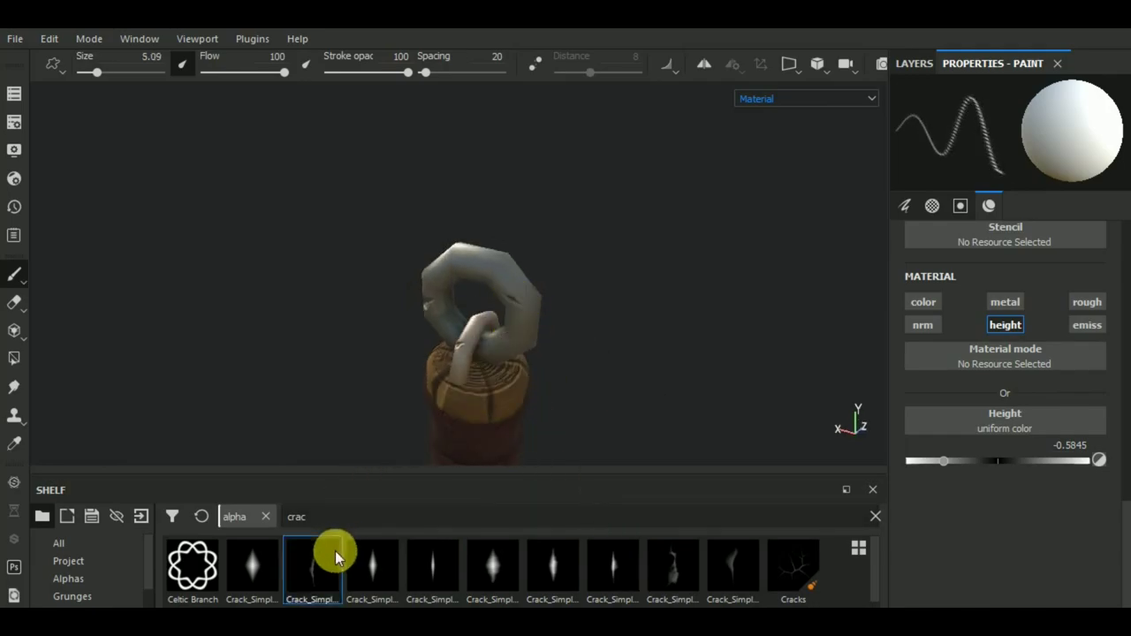
Stamp further crack shapes on the ring's link and handle top with a 2.74 brush.
{"action": "mouse_move", "coordinate": [615, 304]}
{"action": "left_mouse_down", "text": "alt"}
{"action": "mouse_move", "coordinate": [838, 321]}
{"action": "mouse_move", "coordinate": [760, 302]}
{"action": "left_mouse_up", "text": "alt"}
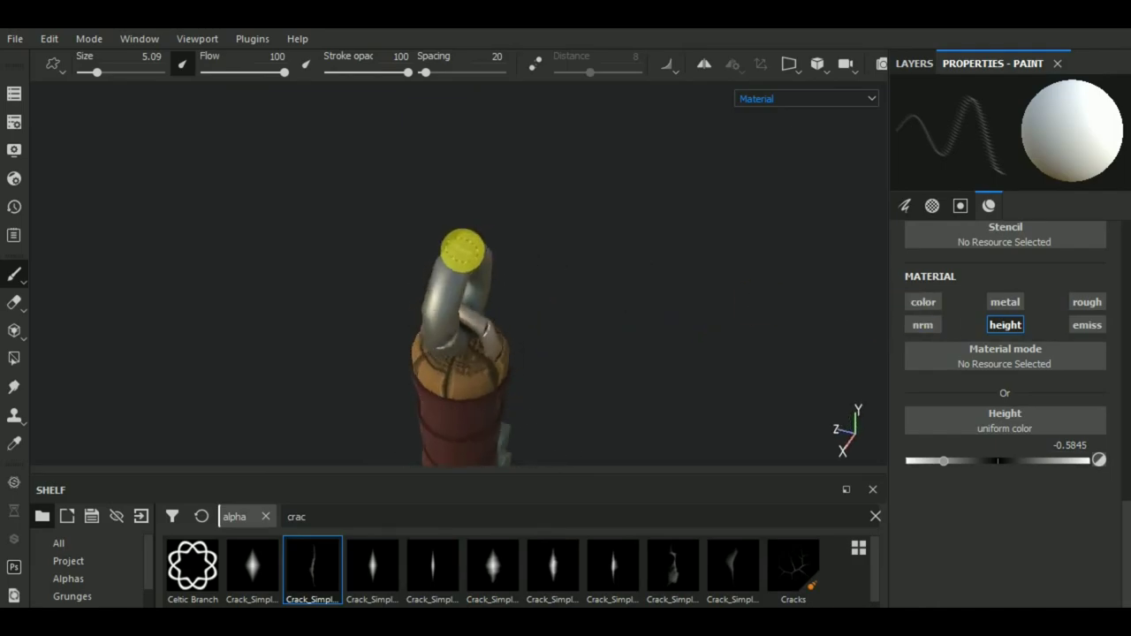
{"action": "mouse_move", "coordinate": [323, 315]}
{"action": "left_mouse_down"}
{"action": "mouse_move", "coordinate": [649, 270]}
{"action": "mouse_move", "coordinate": [515, 260]}
{"action": "left_mouse_up"}
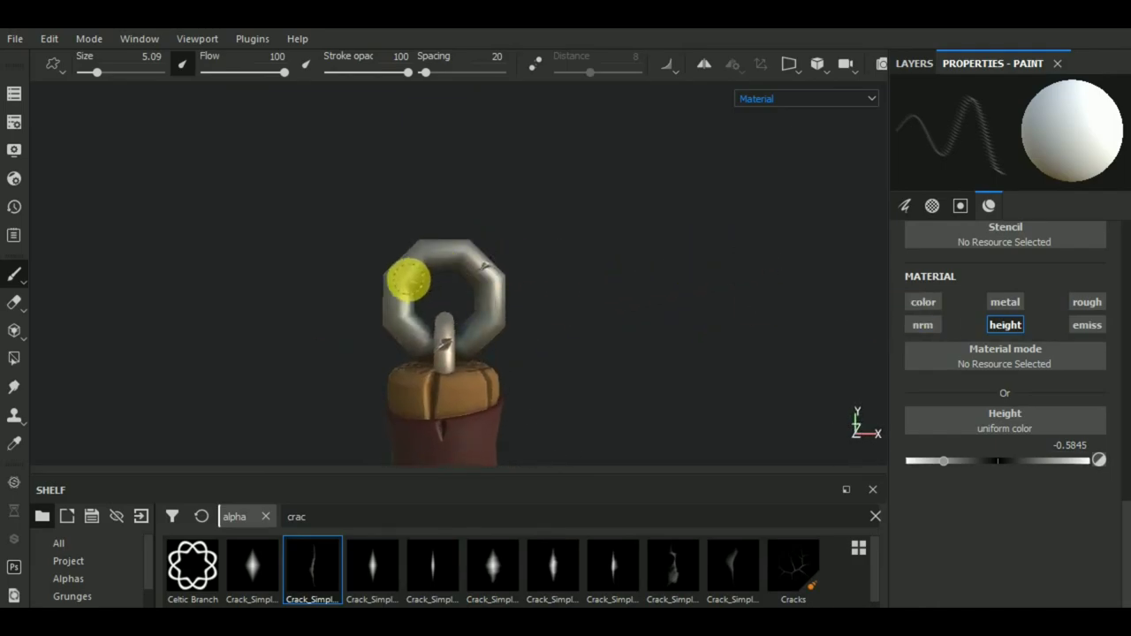
{"action": "mouse_move", "coordinate": [495, 341]}
{"action": "left_mouse_down"}
{"action": "mouse_move", "coordinate": [586, 273]}
{"action": "mouse_move", "coordinate": [624, 347]}
{"action": "mouse_move", "coordinate": [402, 254]}
{"action": "left_mouse_up"}
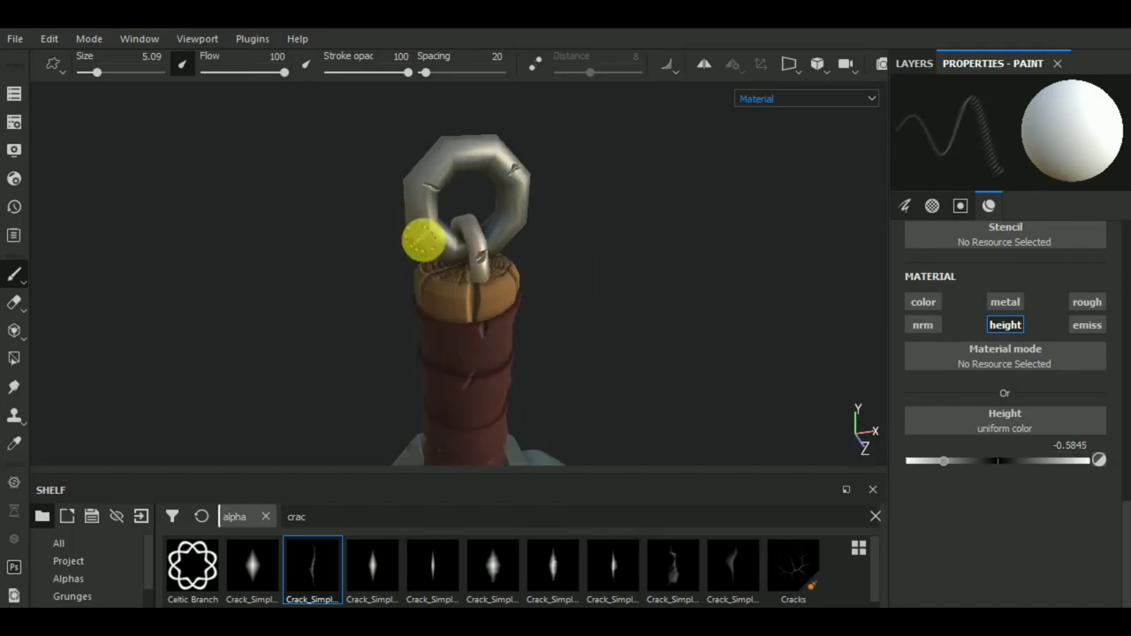
{"action": "left_click", "coordinate": [439, 584]}
{"action": "right_click_drag", "start_coordinate": [492, 257], "coordinate": [495, 233], "text": "alt"}
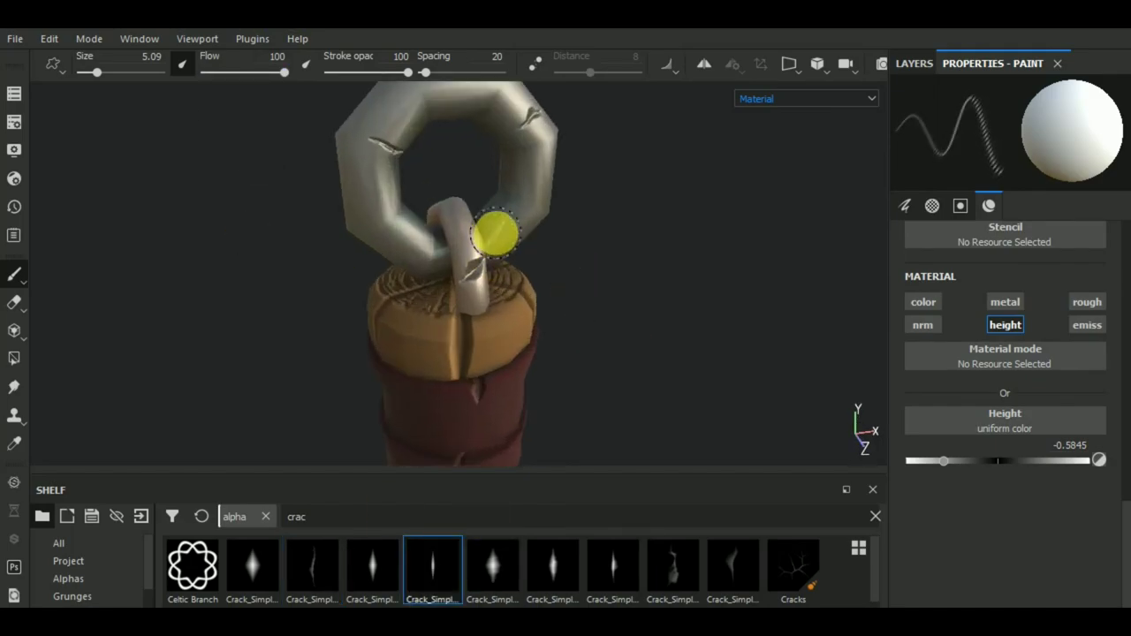
{"action": "left_click", "coordinate": [573, 596]}
{"action": "left_click_drag", "start_coordinate": [639, 386], "coordinate": [466, 212], "text": "alt"}
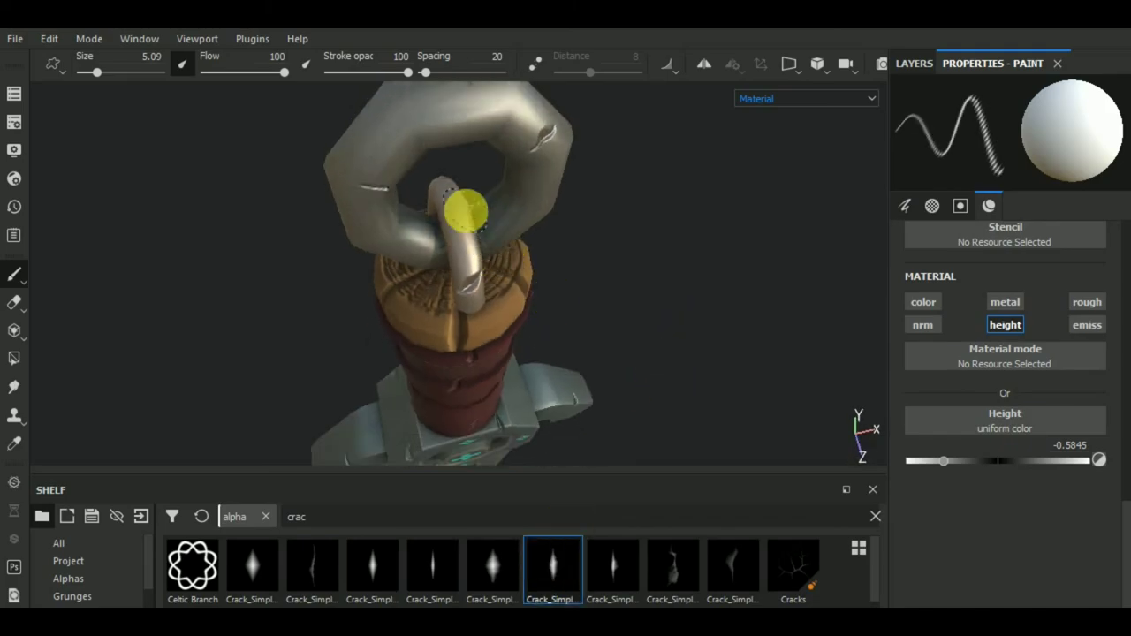
{"action": "mouse_move", "coordinate": [646, 318]}
{"action": "left_mouse_down", "text": "alt"}
{"action": "mouse_move", "coordinate": [643, 275]}
{"action": "mouse_move", "coordinate": [533, 235]}
{"action": "mouse_move", "coordinate": [676, 271]}
{"action": "mouse_move", "coordinate": [748, 273]}
{"action": "left_mouse_up", "text": "alt"}
{"action": "left_click", "coordinate": [612, 570]}
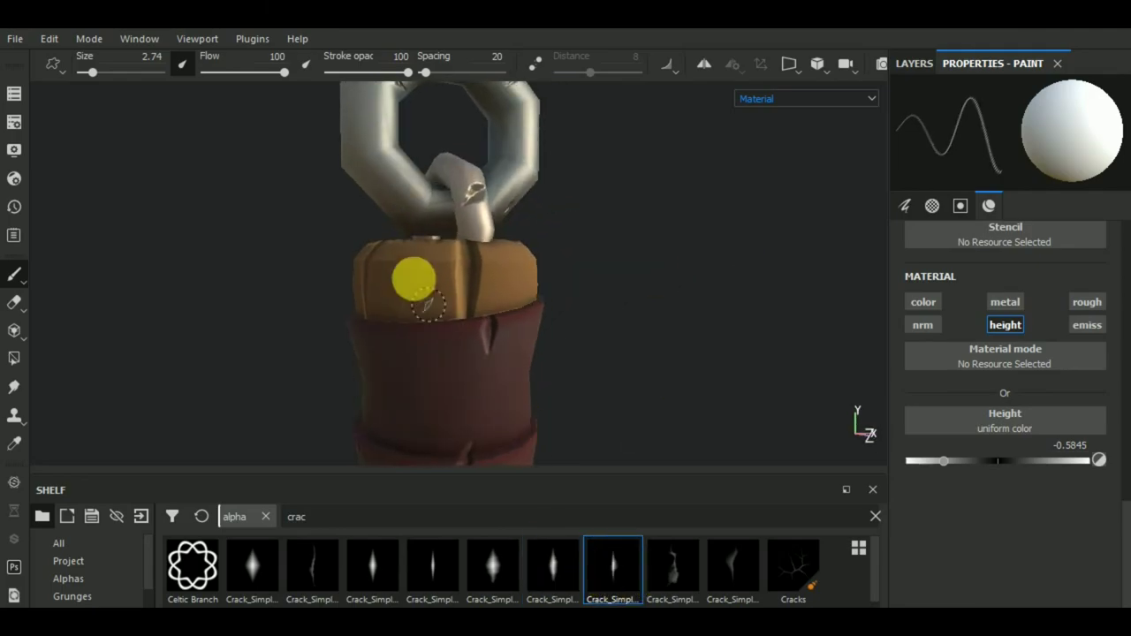
{"action": "scroll", "coordinate": [377, 190], "scroll_direction": "down", "scroll_amount": 3}
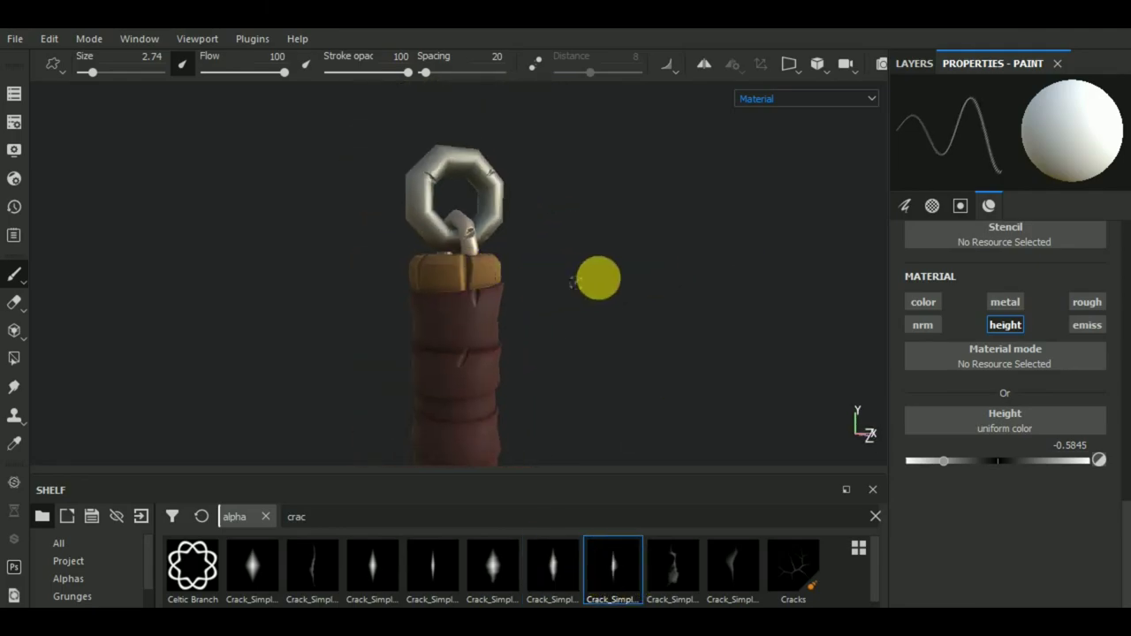
{"action": "mouse_move", "coordinate": [595, 278]}
{"action": "left_mouse_down", "text": "alt"}
{"action": "mouse_move", "coordinate": [454, 316]}
{"action": "mouse_move", "coordinate": [589, 318]}
{"action": "mouse_move", "coordinate": [613, 407]}
{"action": "mouse_move", "coordinate": [593, 318]}
{"action": "left_mouse_up", "text": "alt"}
{"action": "scroll", "coordinate": [589, 318], "scroll_direction": "down", "scroll_amount": 2}
{"action": "scroll", "coordinate": [608, 293], "scroll_direction": "up", "scroll_amount": 2}
Shift the sword in the view and shrink the shelf to enlarge the 3D viewport.
{"action": "middle_click_drag", "start_coordinate": [607, 289], "coordinate": [626, 306]}
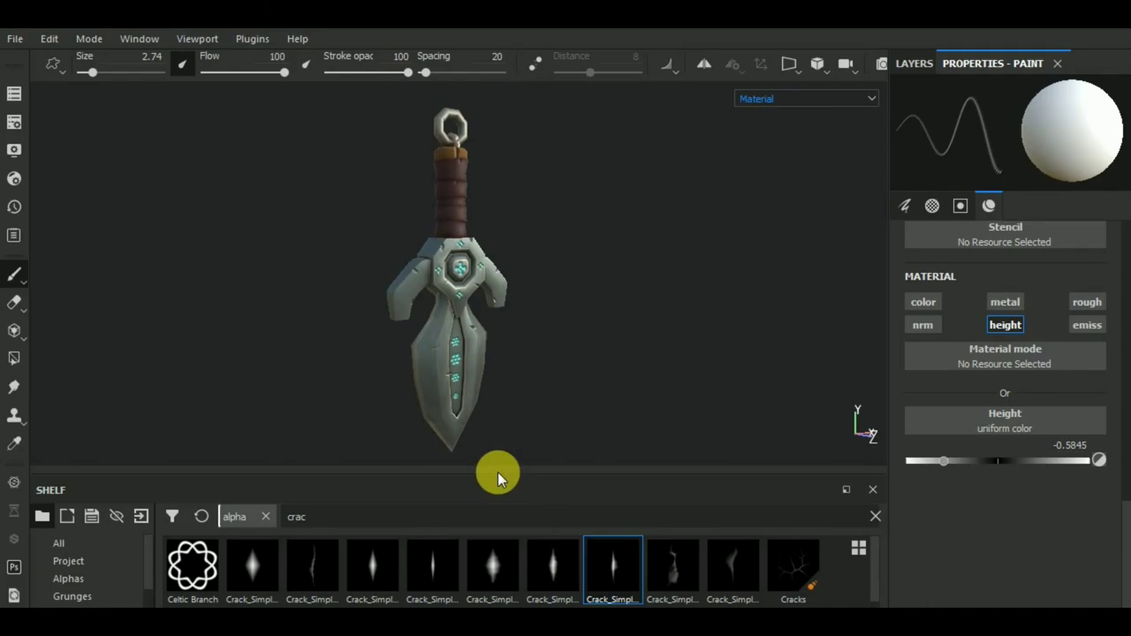
{"action": "left_click_drag", "start_coordinate": [507, 482], "coordinate": [505, 564]}
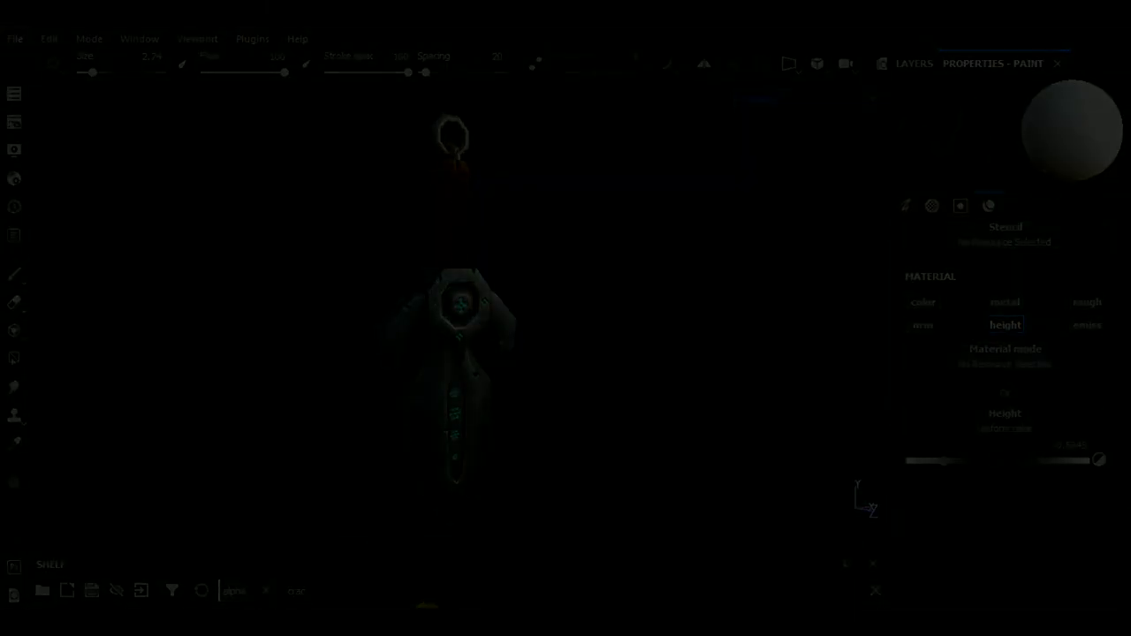